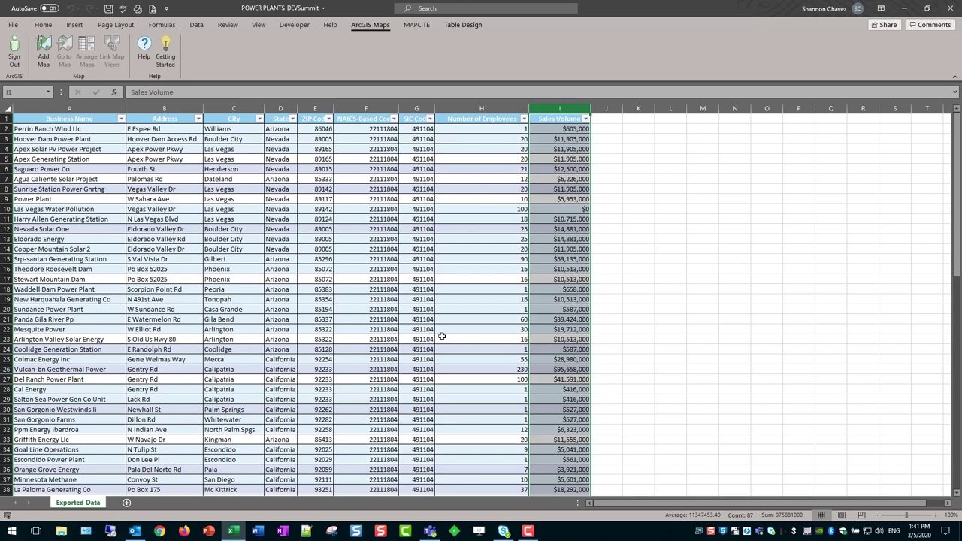
# Step: Add a new ArcGIS map to the workbook and move its window clear of the table's first columns
pyautogui.click(676, 248)
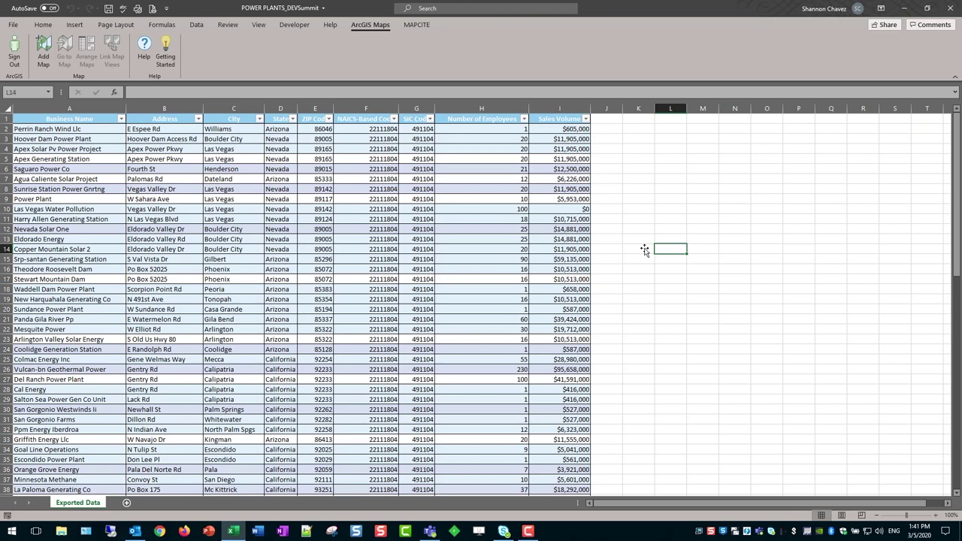
pyautogui.click(42, 60)
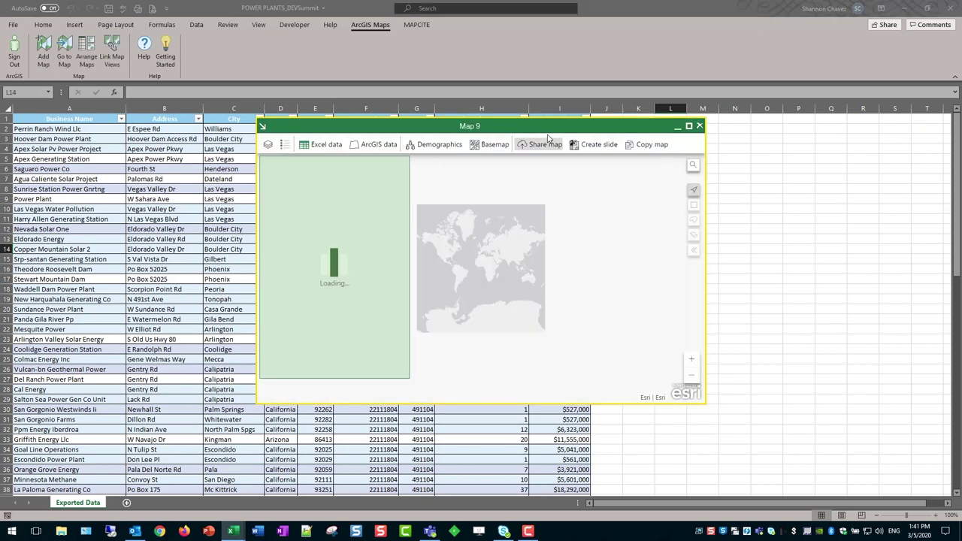
pyautogui.moveTo(548, 129); pyautogui.dragTo(732, 168)
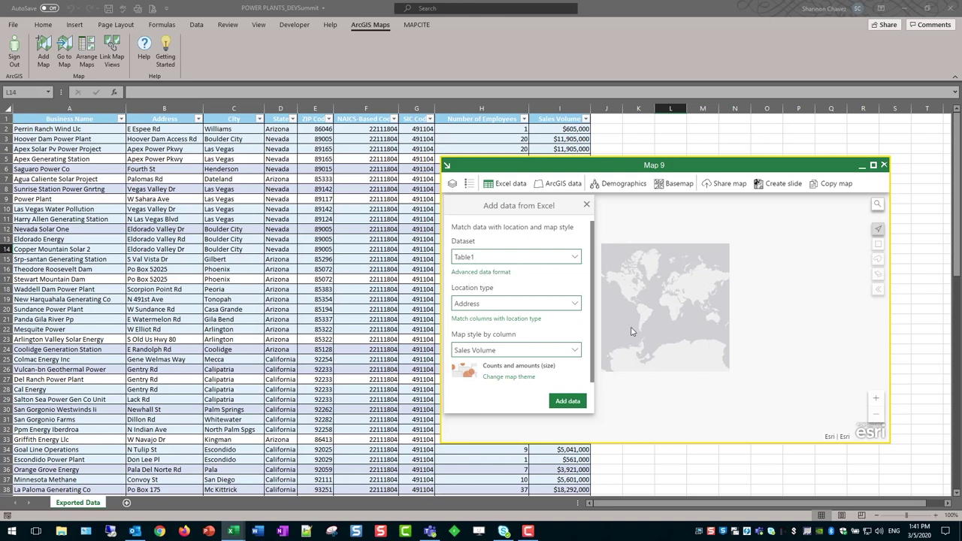
# Step: Add the Table1 dataset to the map, located by Address and styled by the Sales Volume column
pyautogui.click(513, 261)
pyautogui.click(511, 270)
pyautogui.click(507, 305)
pyautogui.click(501, 319)
pyautogui.click(494, 354)
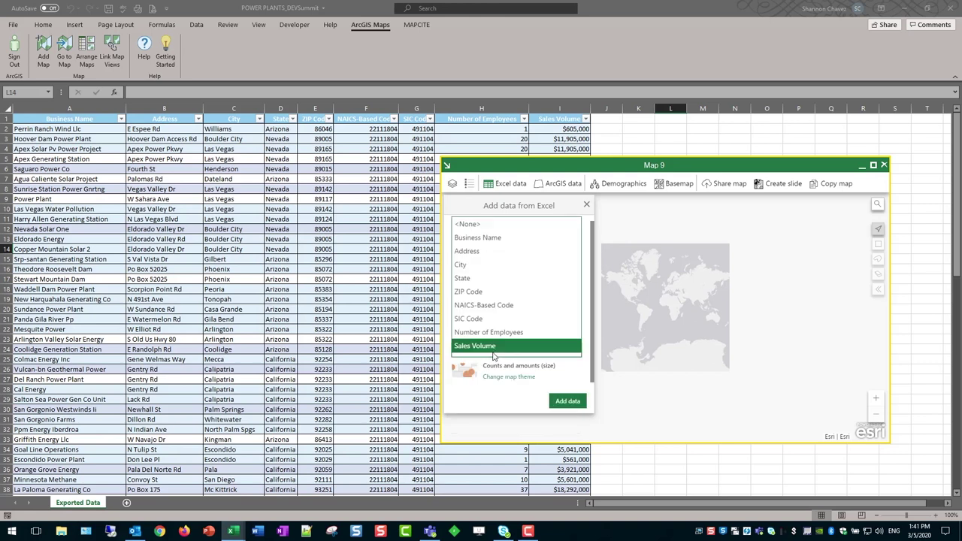
pyautogui.click(493, 351)
pyautogui.click(568, 402)
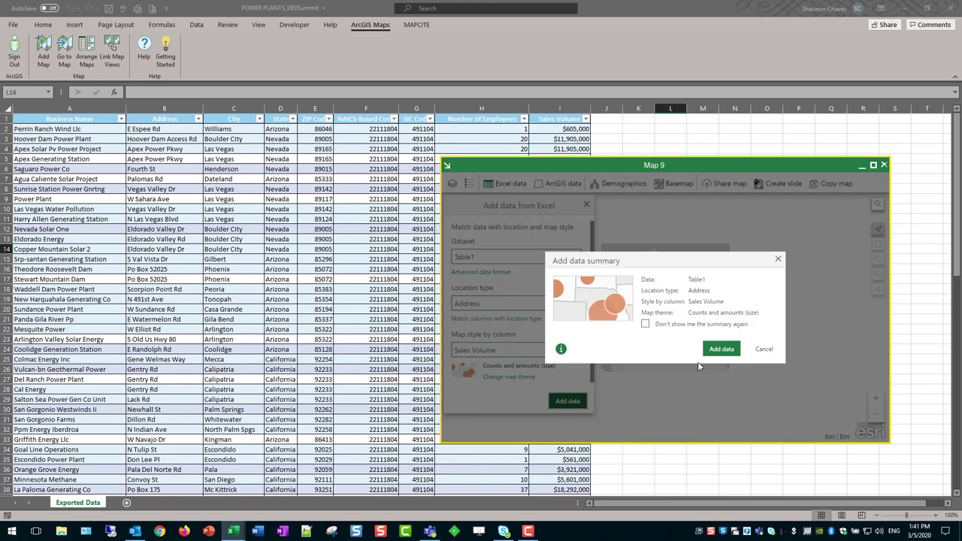
pyautogui.click(720, 350)
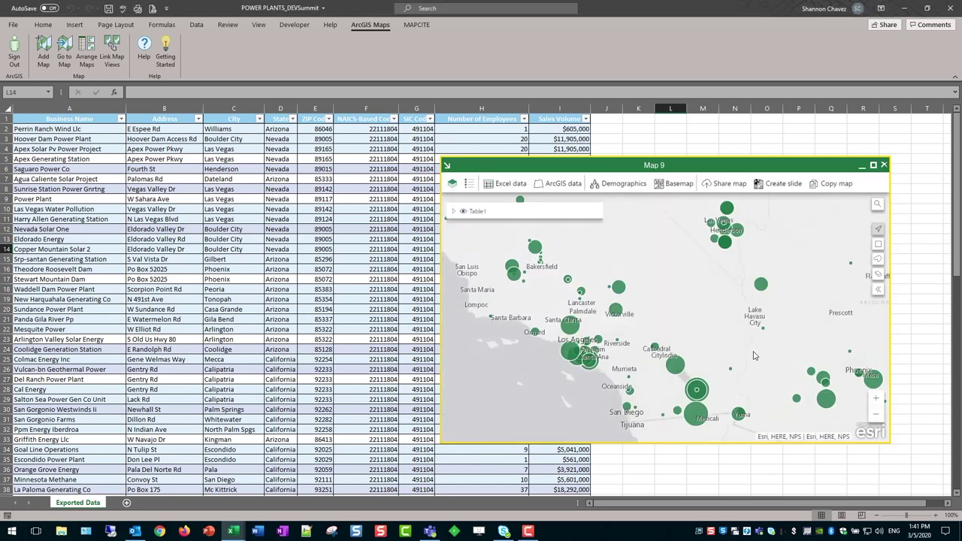
# Step: Rename the Table1 map layer to Power Plants in its layer settings
pyautogui.moveTo(577, 212)
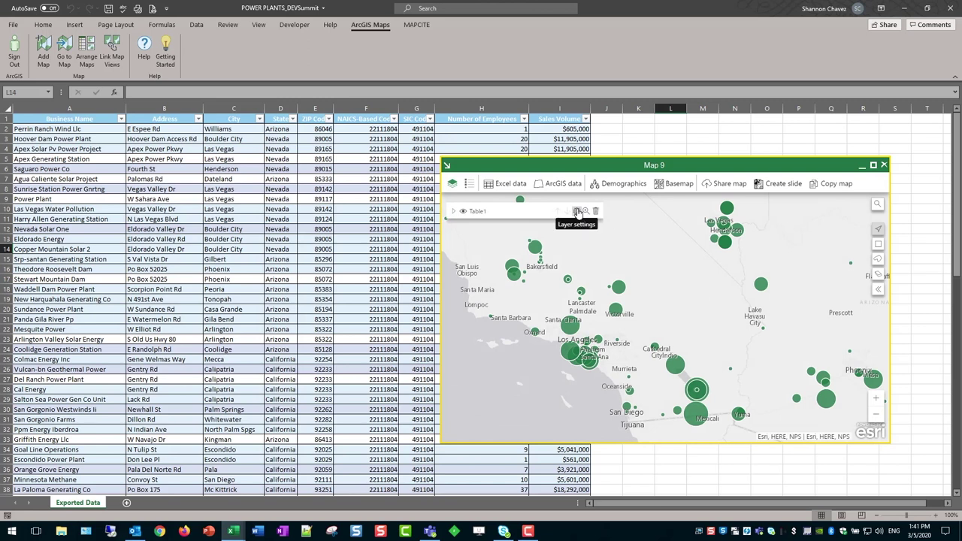
pyautogui.click(577, 213)
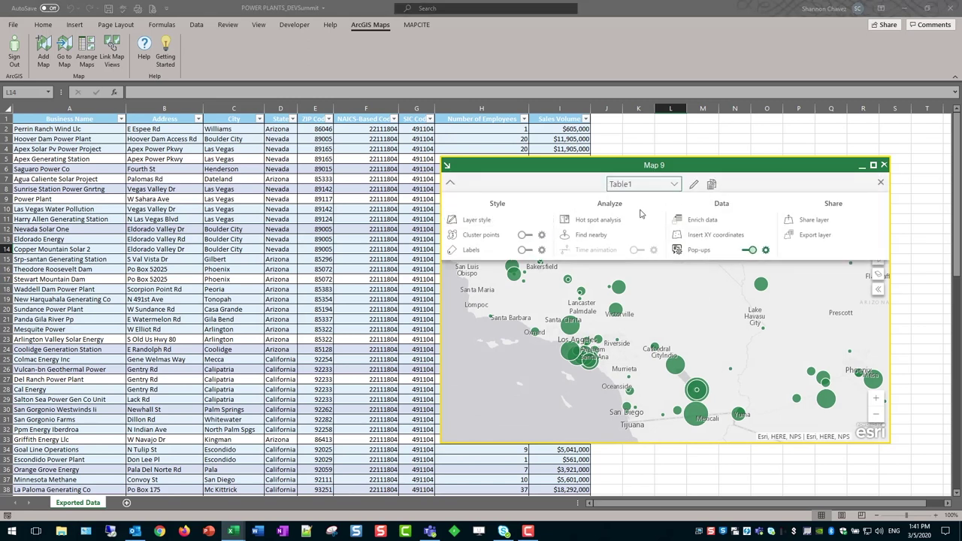
pyautogui.click(693, 184)
pyautogui.press('BackSpace')
pyautogui.write('Power Plants')
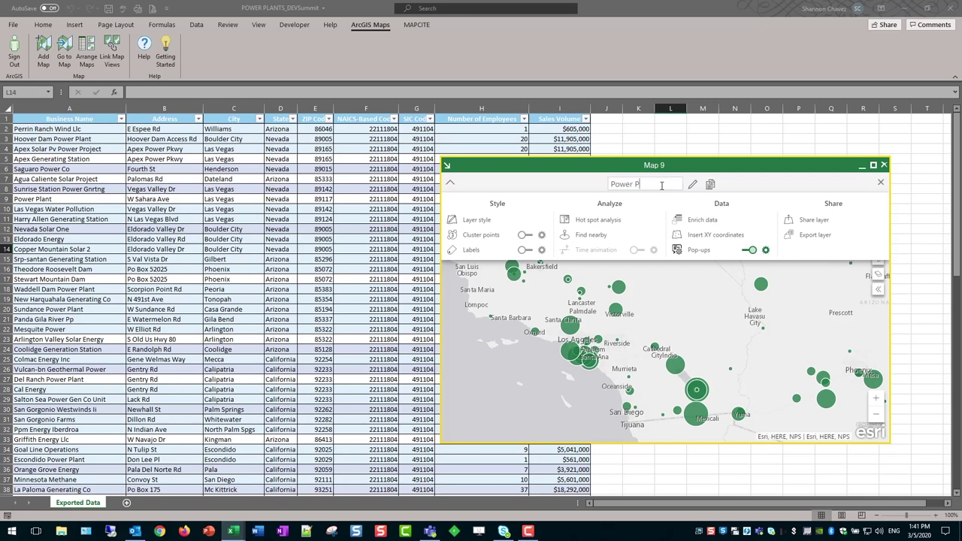
# Step: Style the Power Plants layer as Location (single symbol) with a bright green symbol from the advanced Firefly category
pyautogui.click(496, 218)
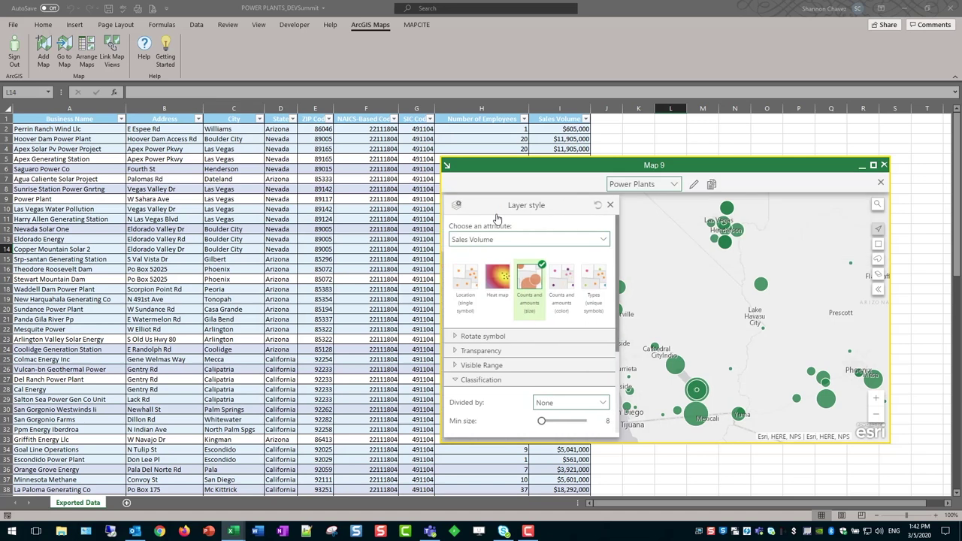
pyautogui.click(466, 285)
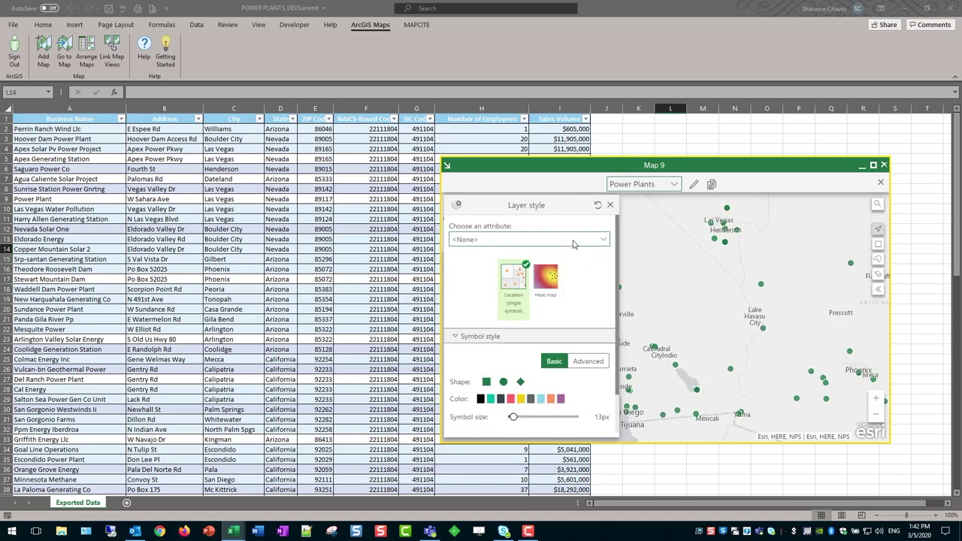
pyautogui.click(588, 362)
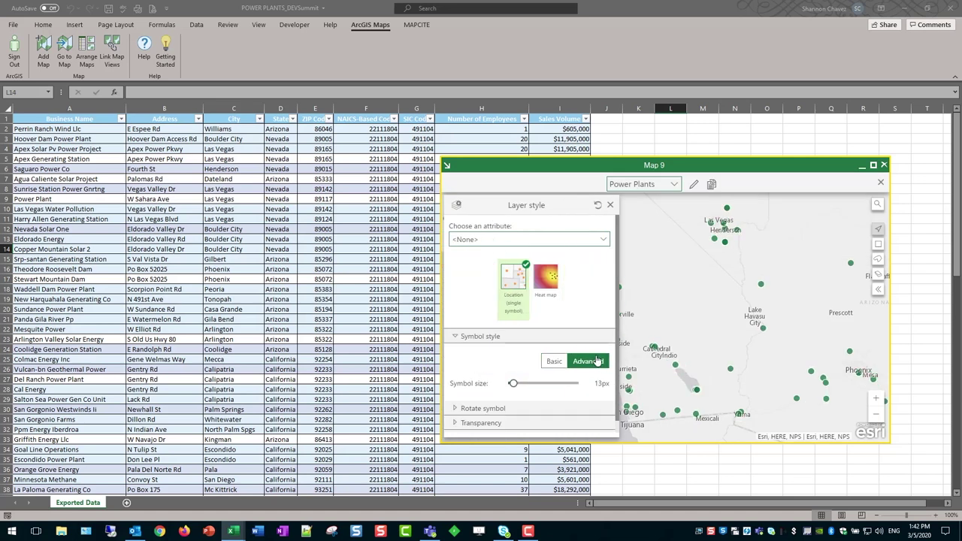
pyautogui.scroll(-1, 596, 357)
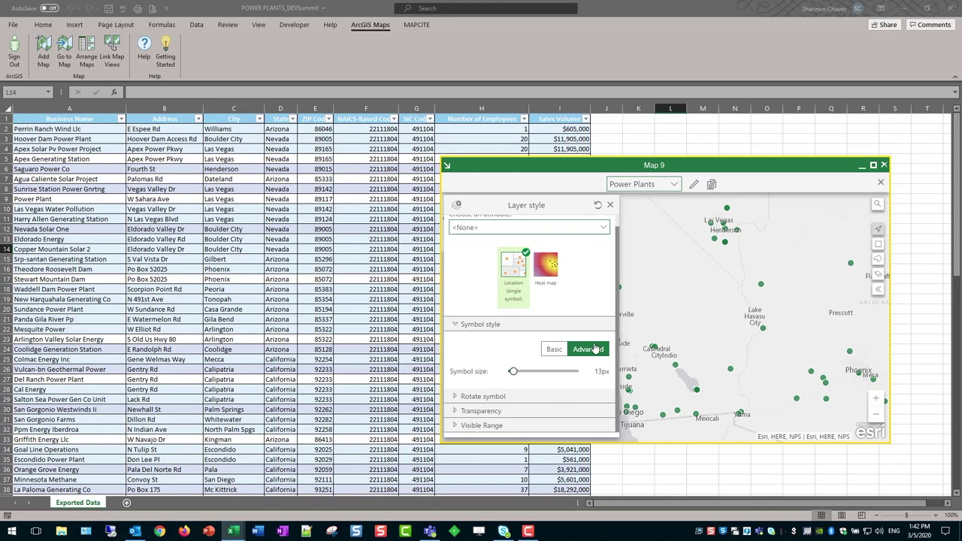
pyautogui.click(595, 348)
pyautogui.scroll(-5, 575, 300)
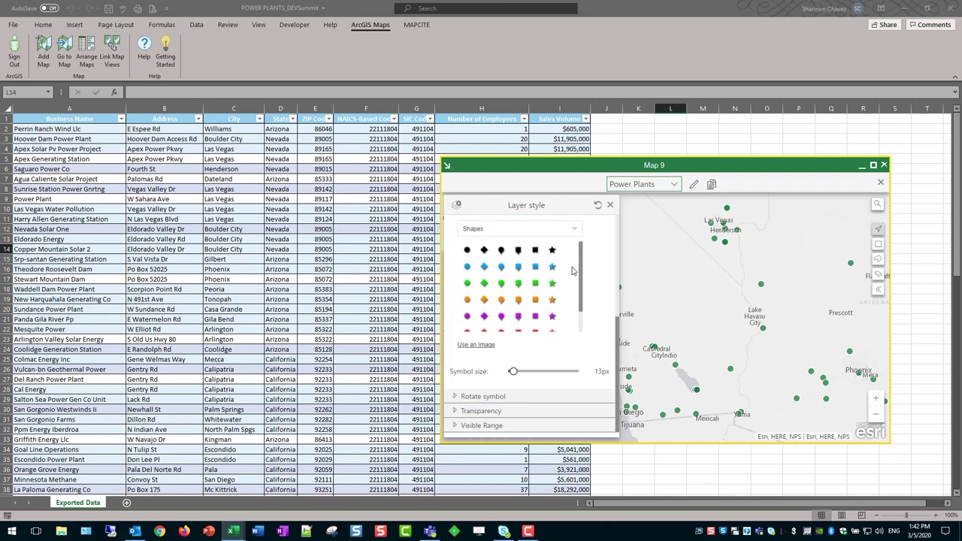
pyautogui.click(574, 233)
pyautogui.click(529, 325)
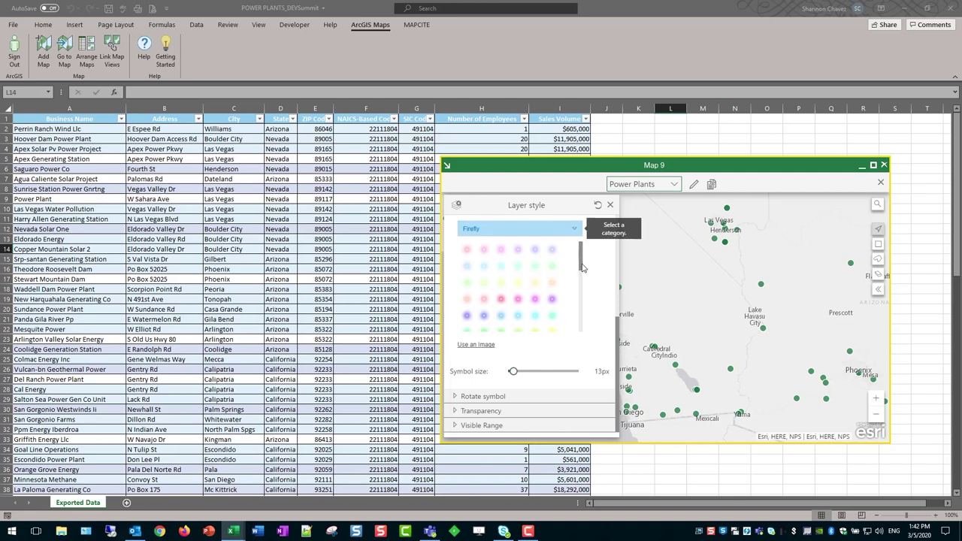
pyautogui.scroll(-2, 582, 268)
pyautogui.click(553, 301)
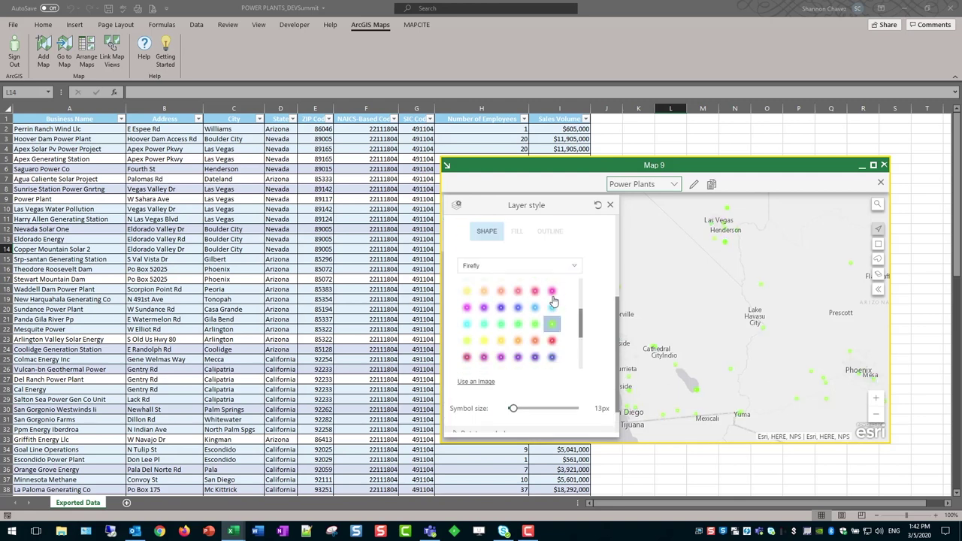
pyautogui.click(692, 346)
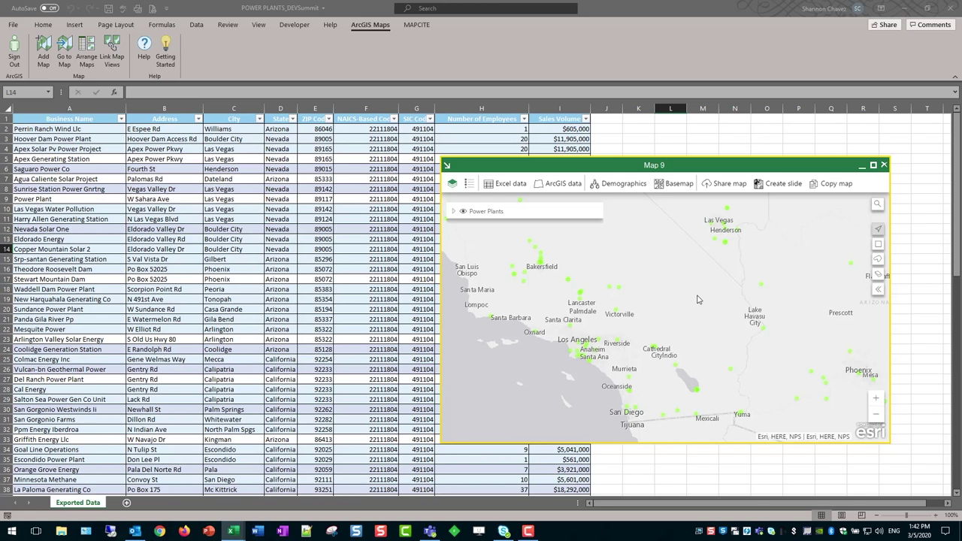
# Step: Switch the basemap to Dark Gray Canvas and rename the map Yucca Power Plant Project
pyautogui.click(678, 185)
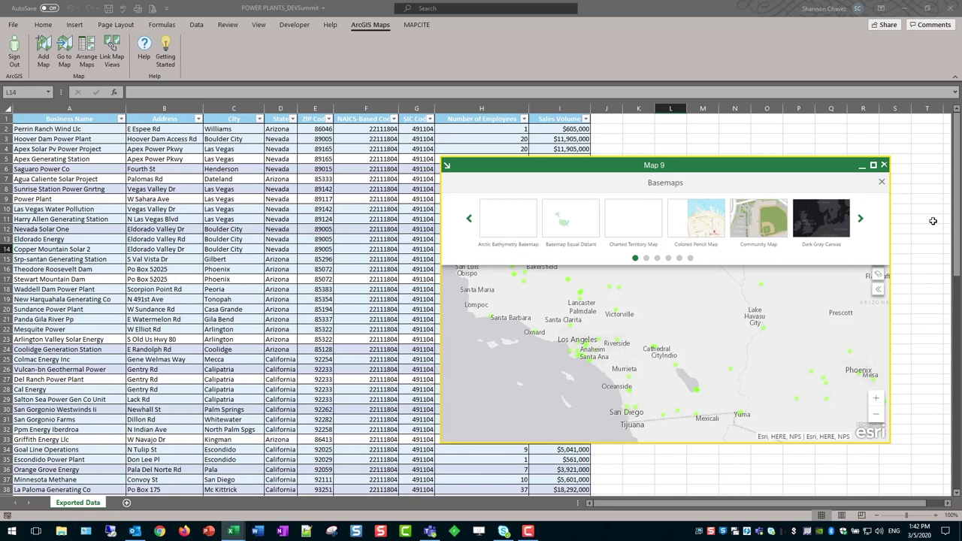
pyautogui.click(827, 223)
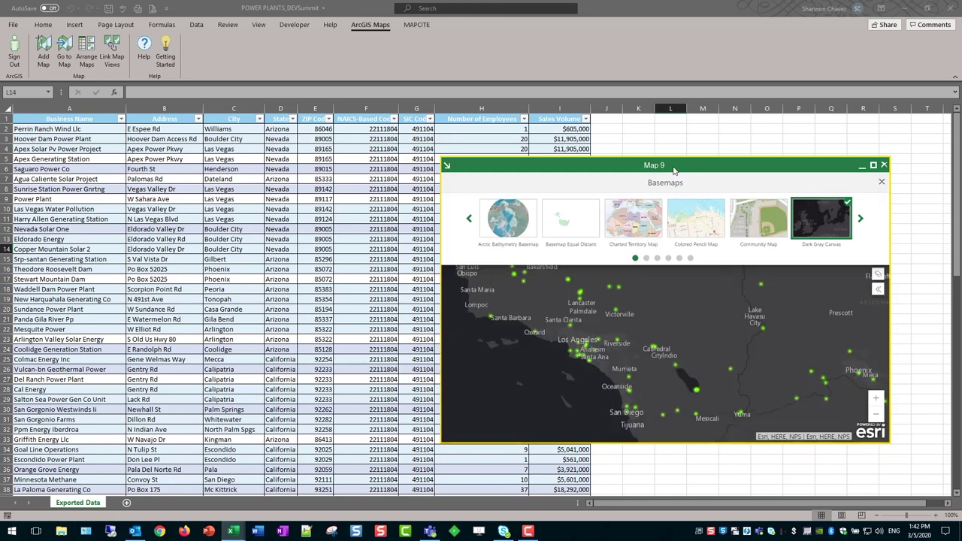
pyautogui.press('BackSpace')
pyautogui.write('Yucca P')
pyautogui.write('ower P')
pyautogui.write('lant Po')
pyautogui.press('BackSpace')
pyautogui.write('roject')
pyautogui.press('Return')
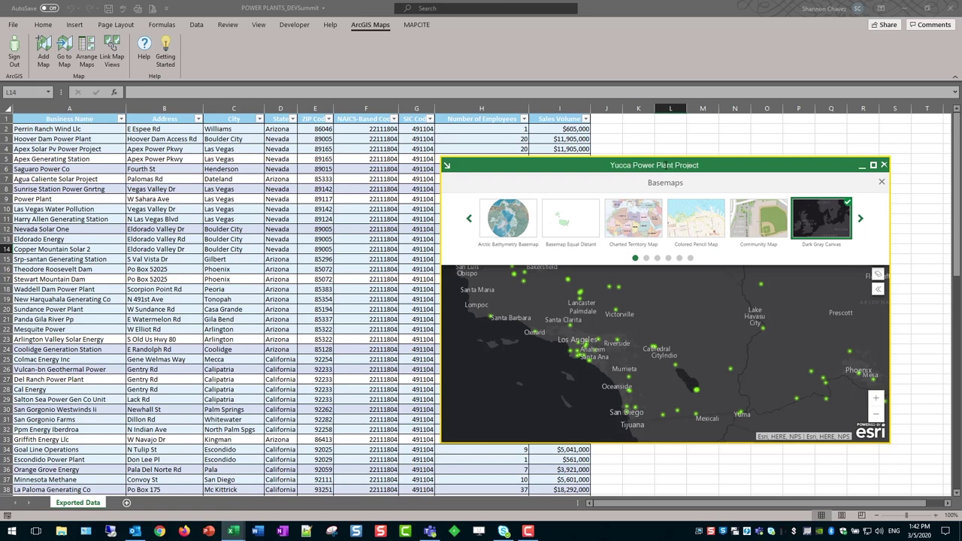
pyautogui.click(879, 182)
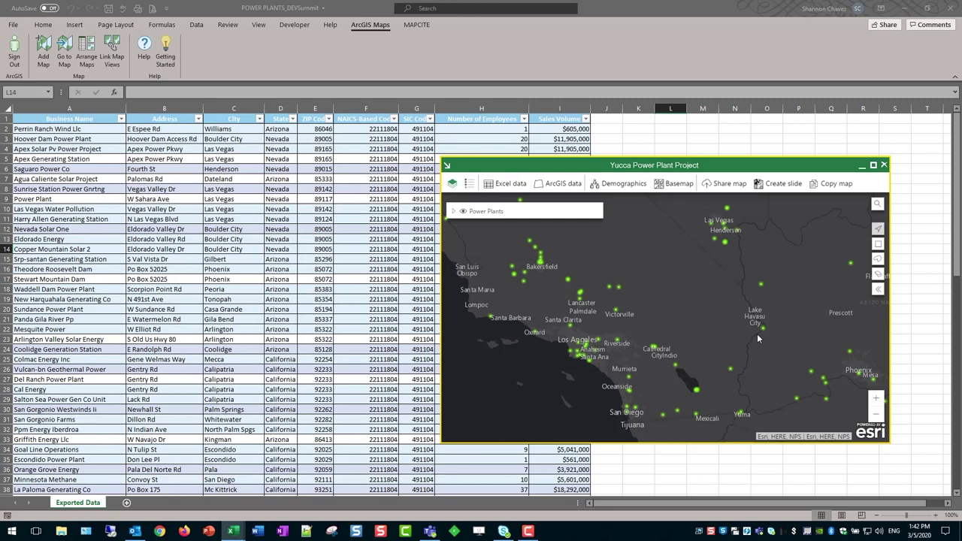
# Step: Search My Groups in the ArcGIS data for "windmill" and add the WindMills layer to the map
pyautogui.click(555, 186)
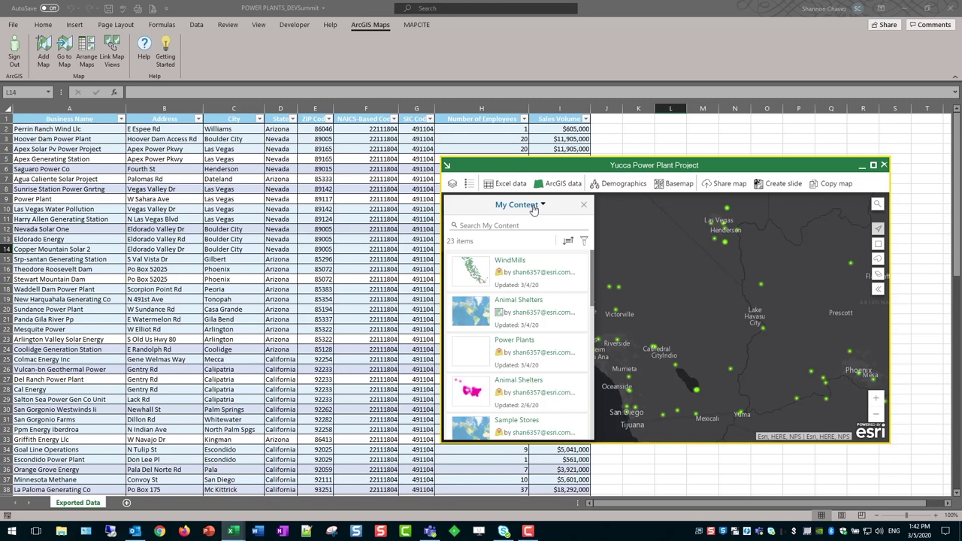
pyautogui.click(532, 209)
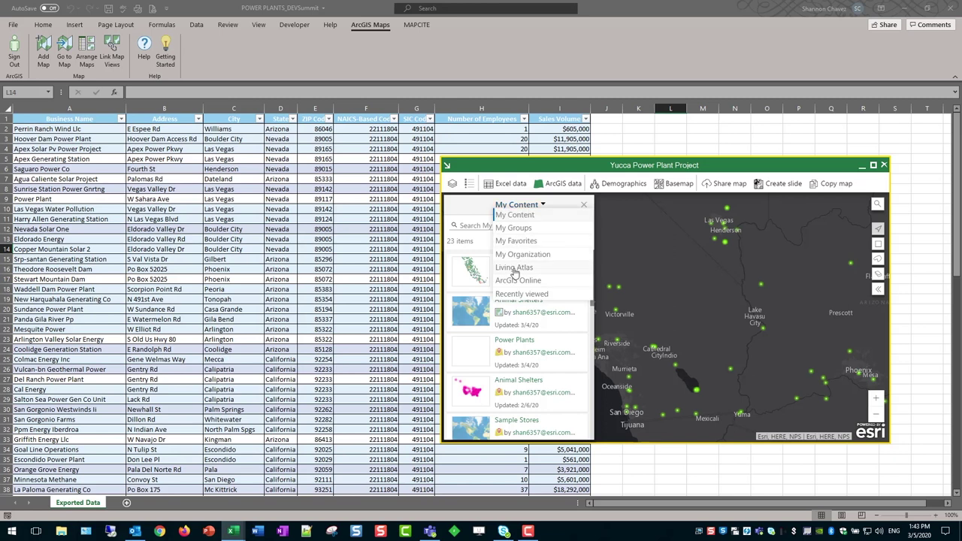
pyautogui.click(522, 230)
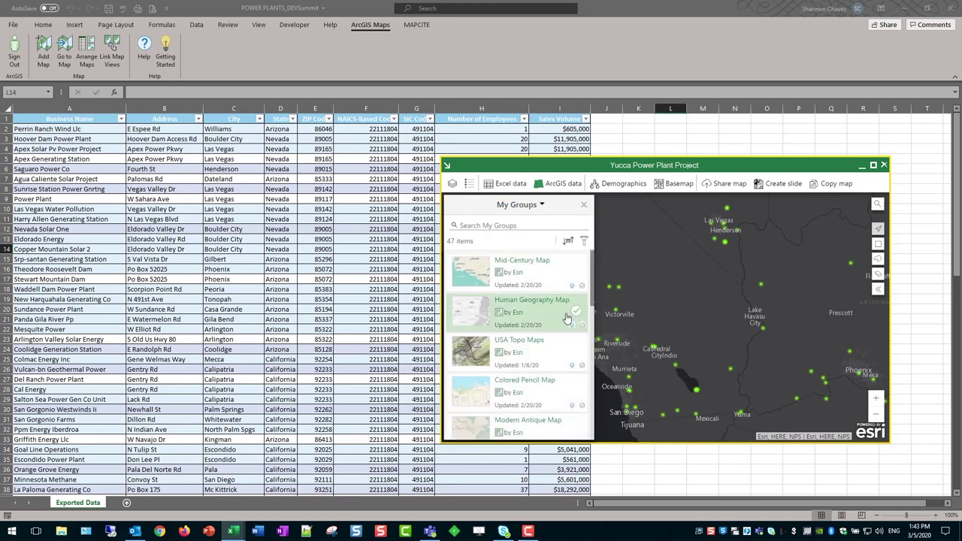
pyautogui.click(509, 225)
pyautogui.write('ind')
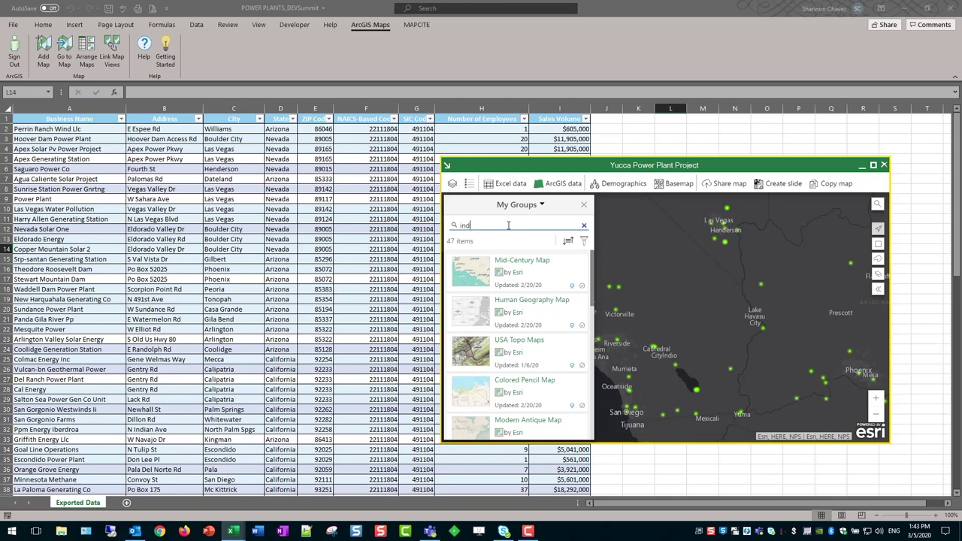
pyautogui.press('BackSpace')
pyautogui.press('BackSpace')
pyautogui.press('BackSpace')
pyautogui.write('windmill')
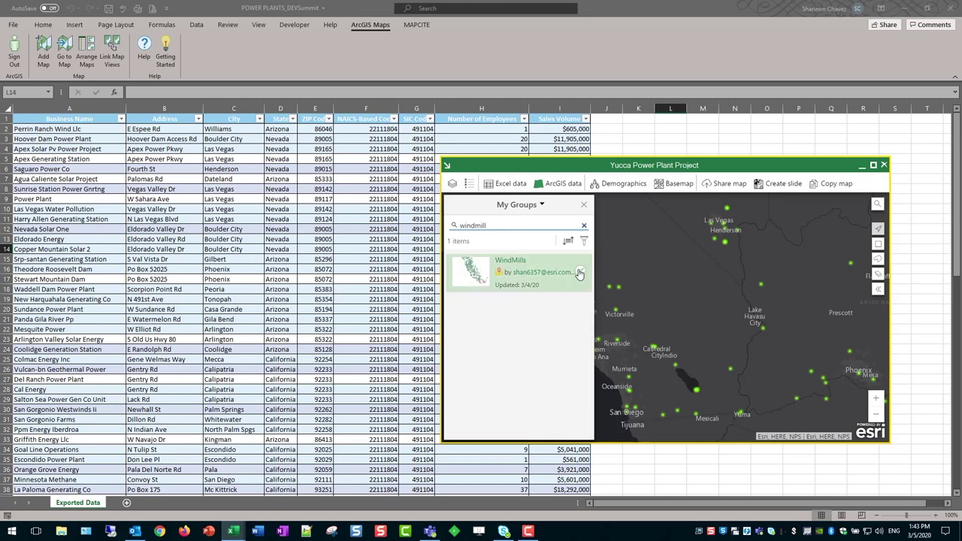
pyautogui.click(579, 273)
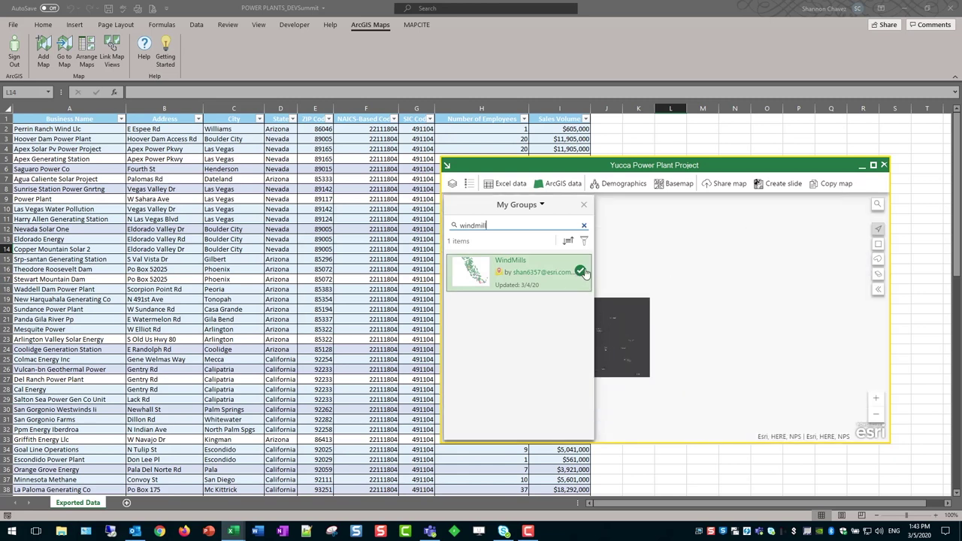
pyautogui.click(581, 204)
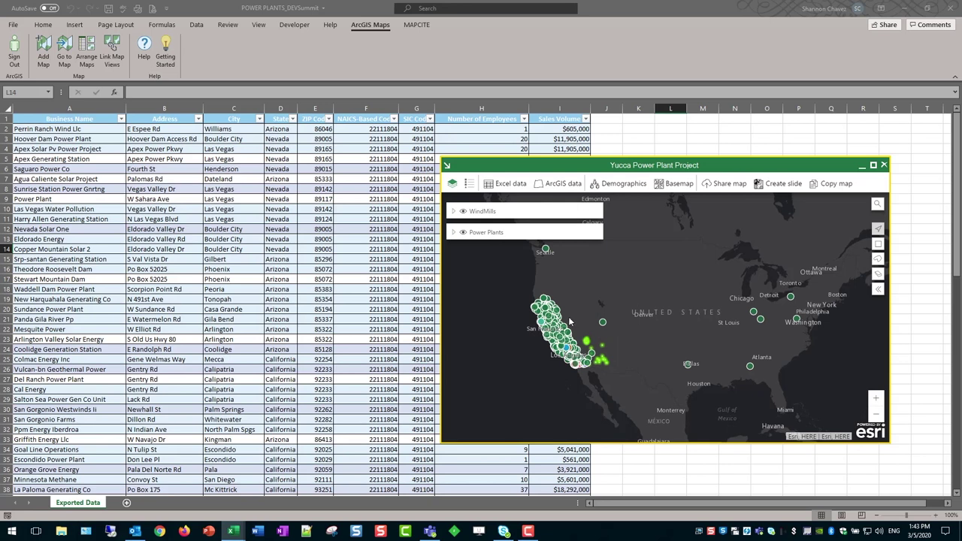
# Step: Style the WindMills layer as a heat map with no attribute selected
pyautogui.scroll(5, 568, 316)
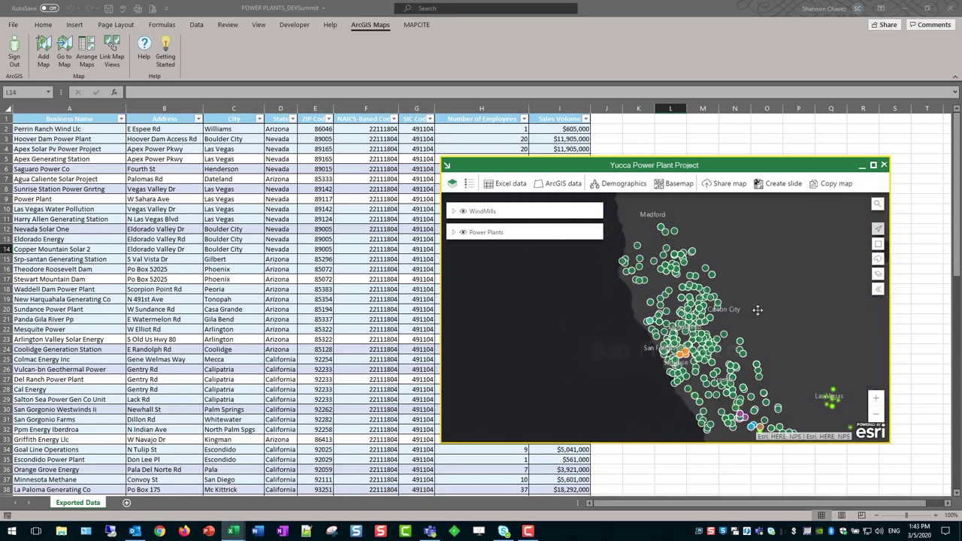
pyautogui.click(577, 212)
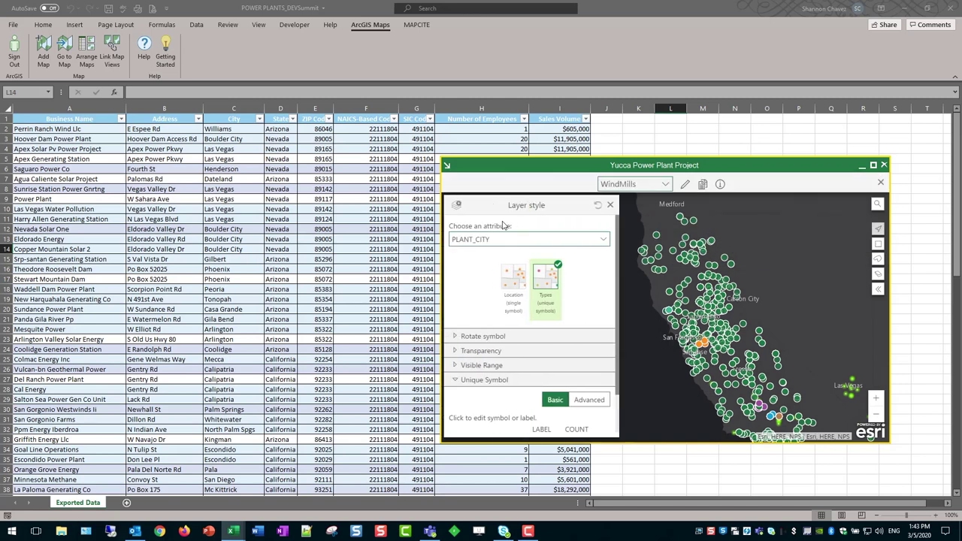
pyautogui.click(503, 239)
pyautogui.scroll(3, 518, 261)
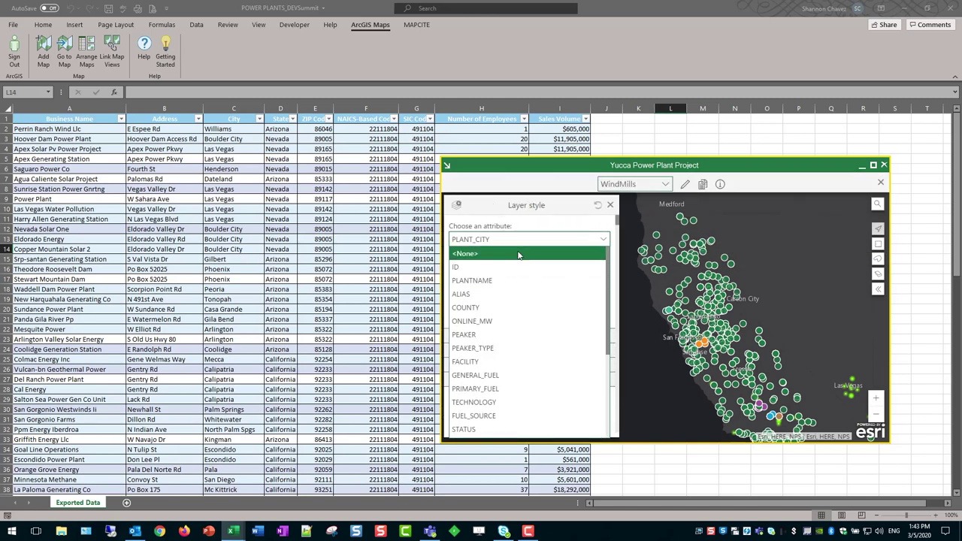
pyautogui.click(517, 254)
pyautogui.click(545, 278)
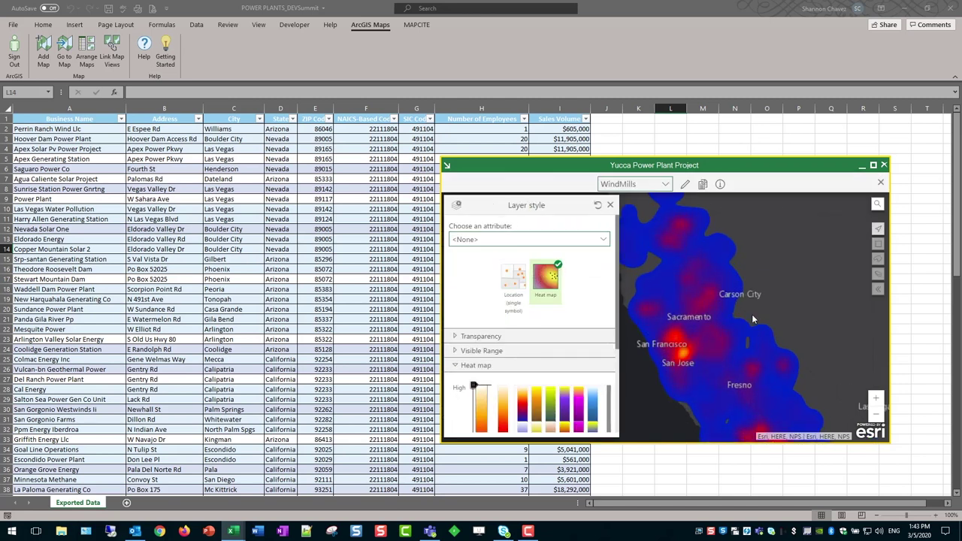
# Step: Try styling the WindMills layer by the ID attribute and restore the attribute to <None>
pyautogui.scroll(3, 752, 319)
pyautogui.click(544, 239)
pyautogui.click(548, 254)
pyautogui.click(539, 238)
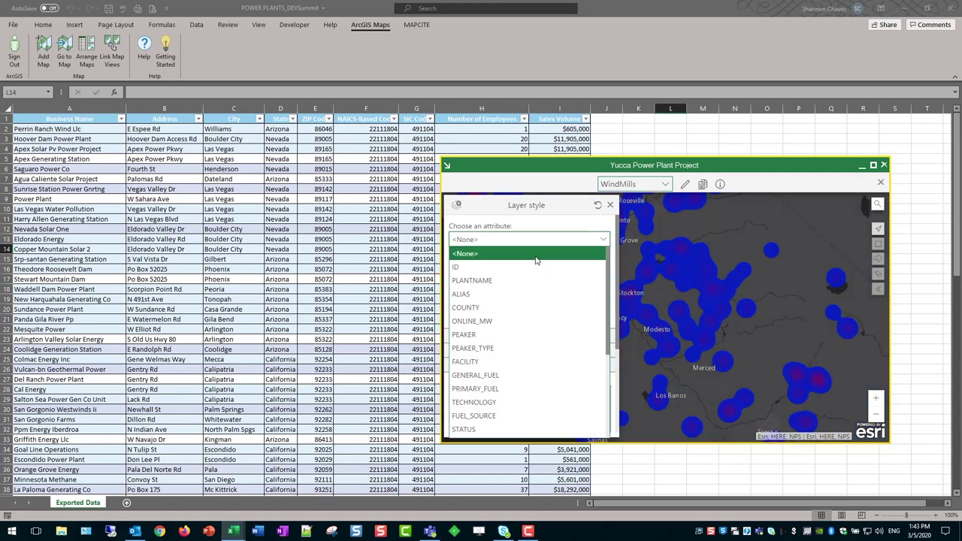
pyautogui.click(520, 257)
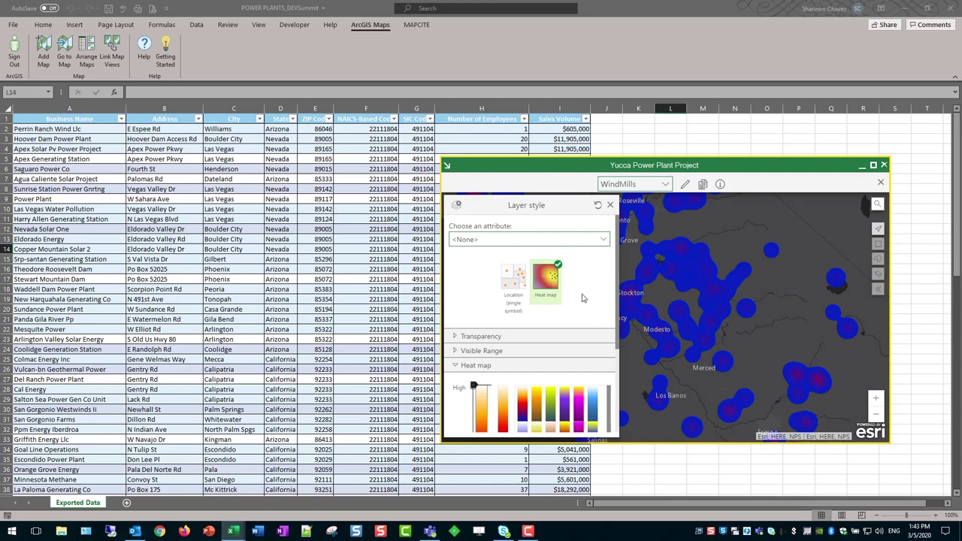
pyautogui.click(578, 240)
pyautogui.click(533, 263)
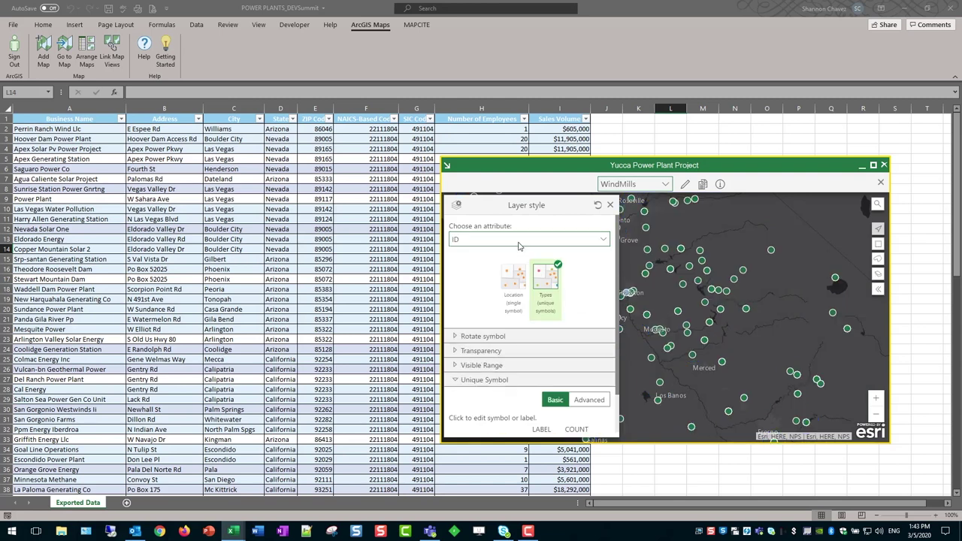
pyautogui.click(539, 241)
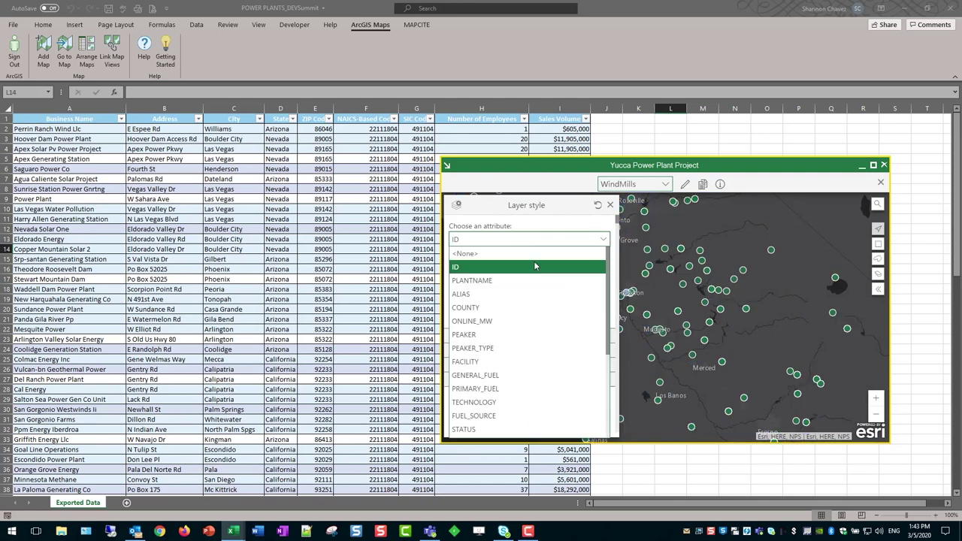
pyautogui.click(526, 253)
# Step: Examine the WindMills heat map at several zoom levels around the San Francisco Bay Area and close its layer style settings
pyautogui.scroll(2, 621, 299)
pyautogui.click(566, 241)
pyautogui.click(545, 254)
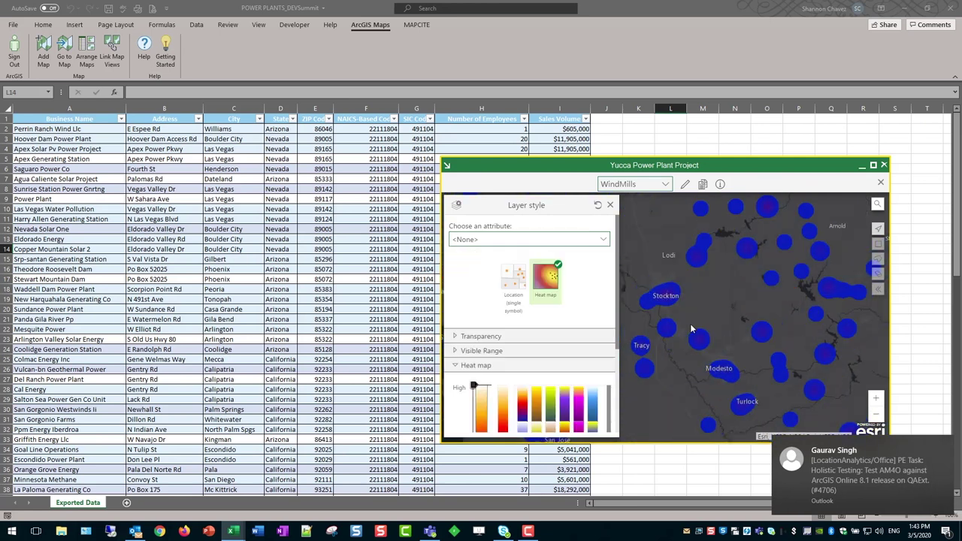
pyautogui.scroll(-2, 716, 325)
pyautogui.moveTo(716, 325); pyautogui.dragTo(720, 365)
pyautogui.scroll(2, 781, 354)
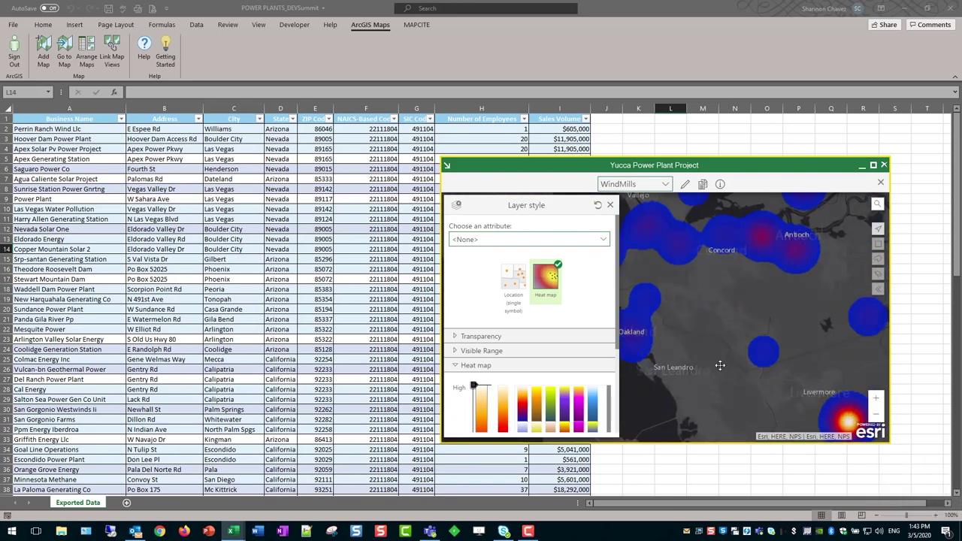
pyautogui.click(538, 239)
pyautogui.click(537, 254)
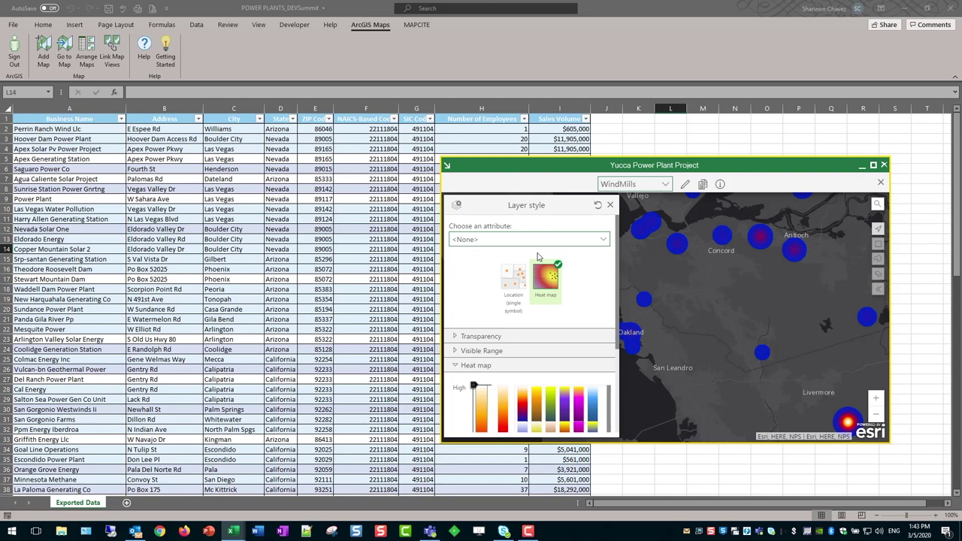
pyautogui.scroll(-3, 759, 299)
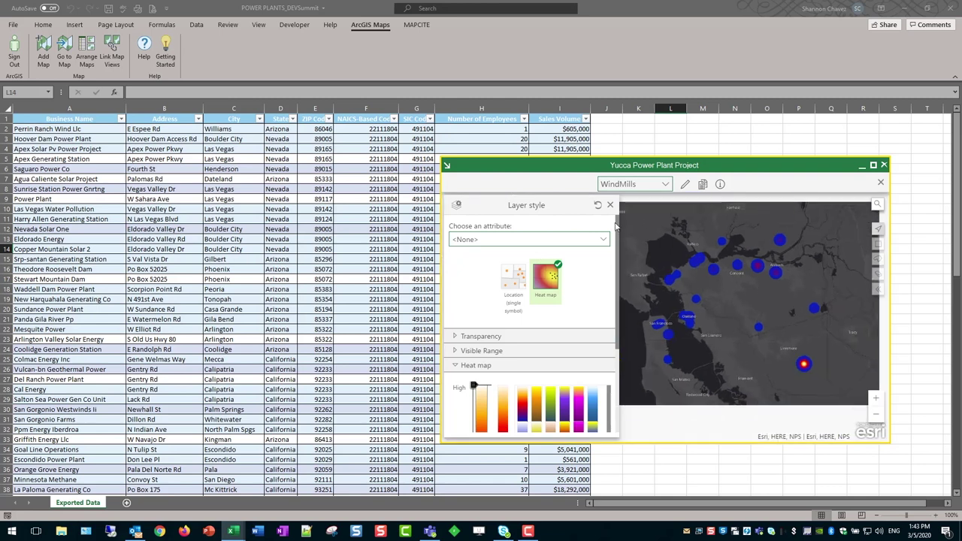
pyautogui.click(780, 319)
pyautogui.scroll(-3, 777, 317)
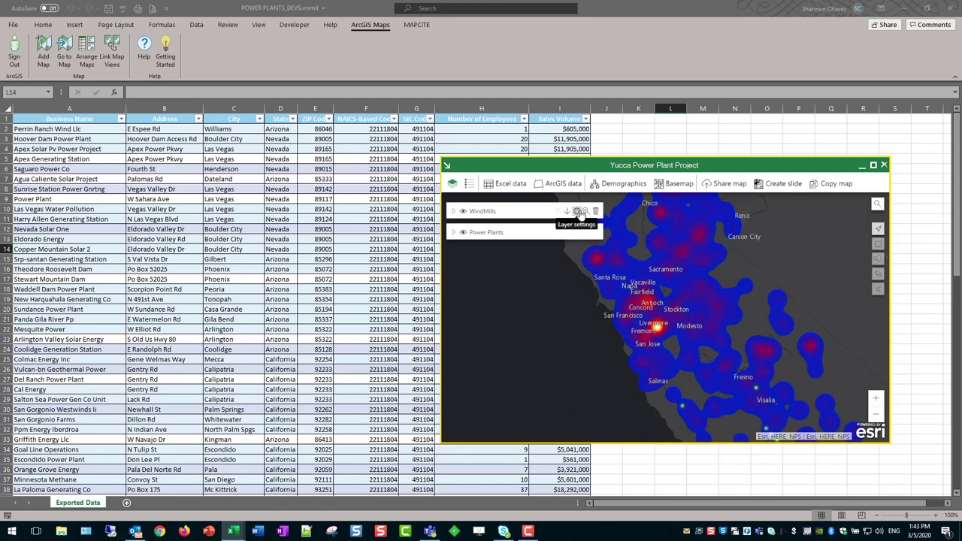
# Step: Review the WindMills layer's style settings and examine its heat map around Stockton, Modesto and Turlock
pyautogui.click(579, 213)
pyautogui.click(535, 222)
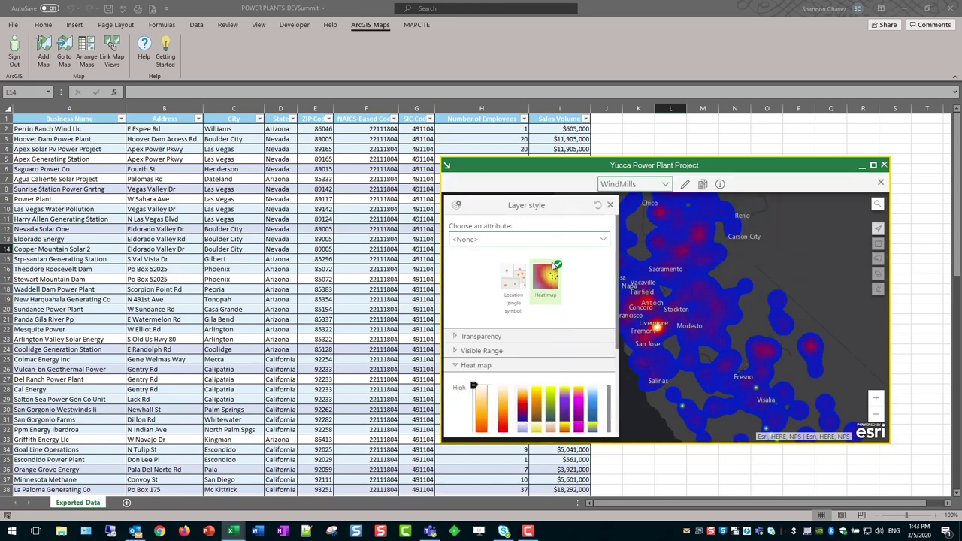
pyautogui.click(548, 240)
pyautogui.click(545, 253)
pyautogui.click(610, 206)
pyautogui.scroll(2, 798, 305)
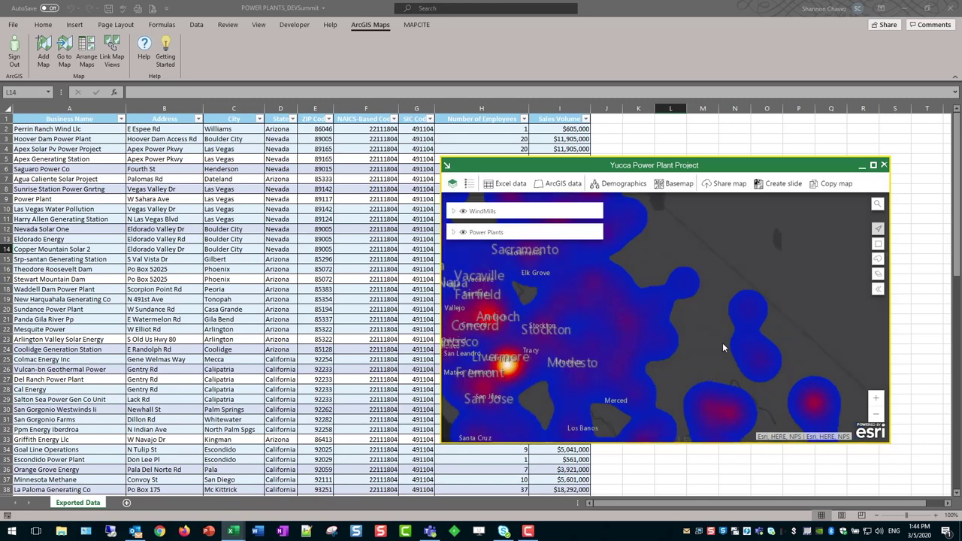
pyautogui.scroll(1, 743, 318)
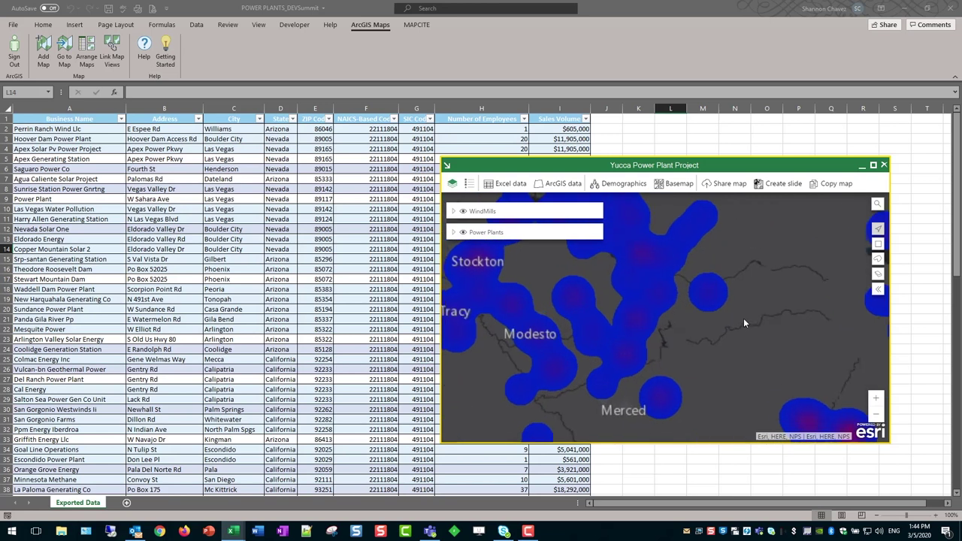
pyautogui.scroll(2, 729, 337)
pyautogui.moveTo(653, 379); pyautogui.dragTo(795, 336)
pyautogui.scroll(-2, 722, 333)
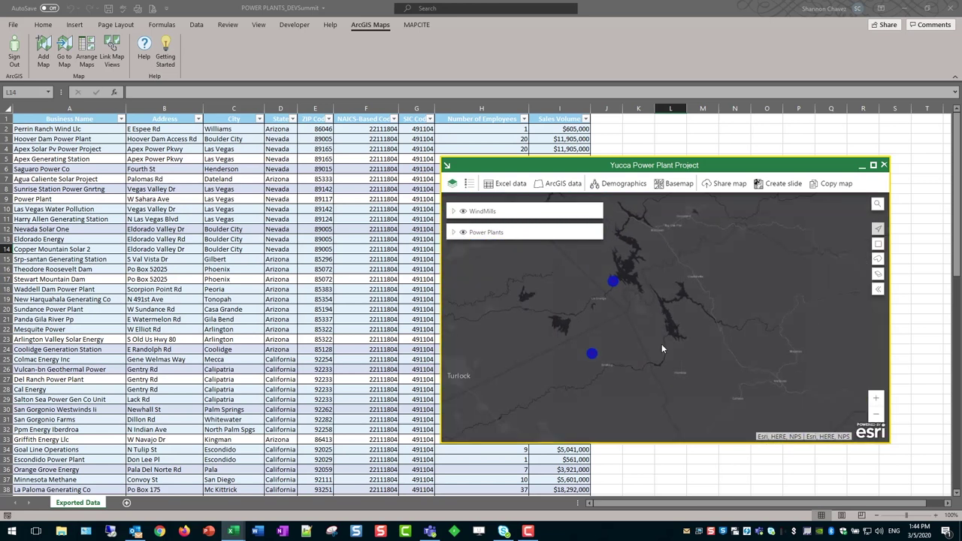
pyautogui.moveTo(699, 328); pyautogui.dragTo(767, 330)
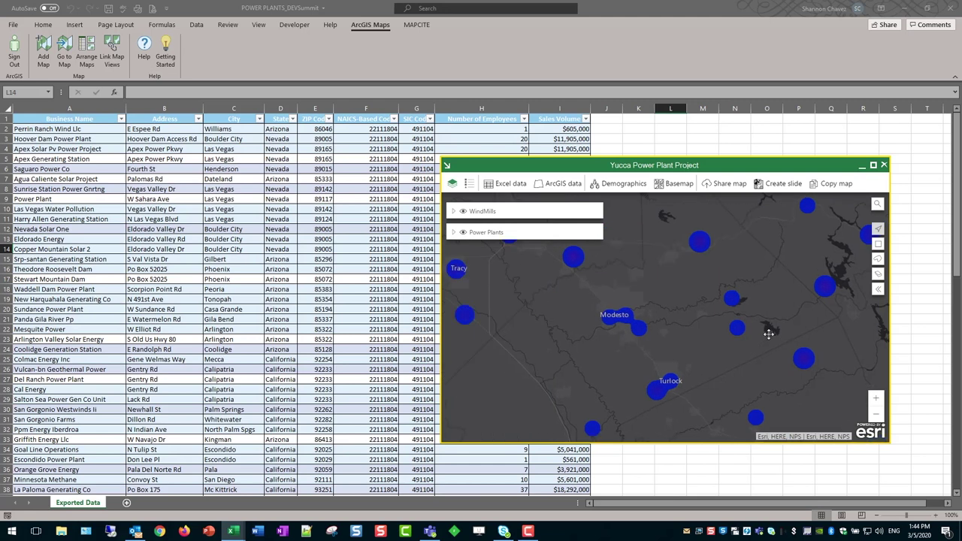
# Step: Zoom to the Power Plants layer and, from the Griffith Energy Llc pop-up, set the pop-up header to Business Name
pyautogui.moveTo(475, 236)
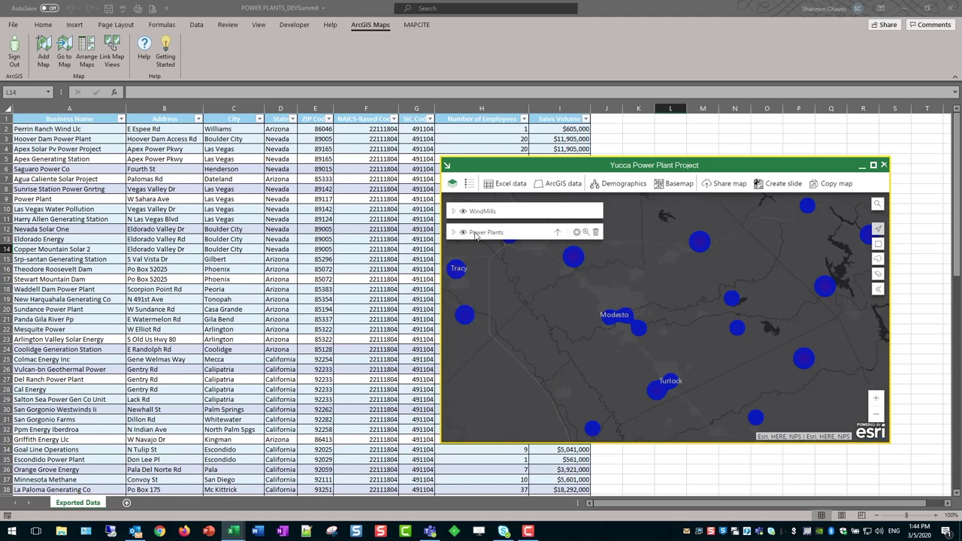
pyautogui.click(586, 231)
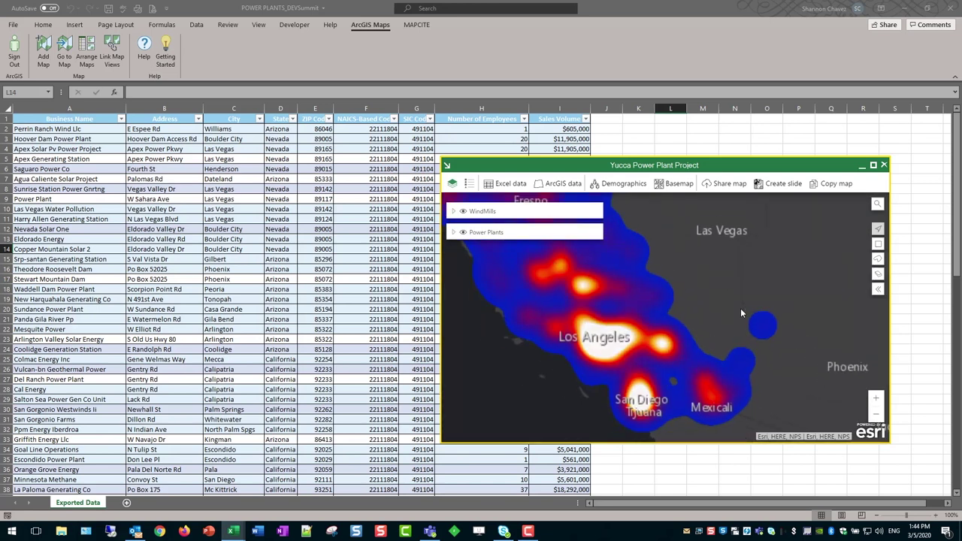
pyautogui.click(761, 284)
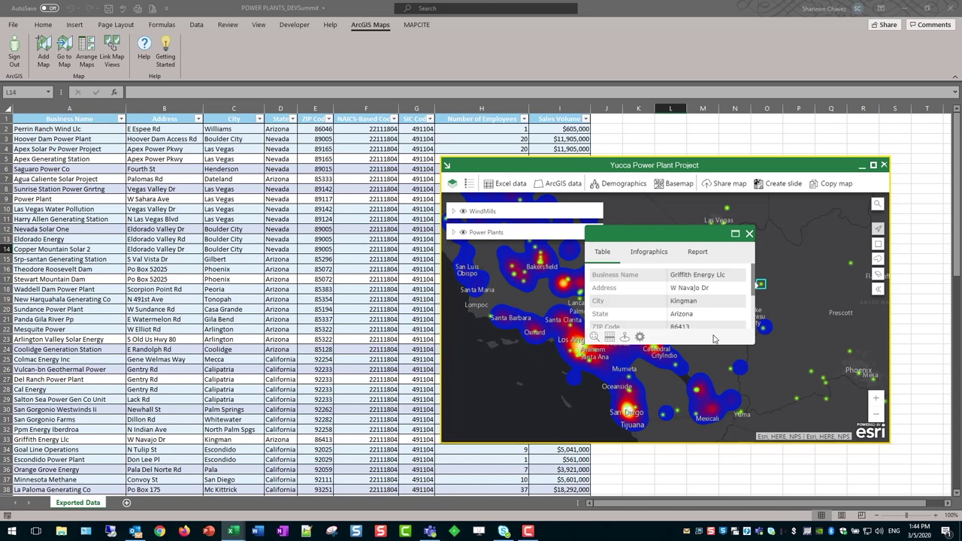
pyautogui.click(640, 337)
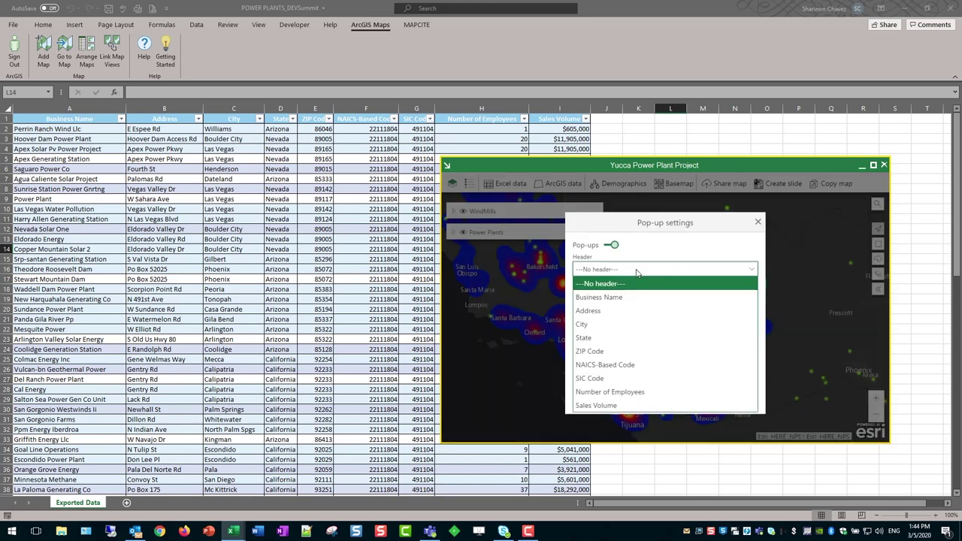
pyautogui.click(635, 298)
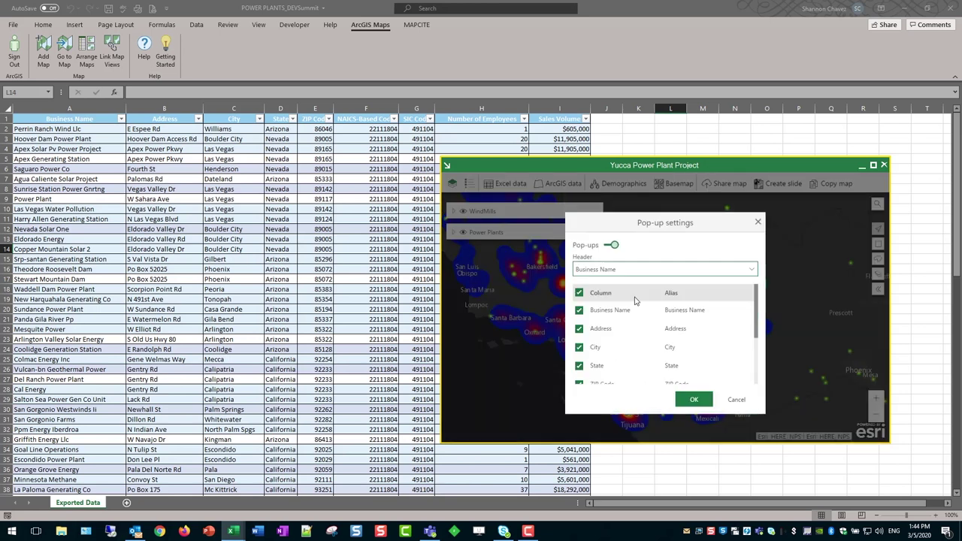
# Step: Exclude Business Name, Address, ZIP Code, NAICS-Based Code, SIC Code and Number of Employees from the pop-up, apply the settings and close it
pyautogui.click(578, 311)
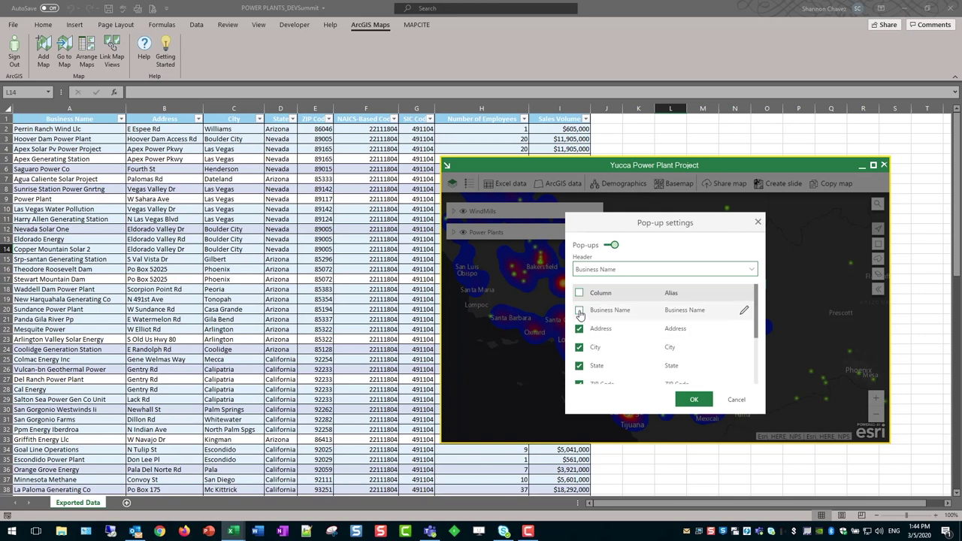
pyautogui.click(578, 328)
pyautogui.scroll(-1, 590, 338)
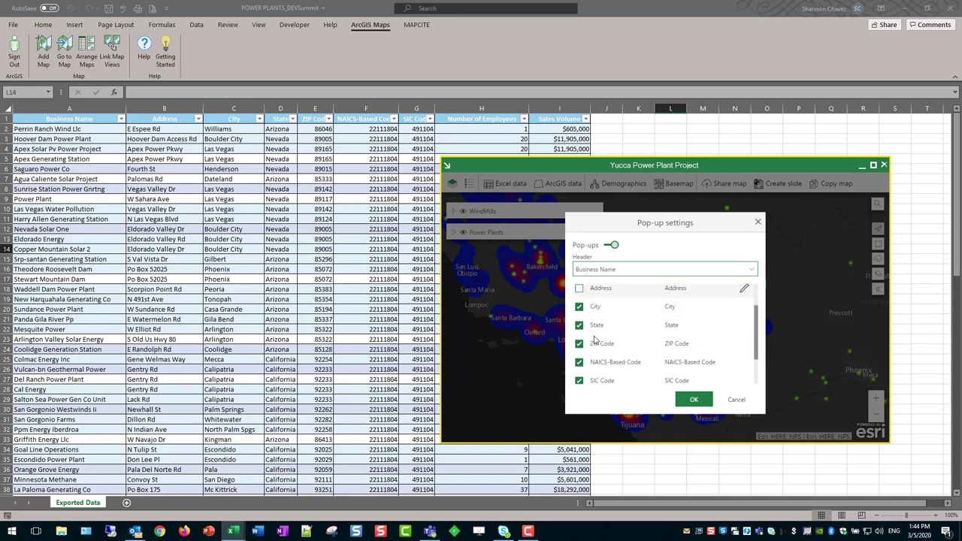
pyautogui.click(580, 335)
pyautogui.click(580, 354)
pyautogui.scroll(-1, 589, 347)
pyautogui.click(580, 335)
pyautogui.click(579, 354)
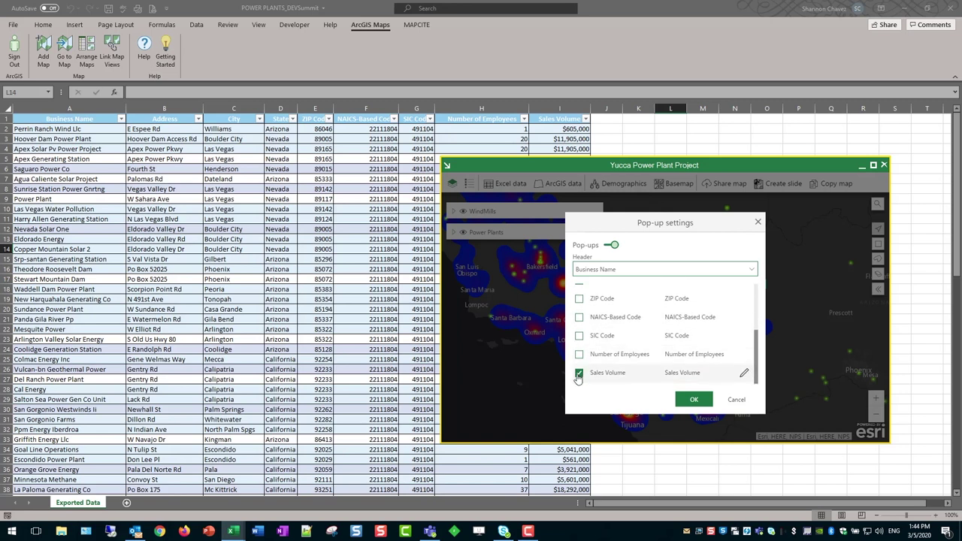
pyautogui.click(701, 401)
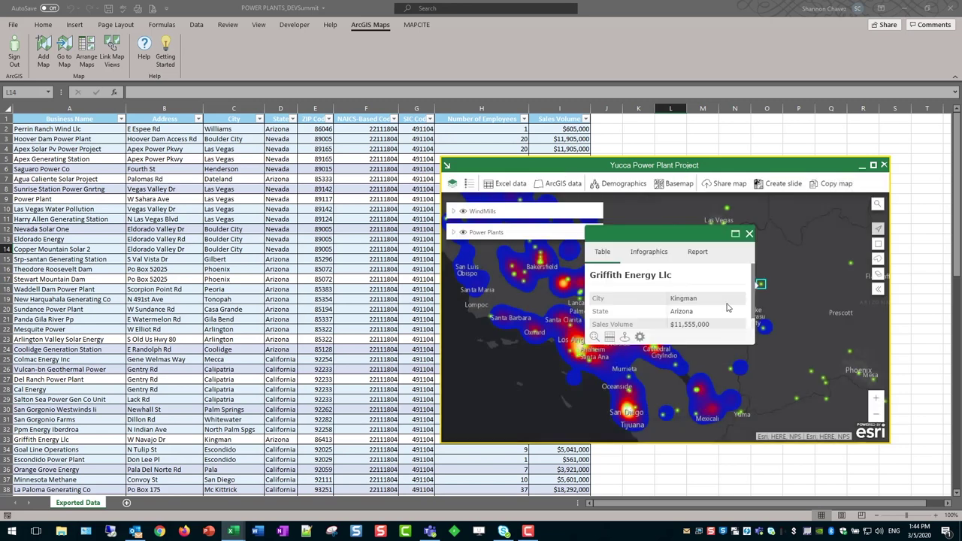
pyautogui.click(750, 234)
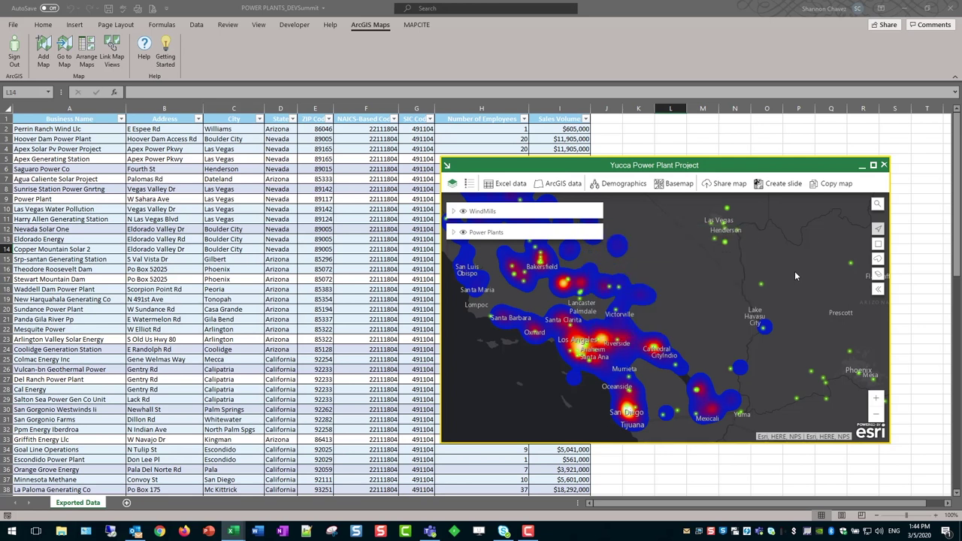
# Step: Start enriching the Power Plants layer with the popular Population variable 2019-2024 Population: Annual Growth Rate (Esri)
pyautogui.moveTo(576, 238)
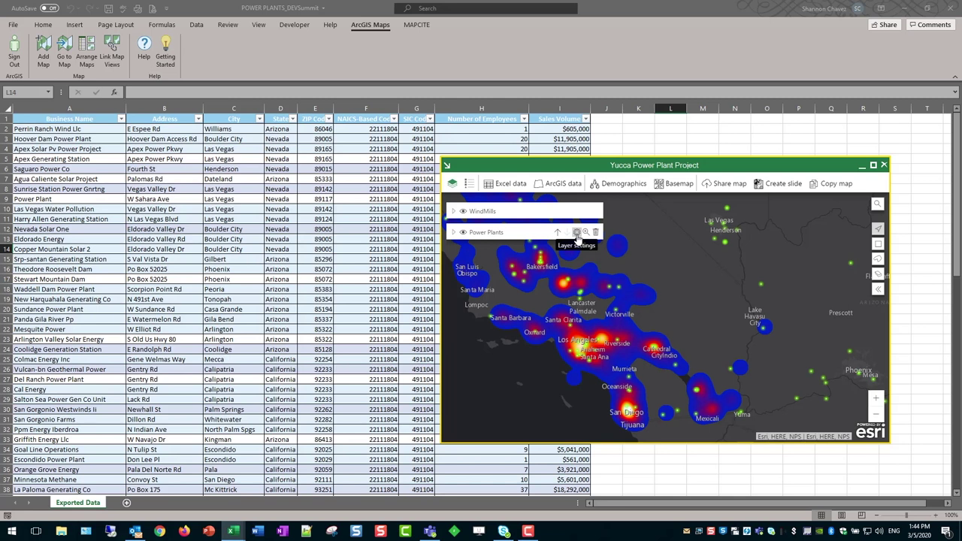
pyautogui.click(576, 232)
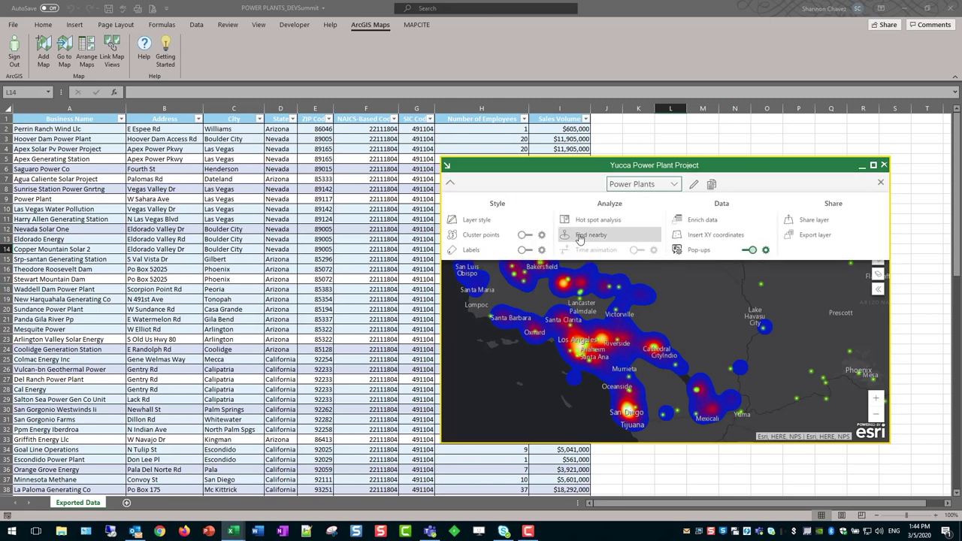
pyautogui.click(692, 220)
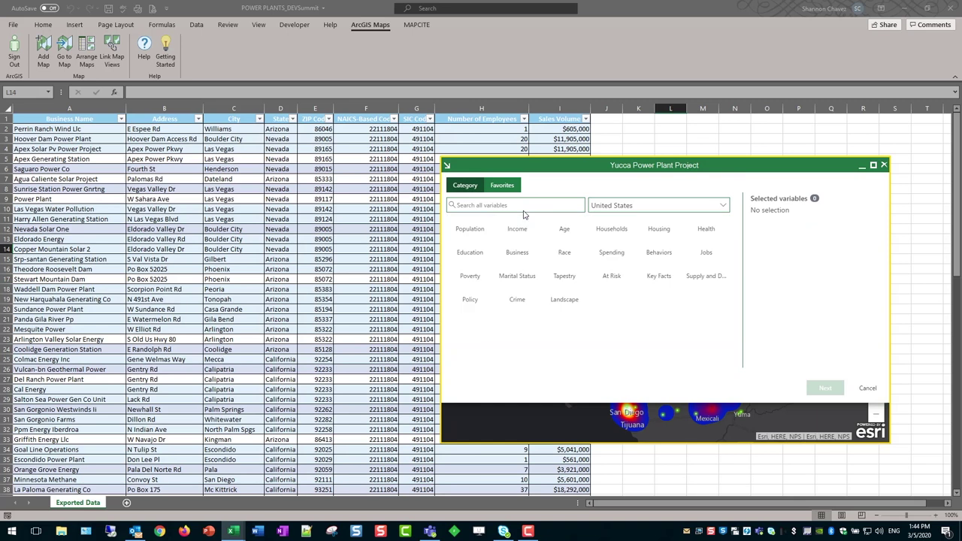
pyautogui.click(469, 234)
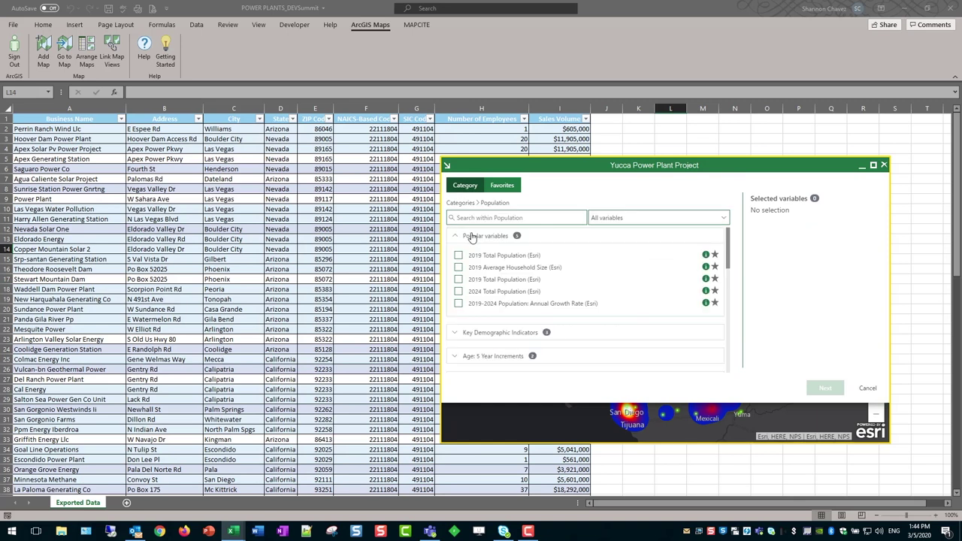
pyautogui.click(458, 304)
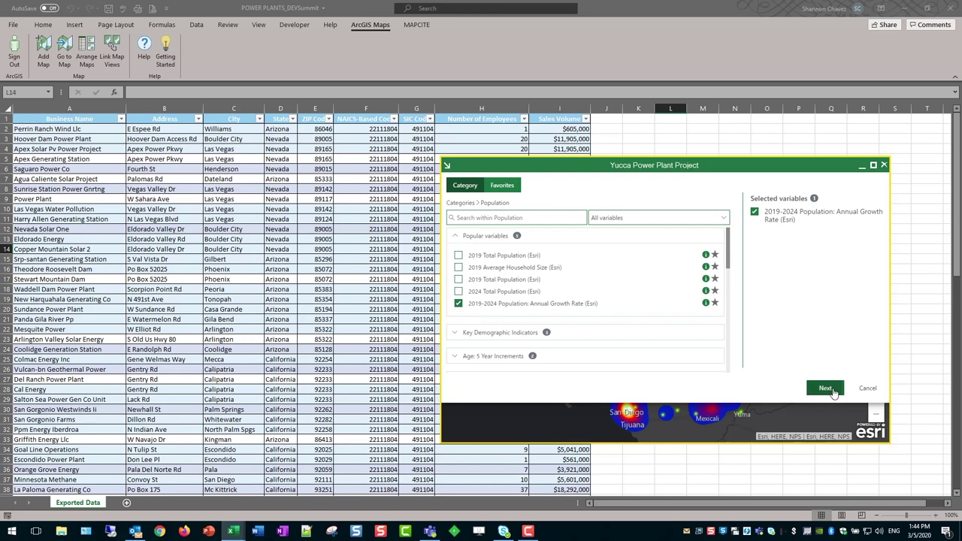
pyautogui.click(831, 391)
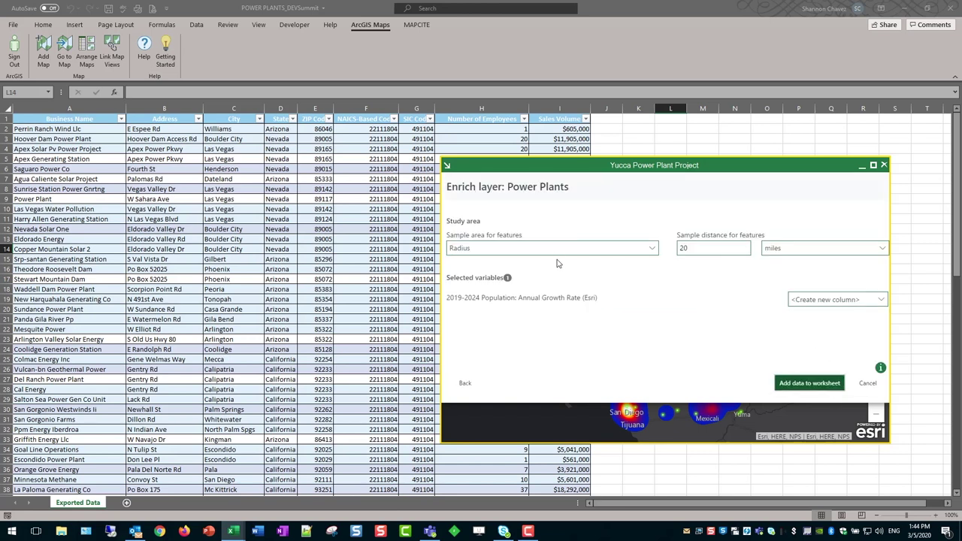
# Step: Set the sample distance to 60 miles, add the growth rate data to a new worksheet column, and move the map window to uncover it
pyautogui.doubleClick(725, 248)
pyautogui.press('BackSpace')
pyautogui.write('6')
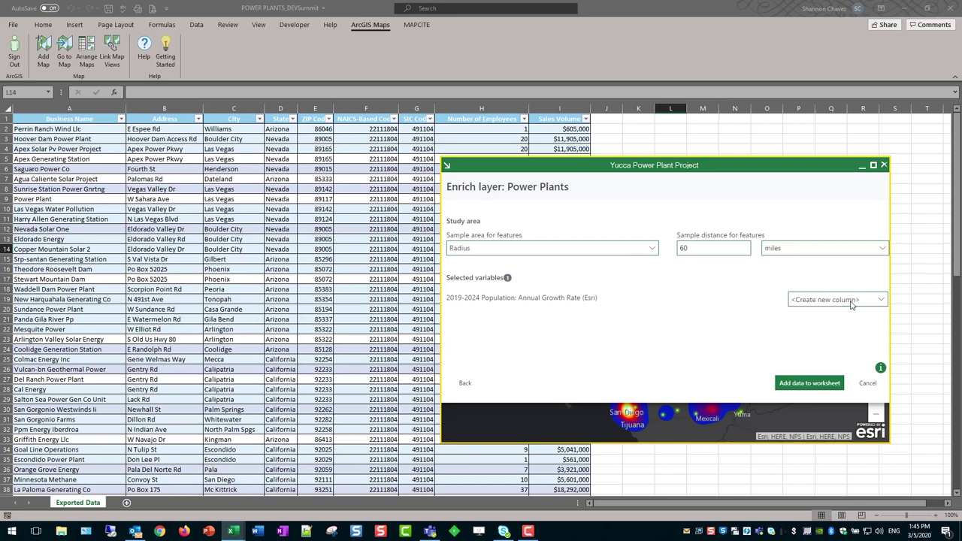
pyautogui.click(882, 300)
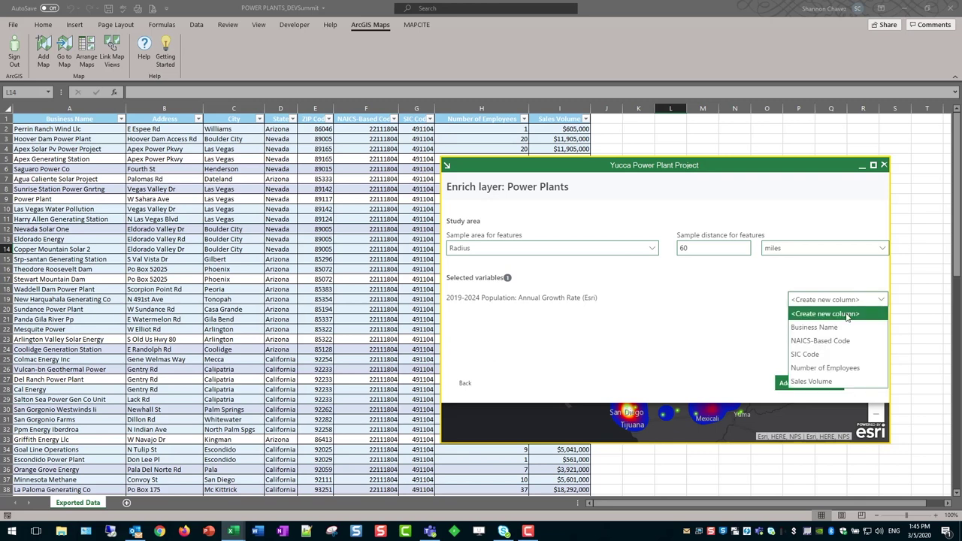
pyautogui.click(847, 314)
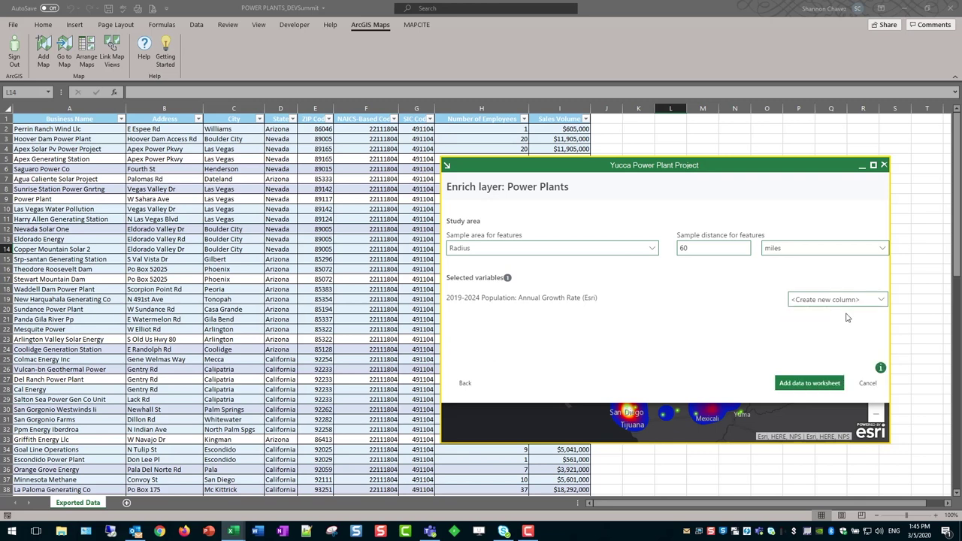
pyautogui.click(811, 382)
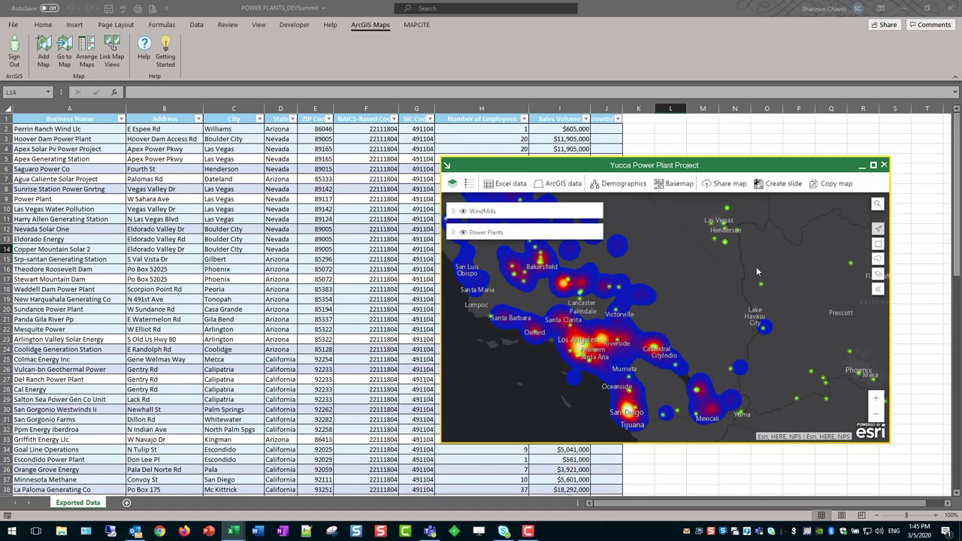
pyautogui.moveTo(743, 165); pyautogui.dragTo(745, 211)
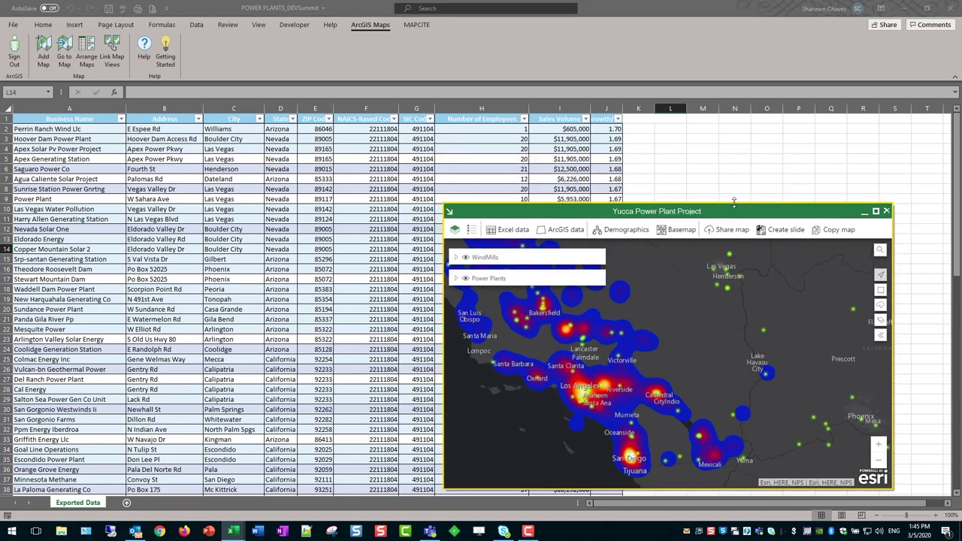
# Step: Widen the new 2019-2024 Growth/Yr column, acknowledge the enrichment, and sort the table by growth from largest to smallest
pyautogui.moveTo(623, 111); pyautogui.dragTo(684, 115)
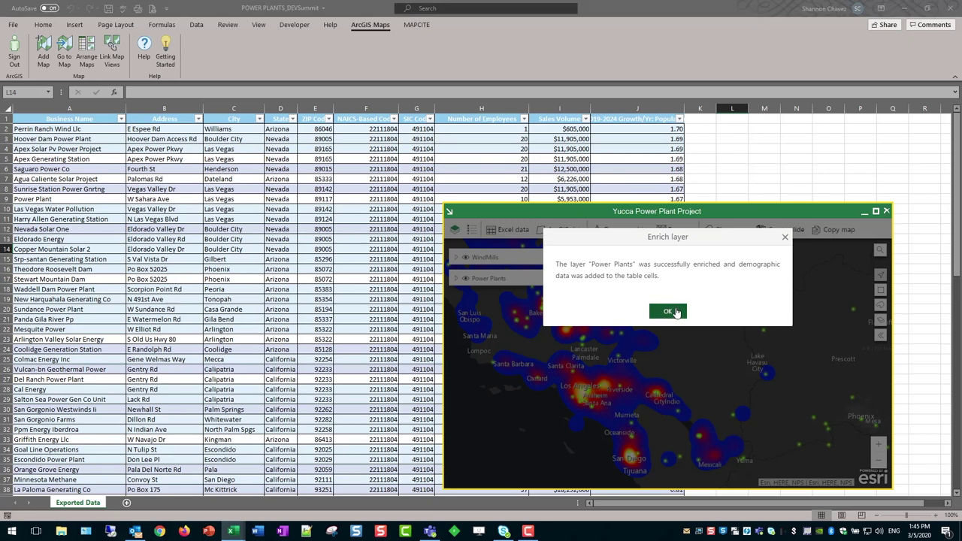
pyautogui.click(668, 311)
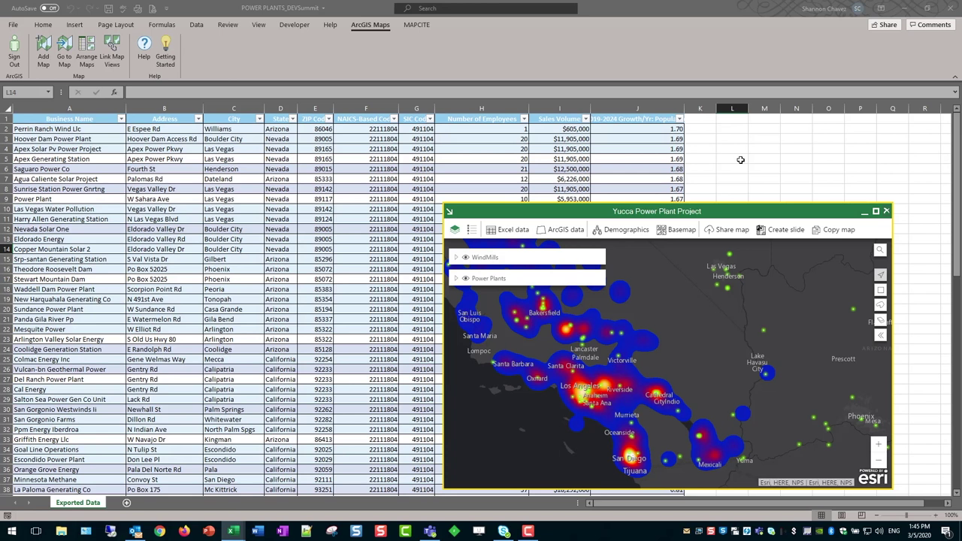
pyautogui.click(681, 119)
pyautogui.click(605, 143)
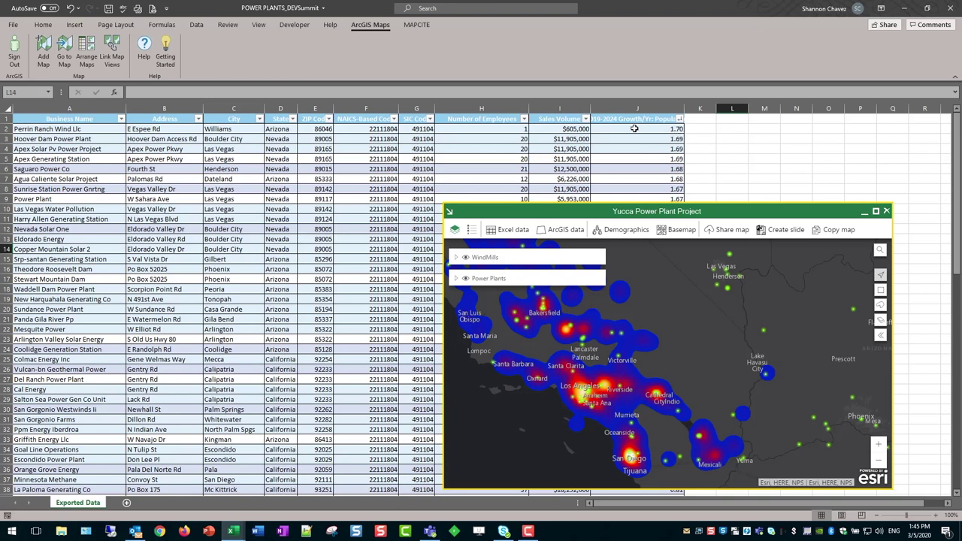
# Step: Go to the map location of Colmac Energy Inc, the first California plant in the sorted table
pyautogui.scroll(-3, 333, 153)
pyautogui.scroll(-2, 333, 154)
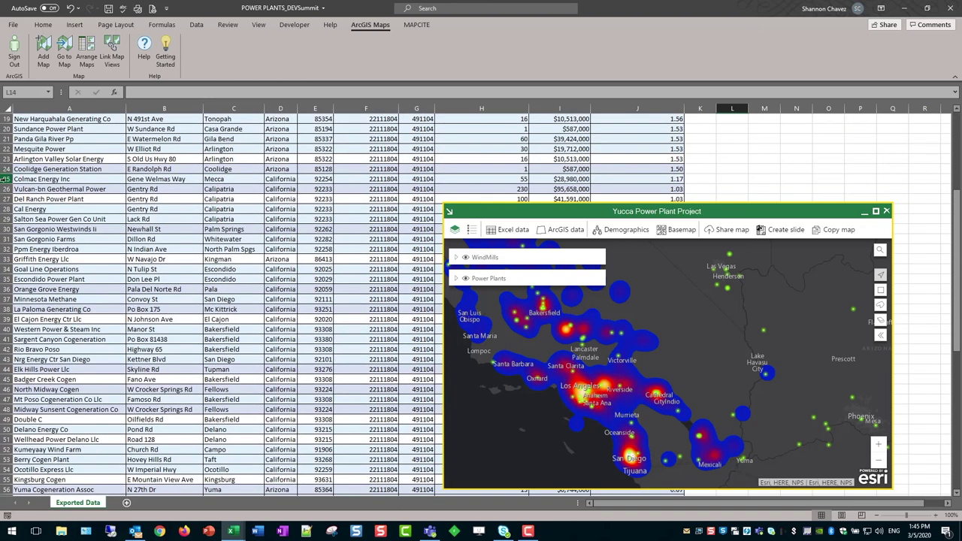
pyautogui.click(6, 179)
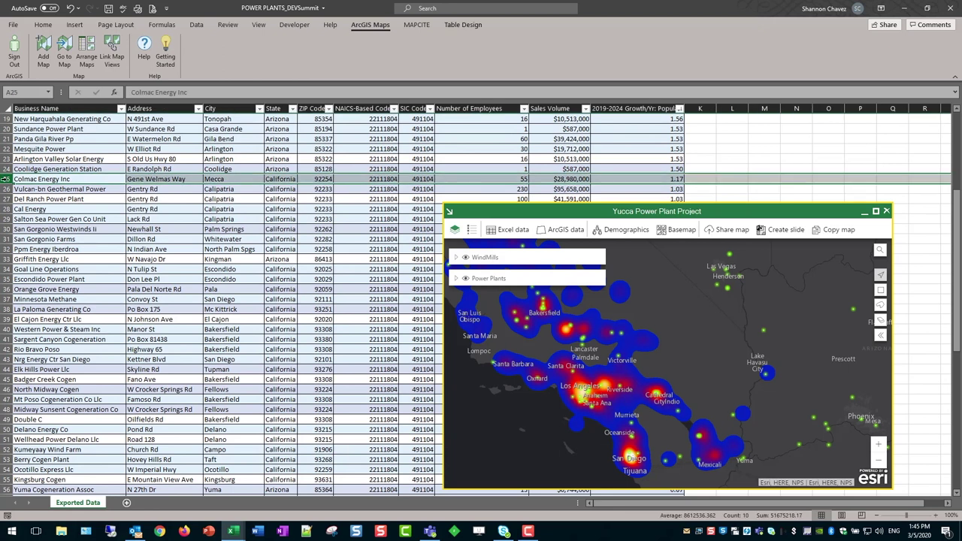
pyautogui.rightClick(5, 179)
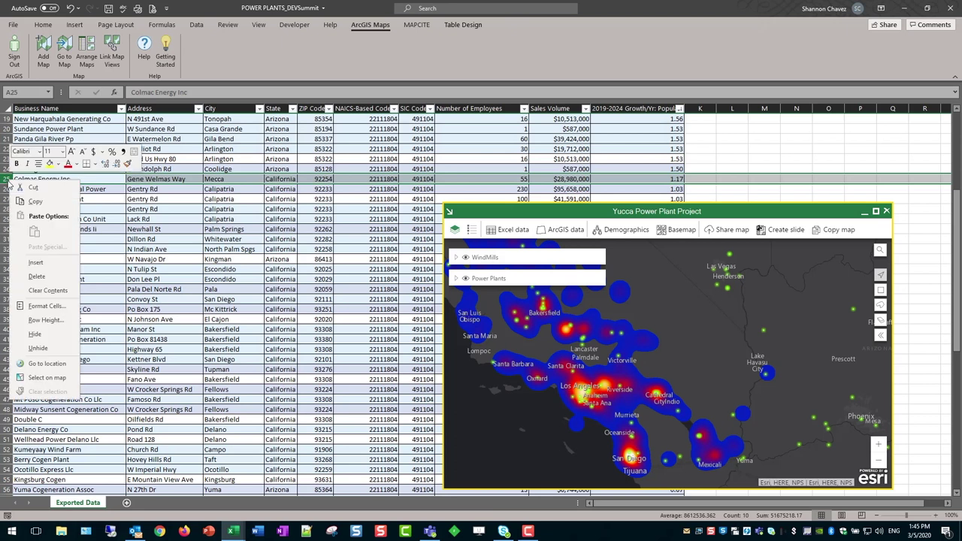
pyautogui.click(47, 364)
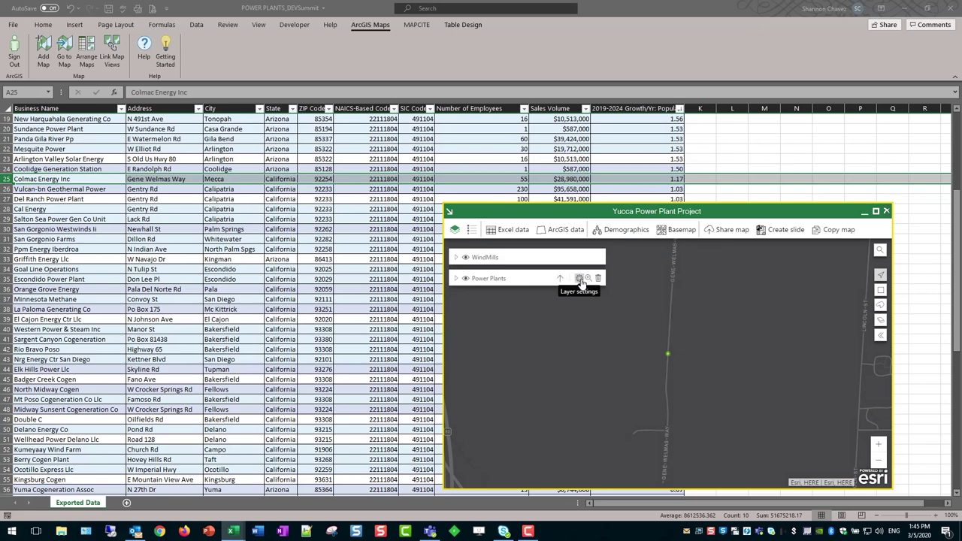
# Step: Turn on Business Name labels for the Power Plants layer with size 12 bright green text aligned bottom centre
pyautogui.click(580, 279)
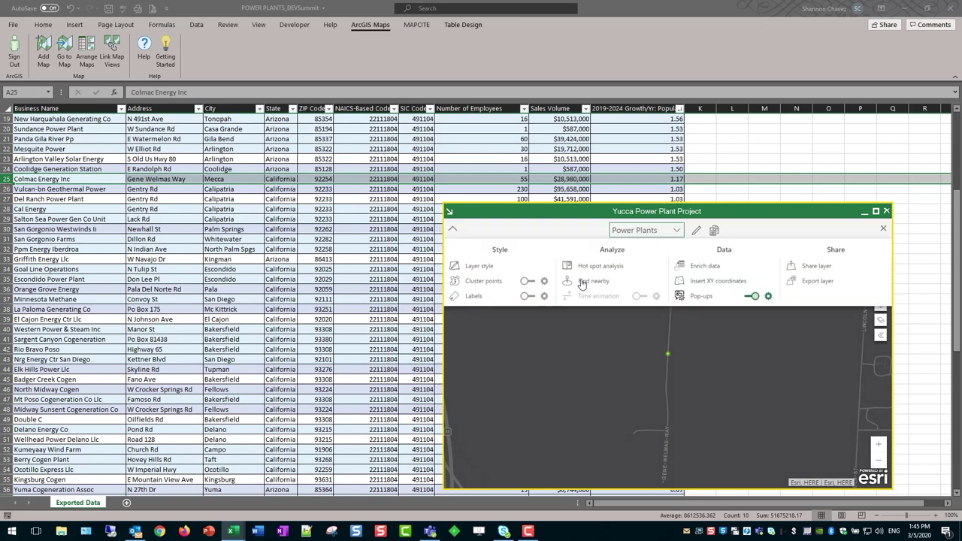
pyautogui.click(527, 298)
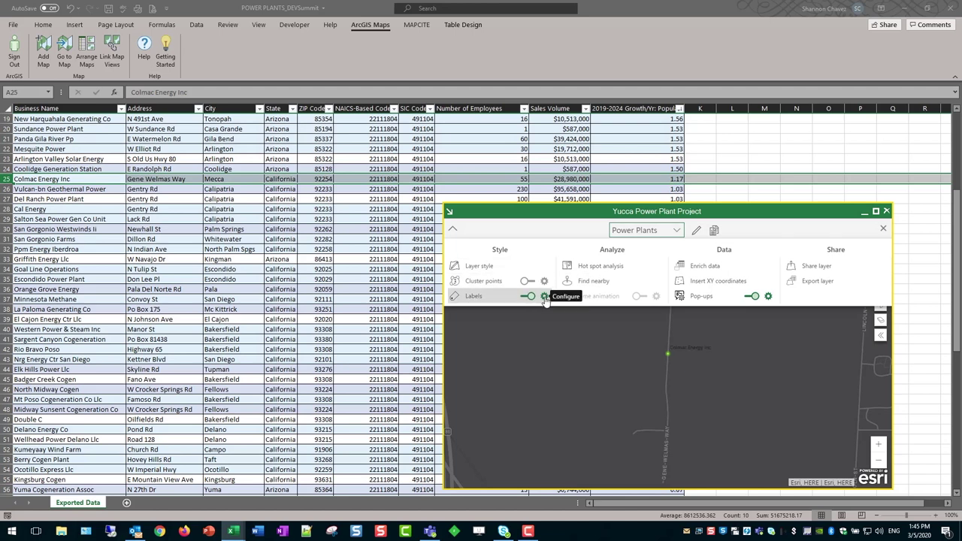
pyautogui.click(545, 296)
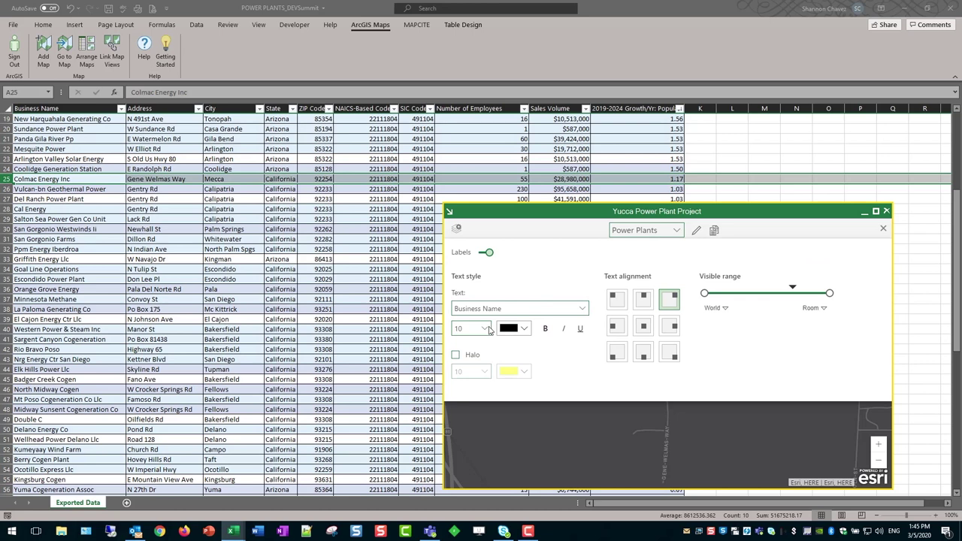
pyautogui.click(484, 329)
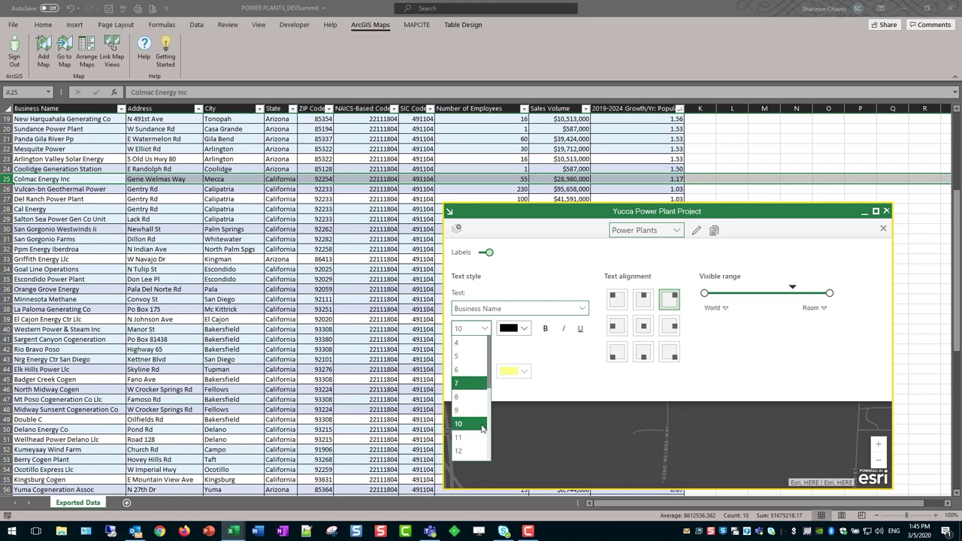
pyautogui.click(474, 454)
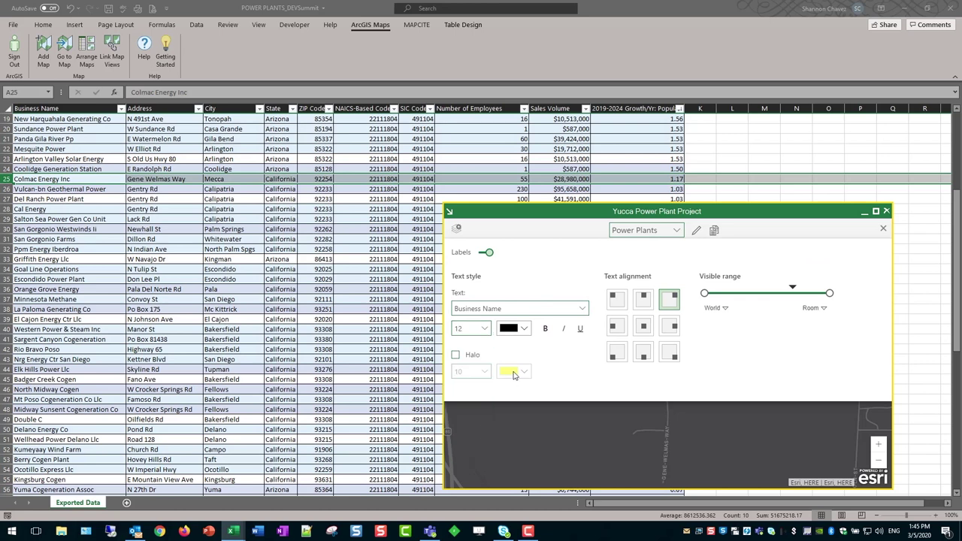
pyautogui.click(524, 331)
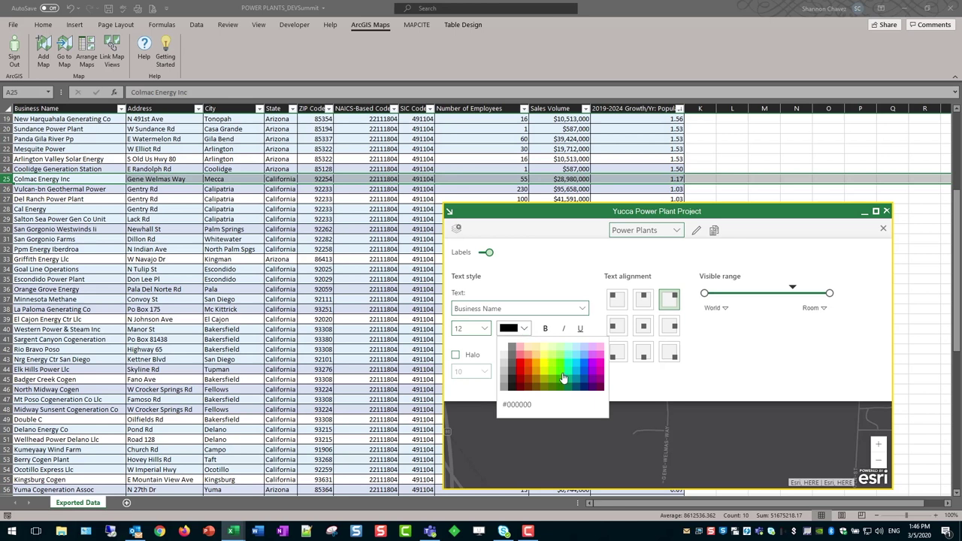
pyautogui.click(562, 376)
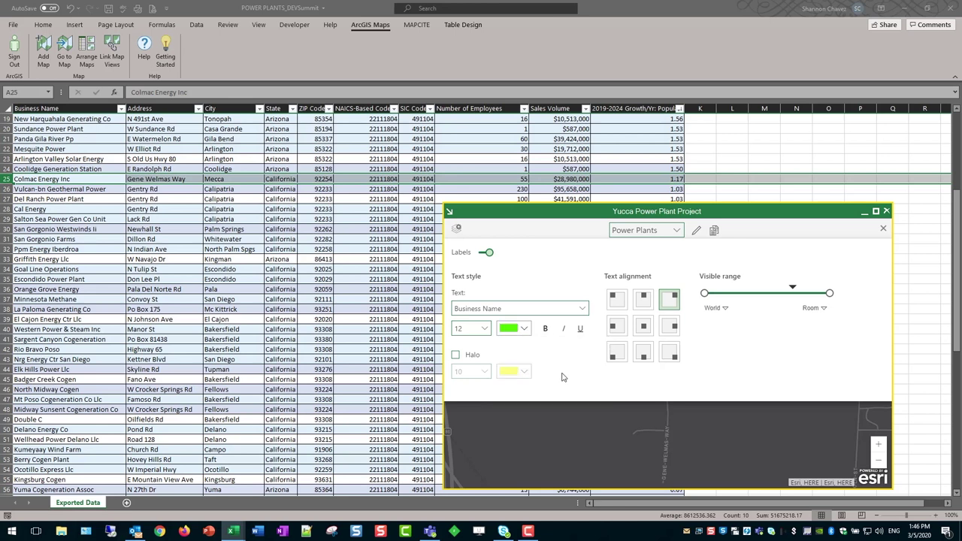
pyautogui.click(644, 357)
pyautogui.click(777, 380)
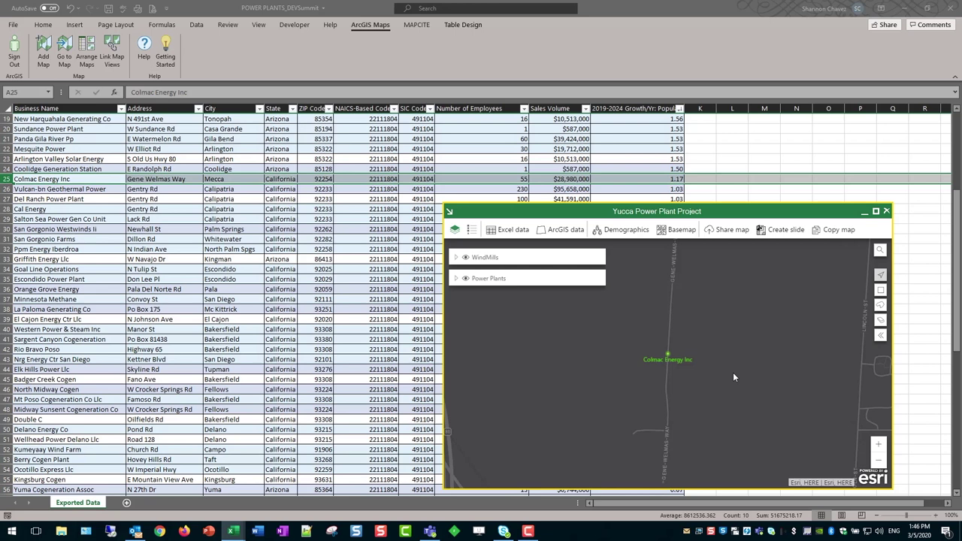
# Step: Start sharing the map with tags "sales, windmills, power, population" and the summary "Highest projected population growth in CA"
pyautogui.click(726, 229)
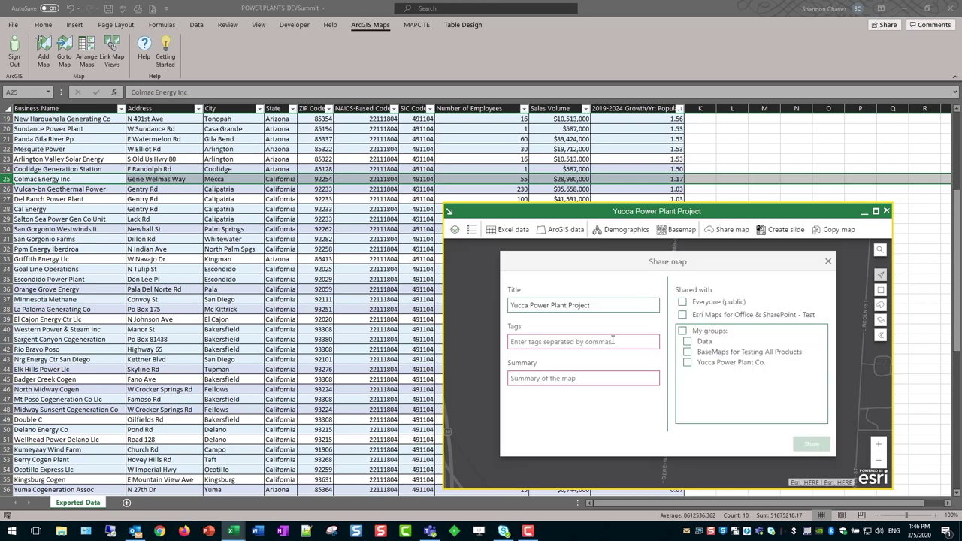
pyautogui.moveTo(605, 302); pyautogui.dragTo(499, 308)
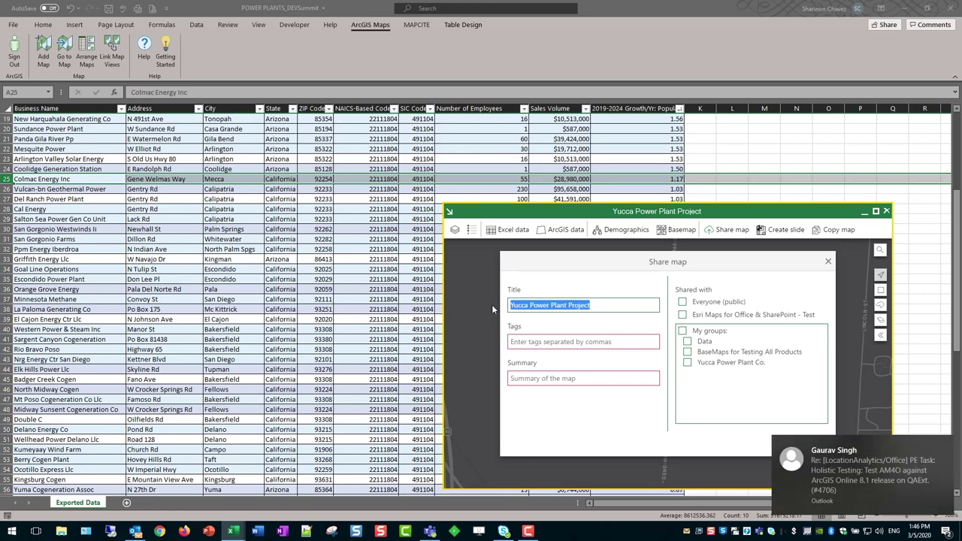
pyautogui.click(586, 342)
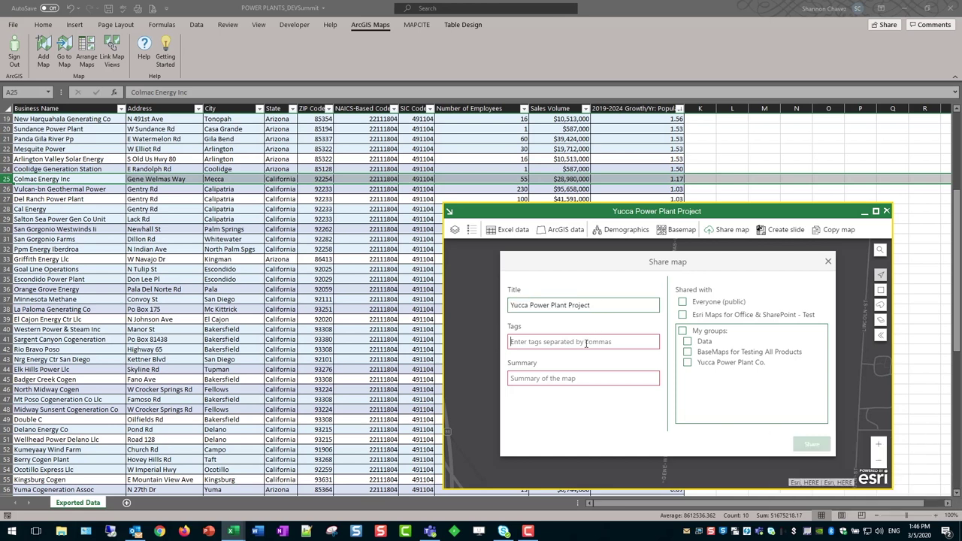
pyautogui.write('sales, windmills, power, population')
pyautogui.click(592, 376)
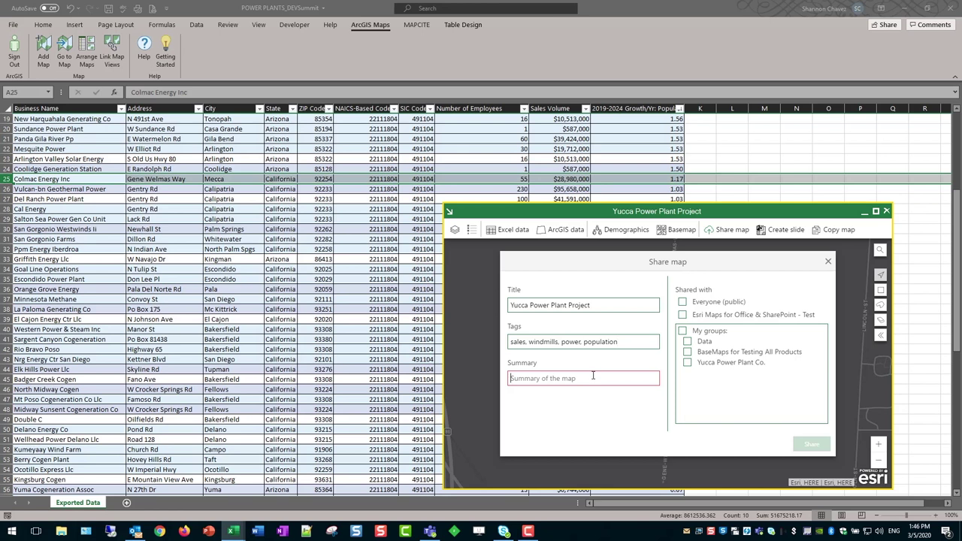
pyautogui.write('Highes')
pyautogui.press('BackSpace')
pyautogui.write('est projected population growth in CA')
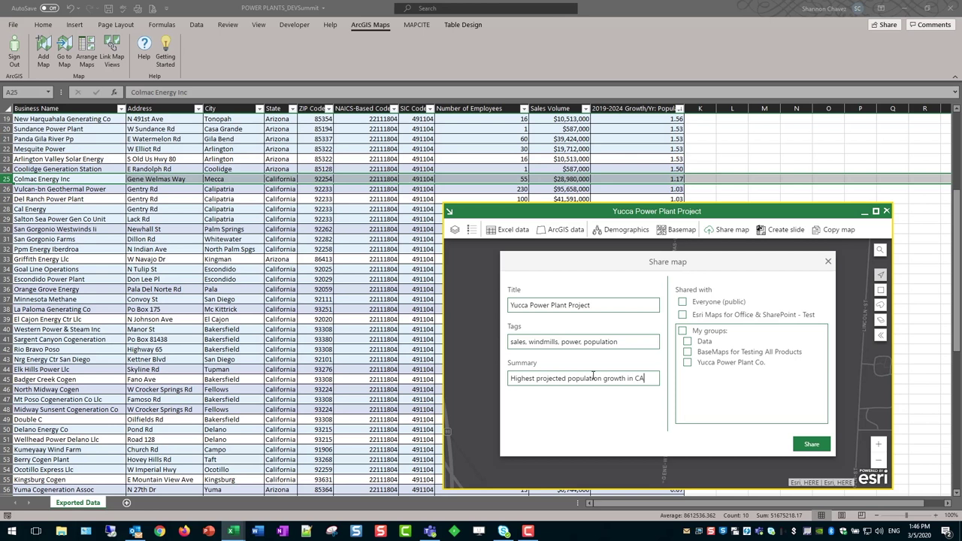
# Step: Share the map with the Yucca Power Plant Co. group and acknowledge the completed sharing
pyautogui.click(687, 363)
pyautogui.click(804, 445)
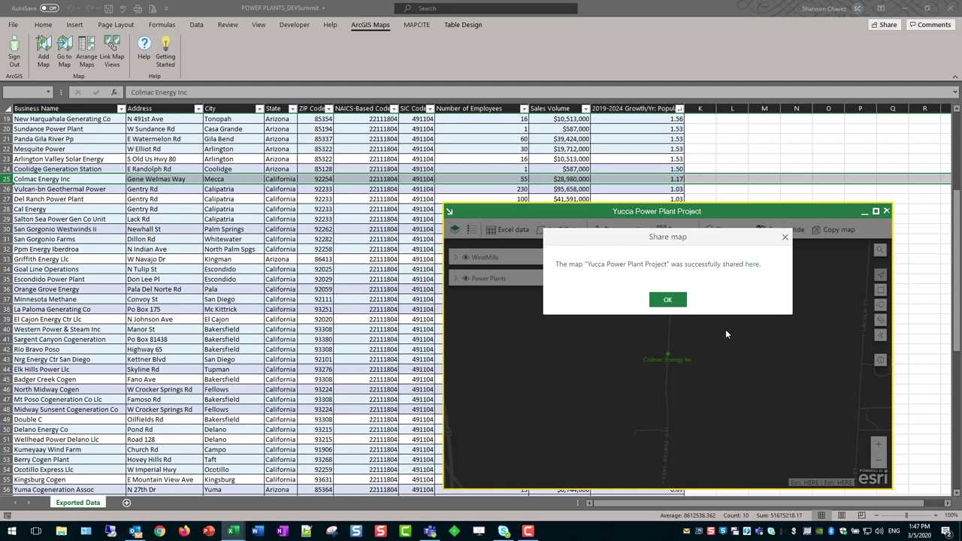
pyautogui.click(668, 300)
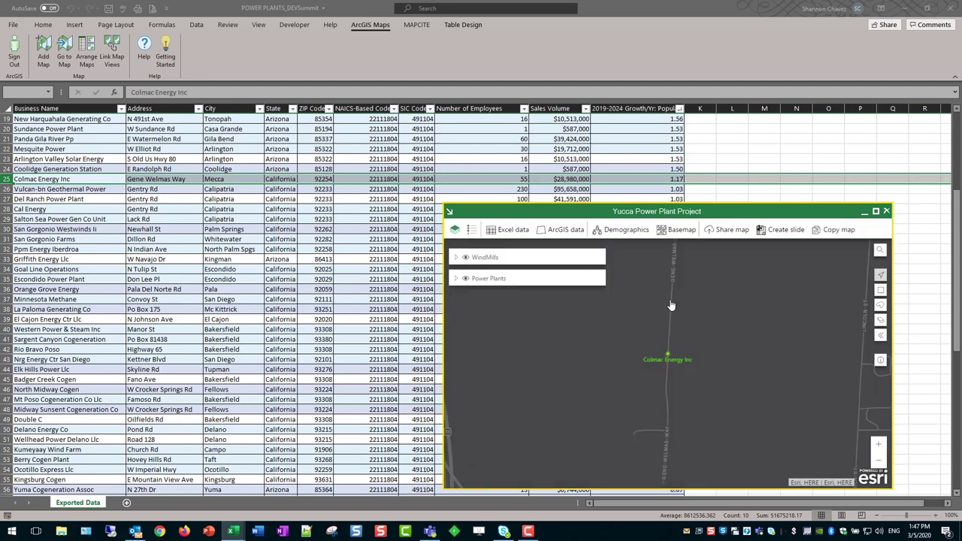
# Step: Create a slide from the map, switch to PowerPoint, and title the slide "CA Power Plant – option 1"
pyautogui.click(784, 231)
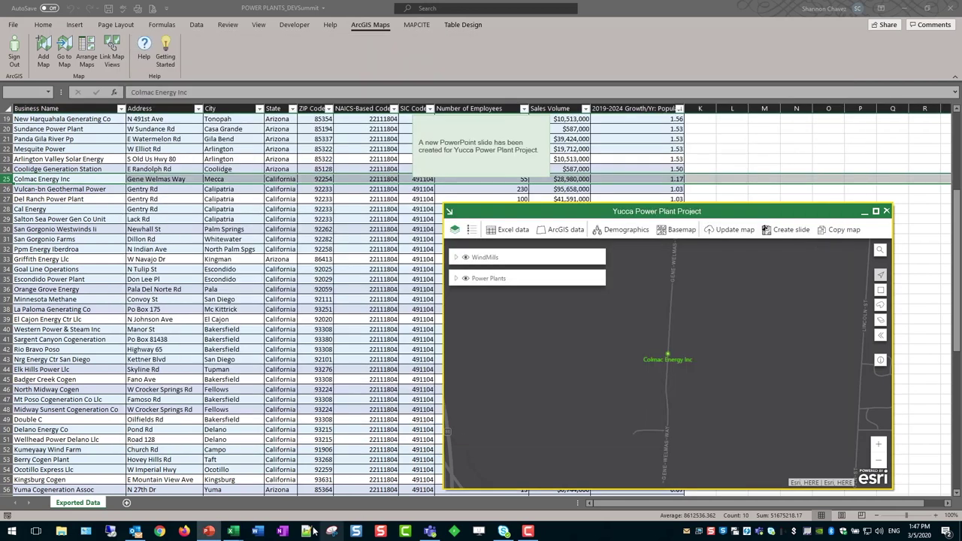
pyautogui.click(209, 530)
pyautogui.click(482, 164)
pyautogui.write('C')
pyautogui.press('BackSpace')
pyautogui.write('Power Point')
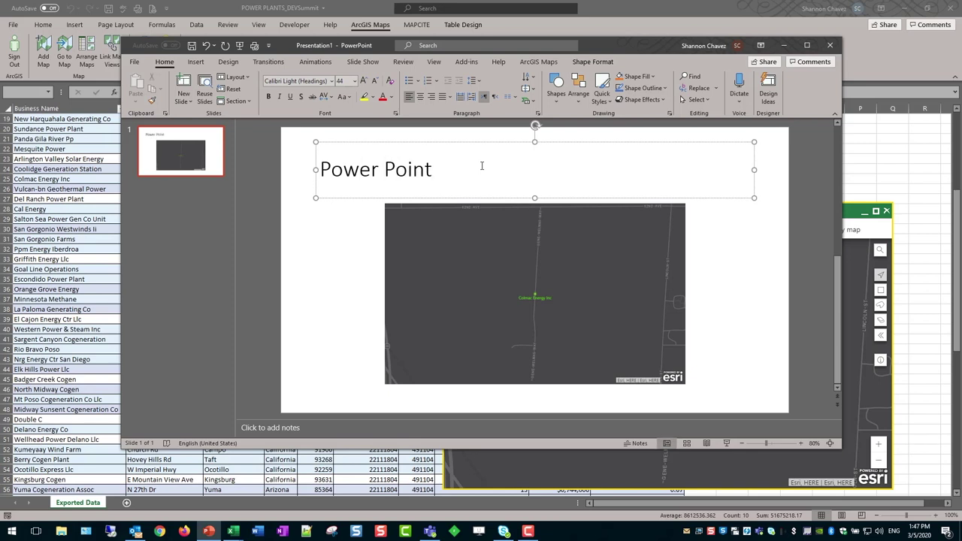
pyautogui.press('BackSpace')
pyautogui.press('BackSpace')
pyautogui.press('BackSpace')
pyautogui.press('BackSpace')
pyautogui.write('lant')
pyautogui.write(' C')
pyautogui.press('BackSpace')
pyautogui.press('BackSpace')
pyautogui.press('Home')
pyautogui.write('Ca')
pyautogui.press('BackSpace')
pyautogui.write('A')
pyautogui.click(550, 178)
pyautogui.write('option 1')
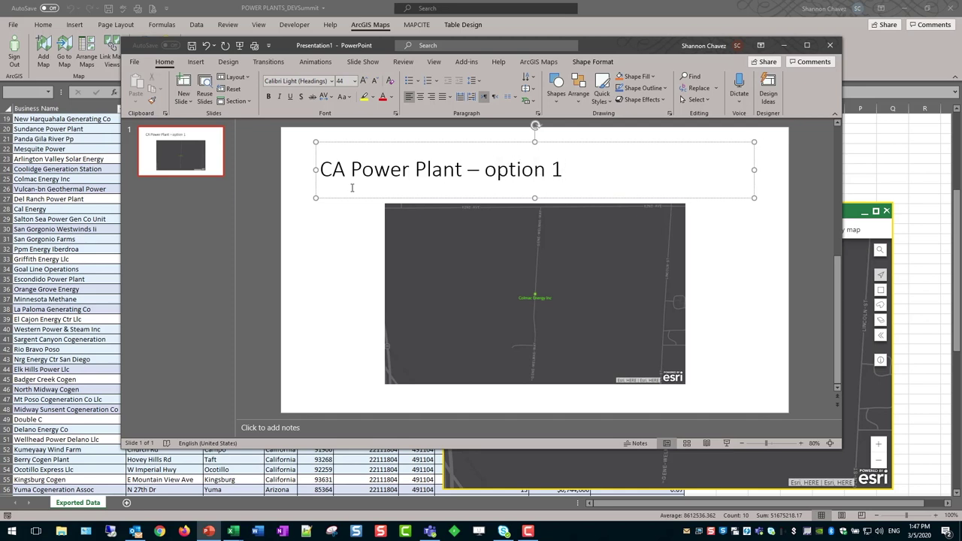
# Step: Add a blank second slide and try to sign in to ArcGIS Maps from PowerPoint
pyautogui.click(183, 97)
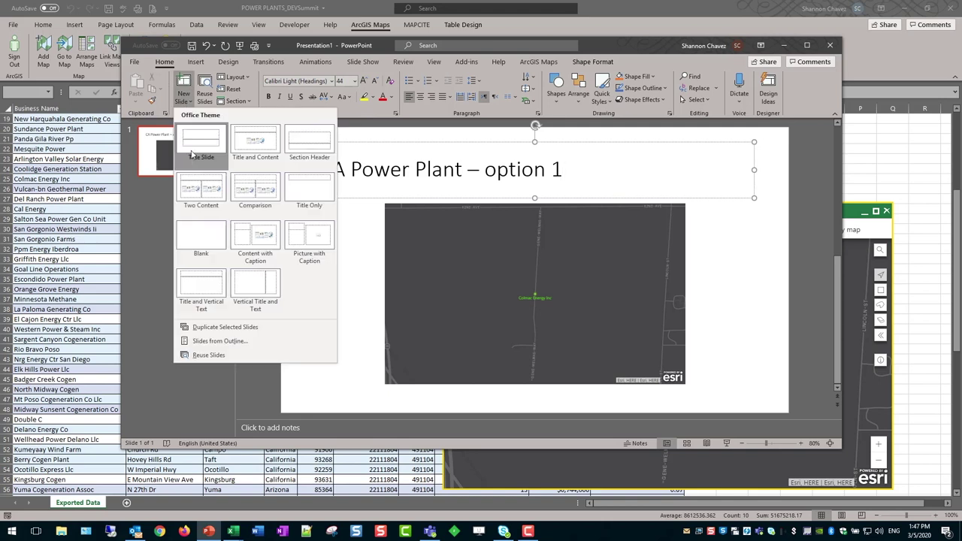
pyautogui.click(202, 235)
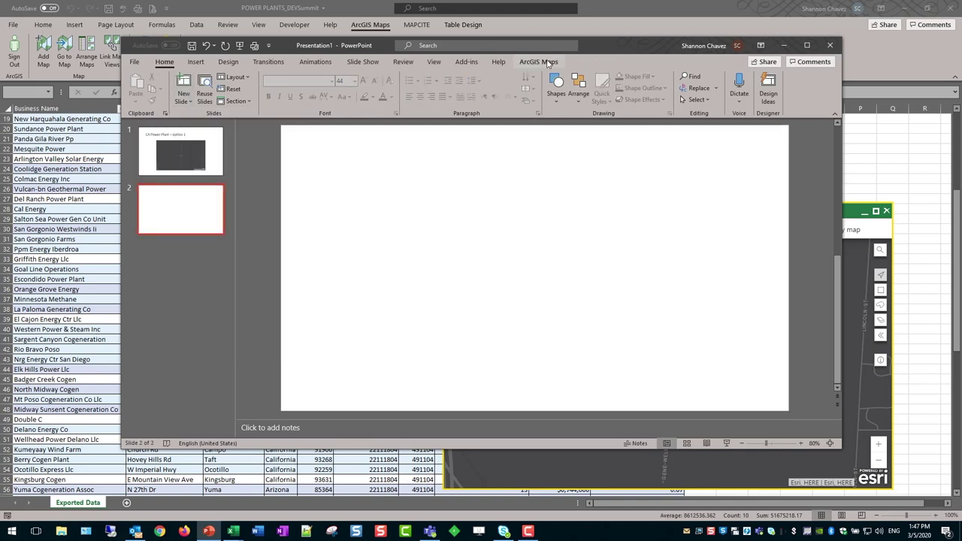
pyautogui.click(547, 64)
pyautogui.click(654, 143)
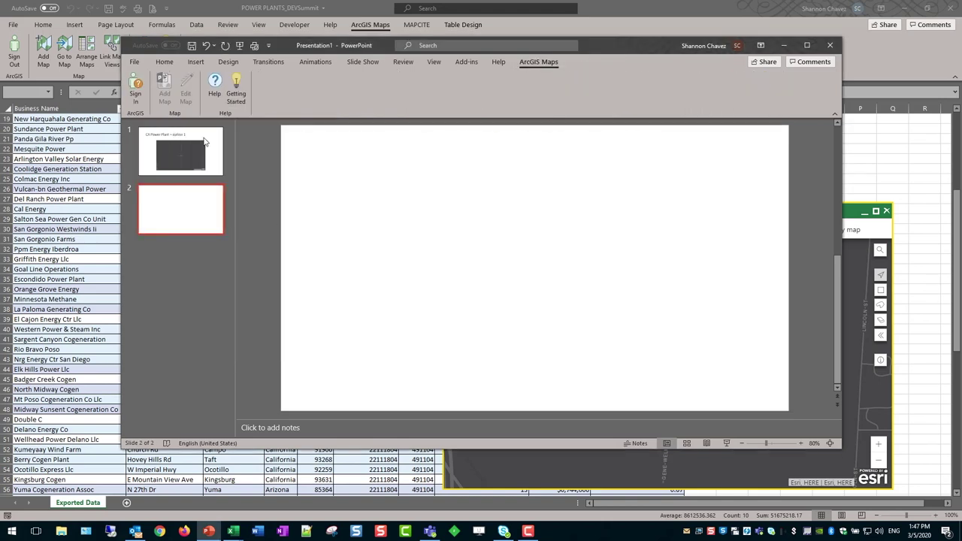
pyautogui.click(135, 89)
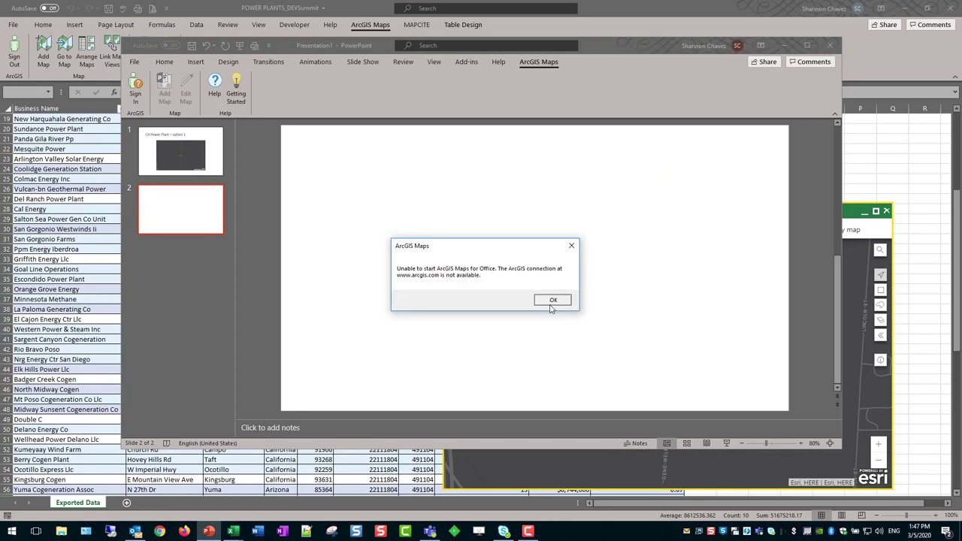
pyautogui.click(549, 299)
# Step: Open the ESRI.ArcGIS.Mapping.OfficeIntegration.PowerPoint.dll config file in Notepad, insert "dev" after "la" in the EsriMapsWebRoot address, save it, and close the windows
pyautogui.press('super+r')
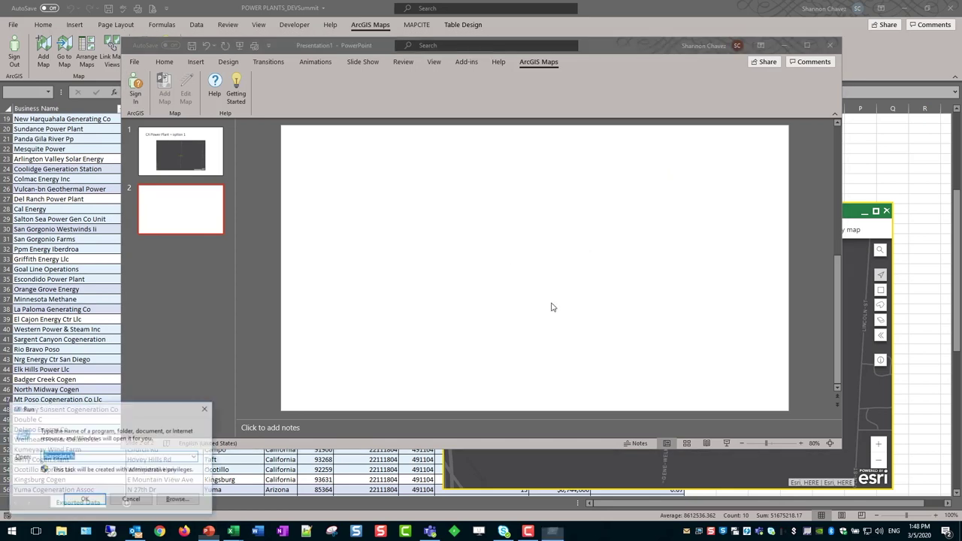
pyautogui.press('Return')
pyautogui.doubleClick(490, 169)
pyautogui.click(492, 190)
pyautogui.doubleClick(492, 191)
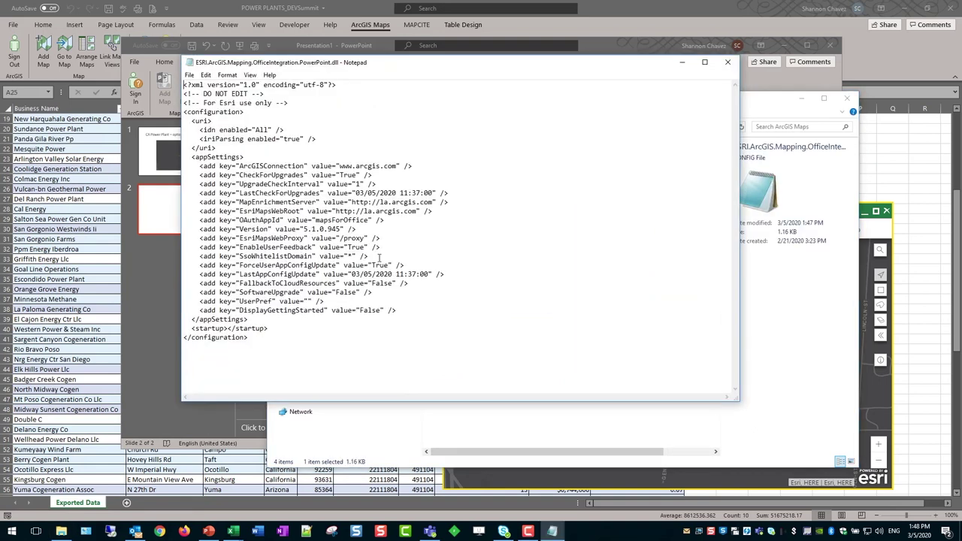
pyautogui.click(370, 211)
pyautogui.write('dev')
pyautogui.click(190, 74)
pyautogui.click(204, 108)
pyautogui.click(728, 64)
pyautogui.click(847, 98)
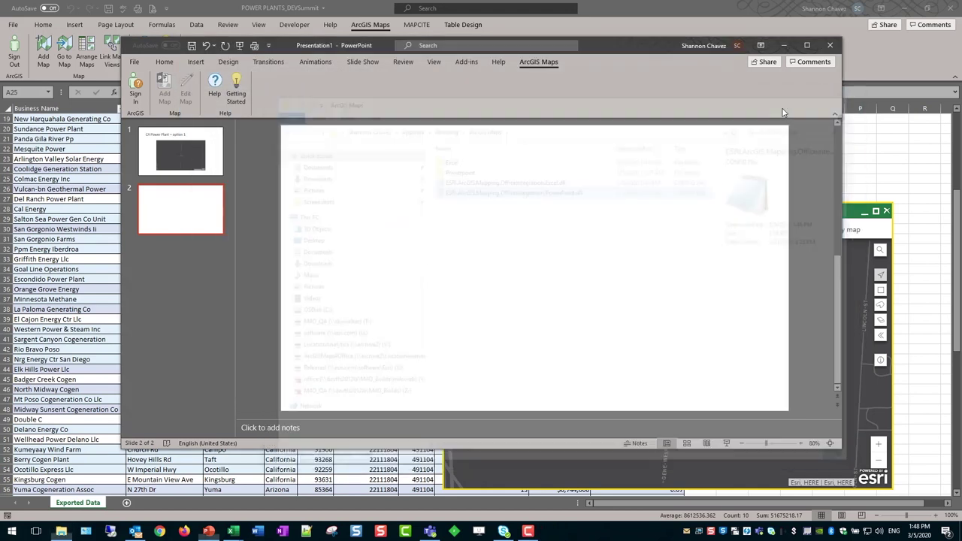
# Step: Retry the ArcGIS Maps sign-in in PowerPoint, and close the presentation without saving it
pyautogui.click(830, 45)
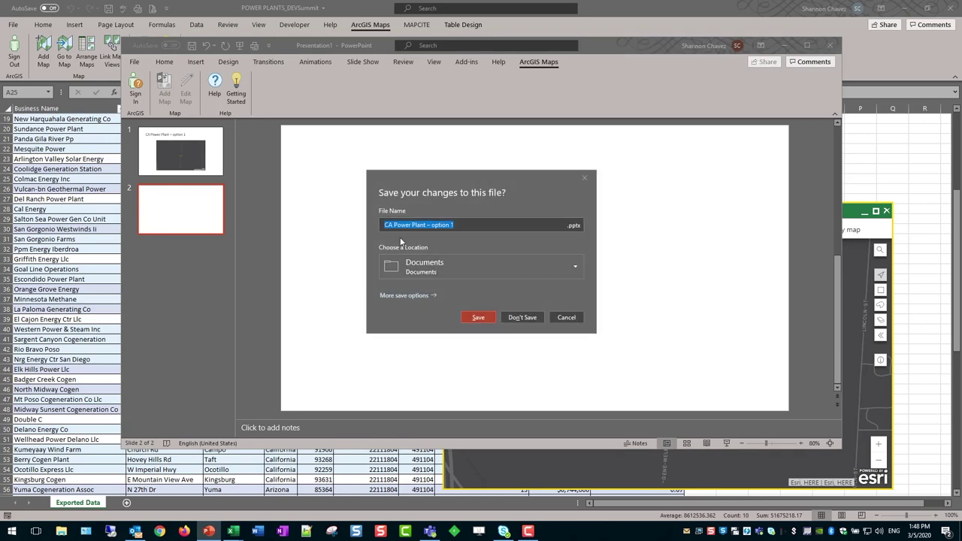
pyautogui.click(565, 317)
pyautogui.click(133, 86)
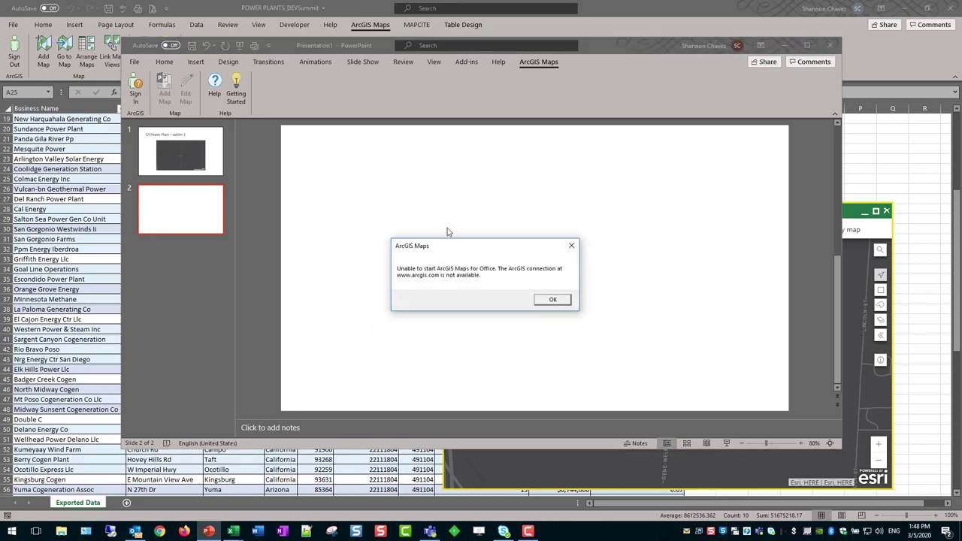
pyautogui.click(549, 299)
pyautogui.click(830, 45)
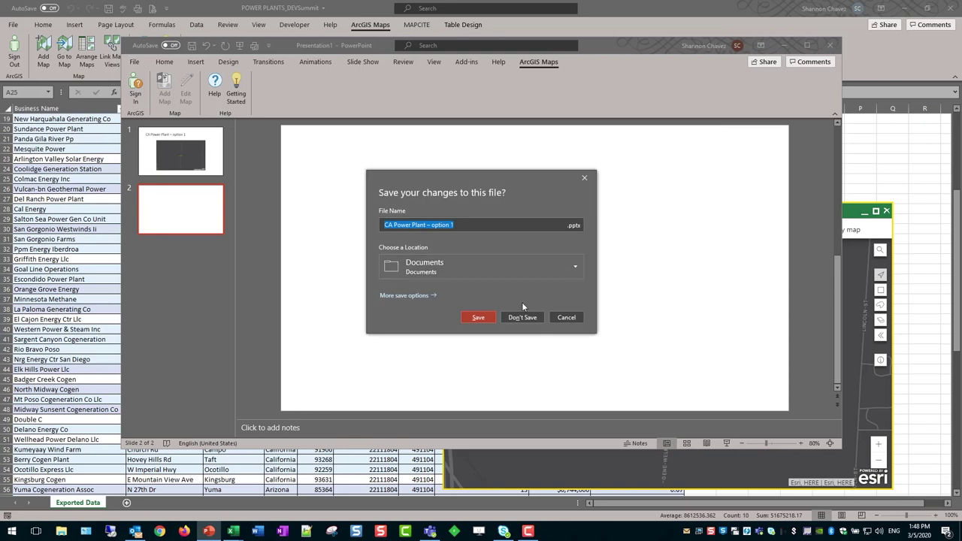
pyautogui.click(521, 316)
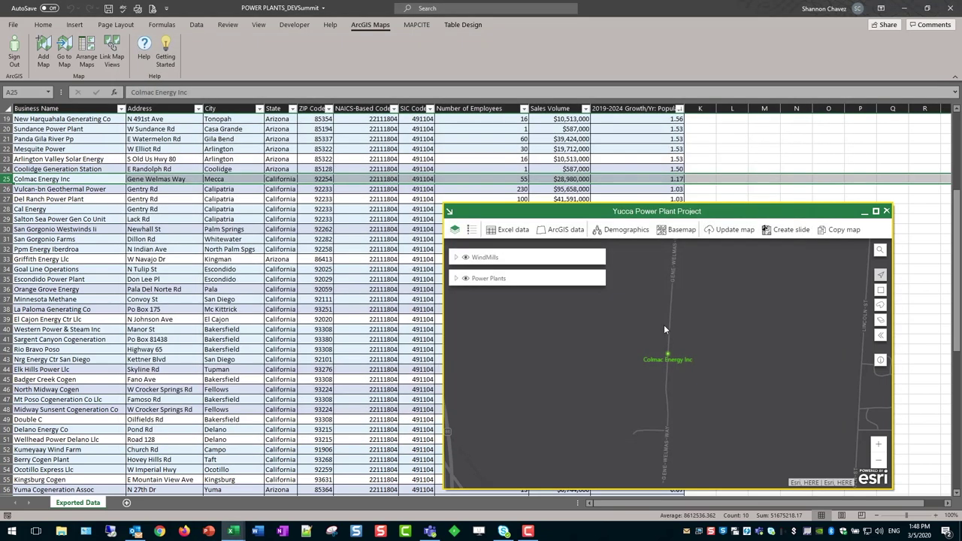
# Step: Create a new slide from the Yucca Power Plant Project map and title it "Power Plant in CA – option 1"
pyautogui.click(786, 230)
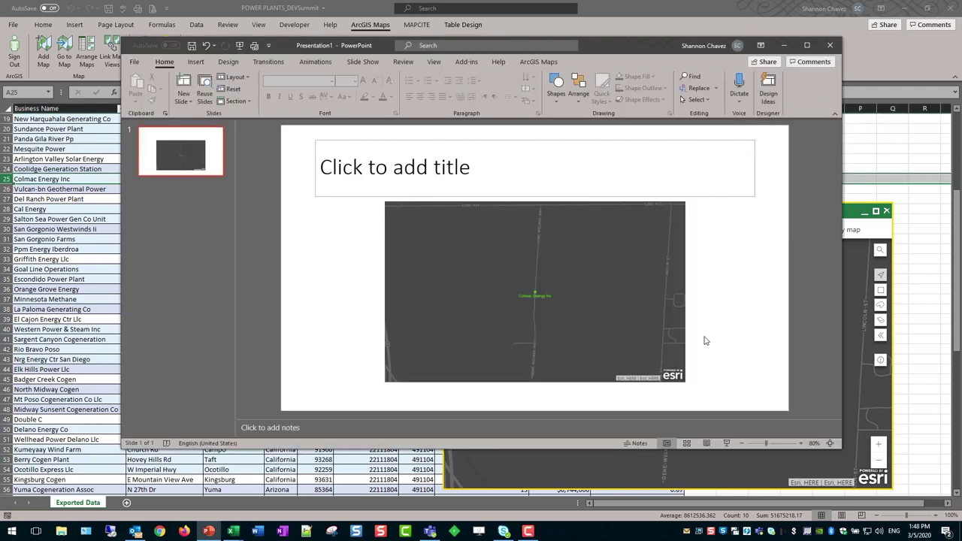
pyautogui.click(478, 173)
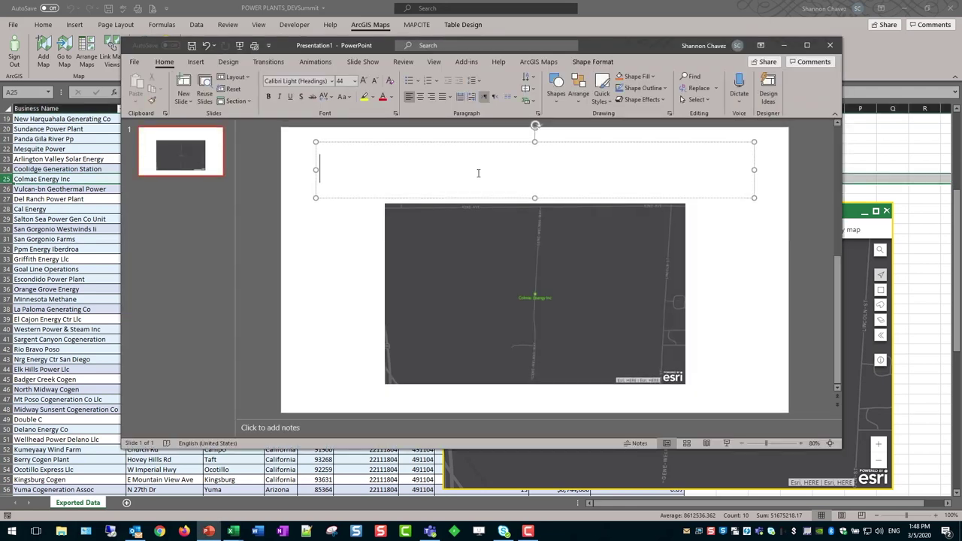
pyautogui.write('Power Pl')
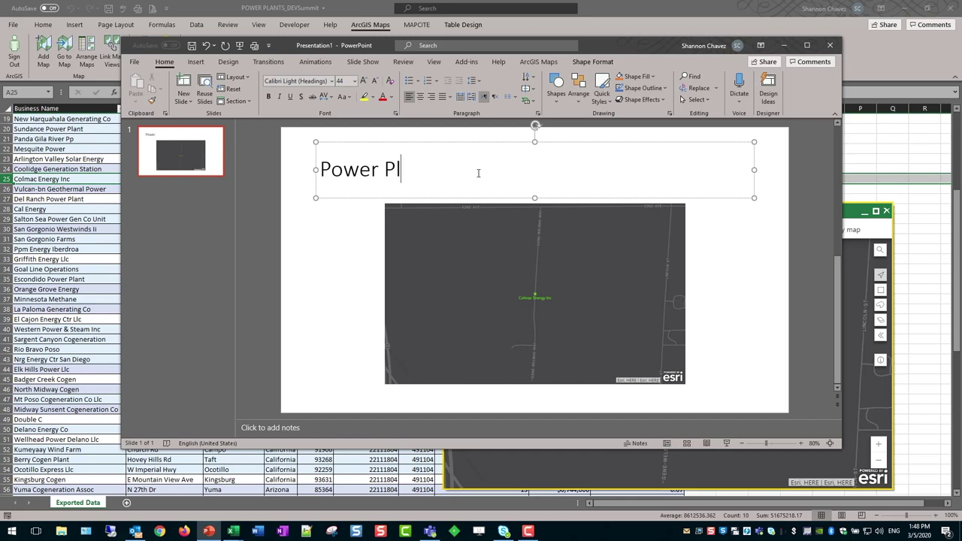
pyautogui.hotkey('alt', 'Tab')
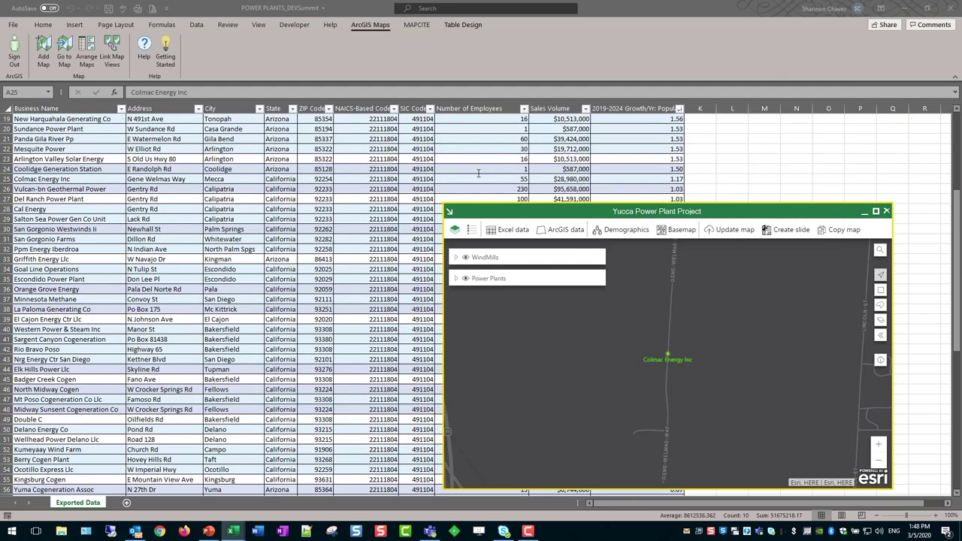
pyautogui.click(209, 530)
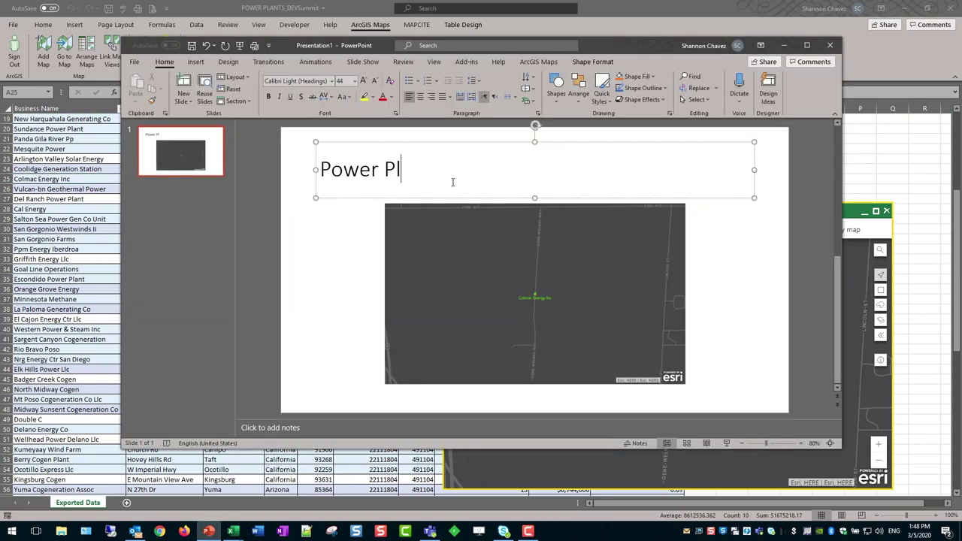
pyautogui.write('ant in CA - option 1')
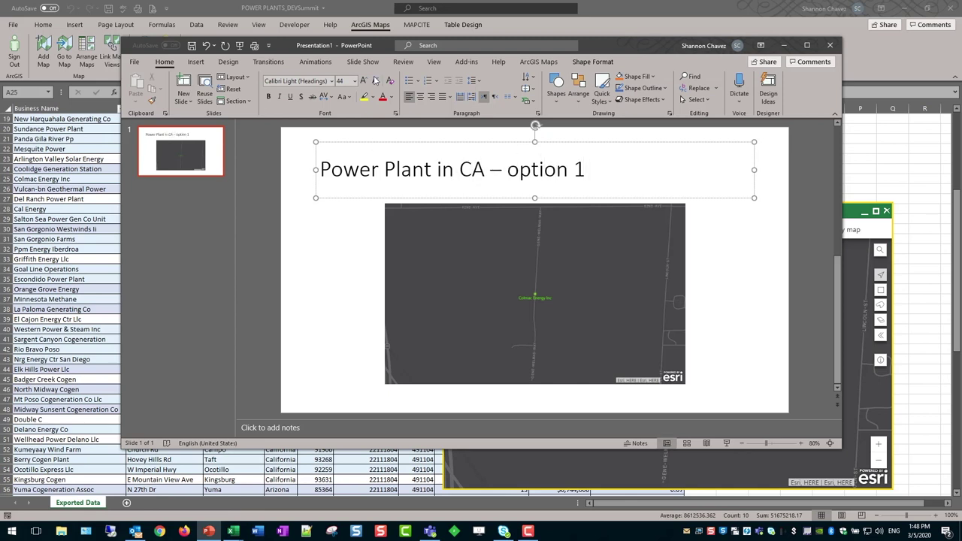
# Step: Add a blank second slide and sign in to ArcGIS Maps from PowerPoint, entering m4ons as the organization
pyautogui.click(188, 100)
pyautogui.click(200, 229)
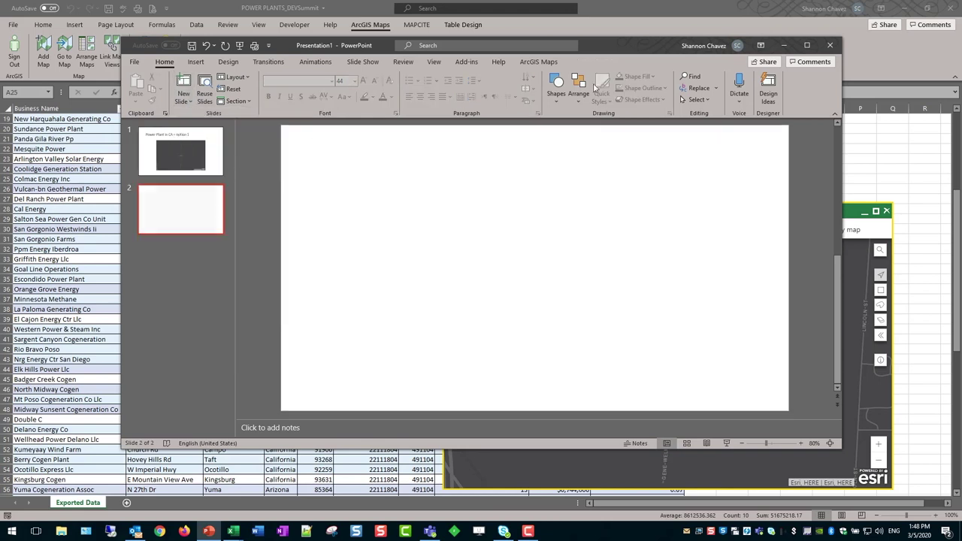
pyautogui.click(547, 63)
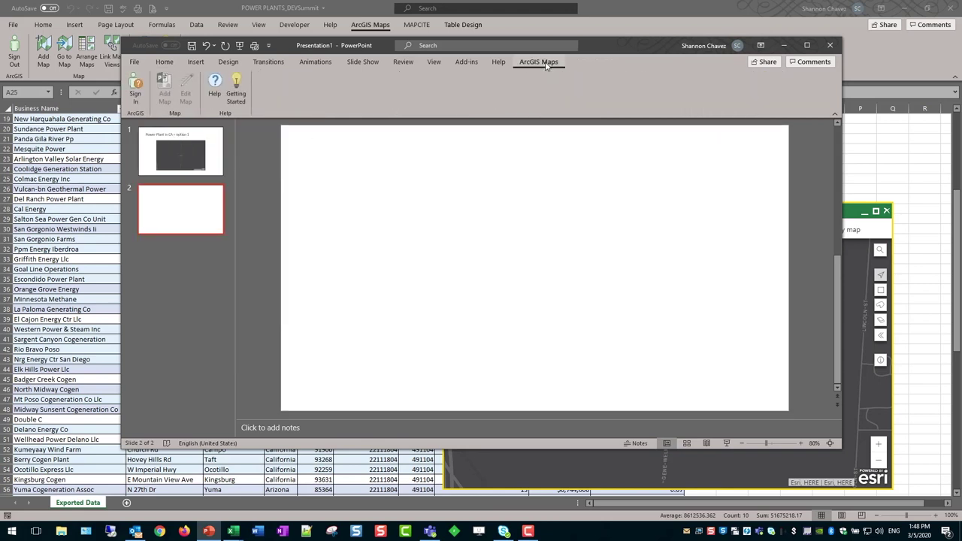
pyautogui.click(136, 95)
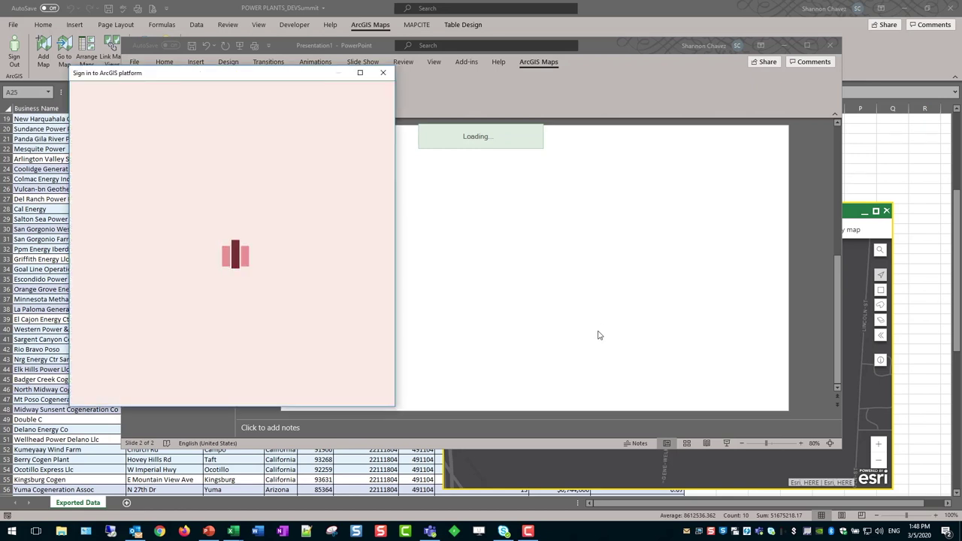
pyautogui.click(221, 306)
pyautogui.click(229, 257)
pyautogui.write('m4ons')
pyautogui.click(307, 293)
pyautogui.click(252, 256)
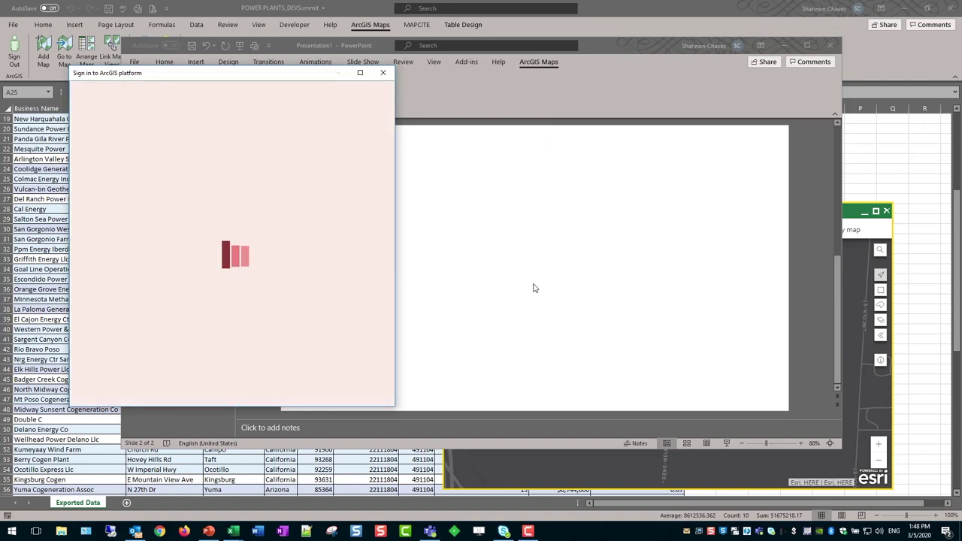
# Step: Start adding a map to the blank slide and choose the Yucca Power Plant Project map from My Content
pyautogui.click(164, 98)
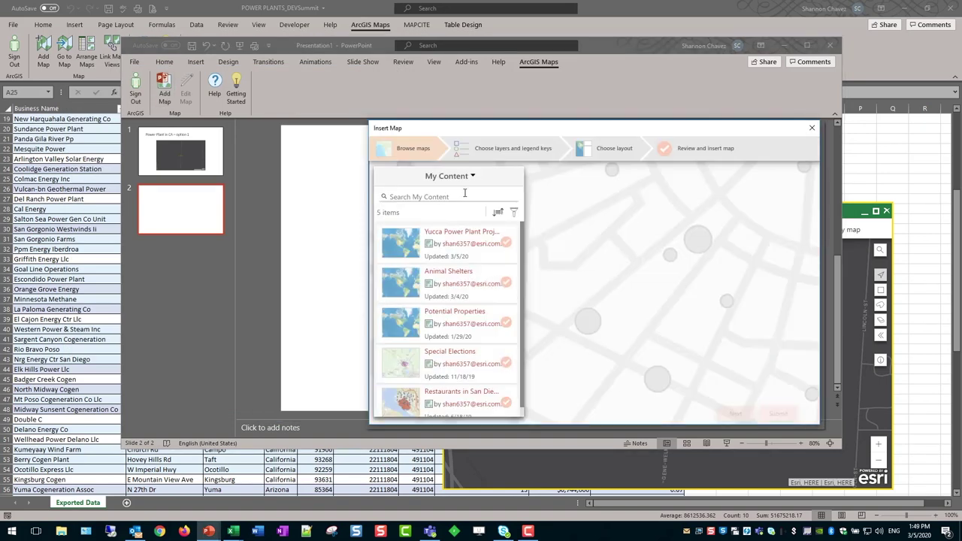
pyautogui.click(507, 245)
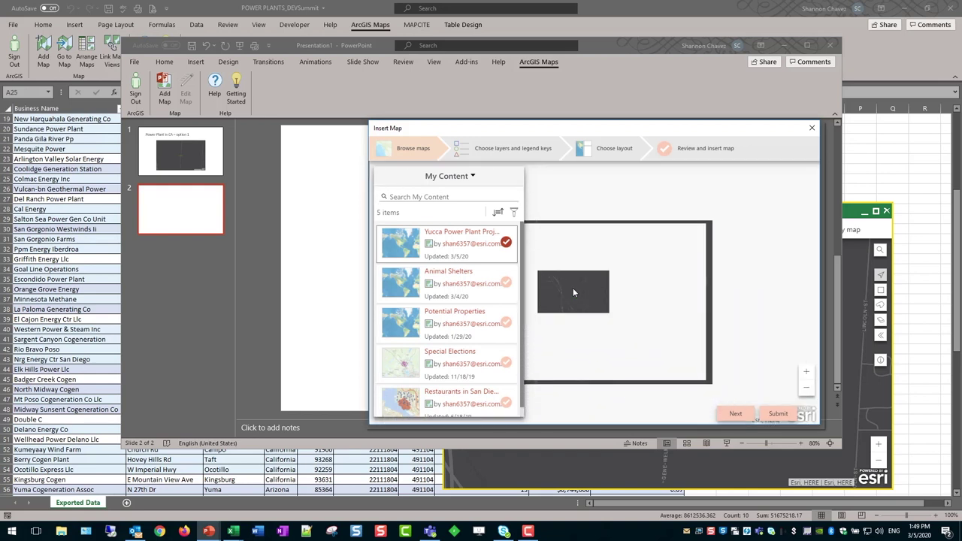
pyautogui.click(735, 414)
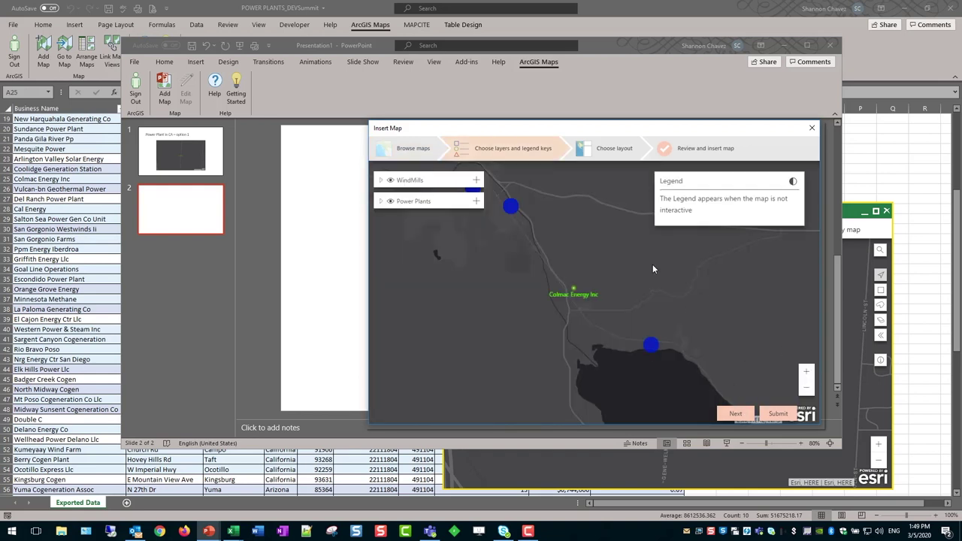
# Step: Add the WindMills and Power Plants layers to the map's legend and switch the legend to the dark background
pyautogui.click(476, 179)
pyautogui.click(476, 201)
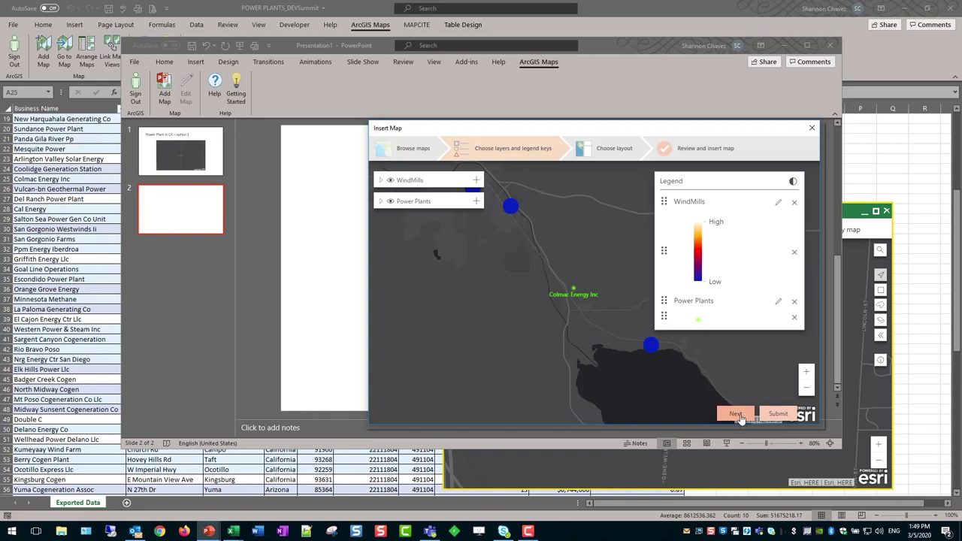
pyautogui.click(793, 182)
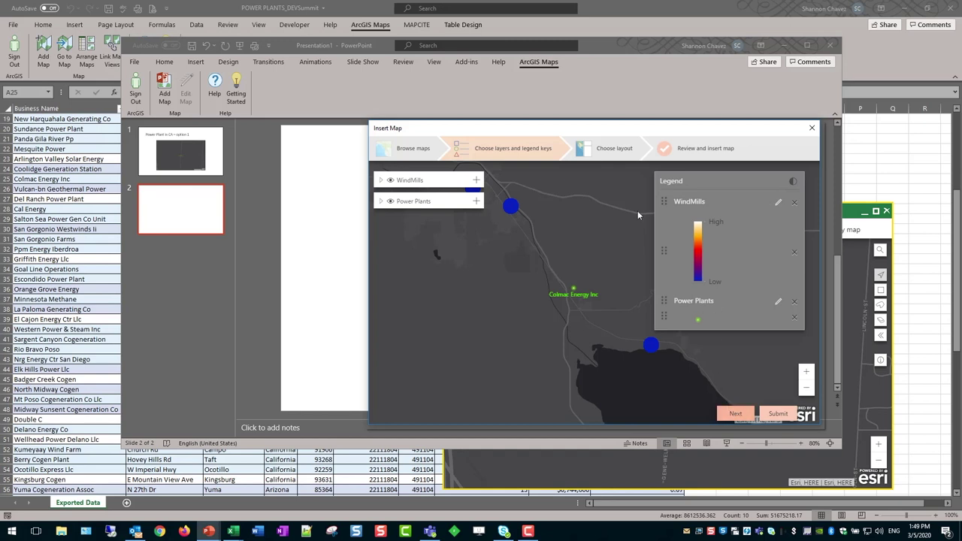
# Step: Choose the Fill right layout for the map and open the slide preview
pyautogui.click(615, 150)
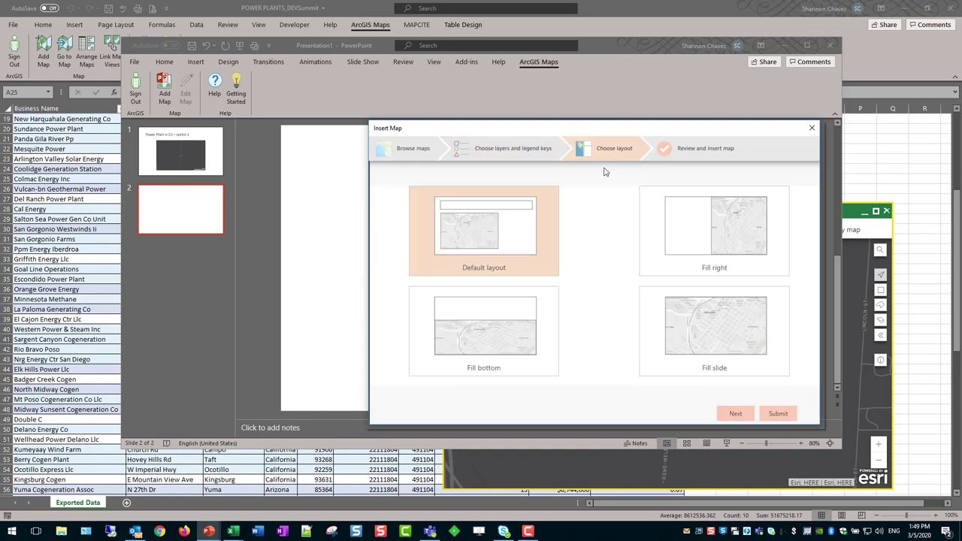
pyautogui.click(739, 234)
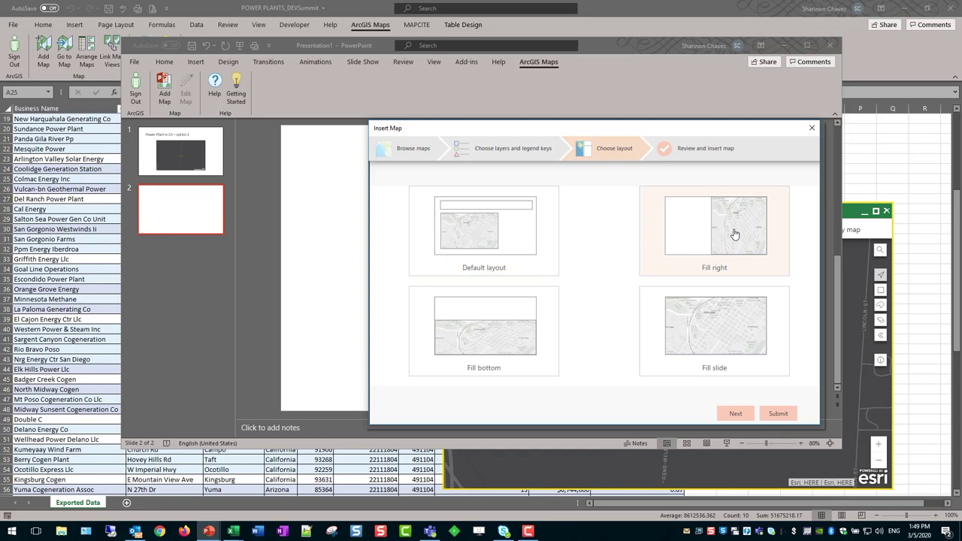
pyautogui.click(733, 236)
pyautogui.click(734, 414)
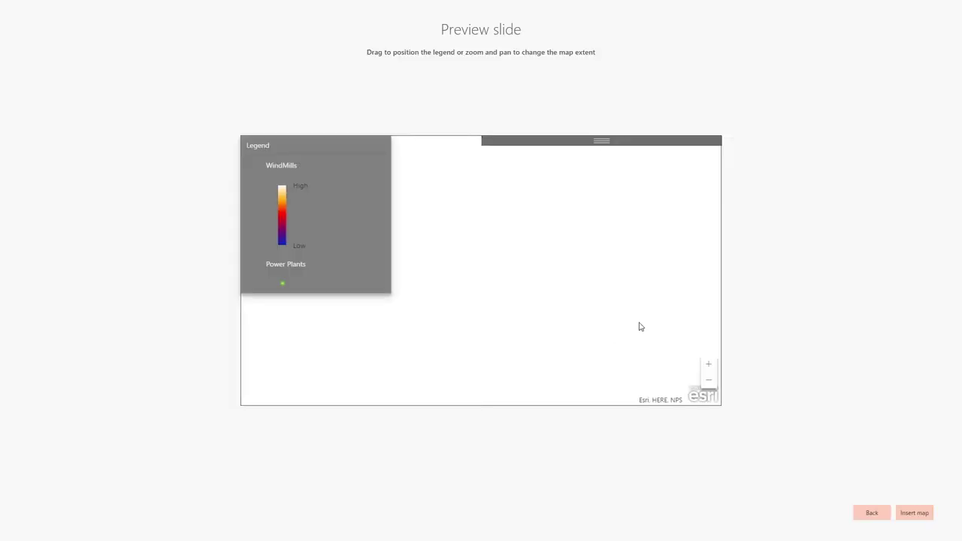
# Step: Place the legend in the blank half of the slide, frame the map on Southern California, and insert the map
pyautogui.moveTo(350, 187); pyautogui.dragTo(371, 219)
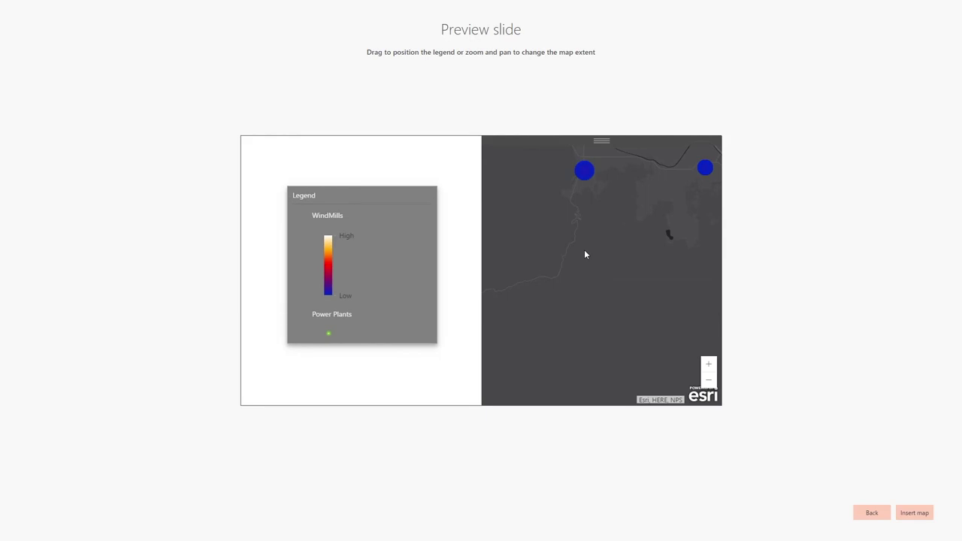
pyautogui.scroll(-4, 584, 249)
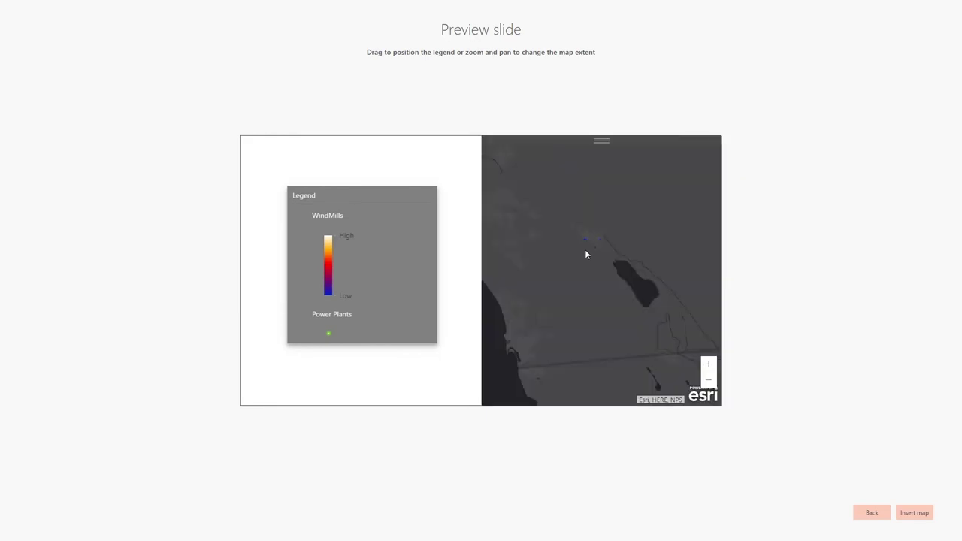
pyautogui.scroll(-2, 584, 249)
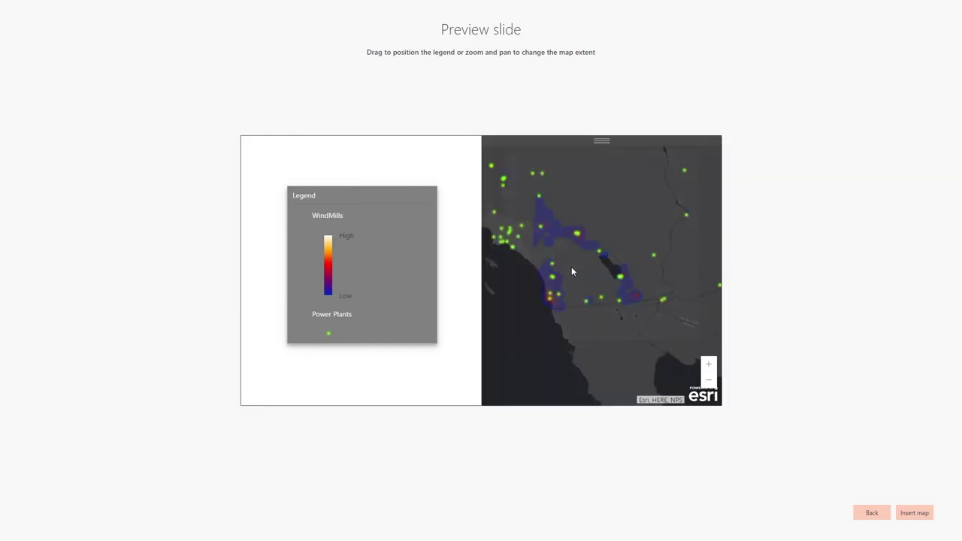
pyautogui.scroll(3, 572, 272)
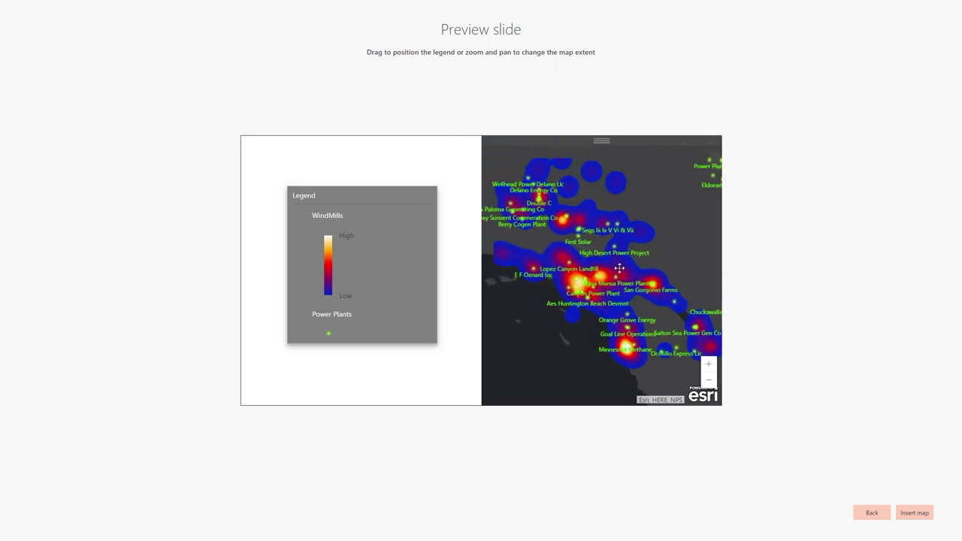
pyautogui.moveTo(658, 335); pyautogui.dragTo(615, 309)
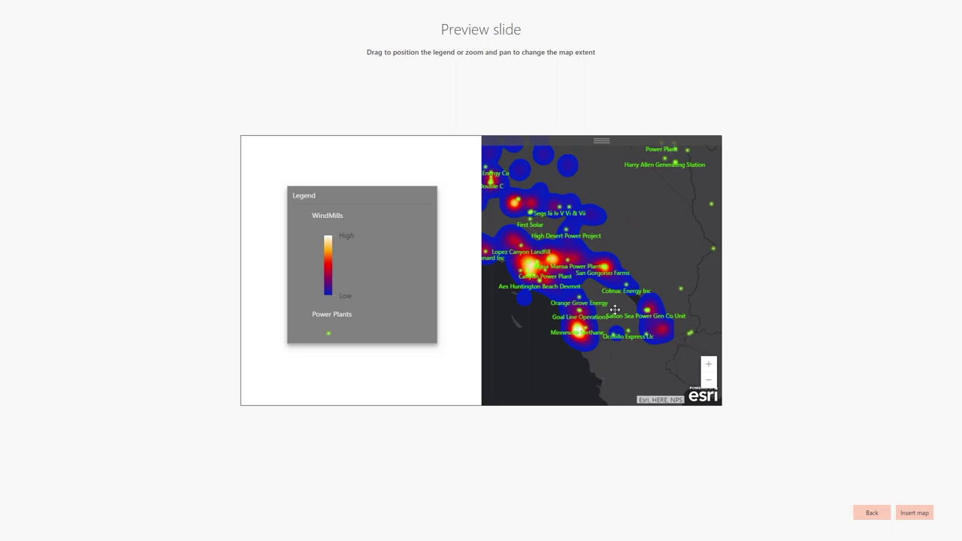
pyautogui.click(915, 514)
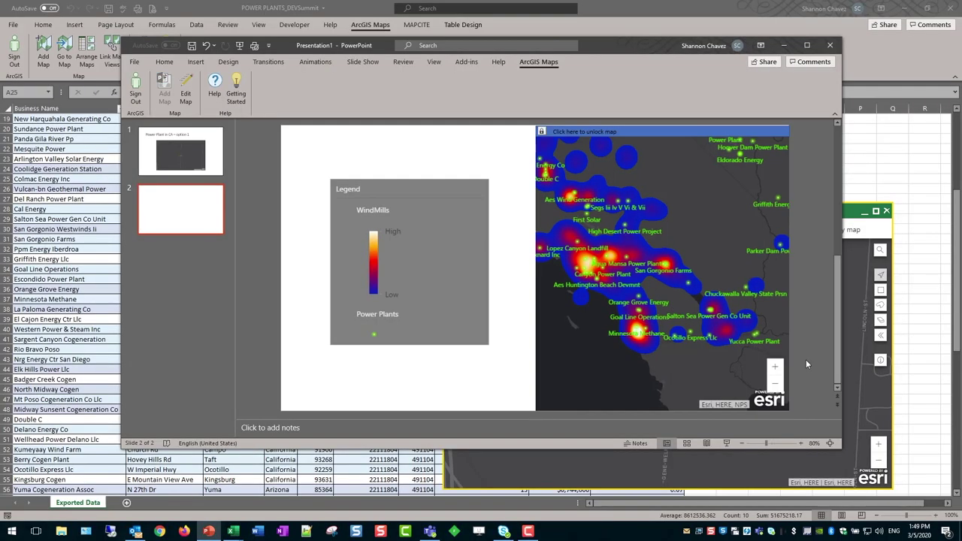
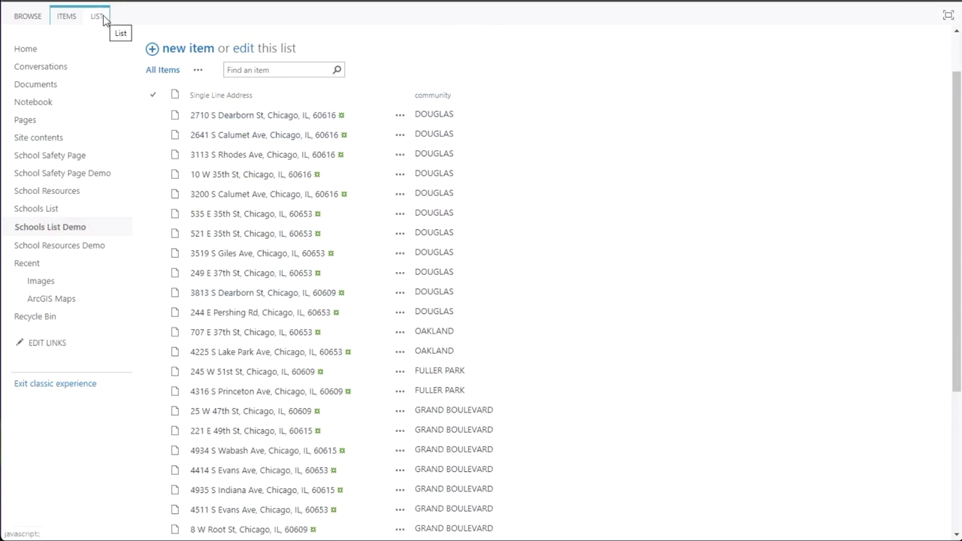
# Step: Open the workflow settings of the Schools List Demo list for the ArcGIS Maps app and start adding a workflow
pyautogui.click(105, 20)
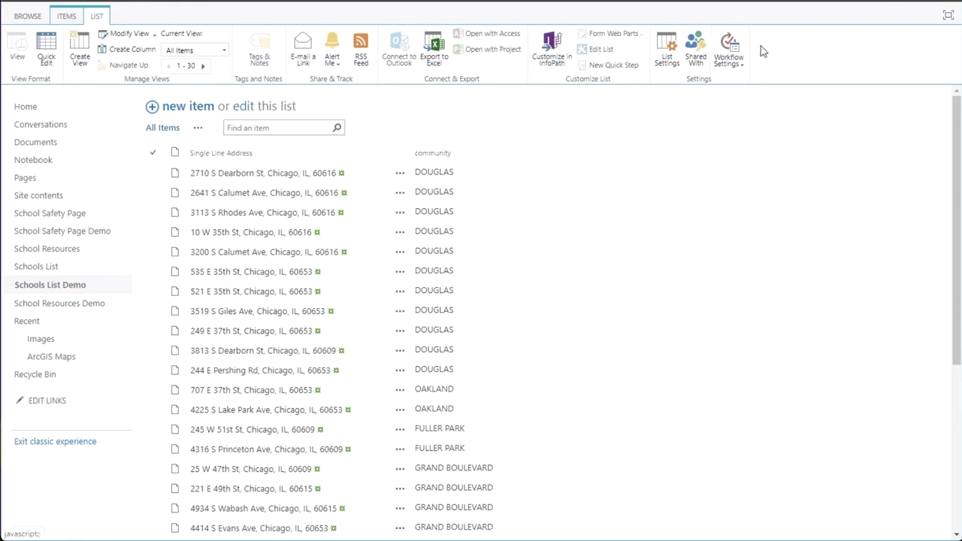
pyautogui.click(733, 49)
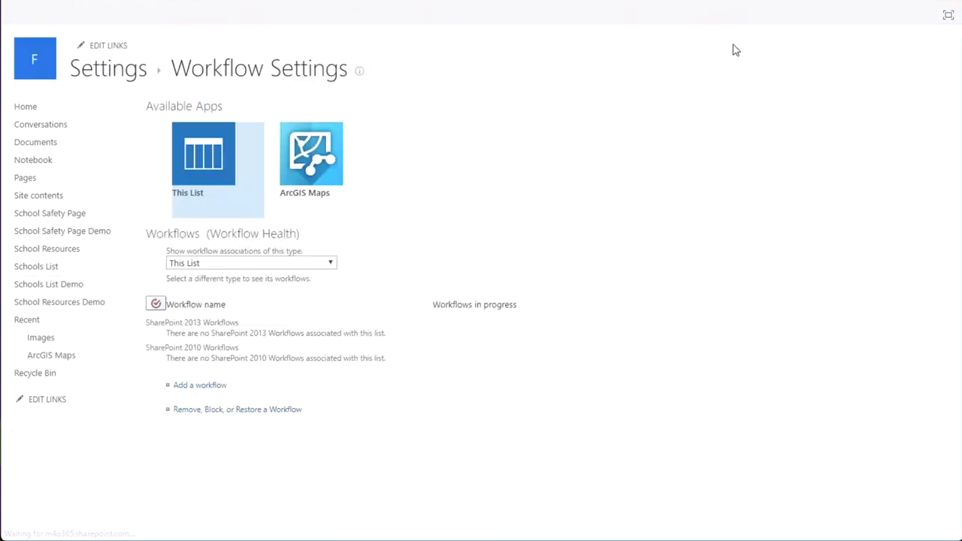
pyautogui.click(306, 163)
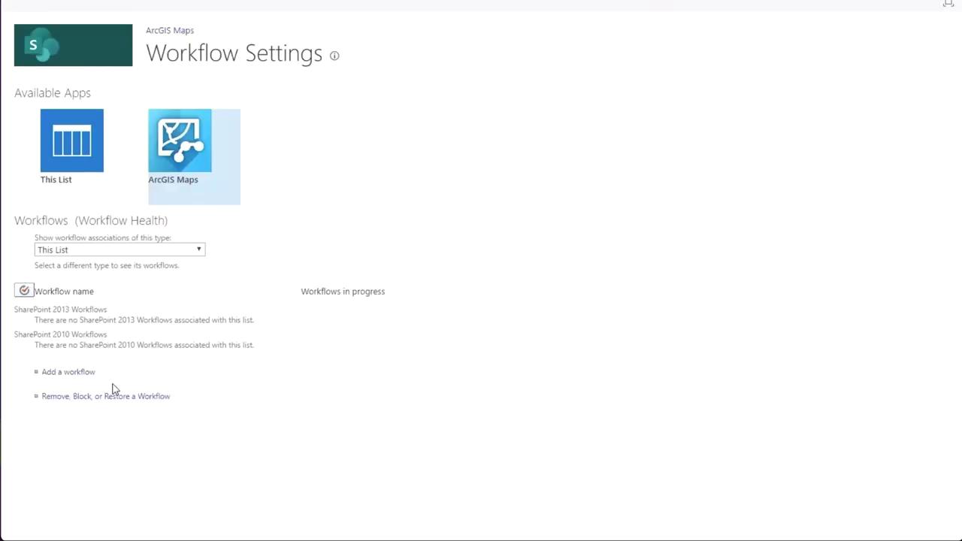
pyautogui.click(78, 374)
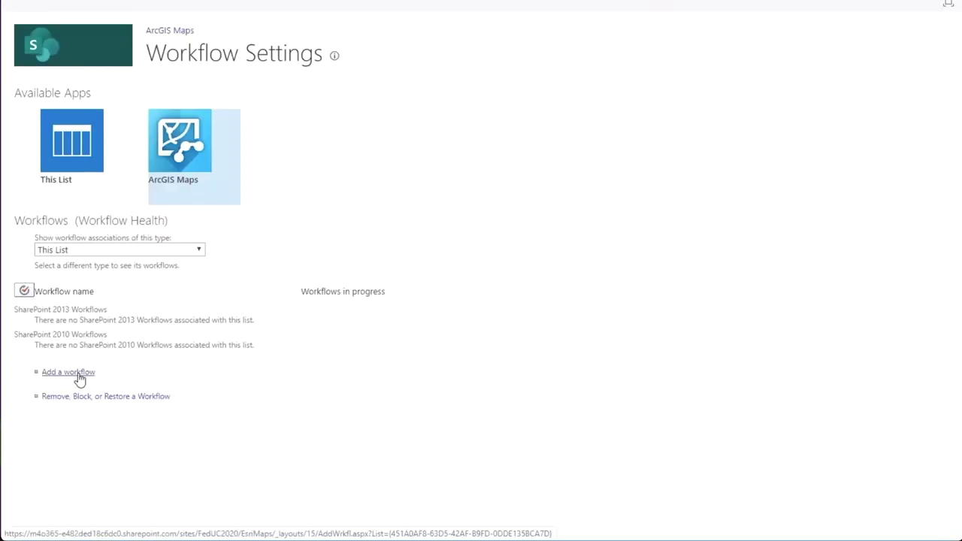
pyautogui.click(78, 373)
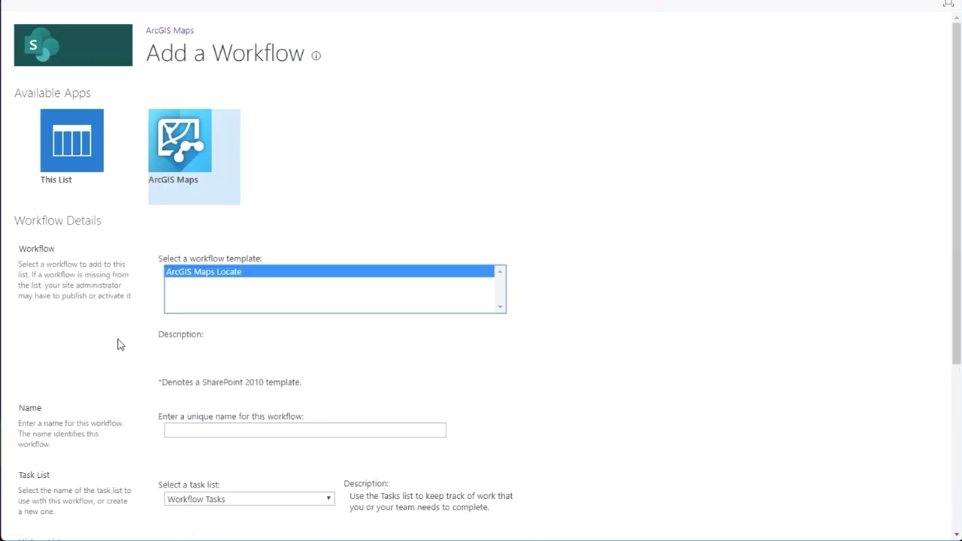
# Step: Name the workflow Location, set it to start when items are created or changed, and continue to the location settings
pyautogui.click(188, 428)
pyautogui.write('Location')
pyautogui.scroll(-3, 560, 427)
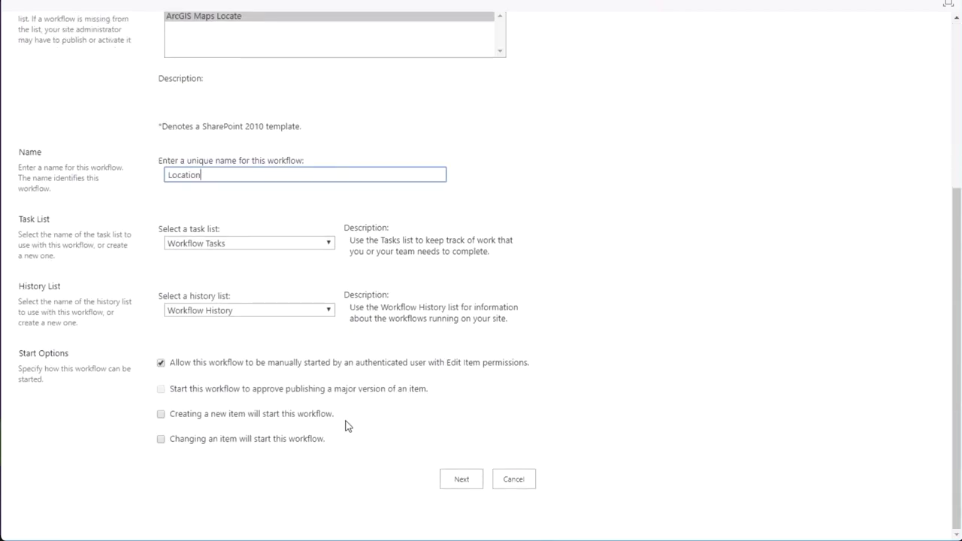
pyautogui.click(161, 414)
pyautogui.click(162, 440)
pyautogui.click(472, 485)
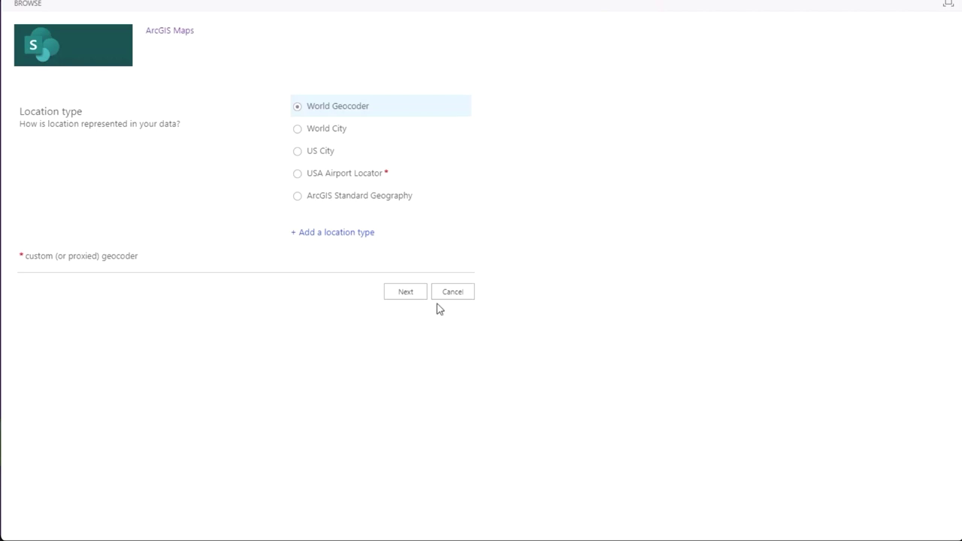
# Step: Locate the data with the World Geocoder in the United States using the Single Line Address column, adding no extra columns
pyautogui.click(405, 293)
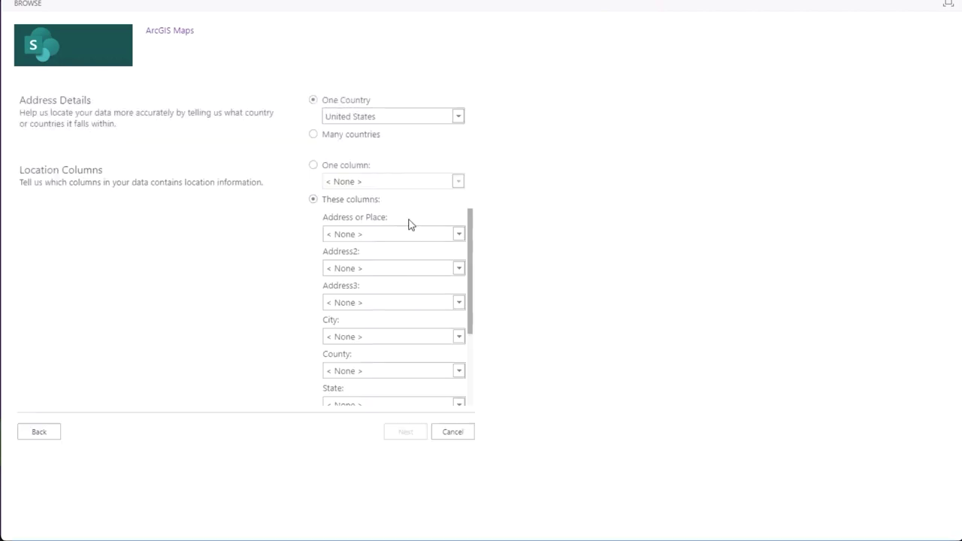
pyautogui.click(313, 164)
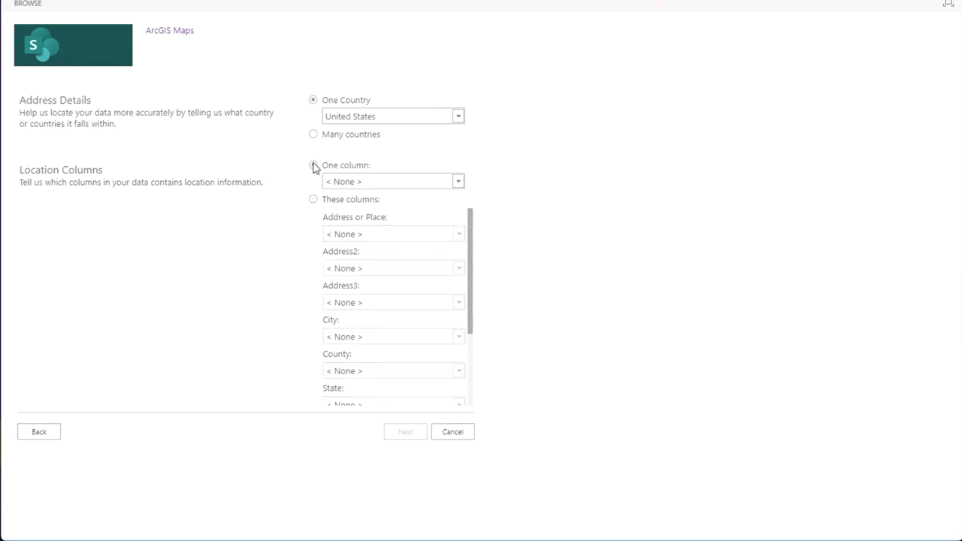
pyautogui.click(457, 182)
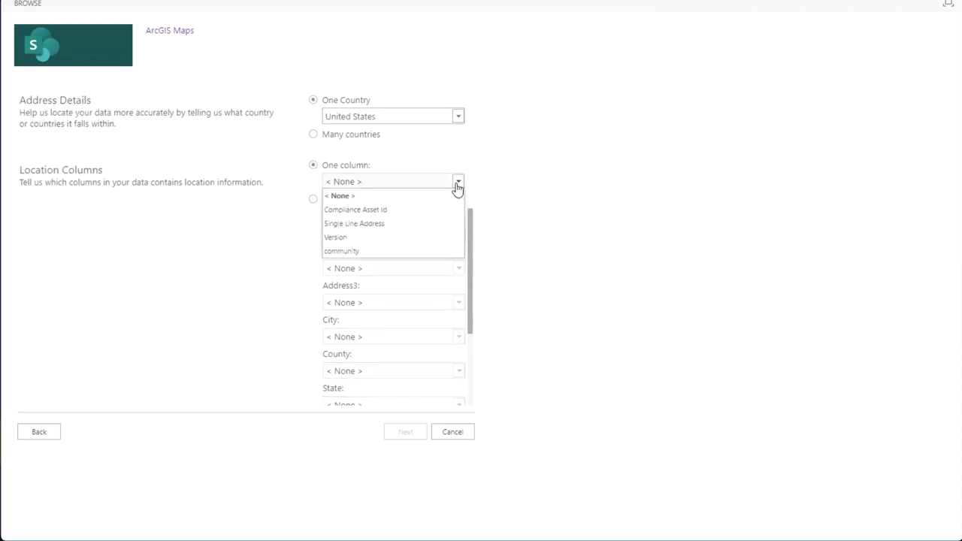
pyautogui.click(387, 225)
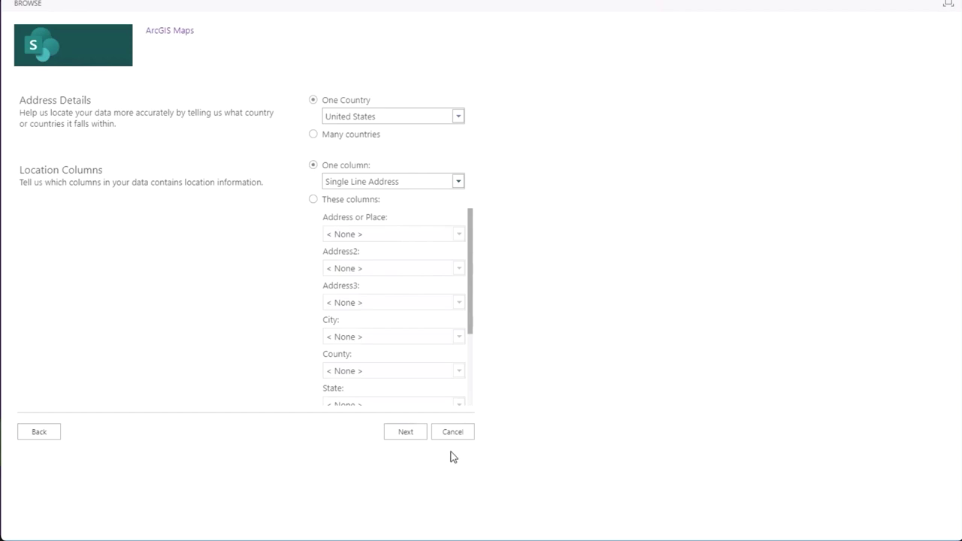
pyautogui.click(415, 433)
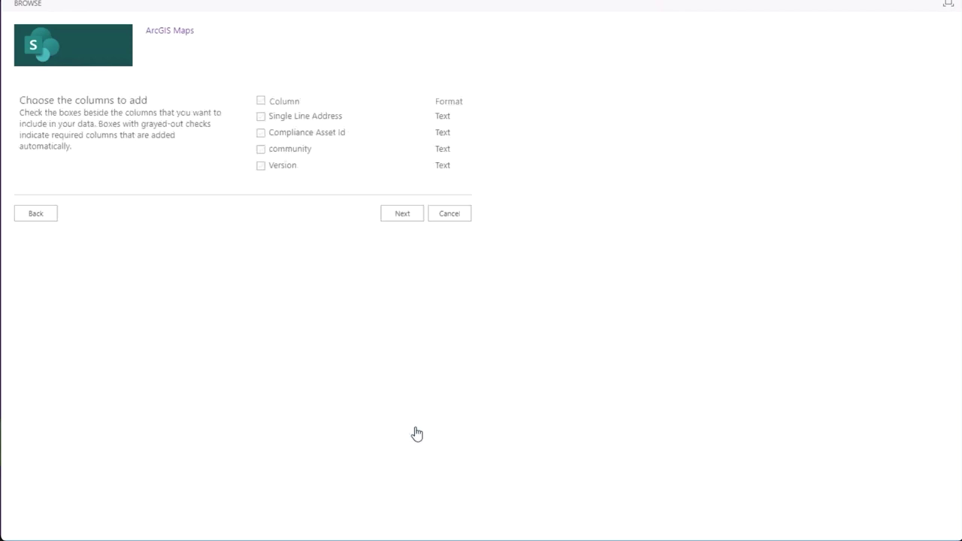
pyautogui.click(395, 214)
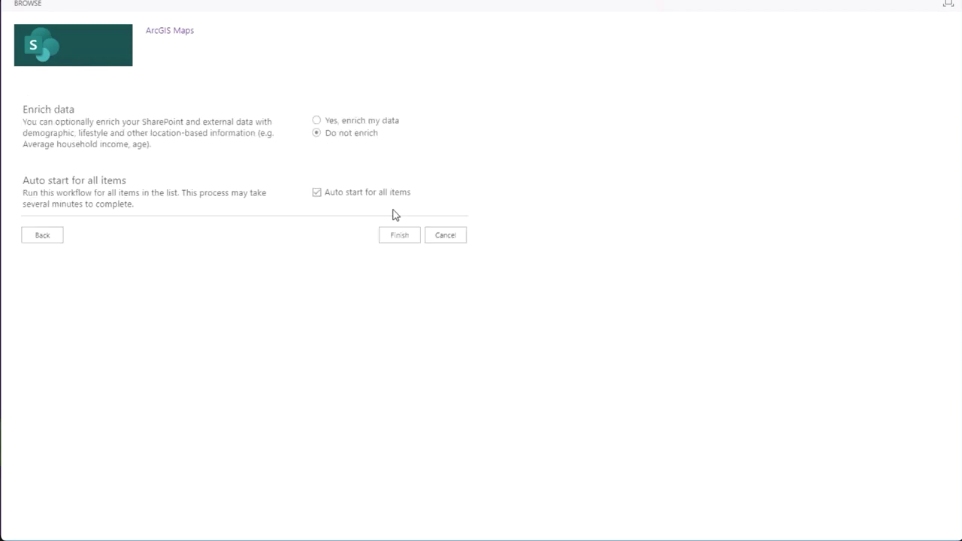
# Step: Enrich the list data with the 2019 Personal Crime Index (AGS) variable from the Crime category and add it to the system
pyautogui.click(316, 121)
pyautogui.click(400, 236)
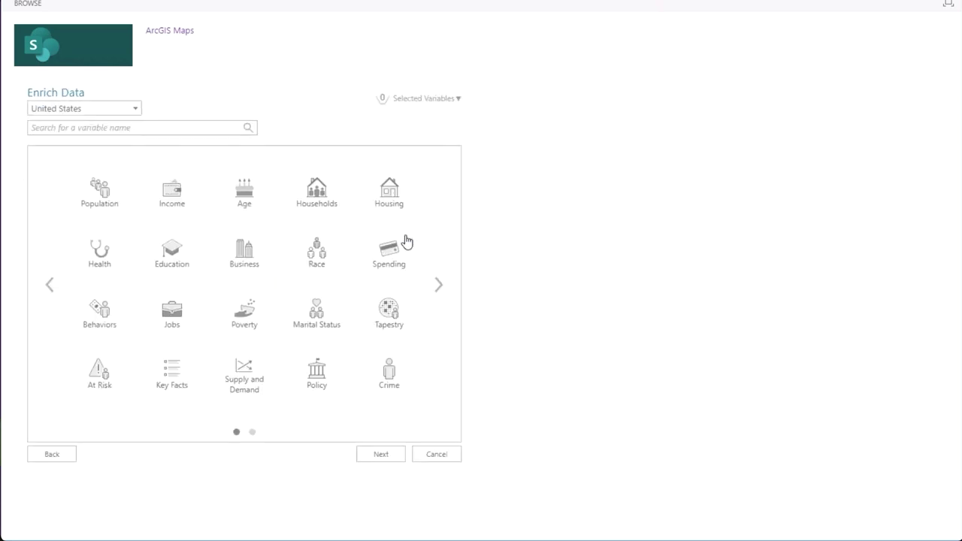
pyautogui.click(389, 376)
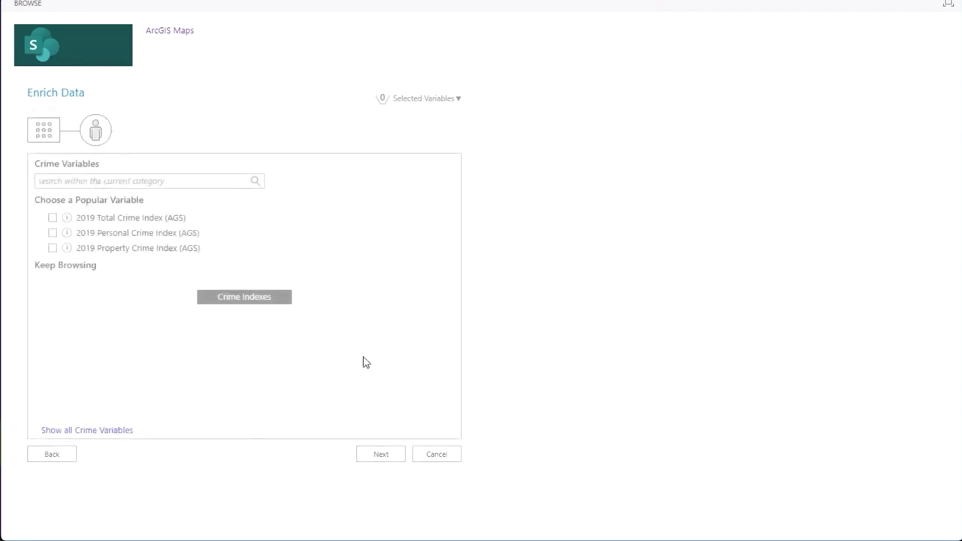
pyautogui.click(52, 233)
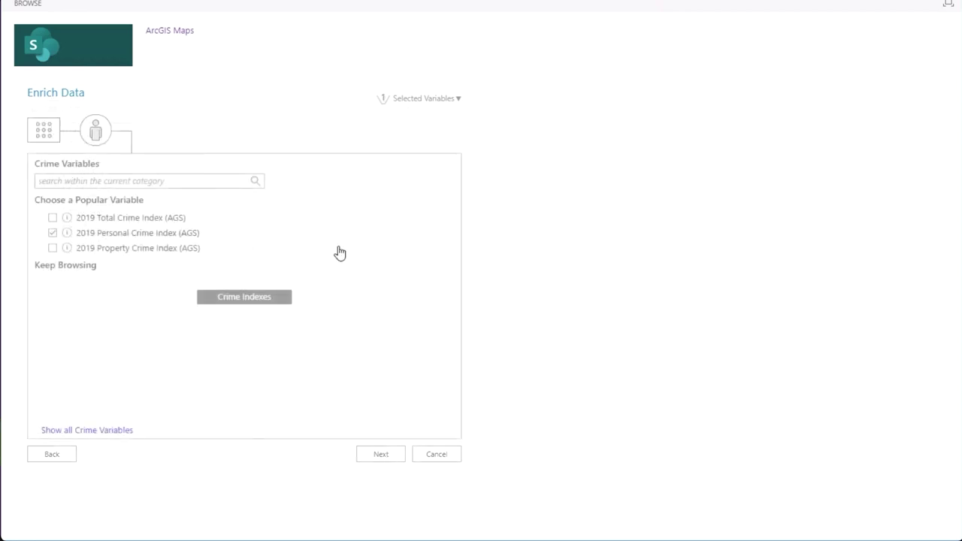
pyautogui.click(389, 454)
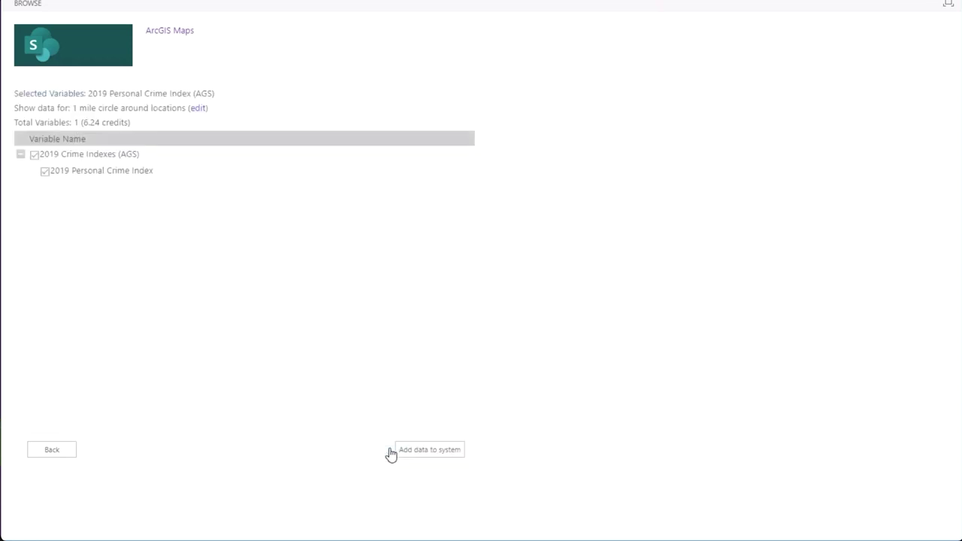
pyautogui.click(433, 453)
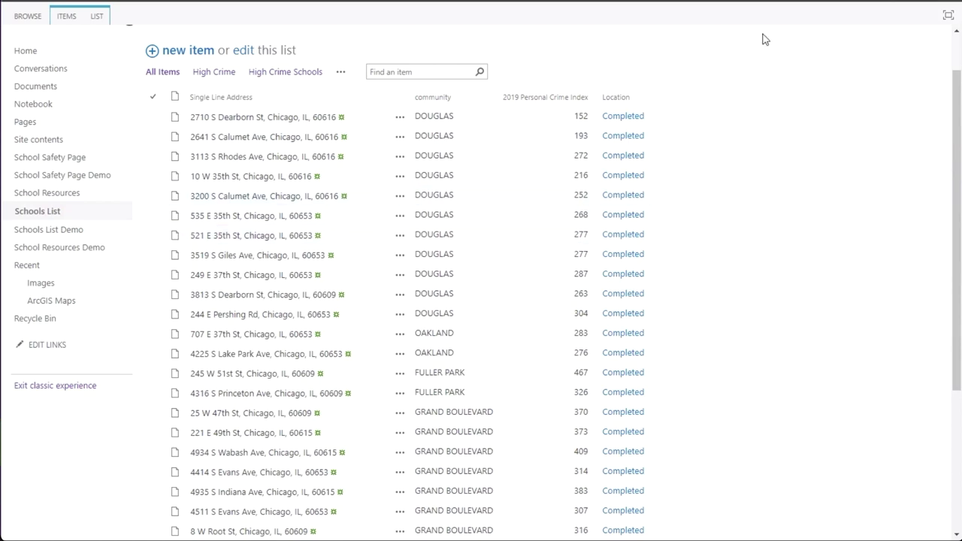
# Step: Create a standard view of the Schools List and name it High Crime Schools
pyautogui.click(100, 15)
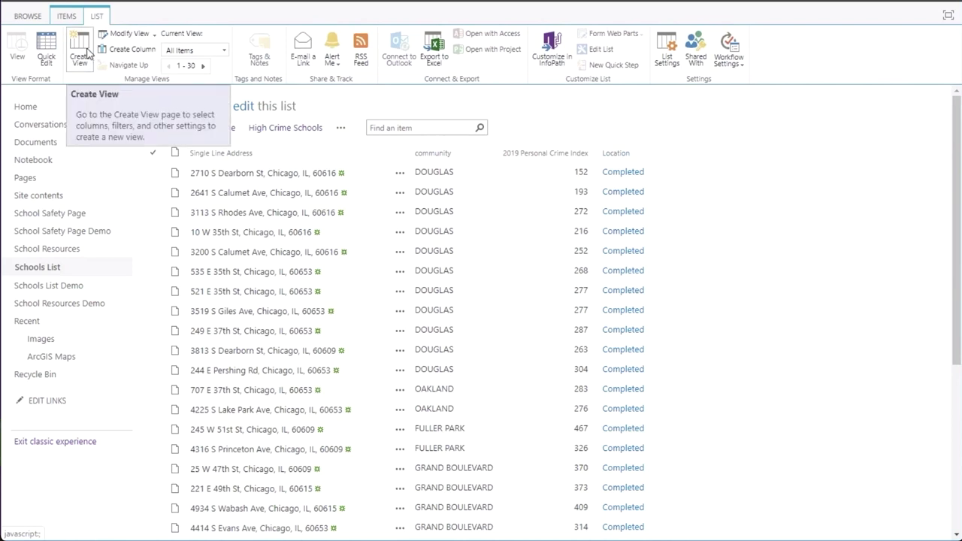
pyautogui.click(88, 53)
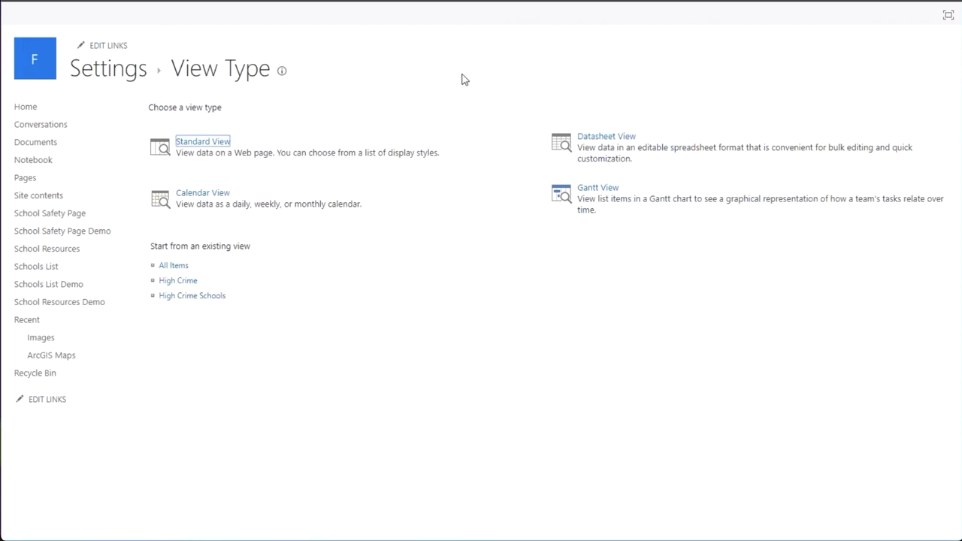
pyautogui.click(216, 145)
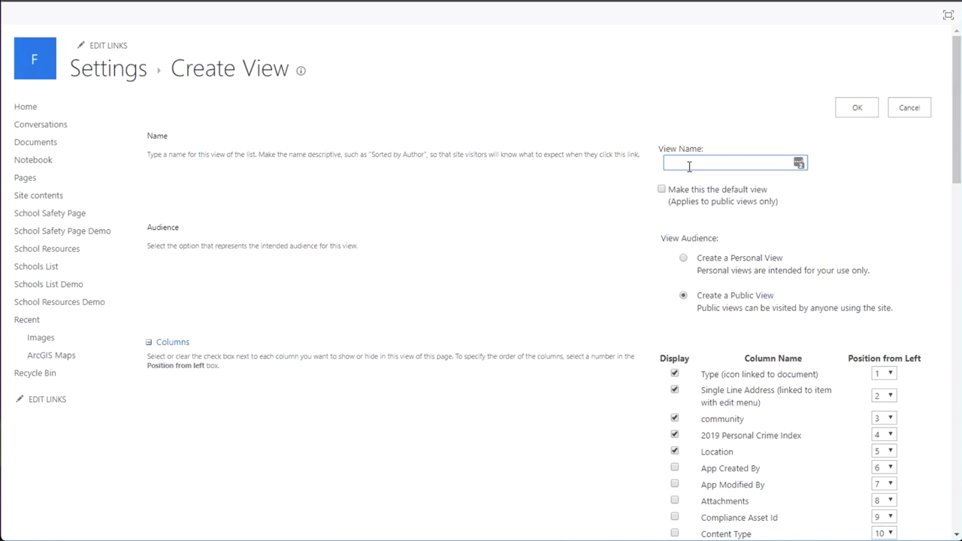
pyautogui.write('High Crime Schools')
# Step: Filter the view to items whose 2019 Personal Crime Index is greater than 500 and save the view
pyautogui.scroll(-15, 574, 219)
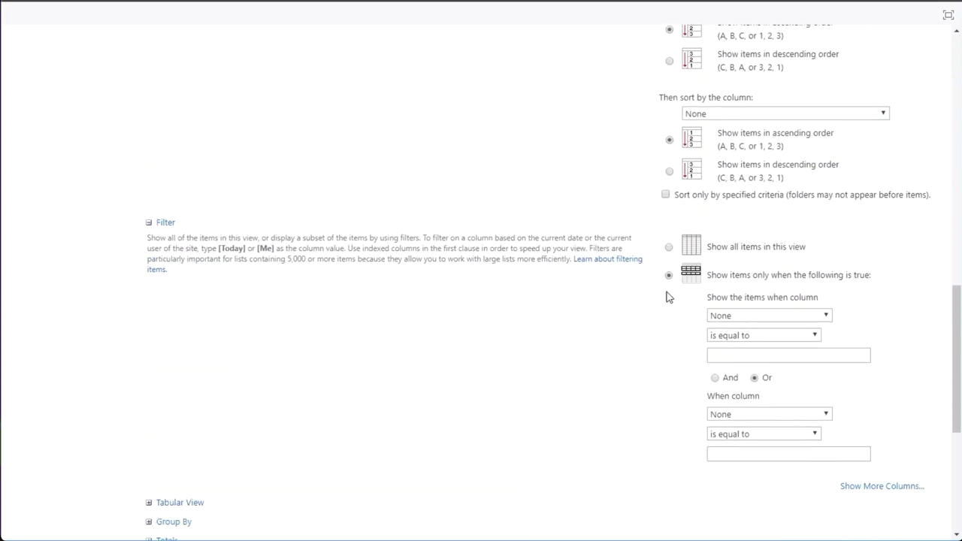
pyautogui.click(815, 316)
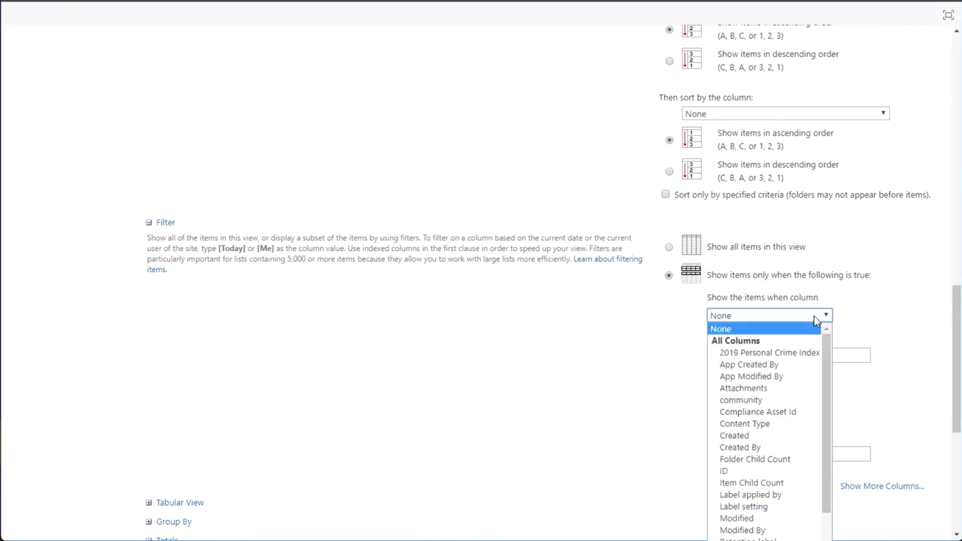
pyautogui.click(801, 354)
pyautogui.click(799, 356)
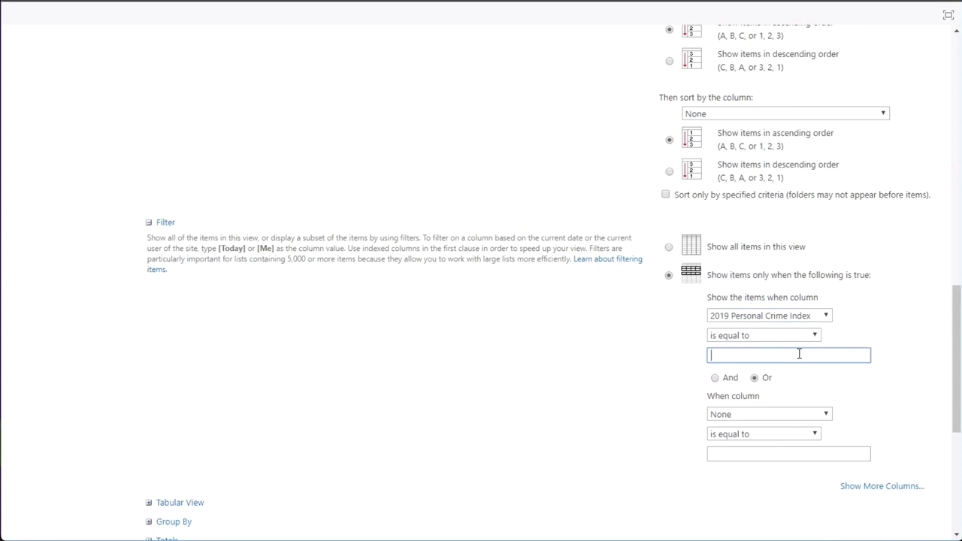
pyautogui.click(805, 336)
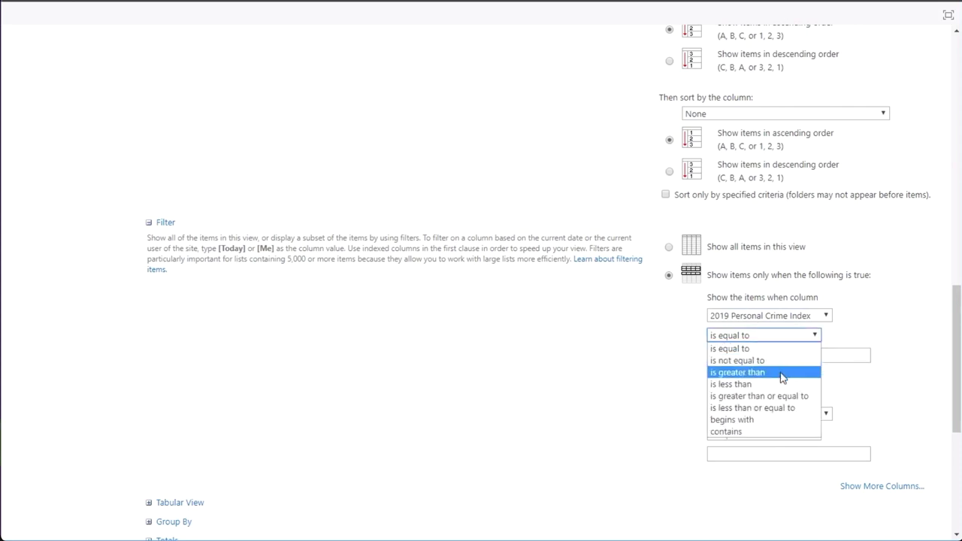
pyautogui.click(781, 372)
pyautogui.click(792, 356)
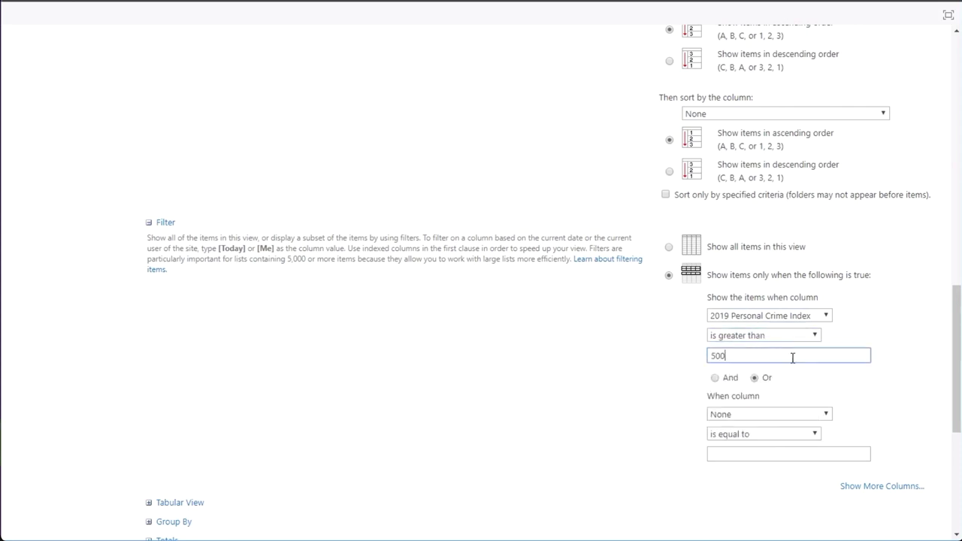
pyautogui.scroll(15, 560, 241)
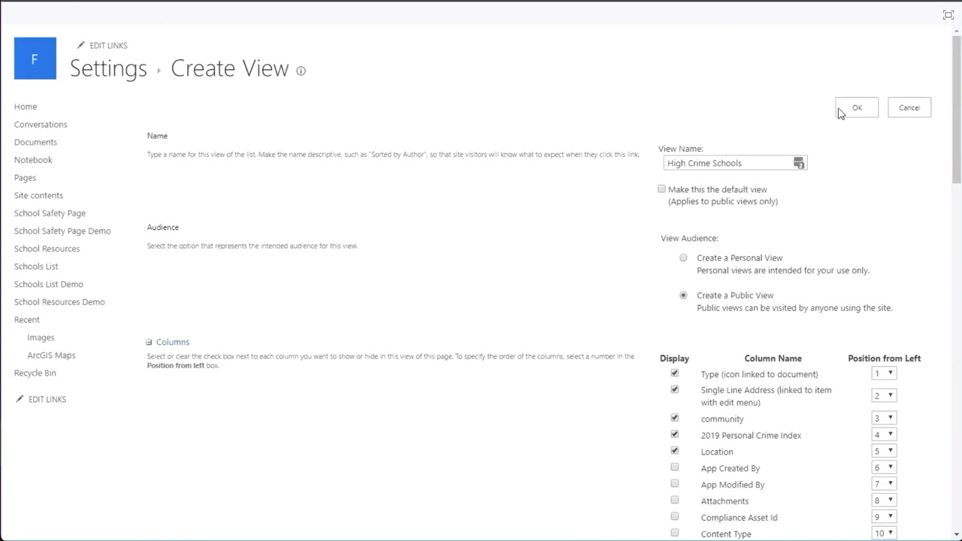
pyautogui.click(854, 108)
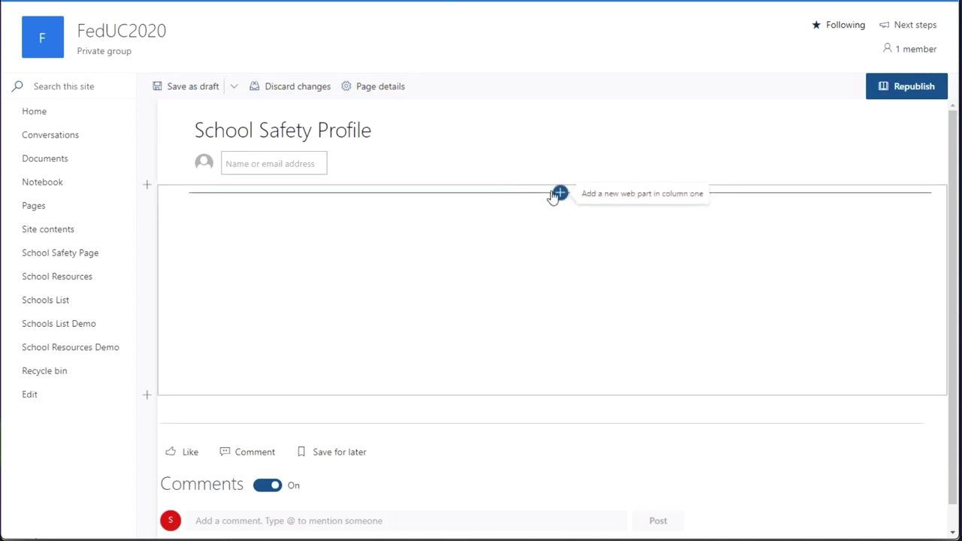
# Step: Add an ArcGIS Maps web part to the empty section of the School Safety Profile page
pyautogui.click(560, 192)
pyautogui.scroll(-2, 558, 319)
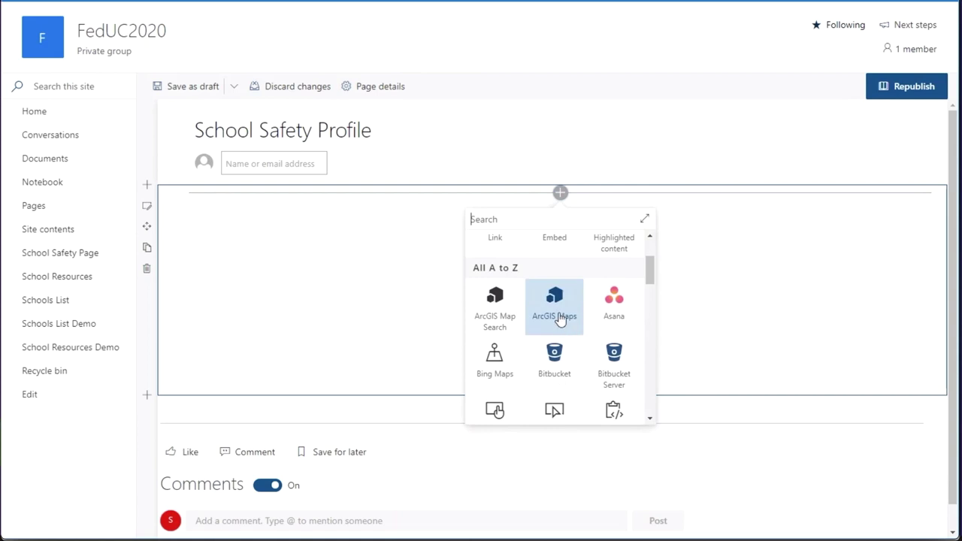
pyautogui.click(556, 318)
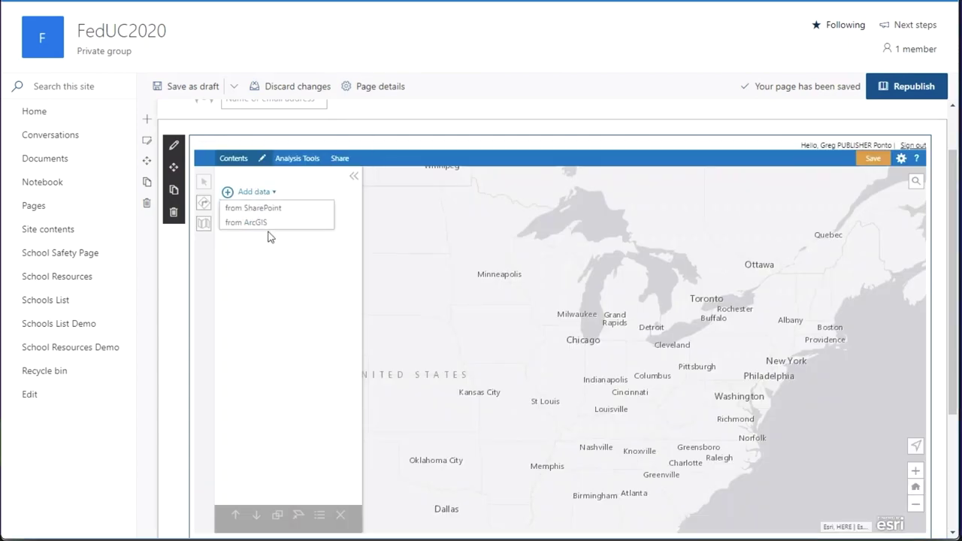
# Step: Search ArcGIS for "chicago areas" and add the Community Areas Chicago feature service to the map
pyautogui.click(264, 223)
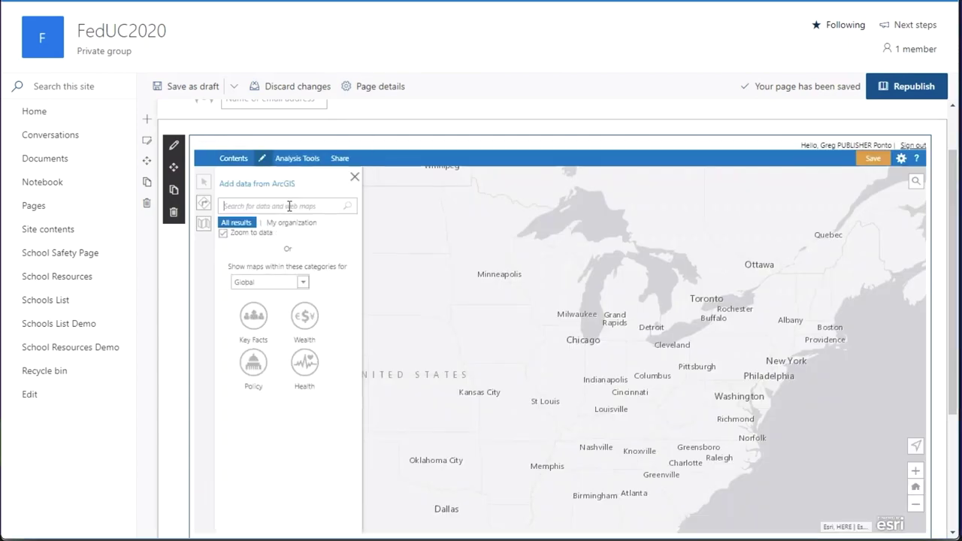
pyautogui.write('chica')
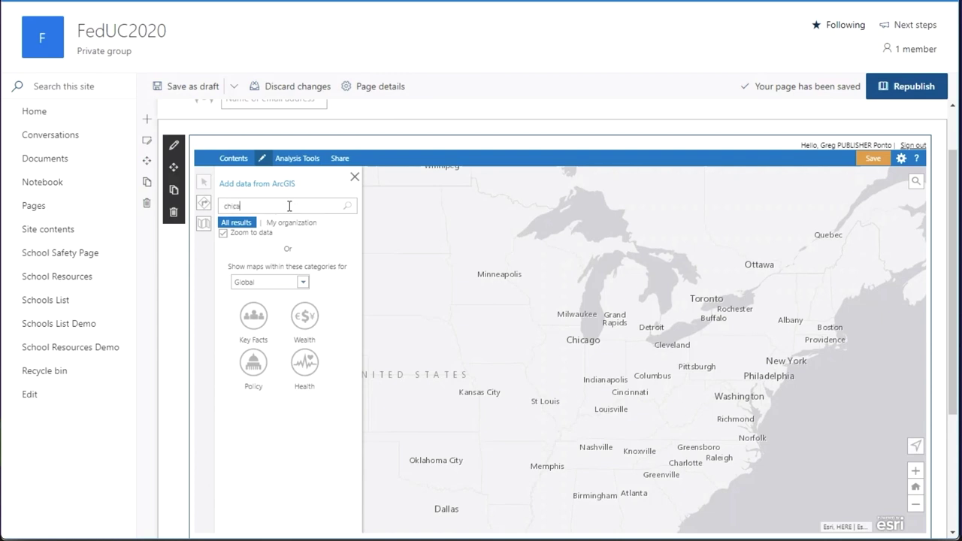
pyautogui.write('go areas')
pyautogui.press('Return')
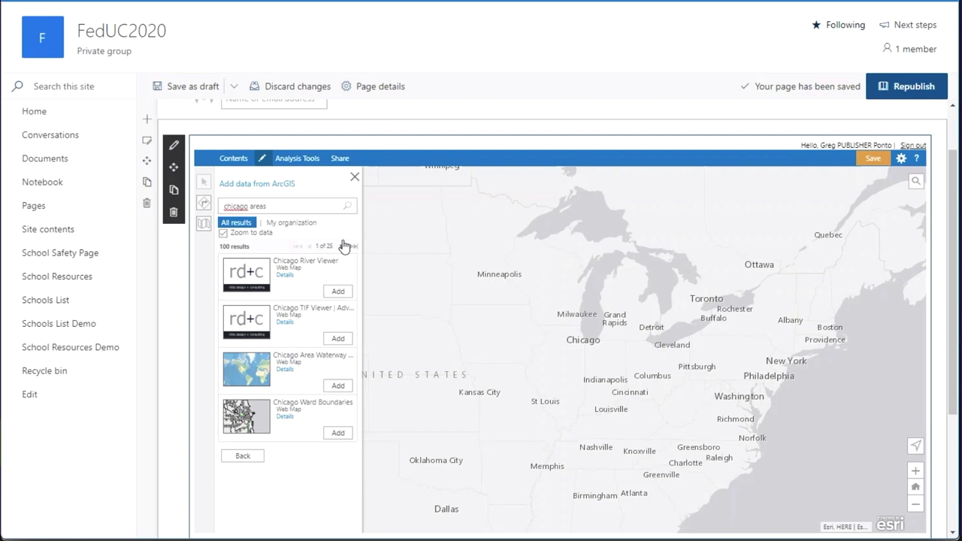
pyautogui.click(342, 245)
pyautogui.click(344, 431)
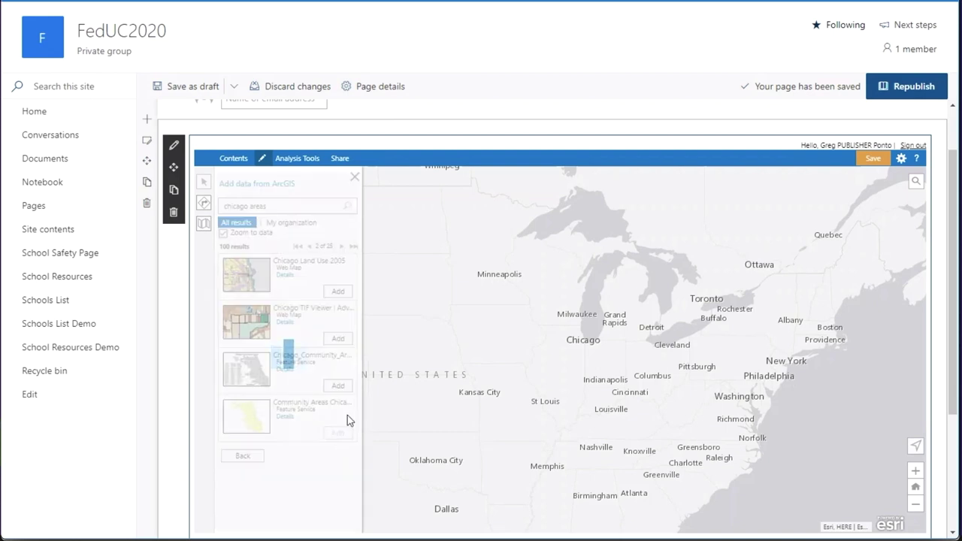
pyautogui.click(355, 178)
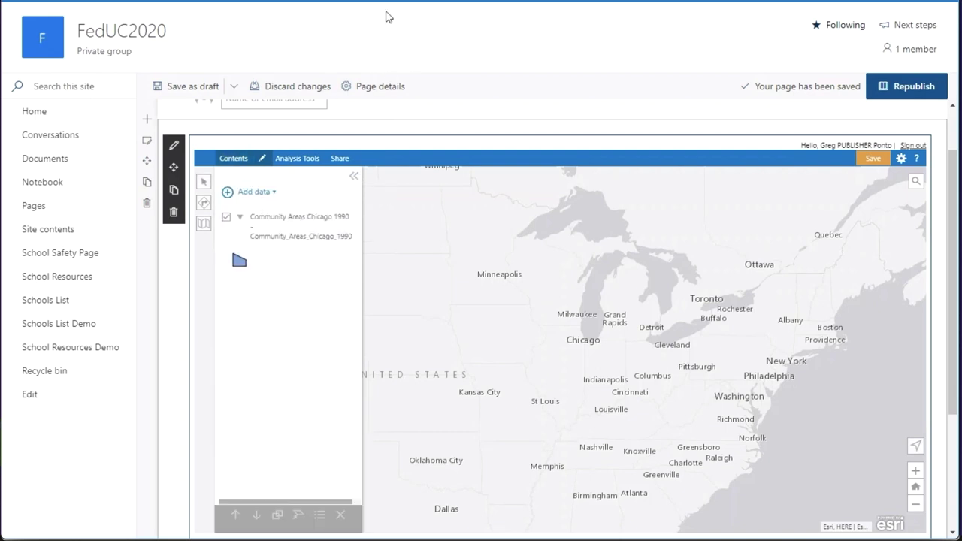
# Step: Rename the community areas layer to Areas and set its transparency to 45%
pyautogui.click(288, 221)
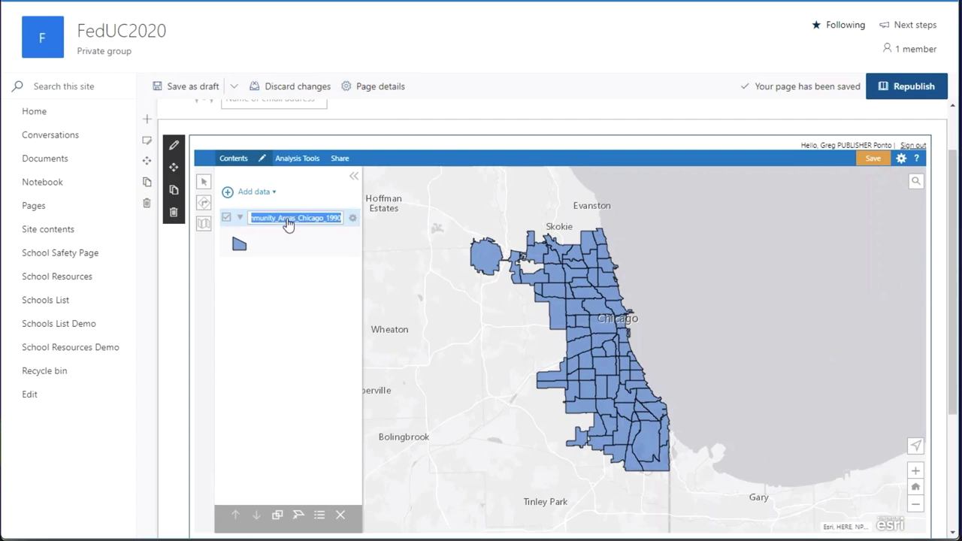
pyautogui.write('Areas')
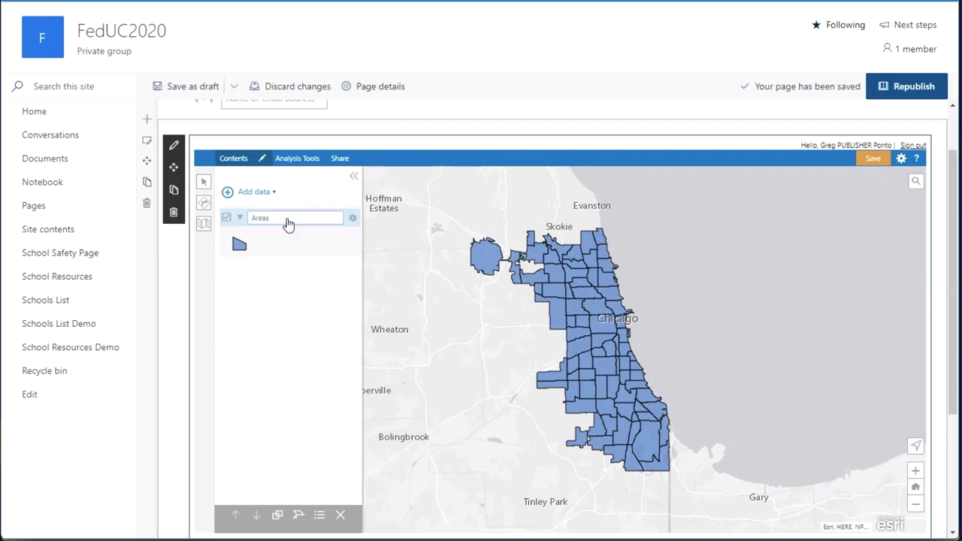
pyautogui.click(330, 277)
pyautogui.click(353, 219)
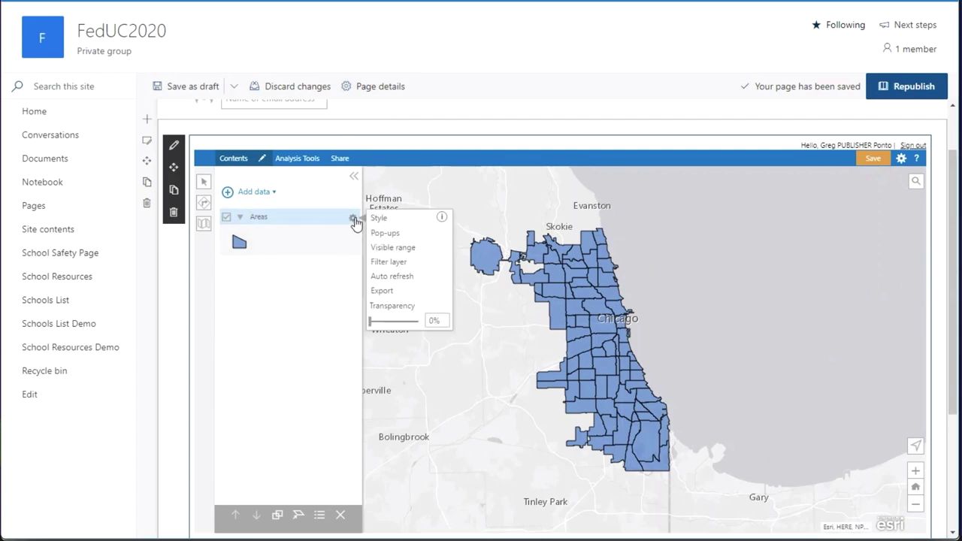
pyautogui.moveTo(369, 321); pyautogui.dragTo(394, 323)
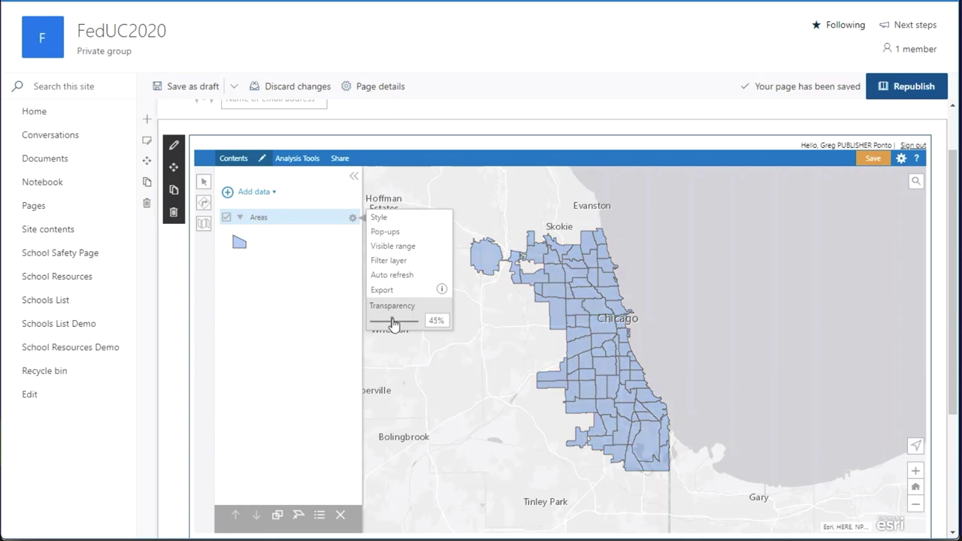
pyautogui.click(314, 311)
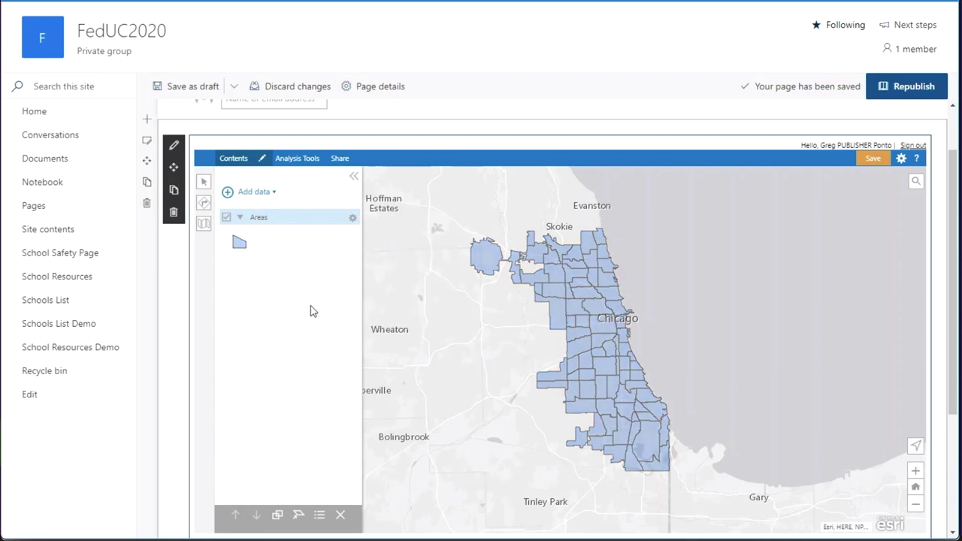
# Step: Add the All Items view of the Chicago Schools SharePoint list to the map as a layer
pyautogui.scroll(1, 621, 366)
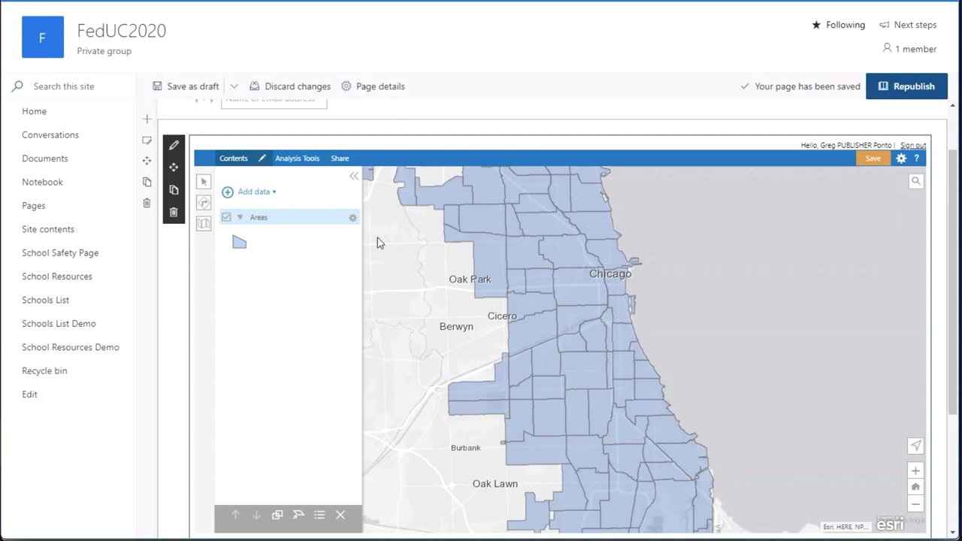
pyautogui.click(246, 193)
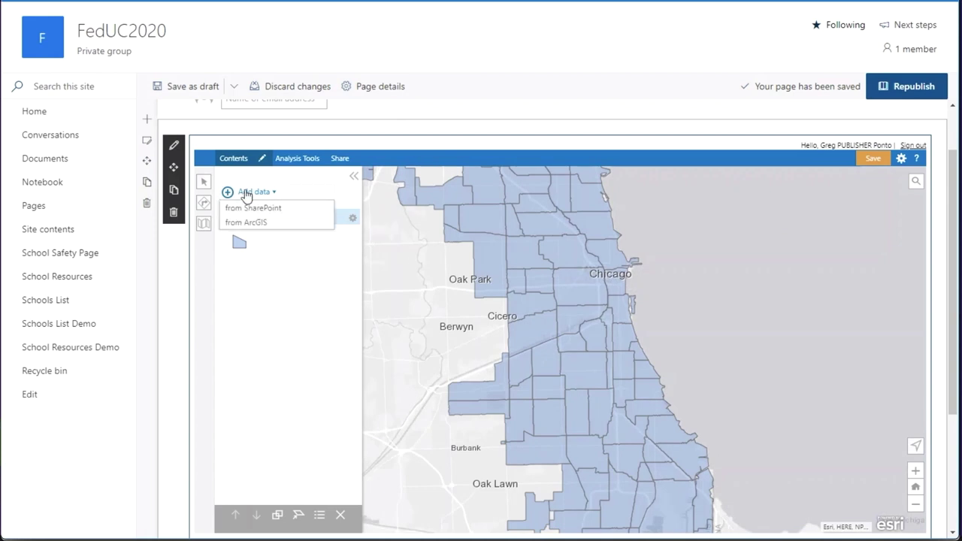
pyautogui.click(261, 218)
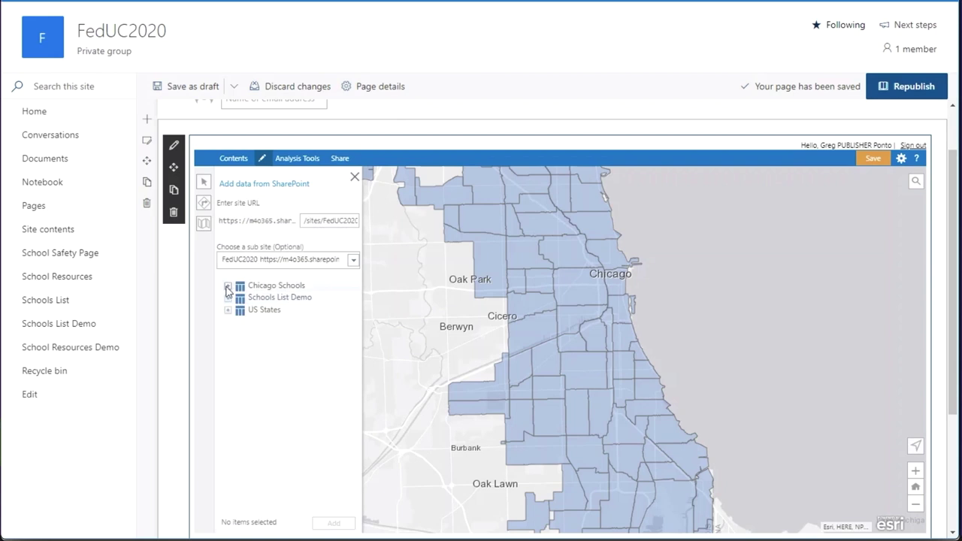
pyautogui.click(228, 290)
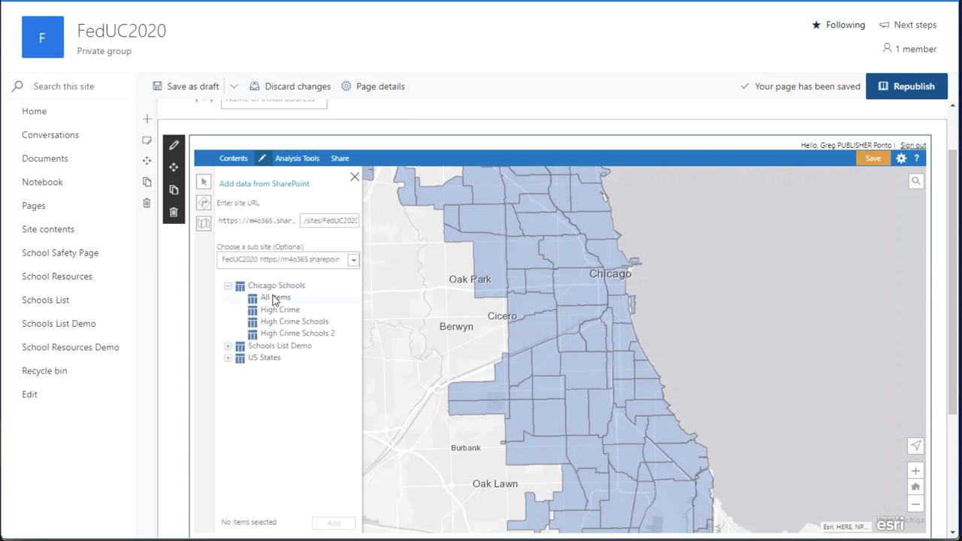
pyautogui.click(274, 297)
pyautogui.click(336, 523)
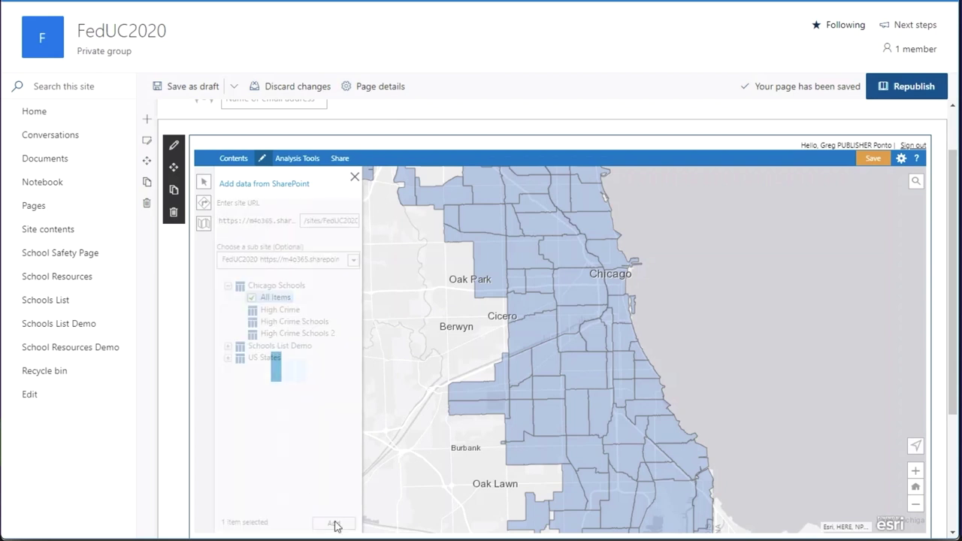
pyautogui.click(353, 179)
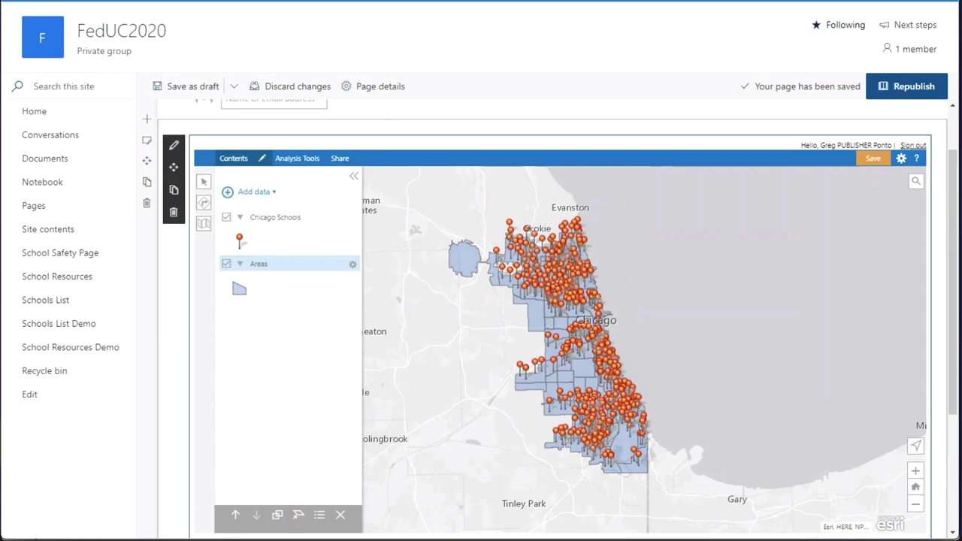
# Step: Style the Chicago Schools layer by the 2019 Personal Crime Index column, using the circle shape as its symbol
pyautogui.click(353, 217)
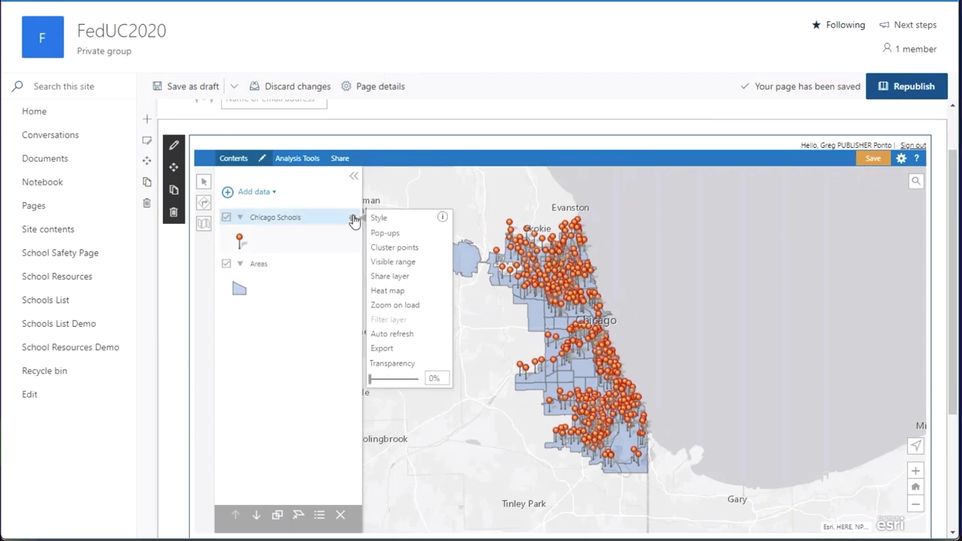
pyautogui.click(381, 218)
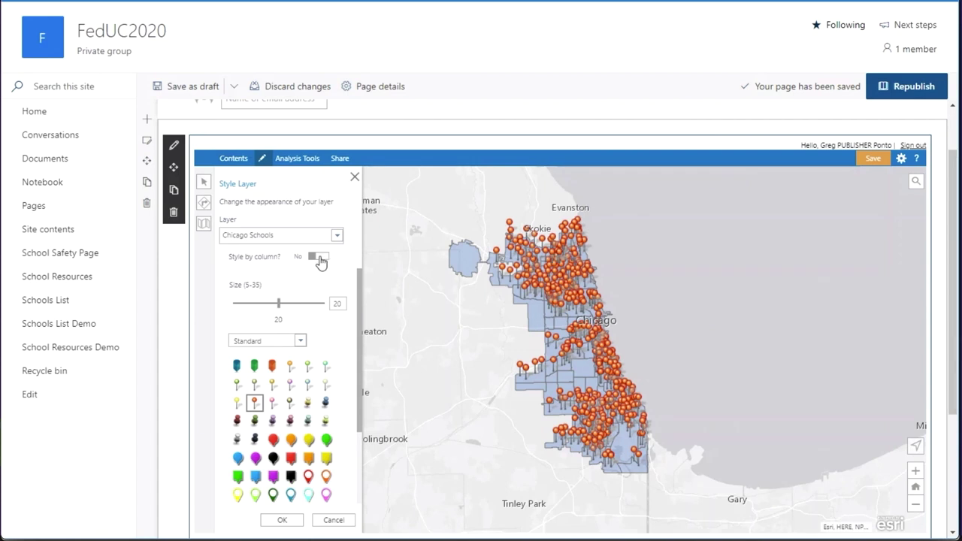
pyautogui.click(321, 259)
pyautogui.click(340, 290)
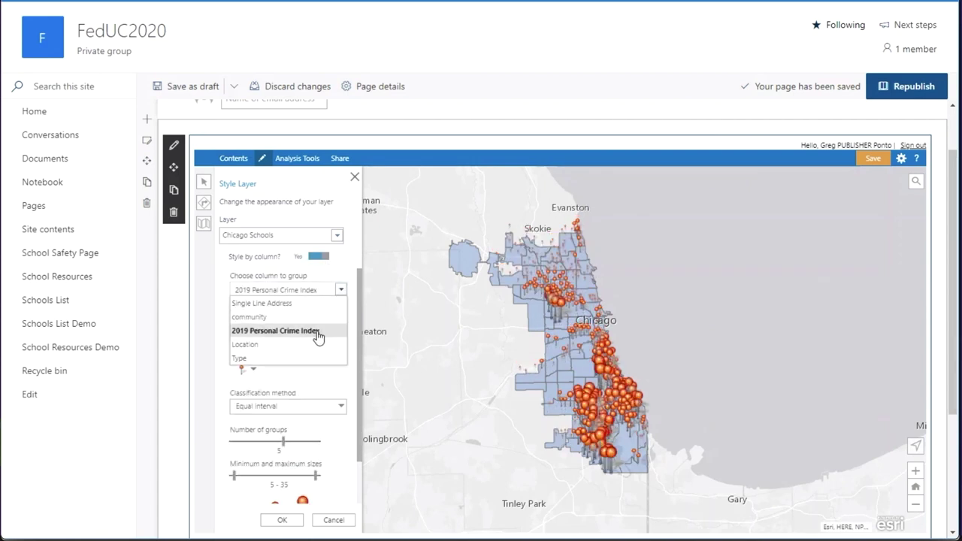
pyautogui.click(319, 332)
pyautogui.scroll(-1, 308, 342)
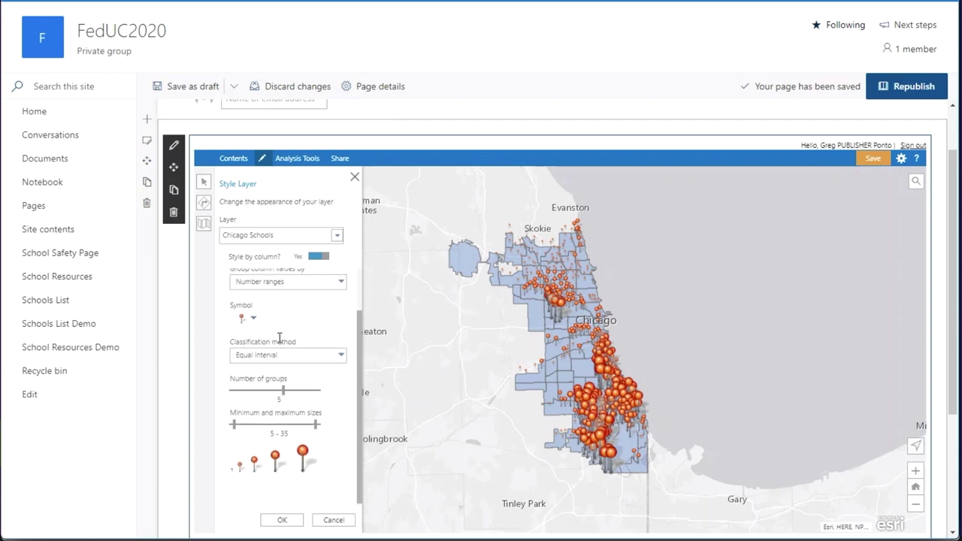
pyautogui.click(254, 320)
pyautogui.moveTo(292, 423)
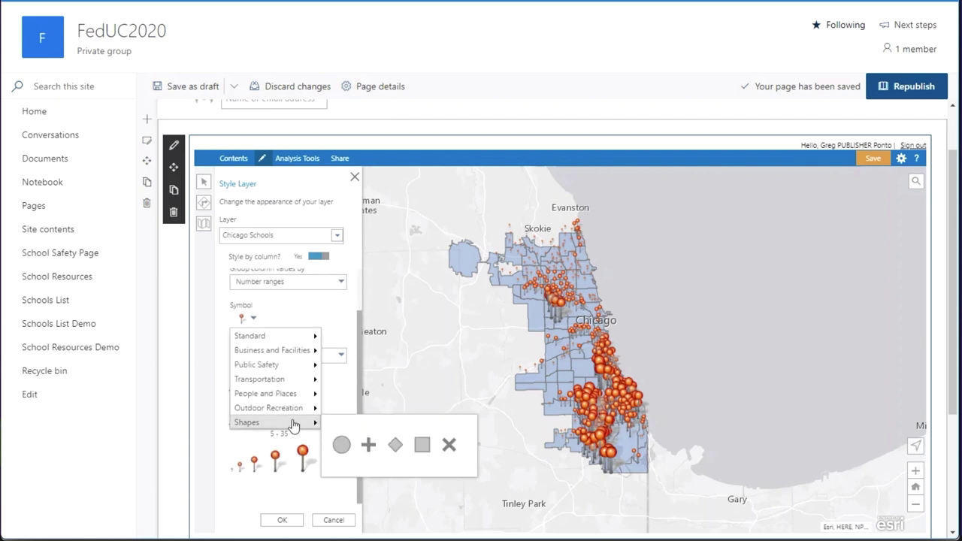
pyautogui.click(340, 447)
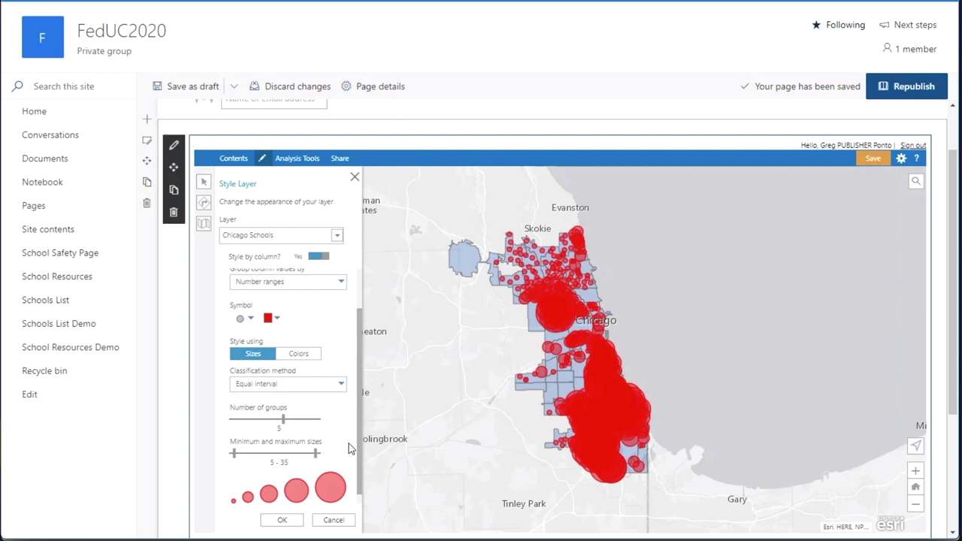
# Step: Style the schools by colors with the red-magenta-blue ramp, set the symbol size to 8, reverse the colors and apply the style
pyautogui.click(309, 361)
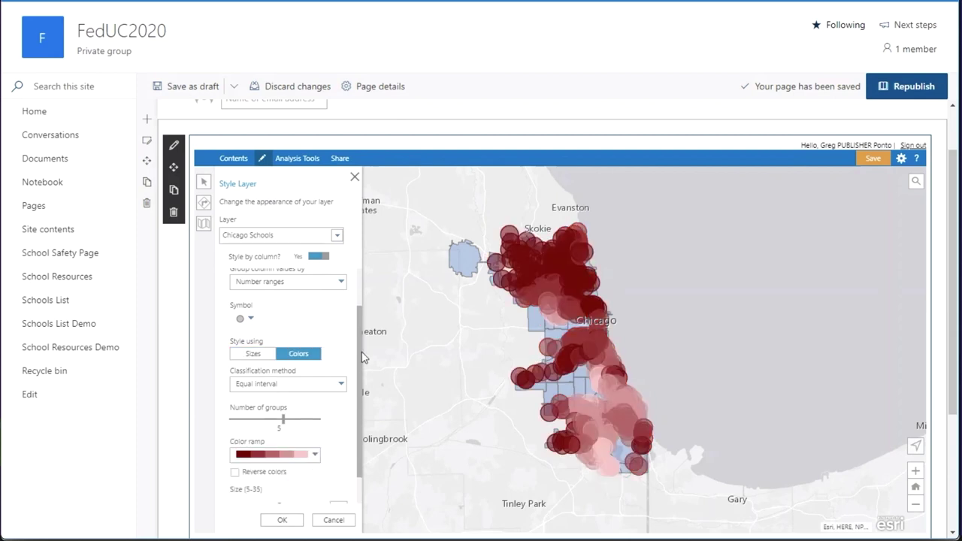
pyautogui.scroll(-1, 354, 372)
pyautogui.click(314, 419)
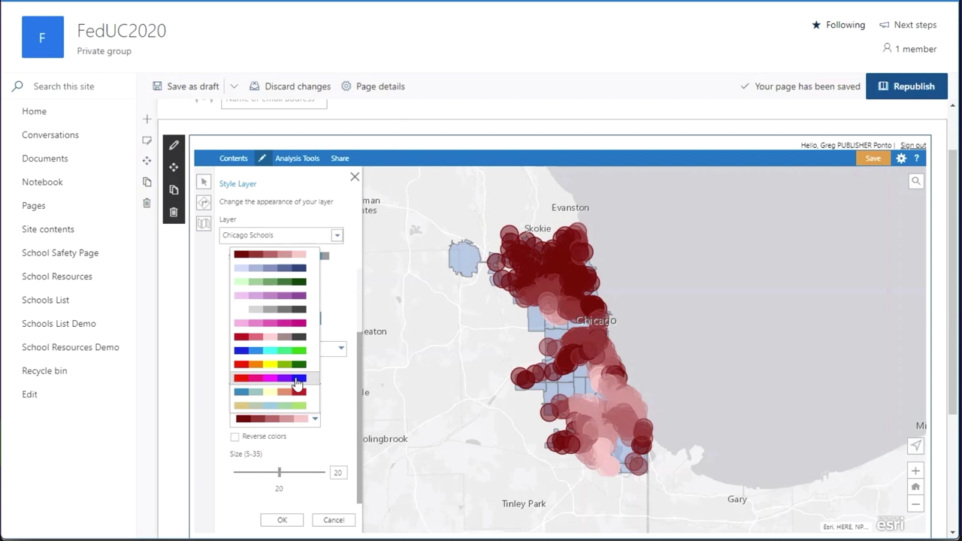
pyautogui.click(298, 378)
pyautogui.moveTo(280, 478); pyautogui.dragTo(249, 477)
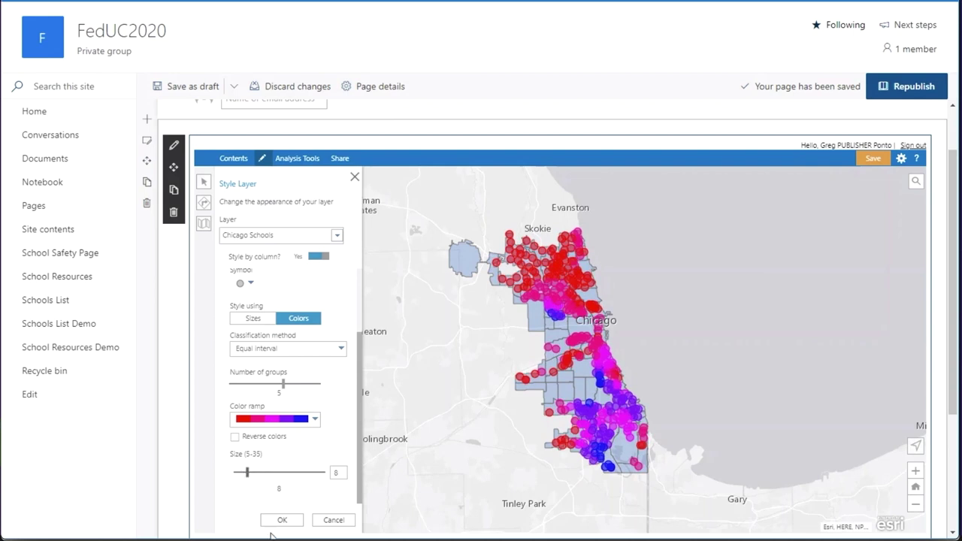
pyautogui.click(236, 439)
pyautogui.click(290, 520)
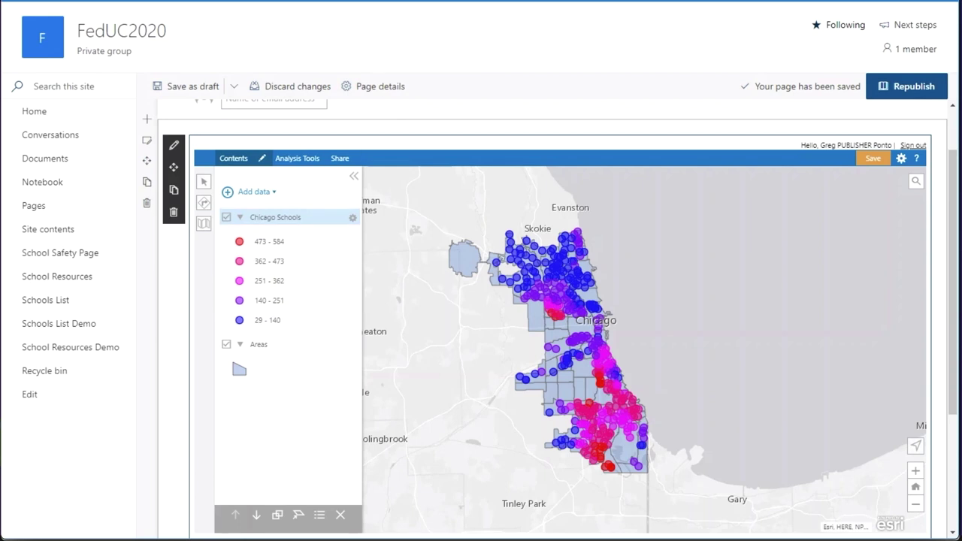
# Step: Set up a hot spot analysis of Chicago Schools by attribute values, with 2019 Personal Crime Index as the analysis field
pyautogui.scroll(1, 598, 360)
pyautogui.moveTo(671, 329); pyautogui.dragTo(727, 305)
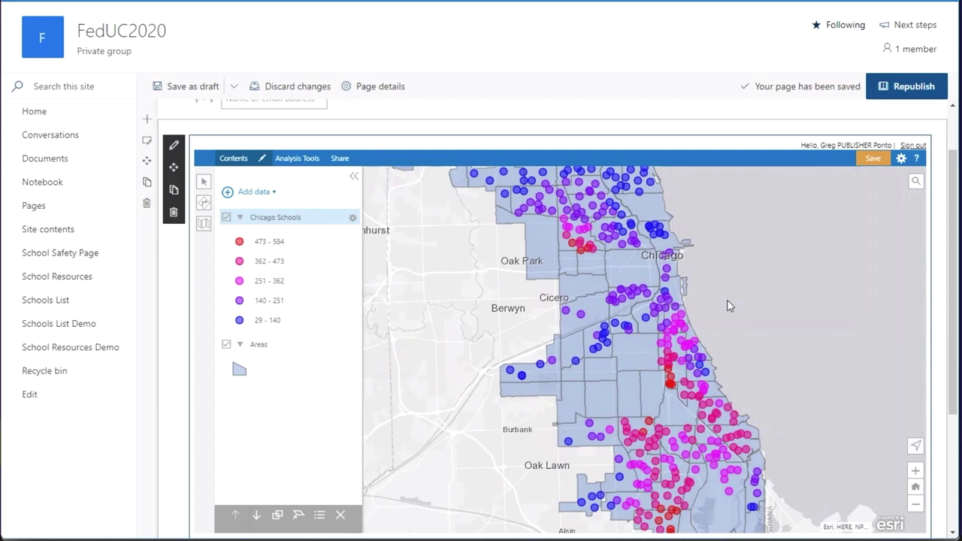
pyautogui.click(306, 160)
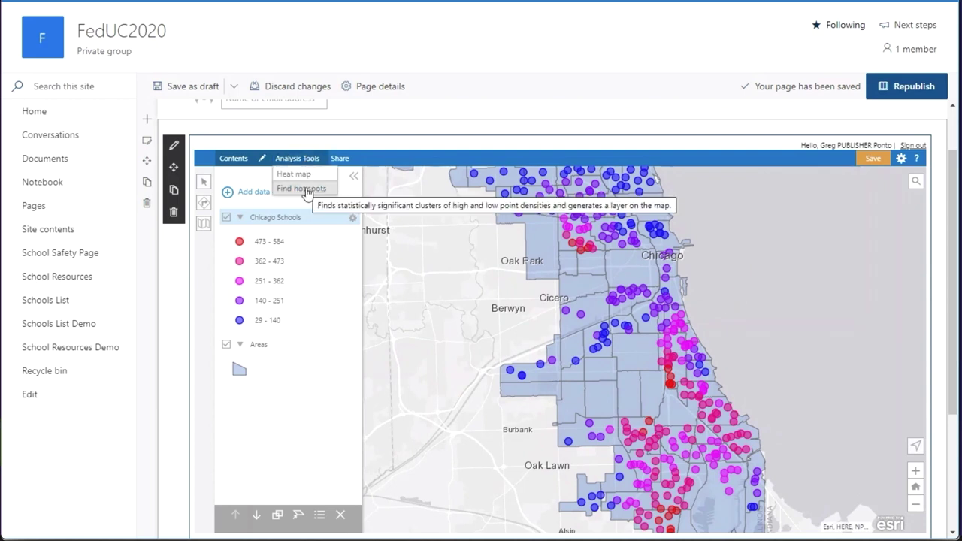
pyautogui.click(307, 191)
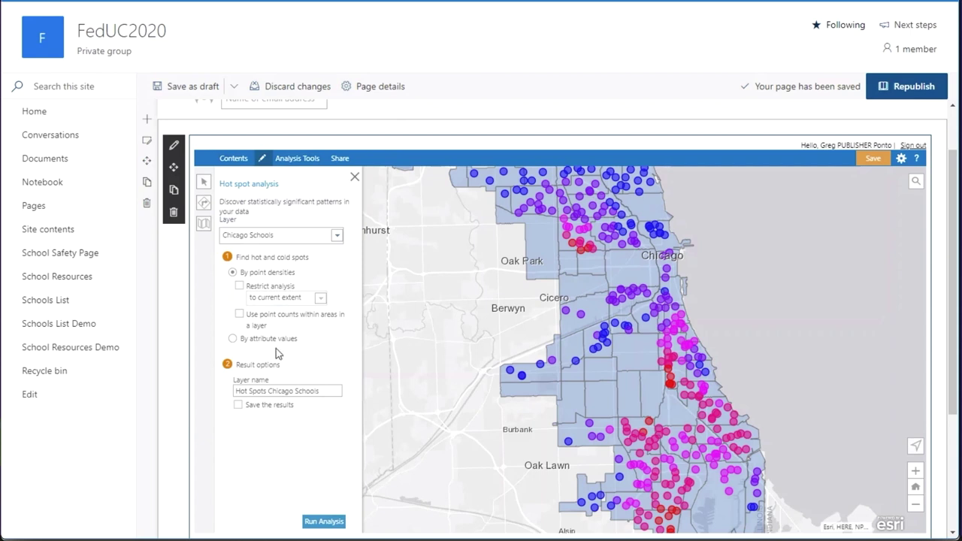
pyautogui.click(233, 338)
pyautogui.click(291, 322)
pyautogui.click(295, 325)
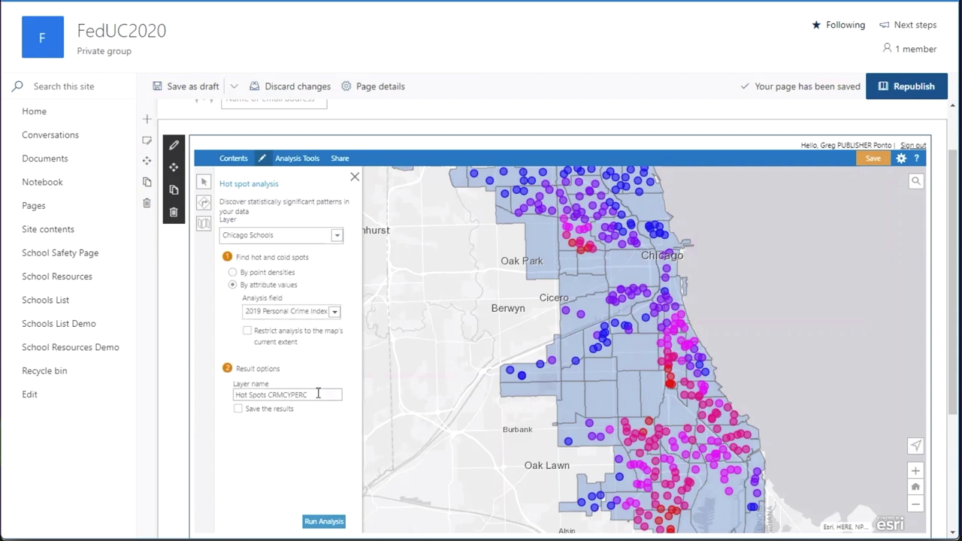
# Step: Run the hot spot analysis with the result layer named School Safety Profile, and hide the Chicago Schools layer
pyautogui.moveTo(318, 393); pyautogui.dragTo(219, 394)
pyautogui.write('S')
pyautogui.click(330, 528)
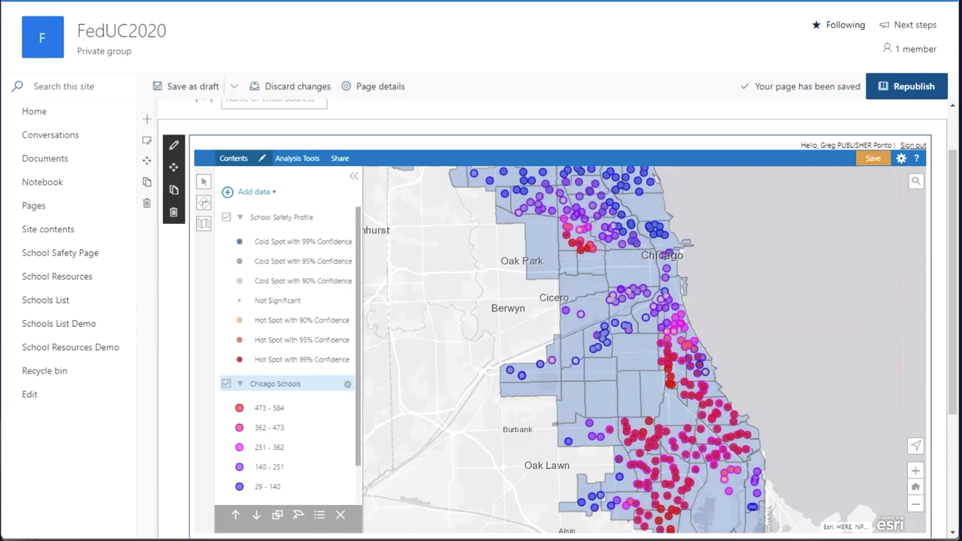
pyautogui.click(227, 385)
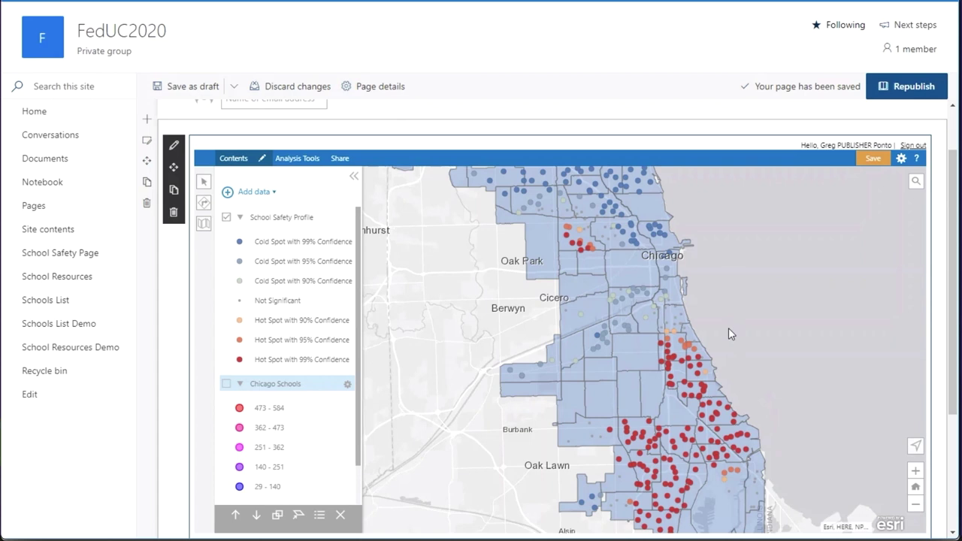
pyautogui.moveTo(734, 325); pyautogui.dragTo(744, 368)
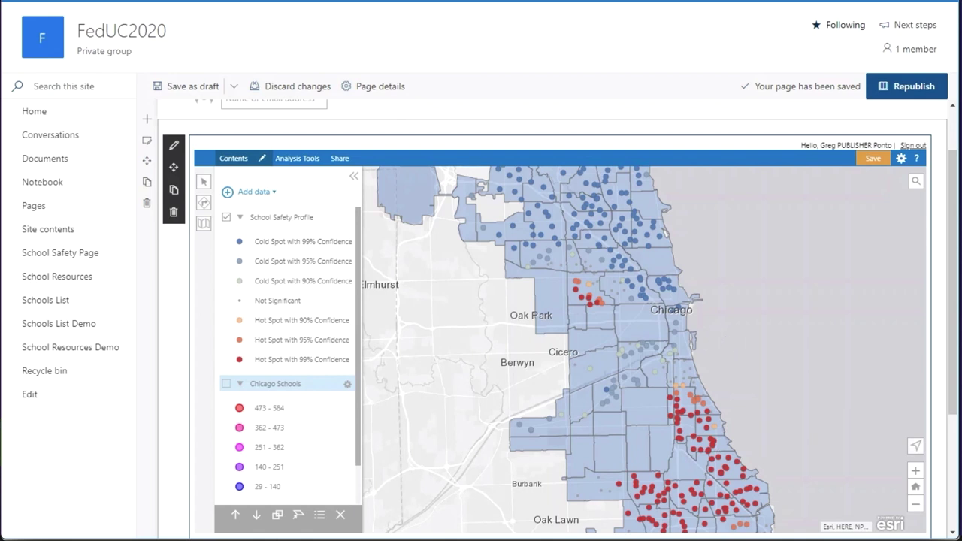
# Step: Share the map as School Safety Profile with the tag schools to the Esri Maps for Office & SharePoint - Test organization, and save it
pyautogui.click(341, 159)
pyautogui.click(350, 175)
pyautogui.click(294, 248)
pyautogui.write('S')
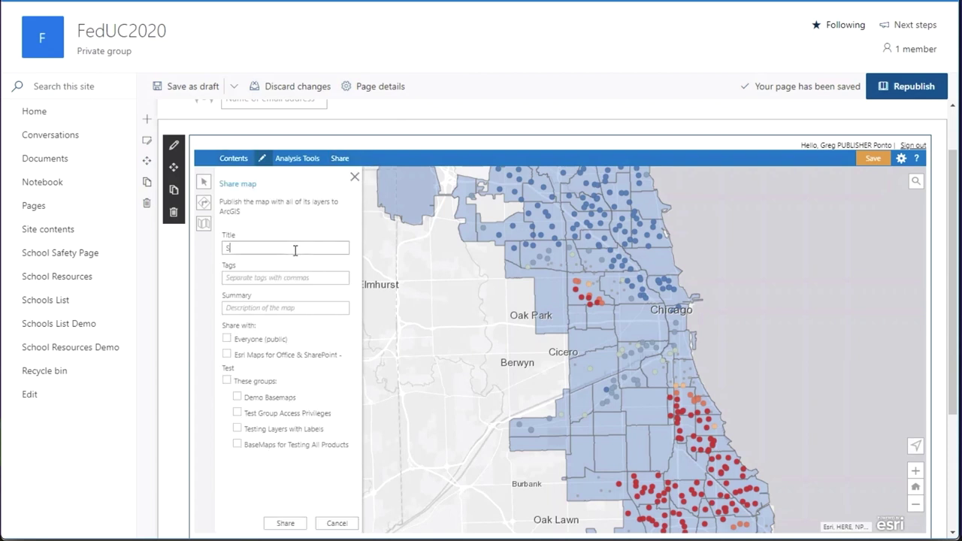
pyautogui.write('chool Safety Profile')
pyautogui.click(283, 278)
pyautogui.write('schools')
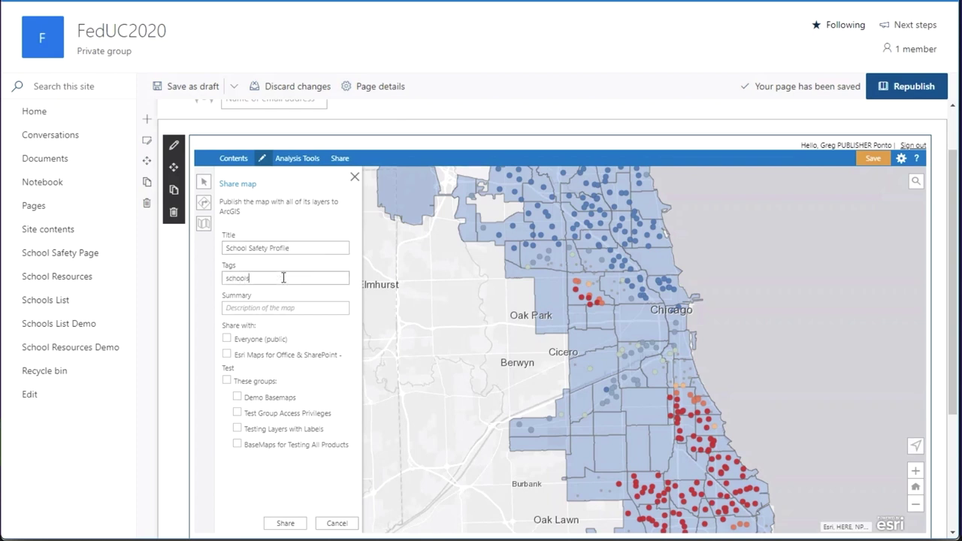
pyautogui.click(227, 354)
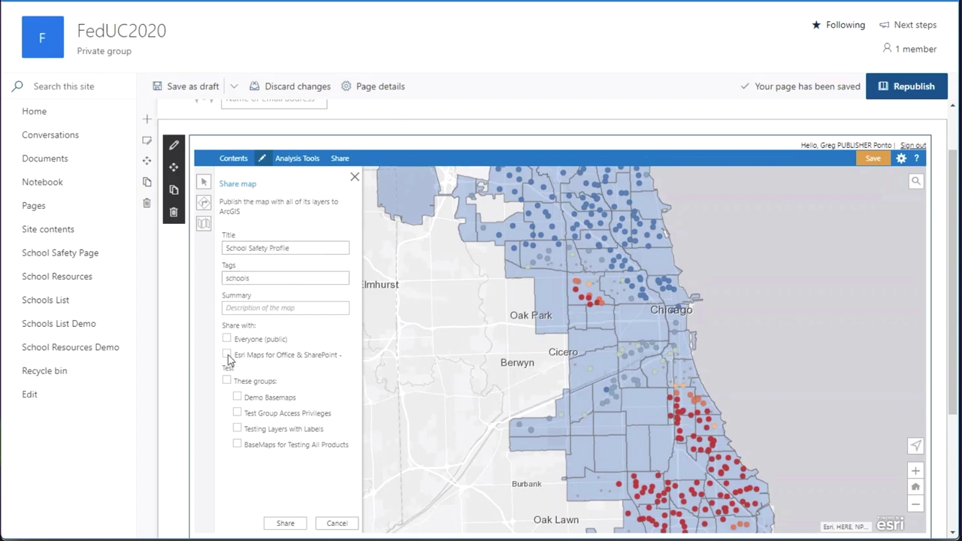
pyautogui.click(285, 523)
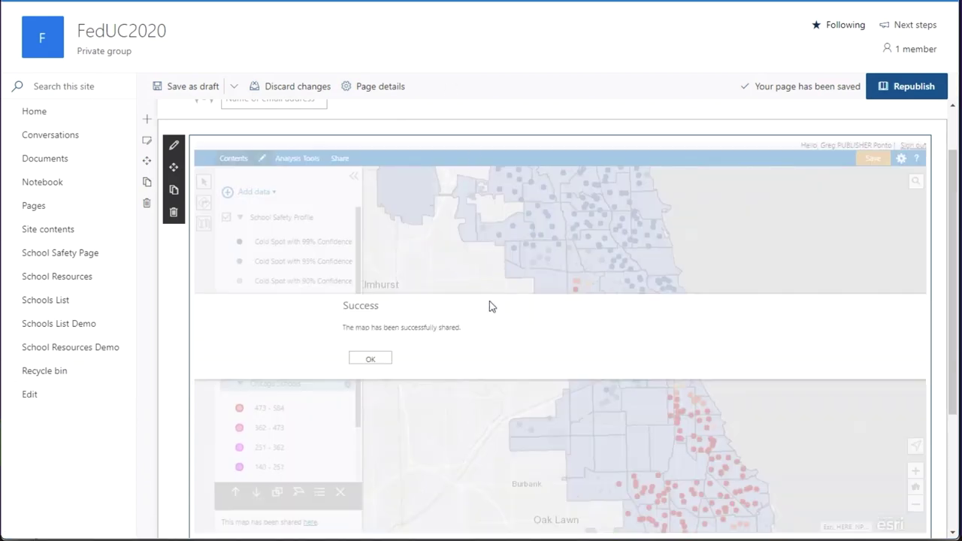
pyautogui.click(384, 359)
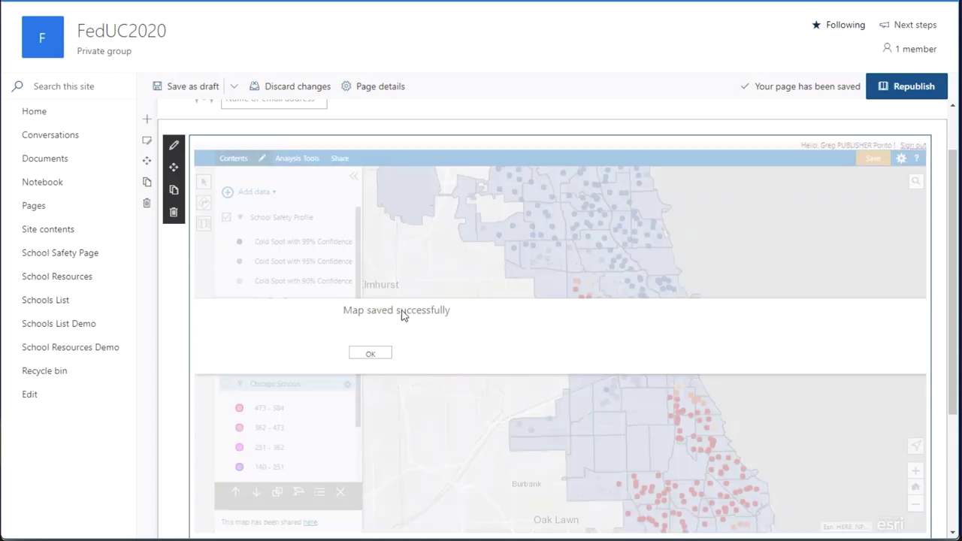
pyautogui.click(367, 354)
# Step: View the shared map's item page in ArcGIS and republish the School Safety Profile page
pyautogui.click(310, 523)
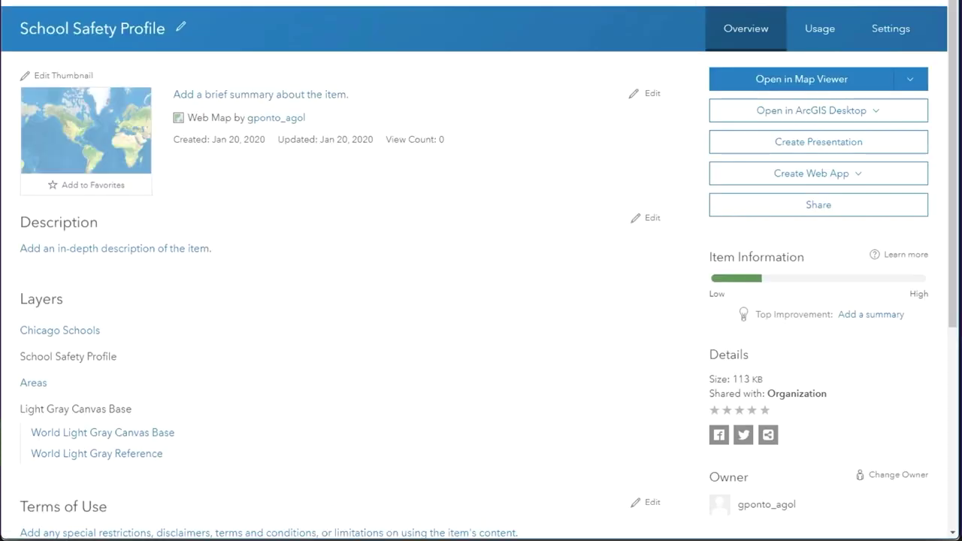
pyautogui.click(98, 128)
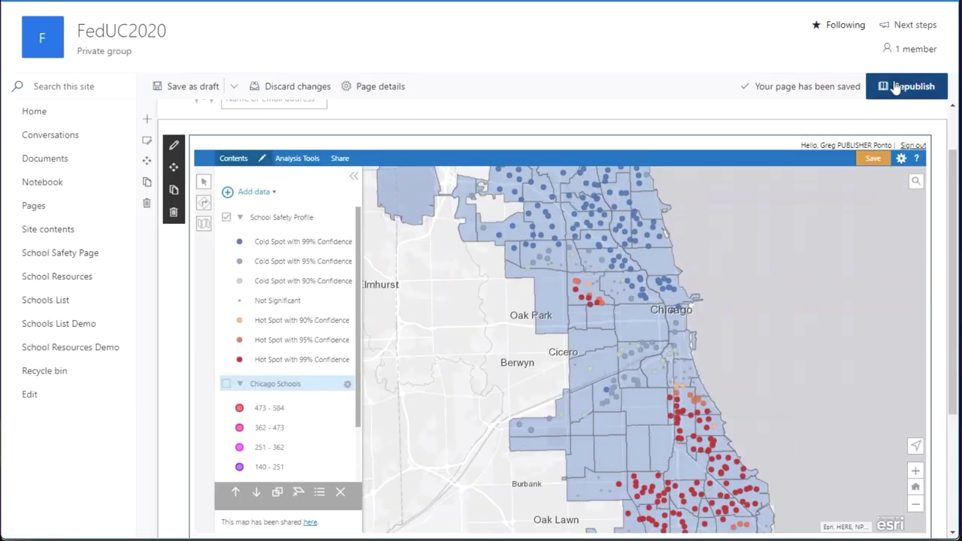
pyautogui.click(901, 88)
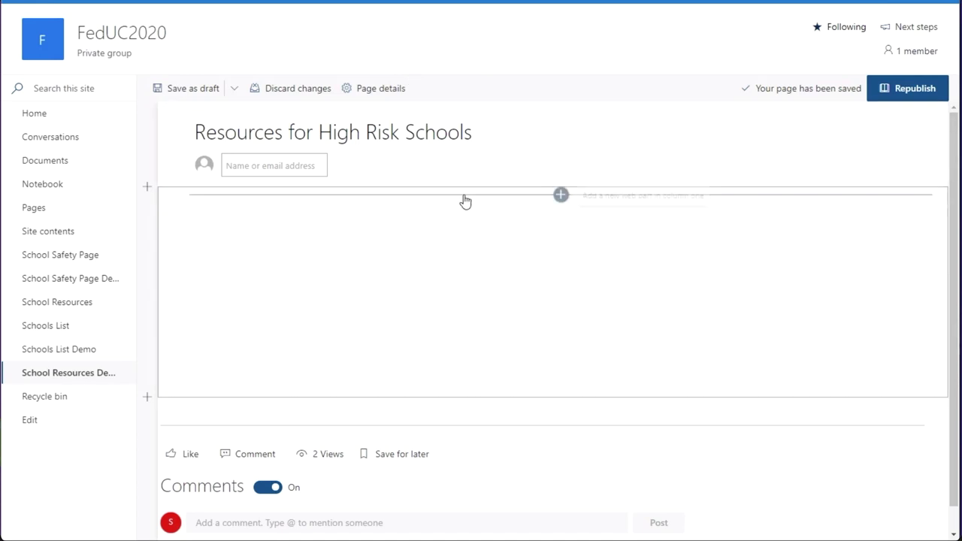
# Step: Add an ArcGIS Map Search web part to the empty section of the Resources for High Risk Schools page
pyautogui.click(560, 195)
pyautogui.scroll(-2, 578, 331)
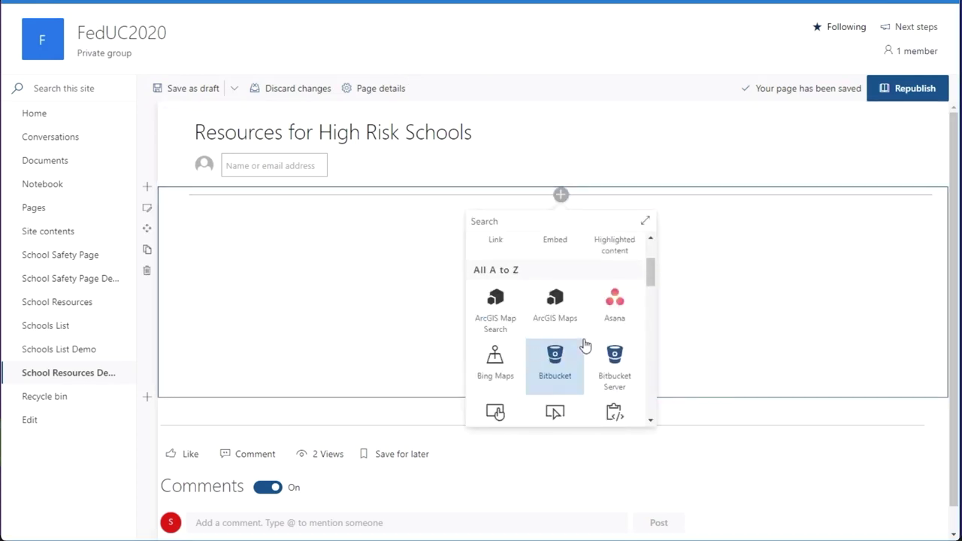
pyautogui.click(515, 311)
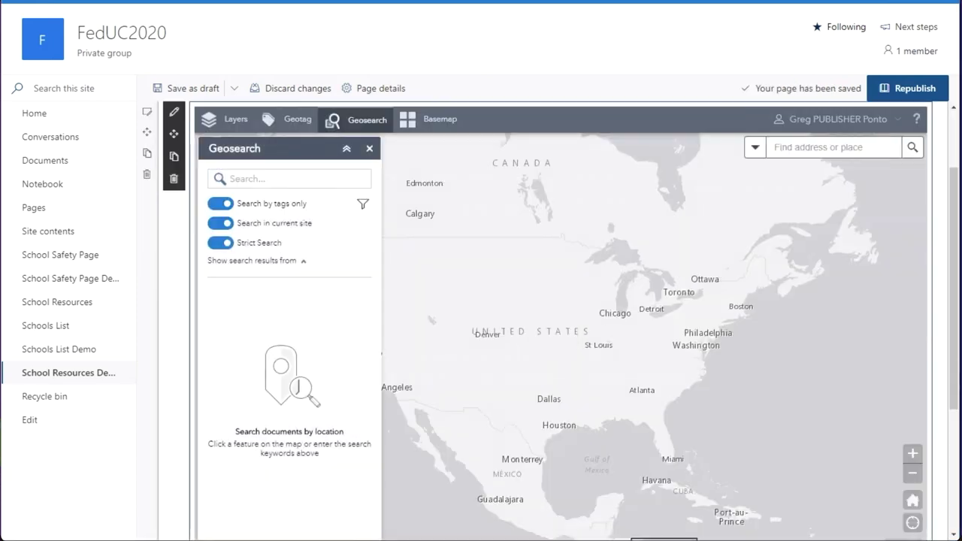
# Step: Search ArcGIS Online for "chicago areas" as the source of a new map layer
pyautogui.click(238, 122)
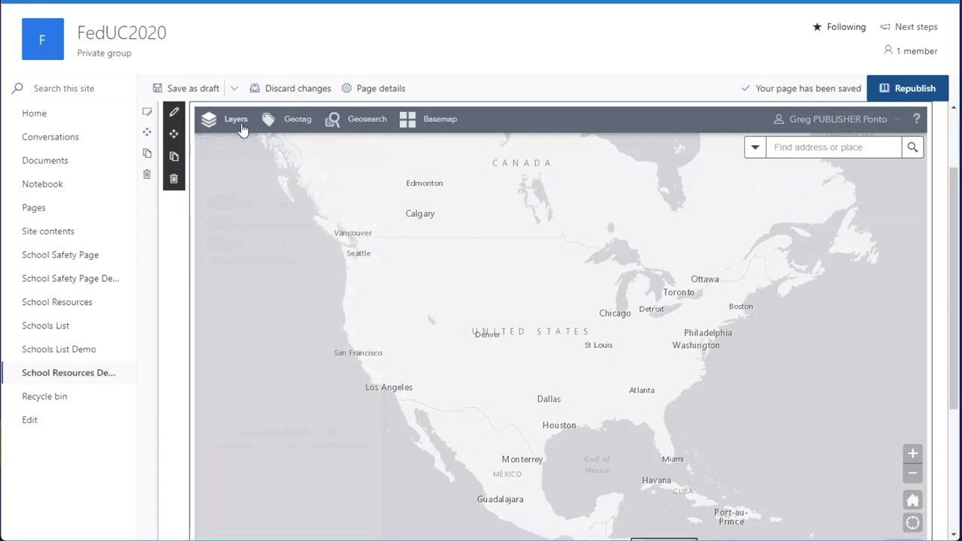
pyautogui.click(262, 182)
pyautogui.click(265, 233)
pyautogui.click(280, 213)
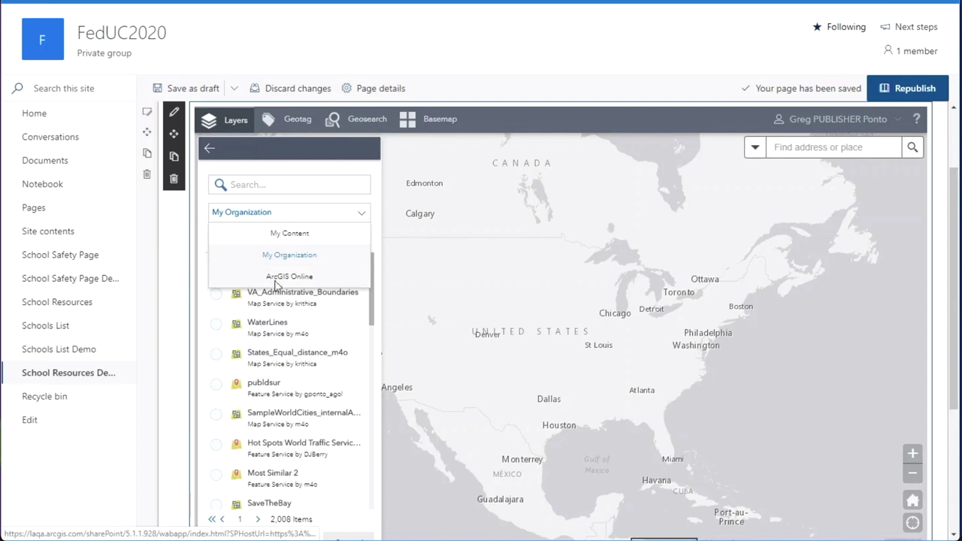
pyautogui.click(279, 277)
pyautogui.click(273, 185)
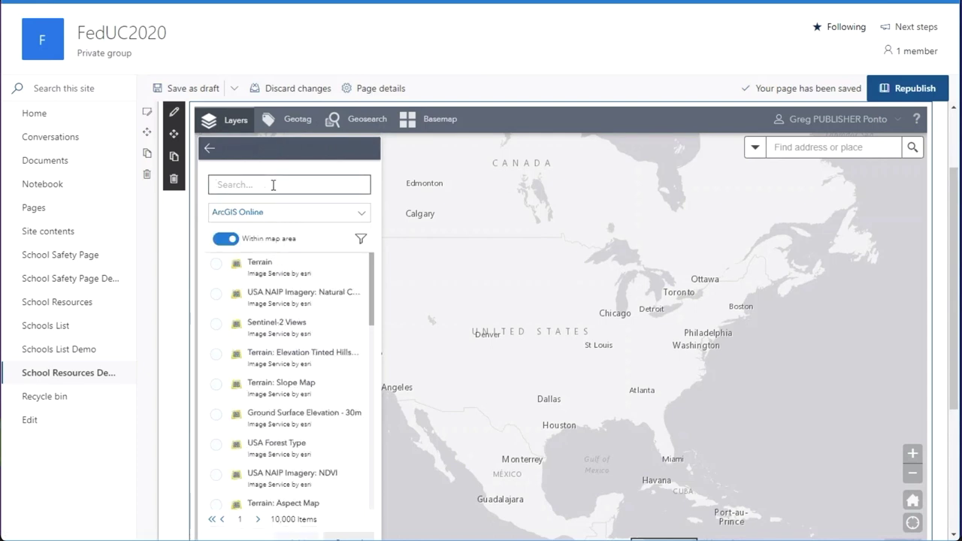
pyautogui.write('chicago areas')
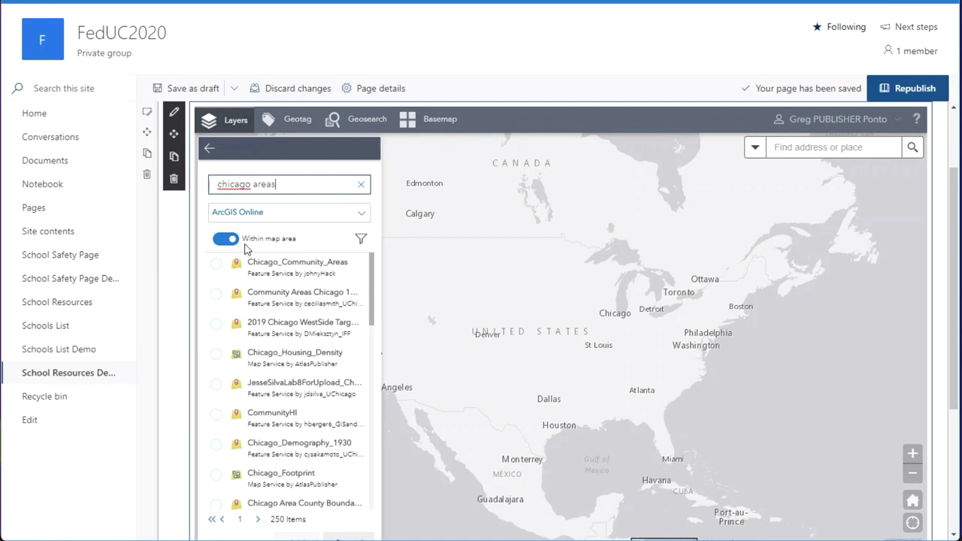
# Step: Add the Chicago_Community_Areas feature service to the map and return to the layer list
pyautogui.click(216, 262)
pyautogui.scroll(-2, 286, 375)
pyautogui.click(301, 434)
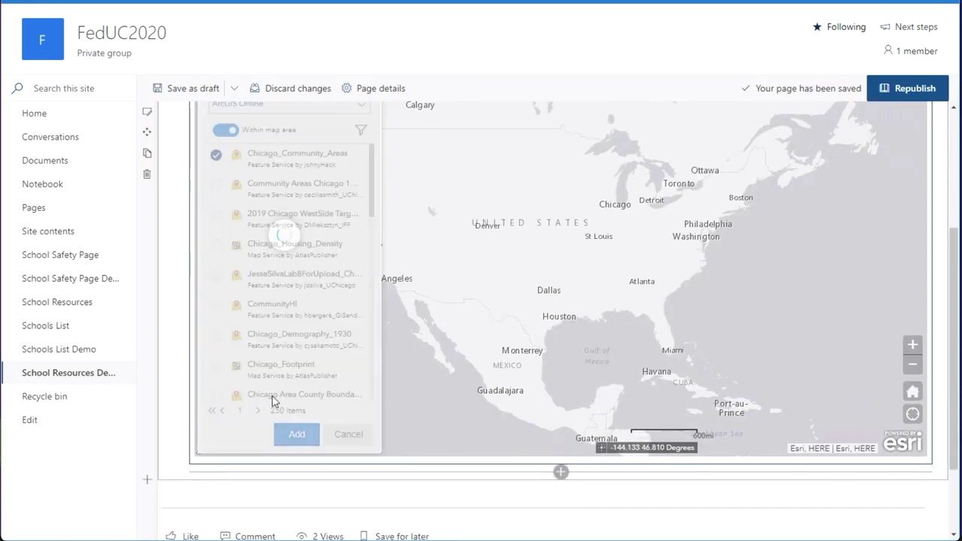
pyautogui.scroll(2, 167, 273)
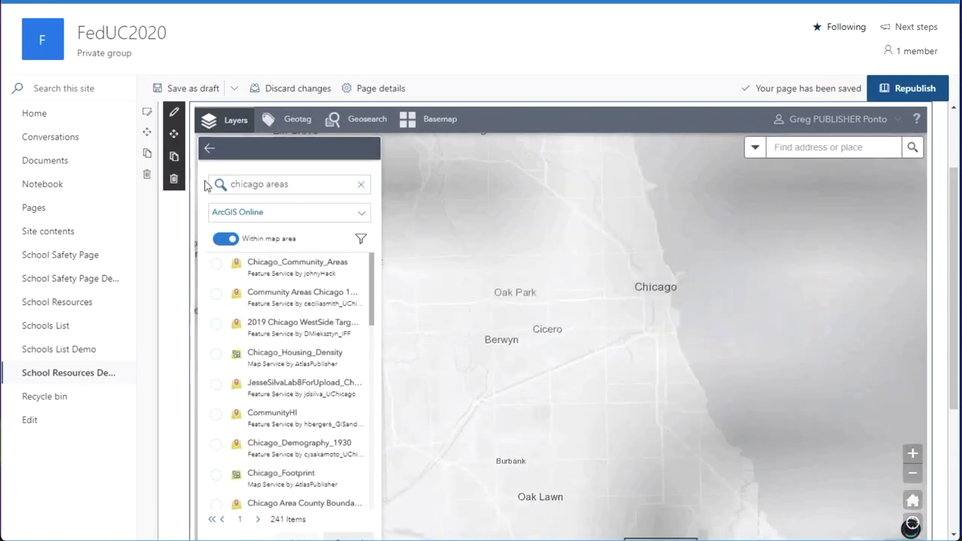
pyautogui.click(208, 153)
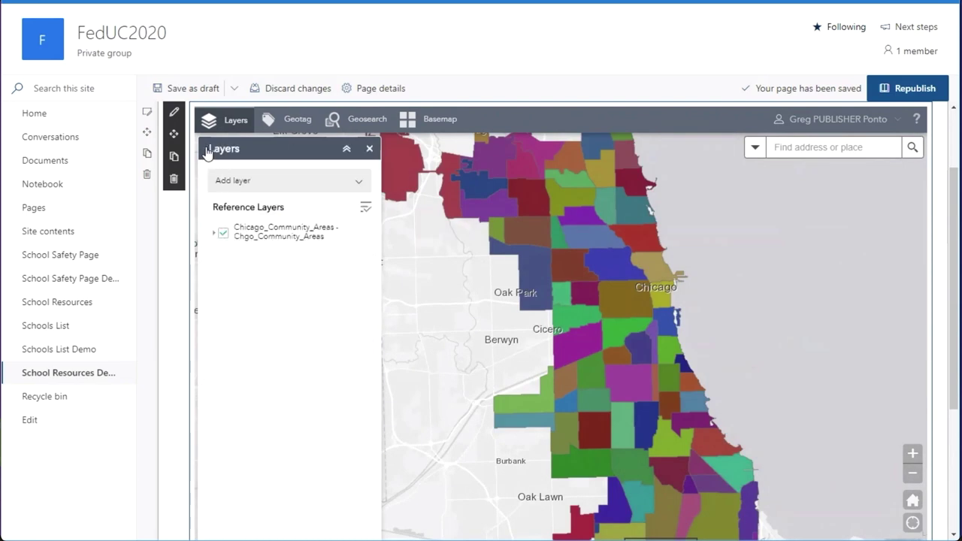
# Step: Rename the Chicago_Community_Areas reference layer as Areas
pyautogui.doubleClick(280, 233)
pyautogui.write('Area')
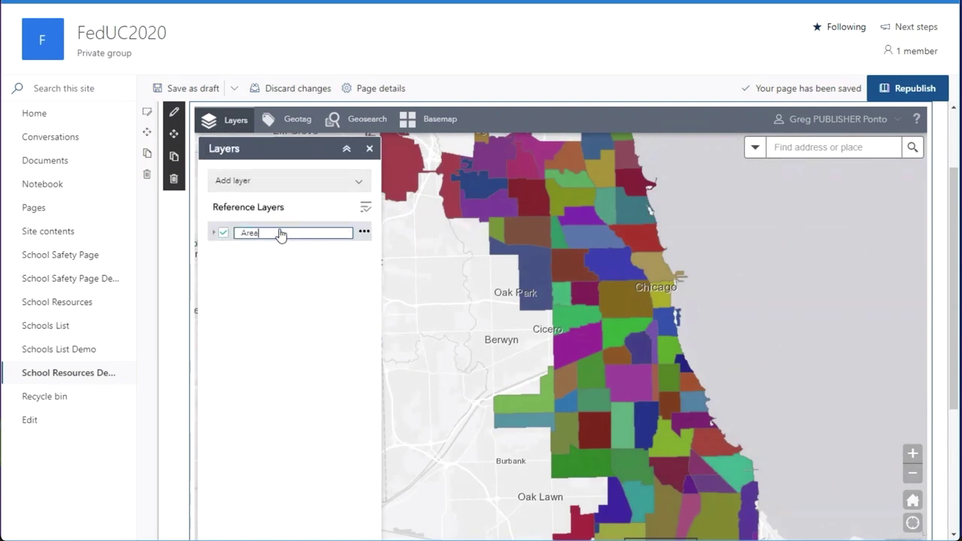
pyautogui.press('Return')
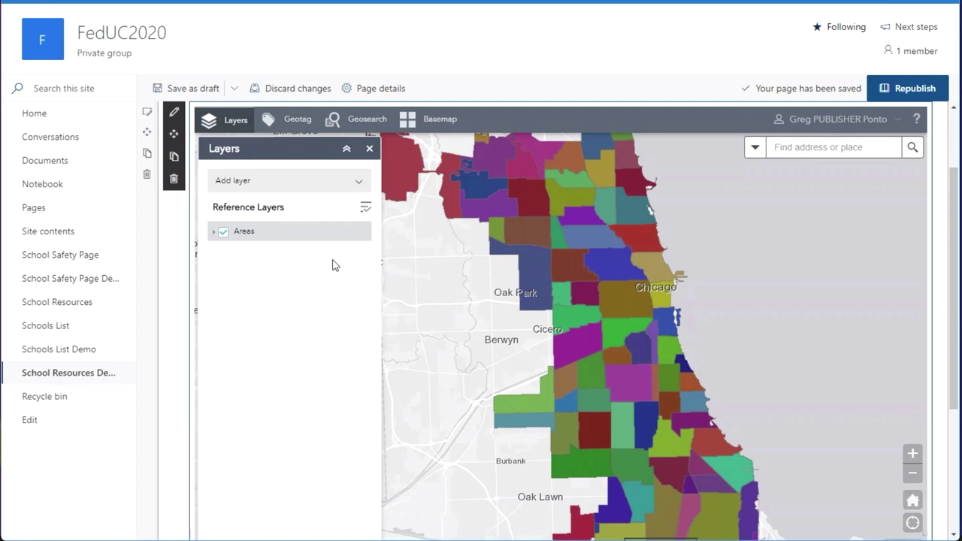
# Step: Set the fill colour of the Areas layer's symbol to light blue #00C5FF
pyautogui.click(364, 233)
pyautogui.click(325, 378)
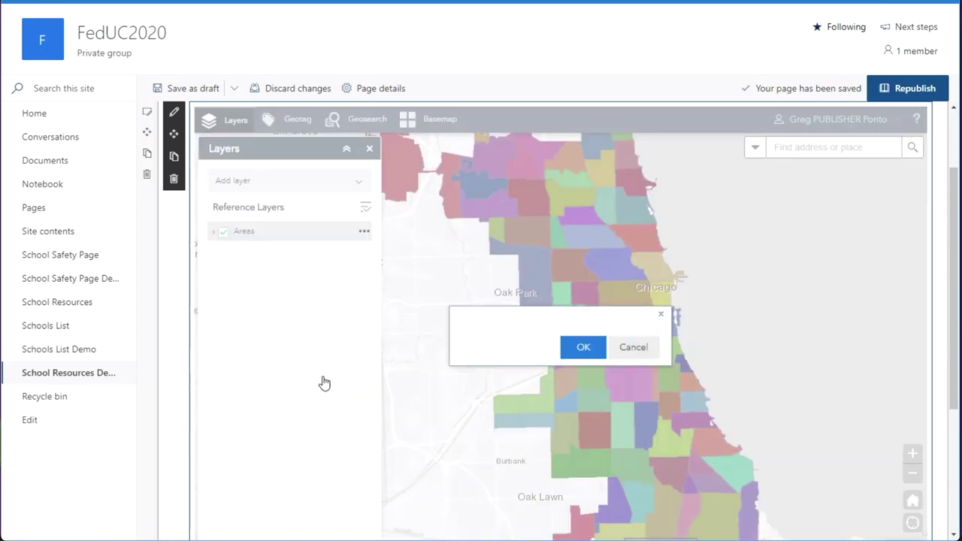
pyautogui.click(581, 242)
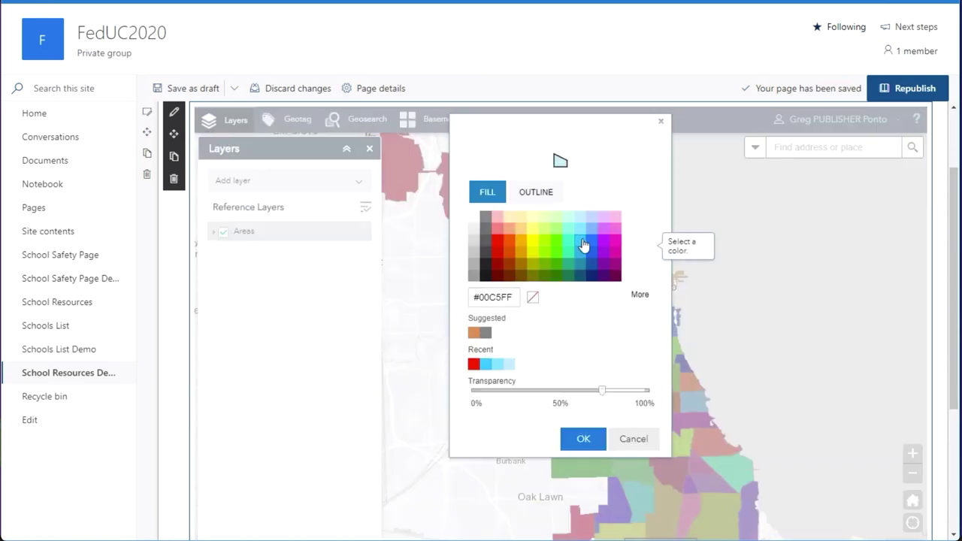
pyautogui.click(586, 446)
# Step: Set the Areas layer's transparency to 50%
pyautogui.click(364, 234)
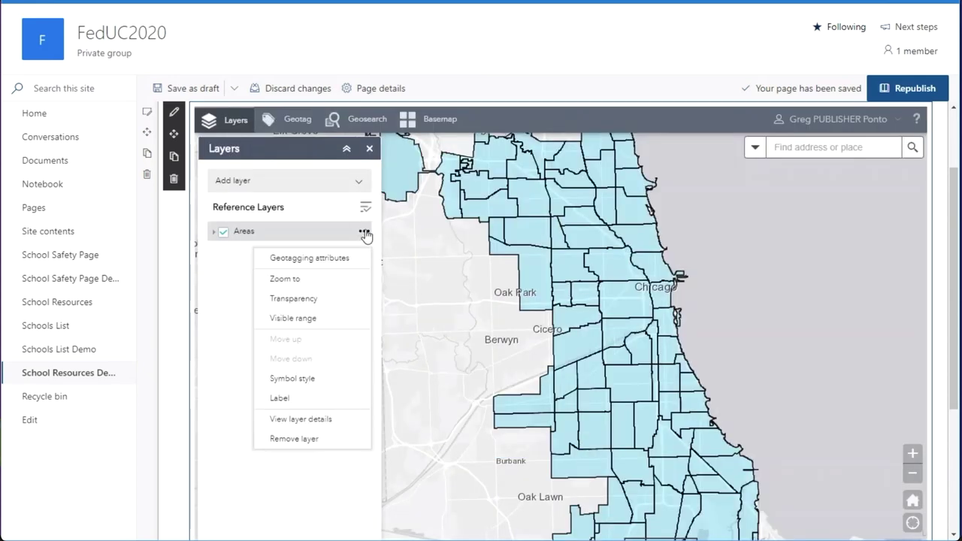
pyautogui.click(344, 299)
pyautogui.click(468, 331)
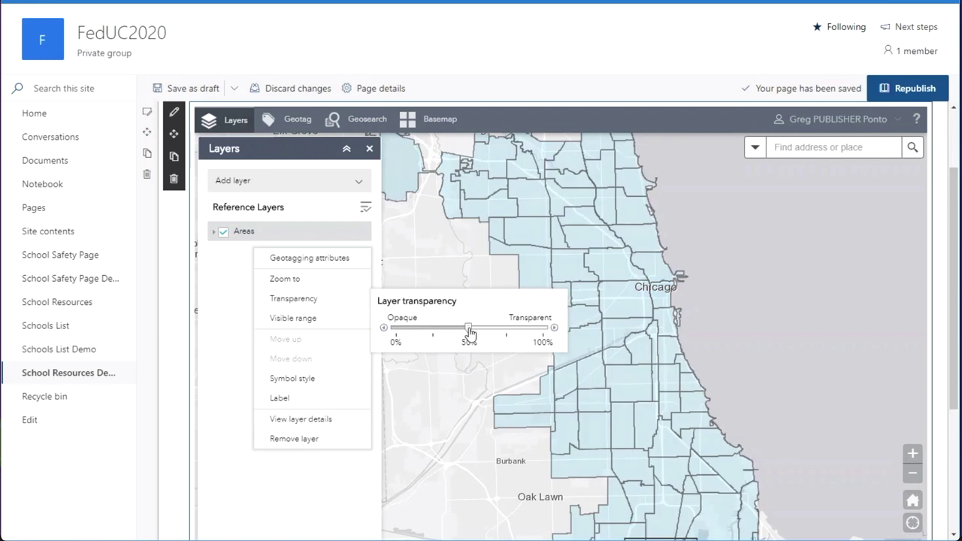
pyautogui.click(223, 279)
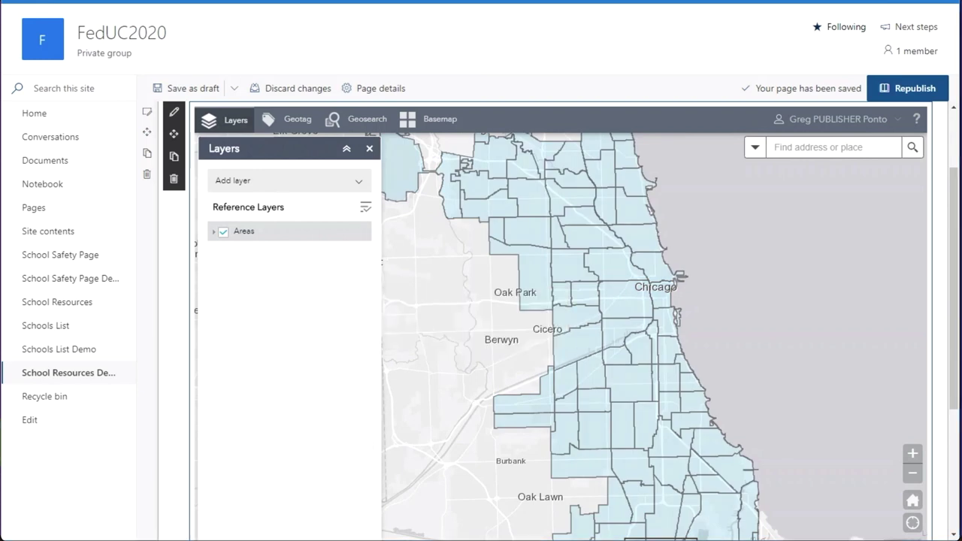
# Step: Add the High Crime view of the Chicago Schools list from SharePoint as a map layer
pyautogui.click(291, 183)
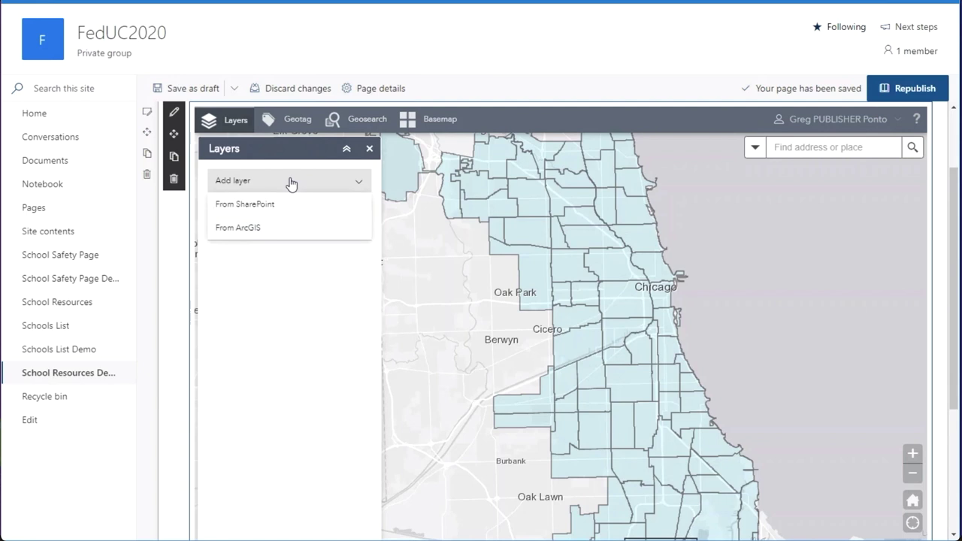
pyautogui.click(280, 206)
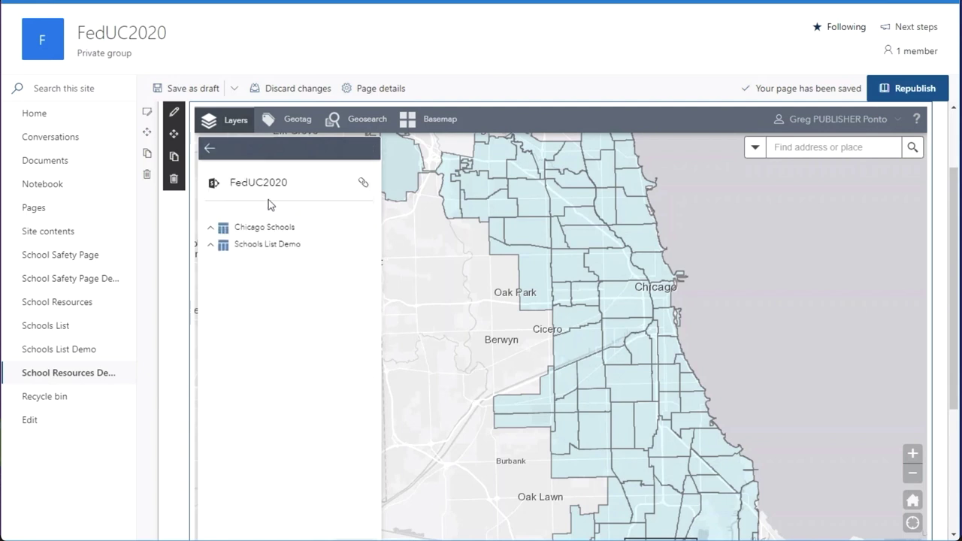
pyautogui.click(210, 219)
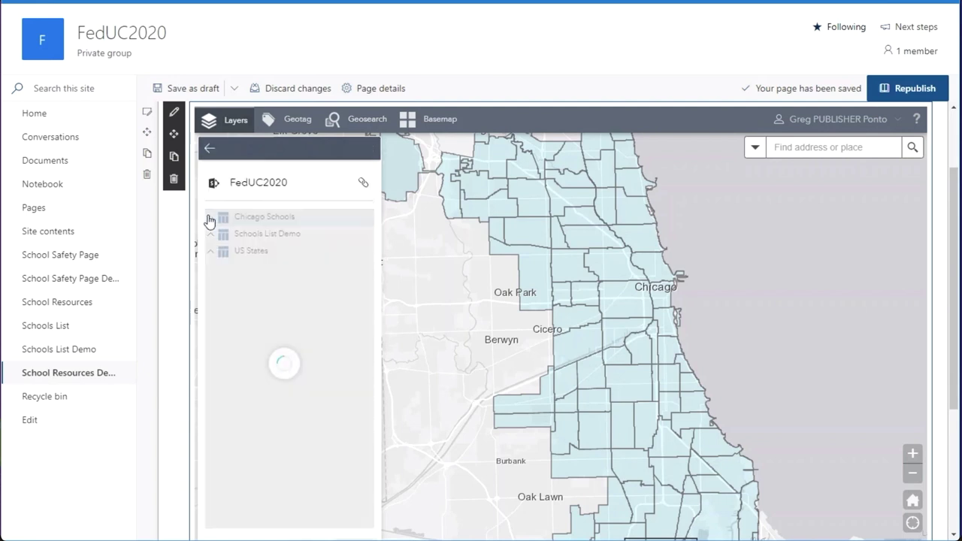
pyautogui.click(257, 259)
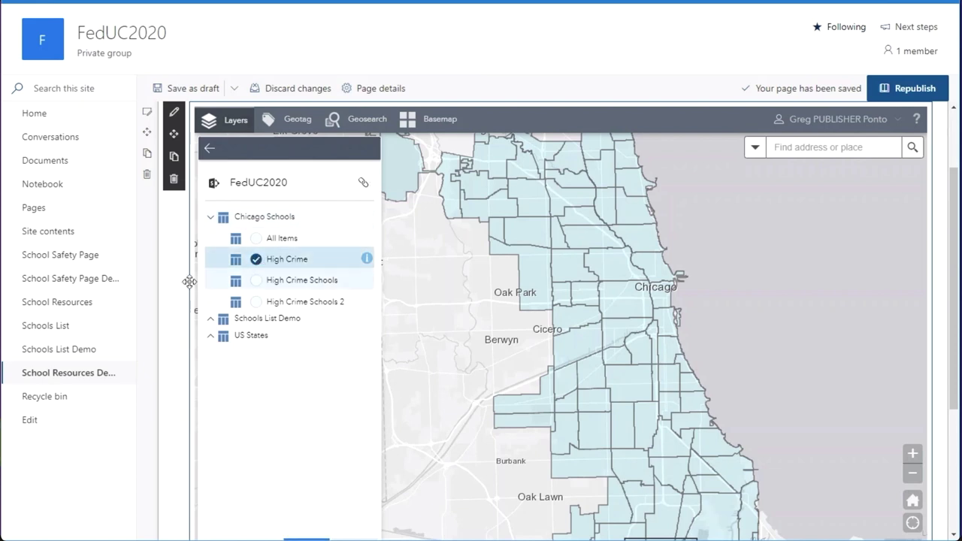
pyautogui.scroll(-2, 195, 316)
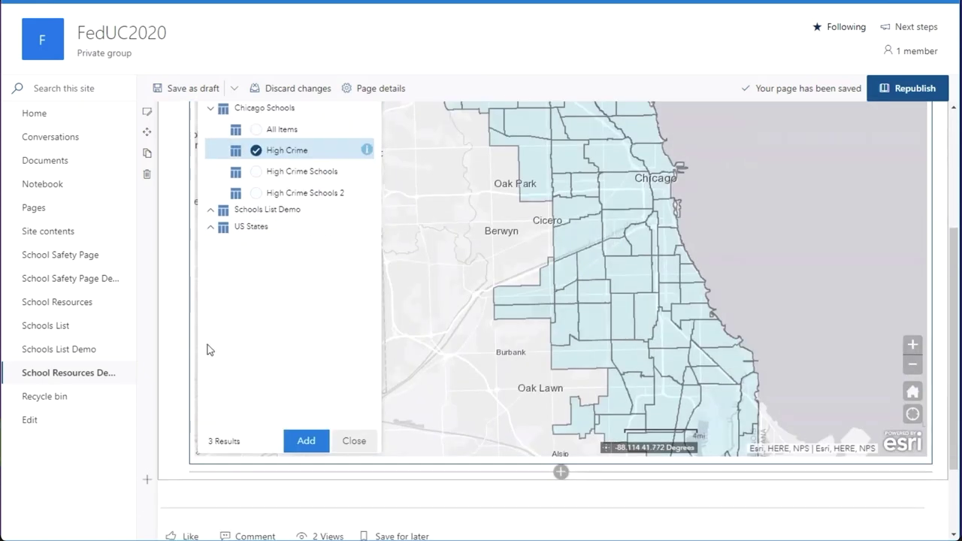
pyautogui.click(305, 442)
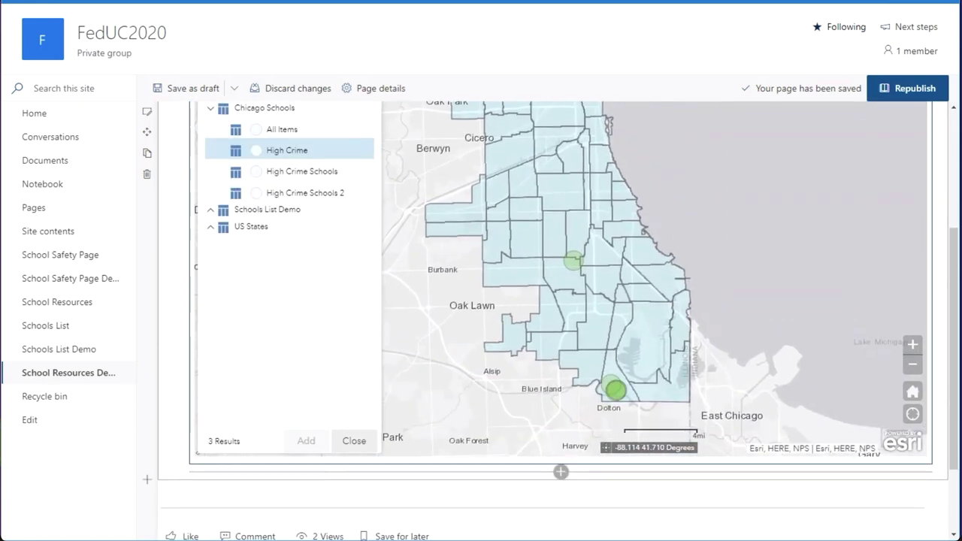
pyautogui.click(354, 505)
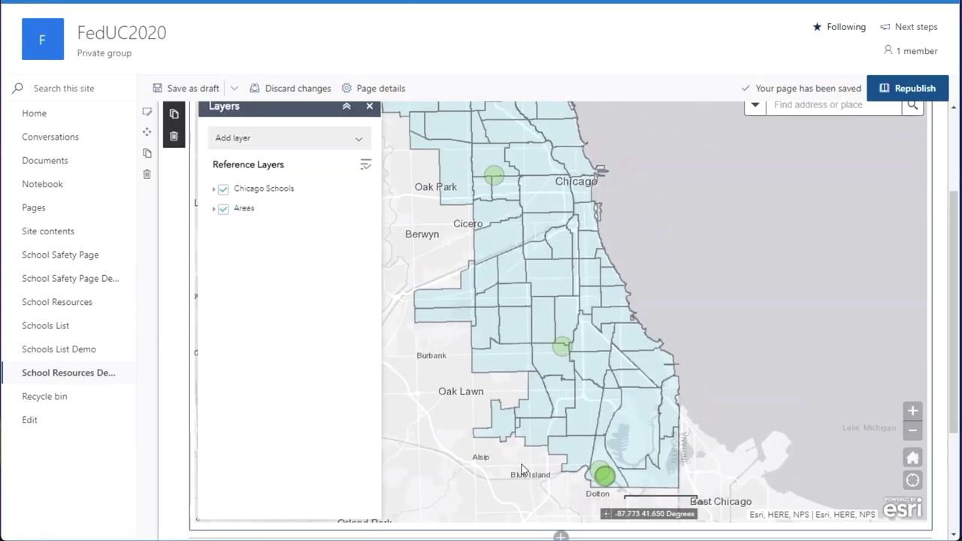
# Step: Give the Chicago Schools layer's symbols a red fill with 0% transparency
pyautogui.scroll(1, 951, 353)
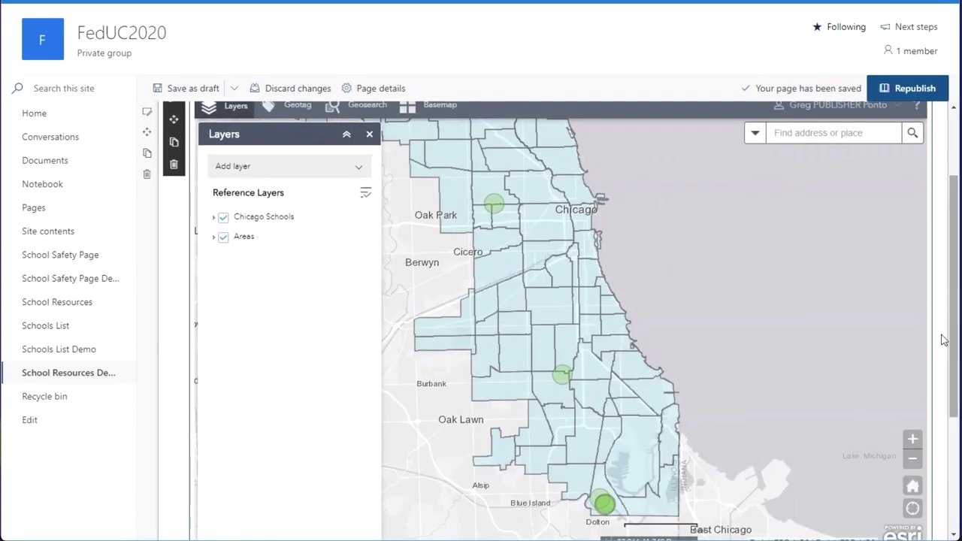
pyautogui.click(364, 217)
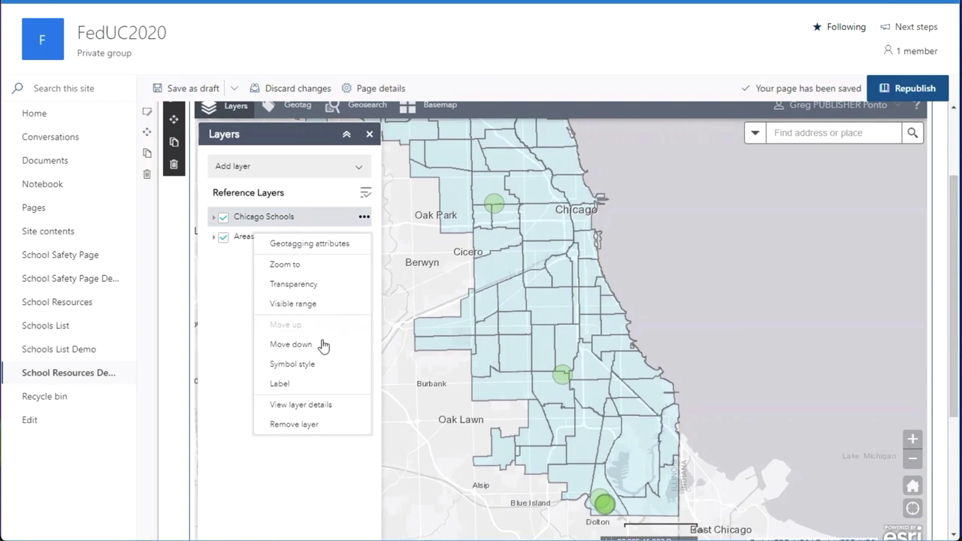
pyautogui.click(315, 368)
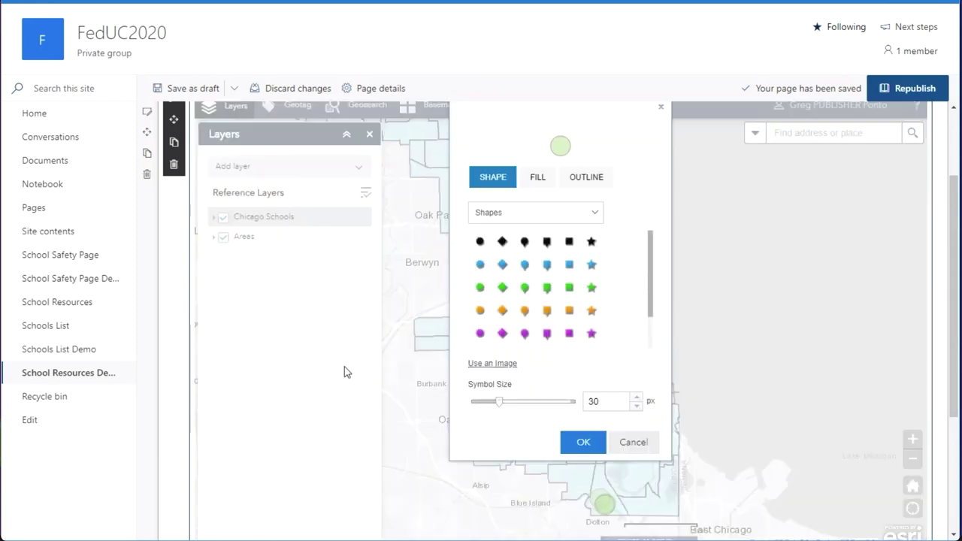
pyautogui.click(537, 178)
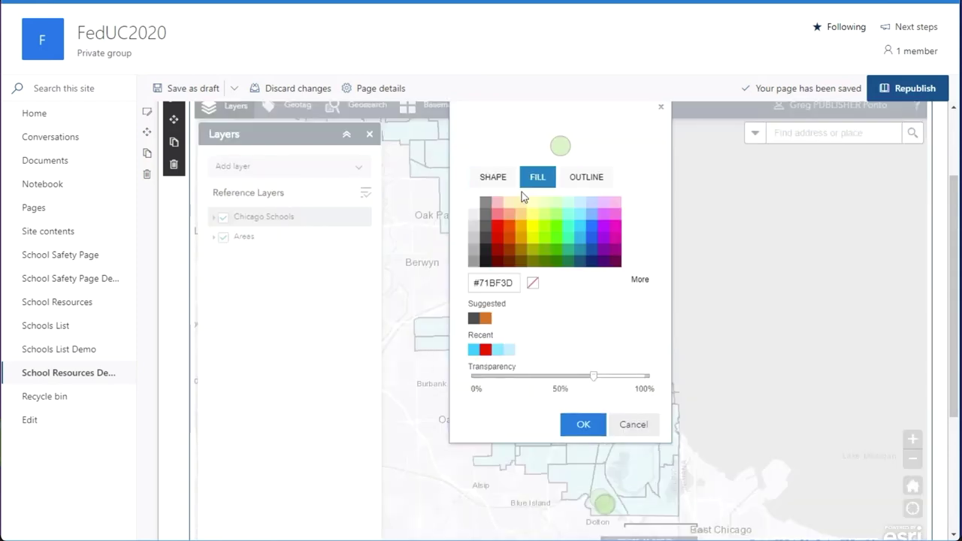
pyautogui.click(498, 225)
pyautogui.moveTo(592, 376); pyautogui.dragTo(457, 377)
pyautogui.click(591, 426)
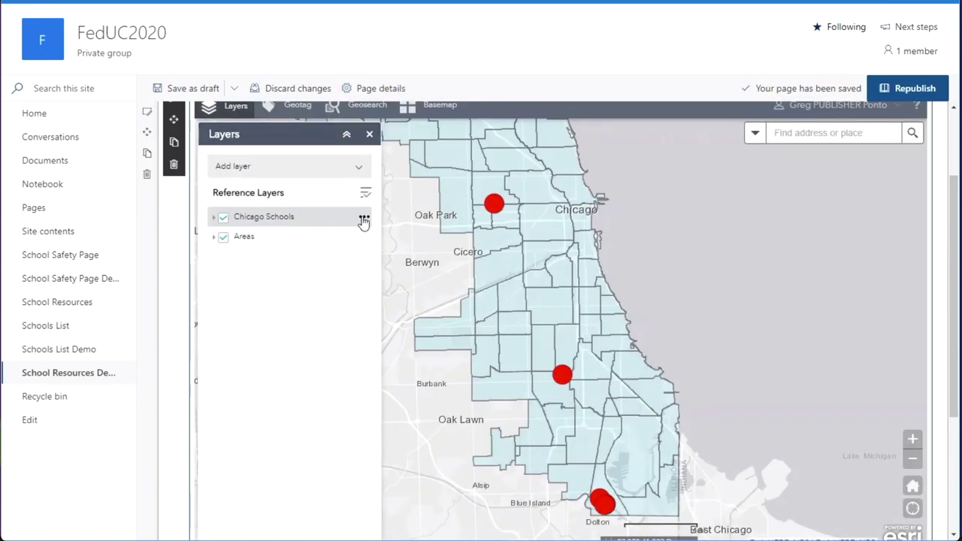
# Step: Reduce the symbol size of the Chicago Schools layer
pyautogui.click(364, 217)
pyautogui.click(326, 369)
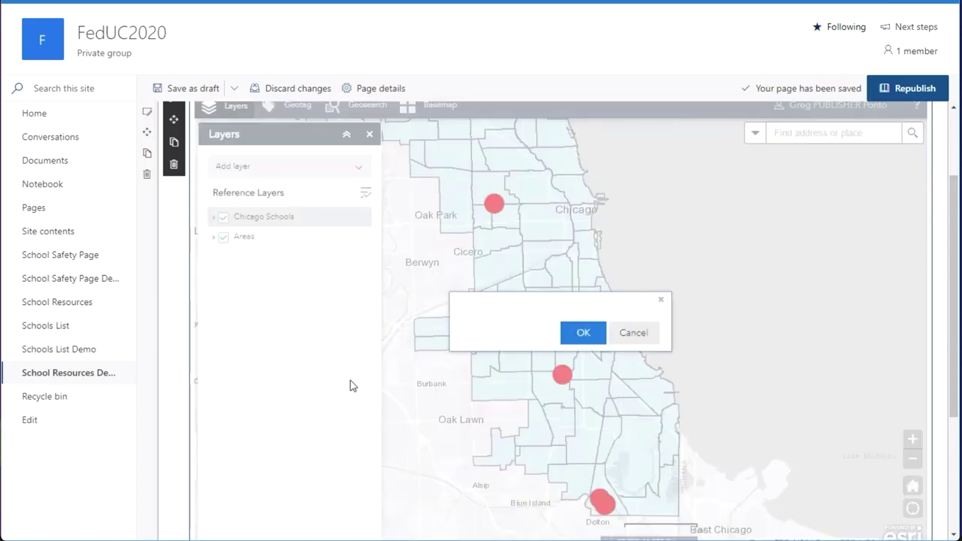
pyautogui.moveTo(499, 403); pyautogui.dragTo(489, 404)
pyautogui.click(571, 433)
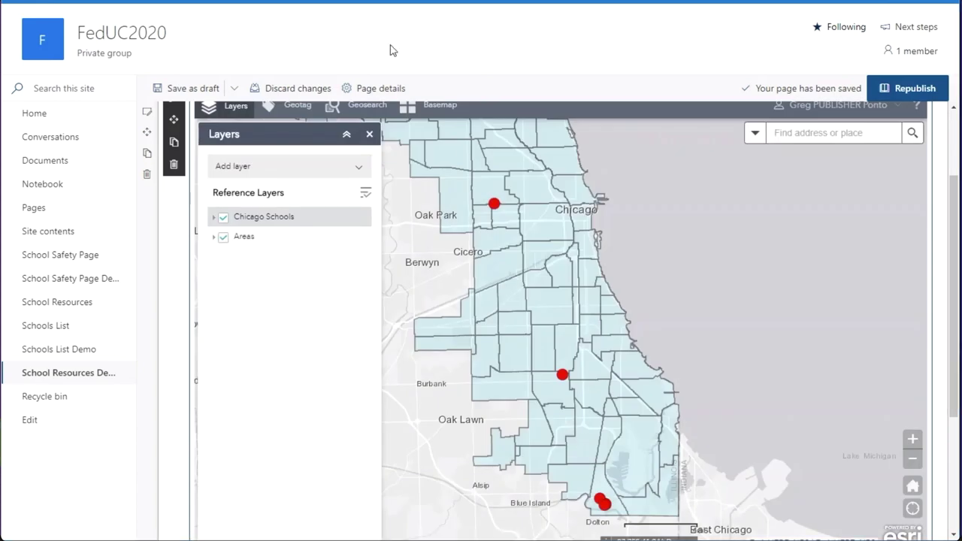
# Step: Rename the Chicago Schools layer as Schools and collapse its legend
pyautogui.click(270, 218)
pyautogui.doubleClick(270, 217)
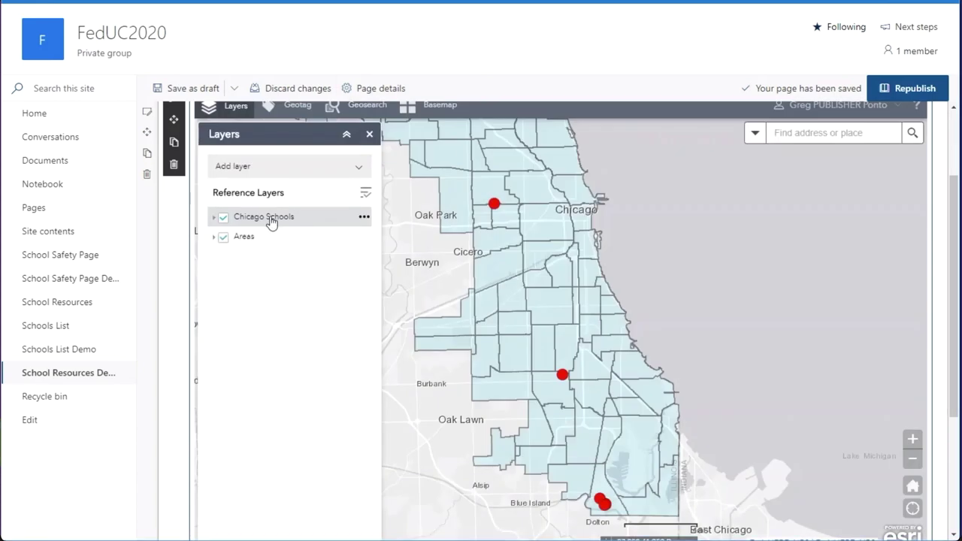
pyautogui.write('Schools')
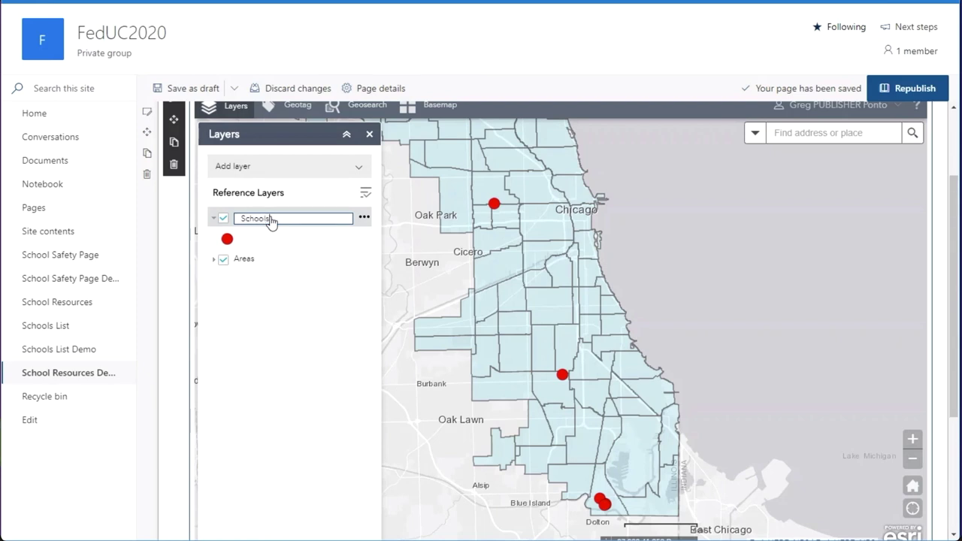
pyautogui.press('Return')
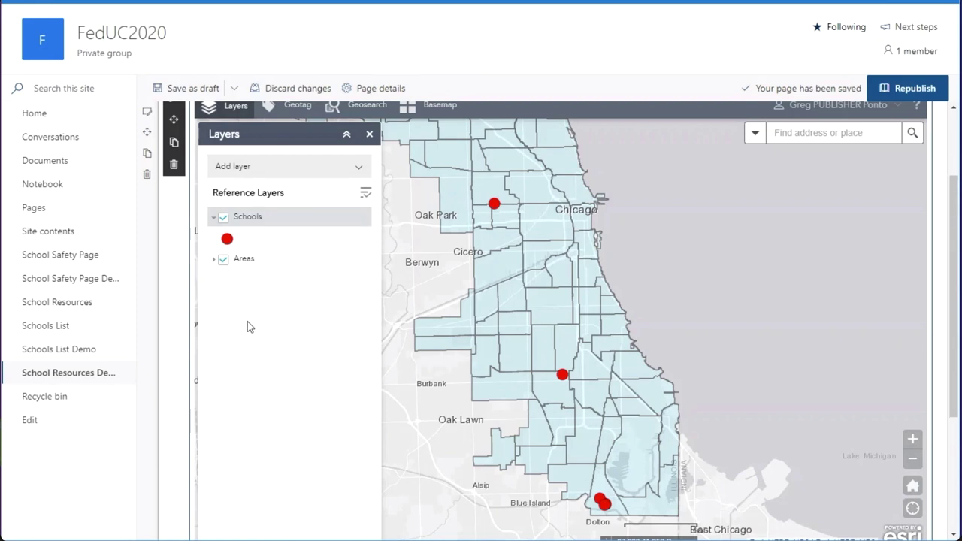
pyautogui.click(213, 216)
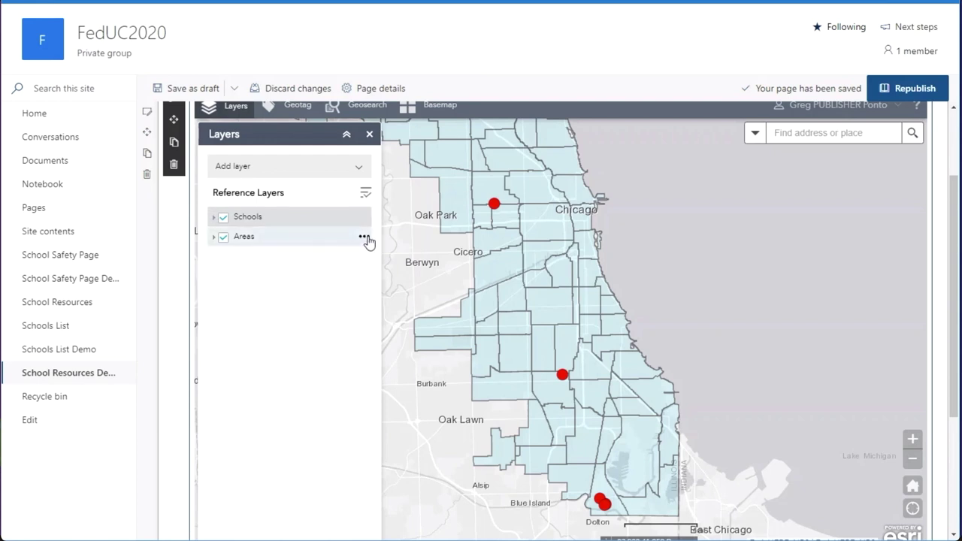
# Step: Set COMMUNITY as the geotagging attribute of the Areas layer
pyautogui.click(365, 237)
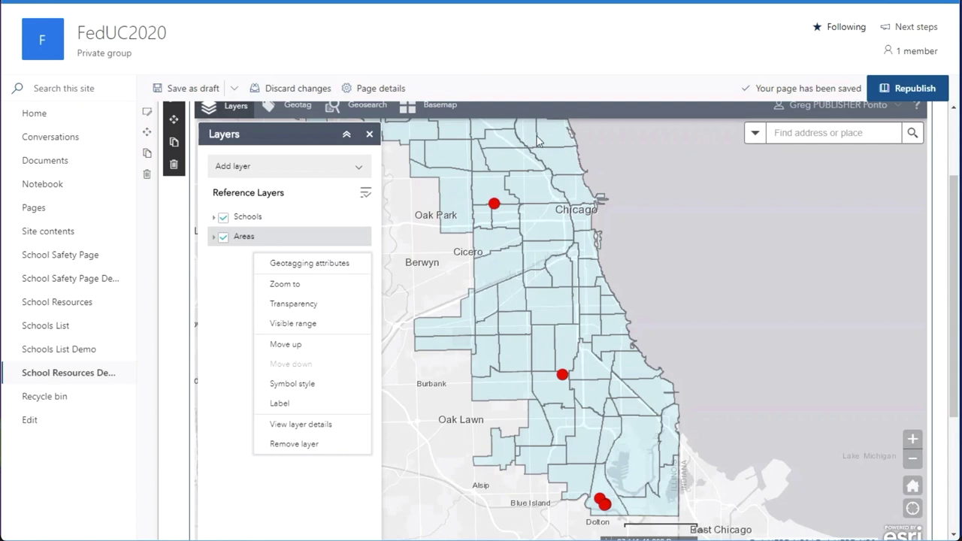
pyautogui.click(337, 269)
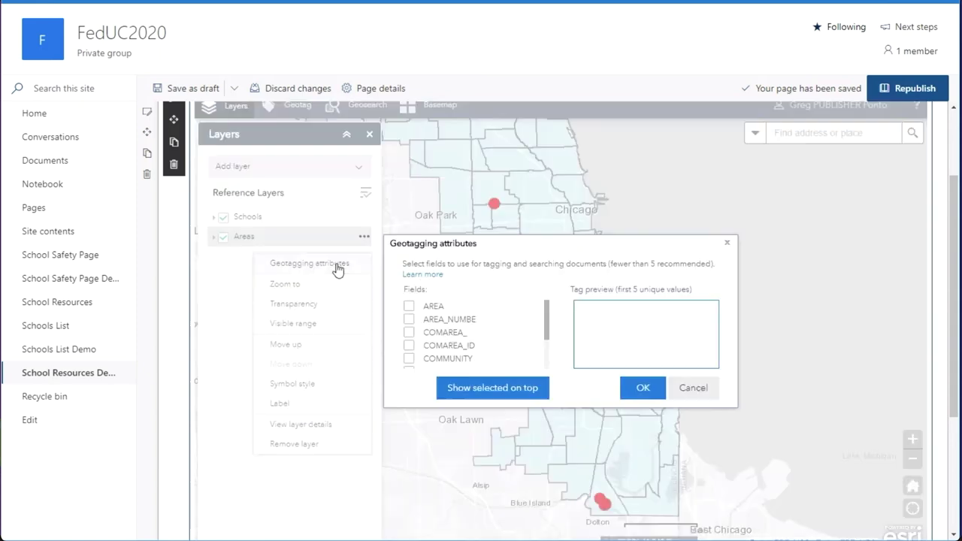
pyautogui.click(409, 359)
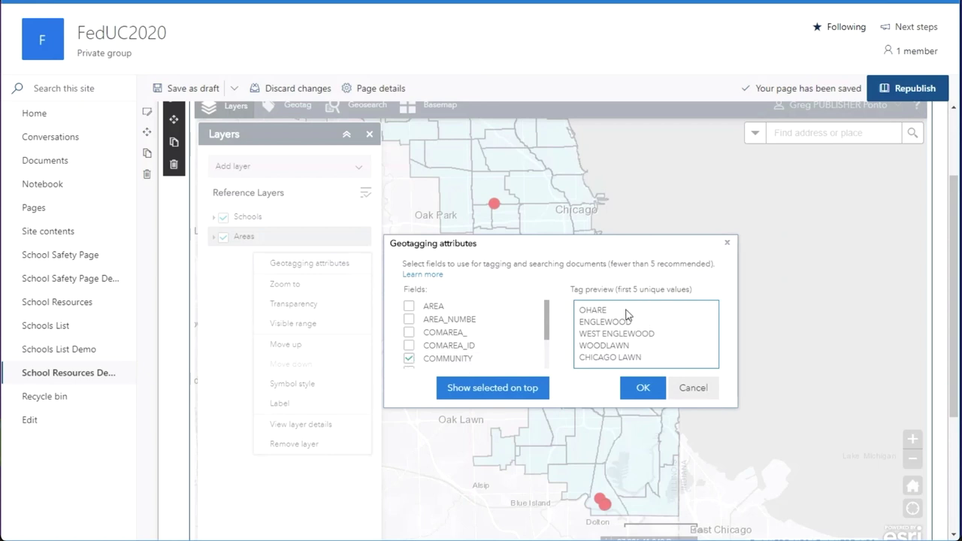
pyautogui.click(643, 388)
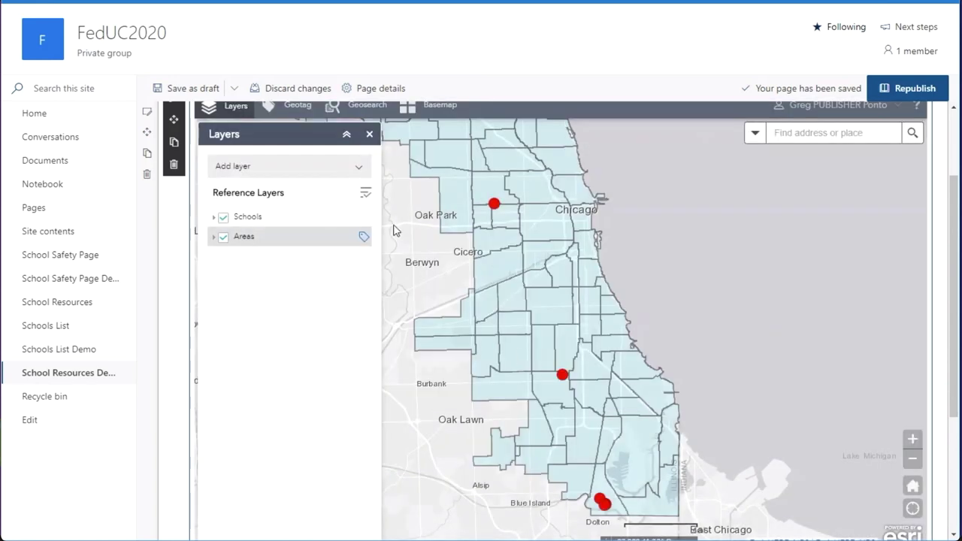
# Step: Set ID as the geotagging attribute of the Schools layer
pyautogui.click(364, 217)
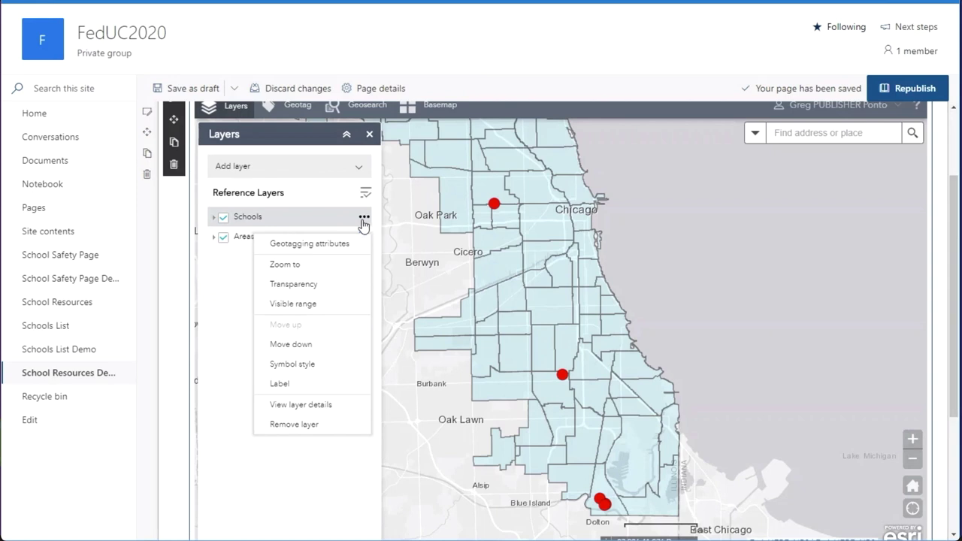
pyautogui.click(348, 245)
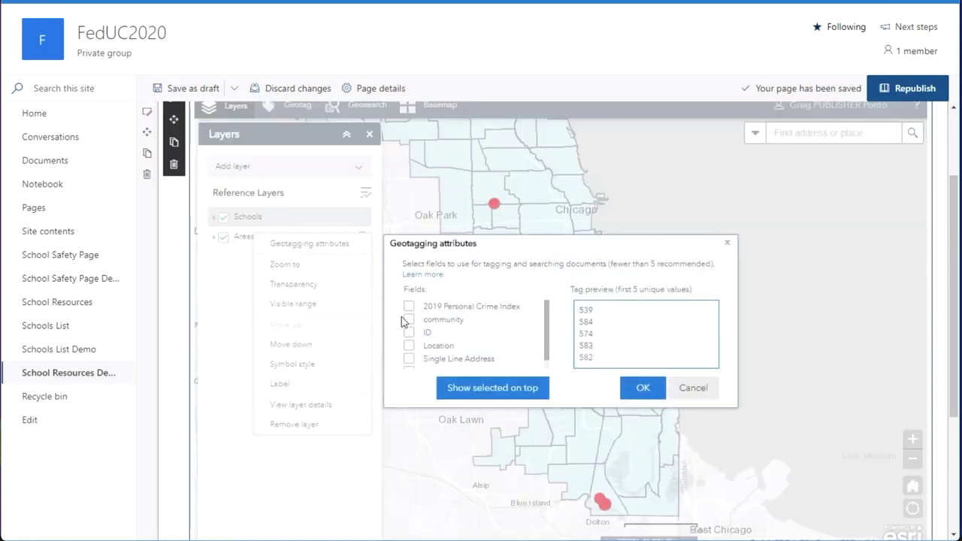
pyautogui.click(408, 333)
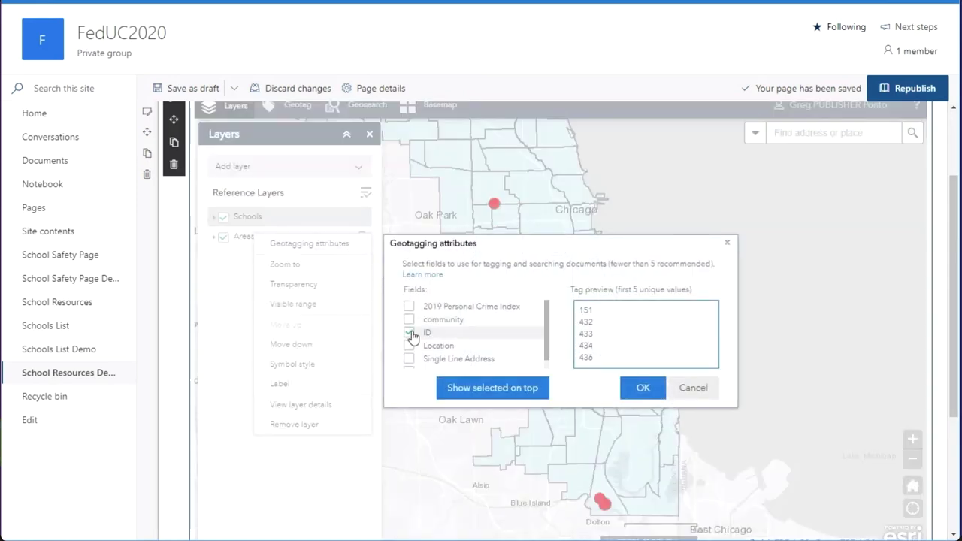
pyautogui.click(644, 390)
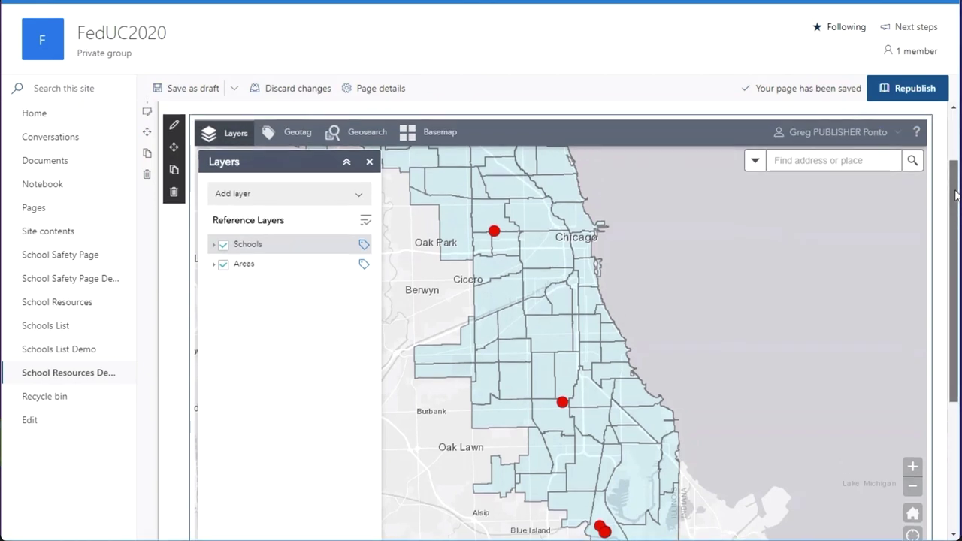
# Step: Republish the page and open the Documents library for geotagging
pyautogui.click(914, 89)
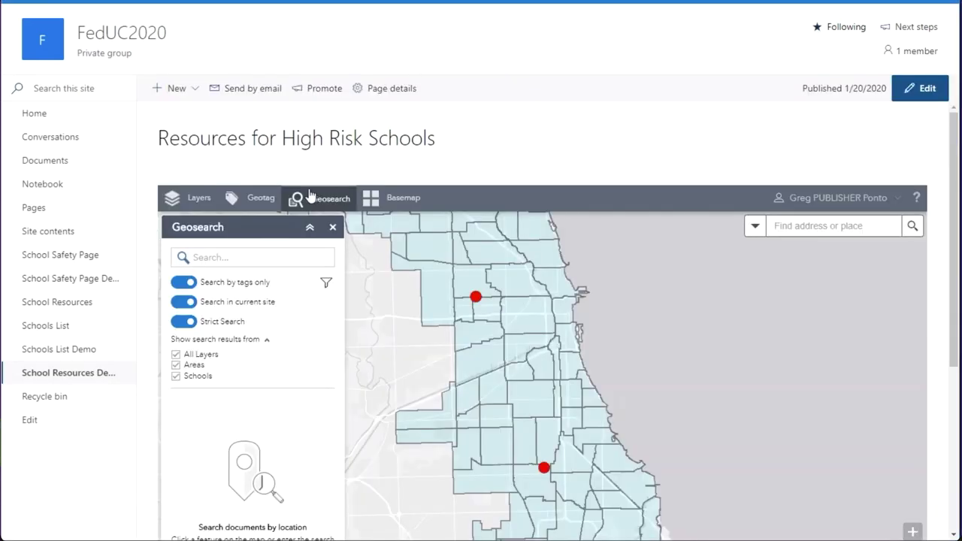
pyautogui.click(256, 198)
pyautogui.scroll(-1, 948, 199)
pyautogui.scroll(-2, 943, 226)
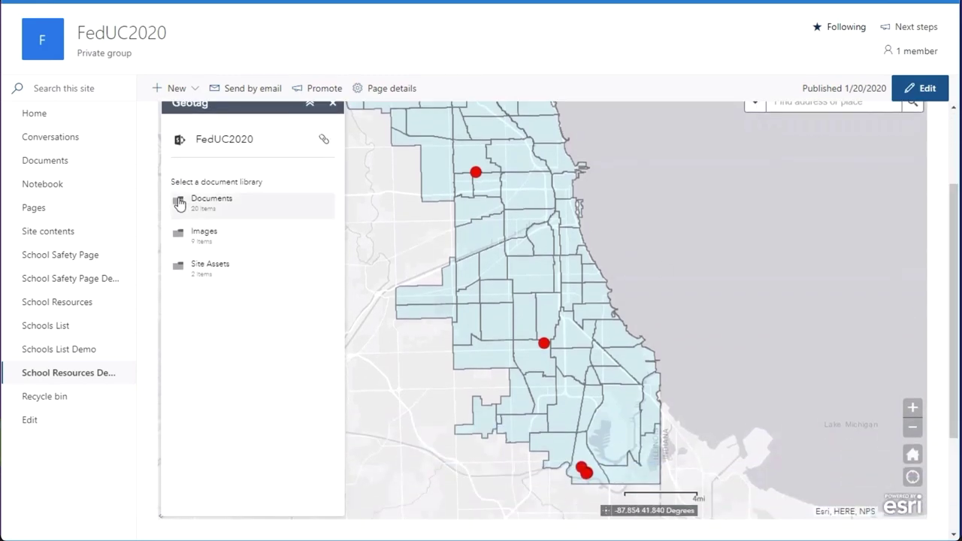
pyautogui.click(179, 203)
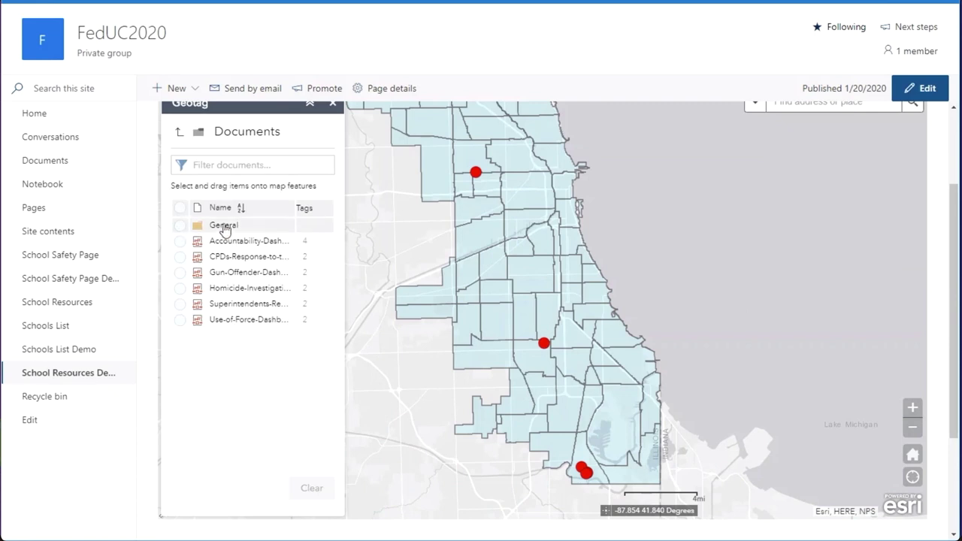
# Step: Check the General folder's contents, then geotag all its documents with the community area just above the northern school marker
pyautogui.click(224, 227)
pyautogui.click(179, 132)
pyautogui.click(181, 227)
pyautogui.moveTo(216, 232); pyautogui.dragTo(478, 156)
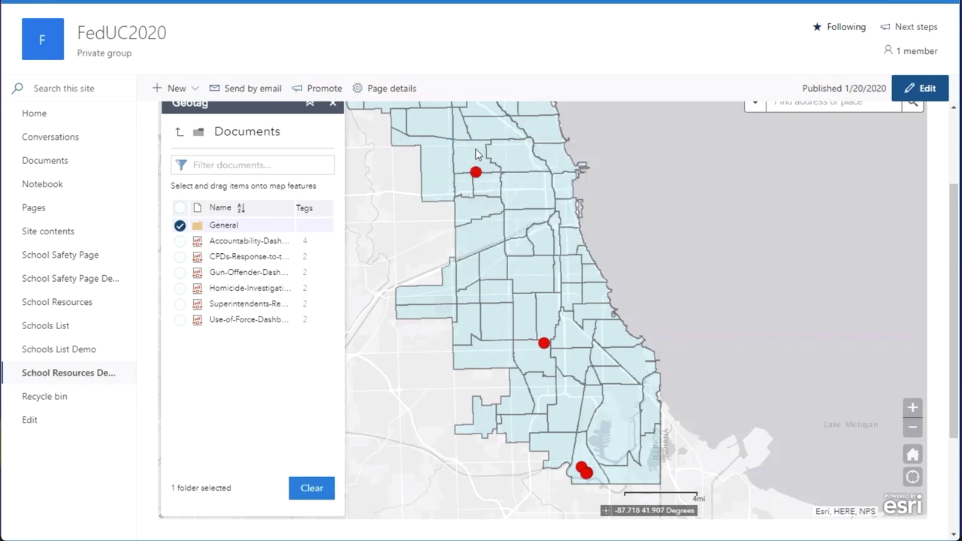
pyautogui.click(451, 374)
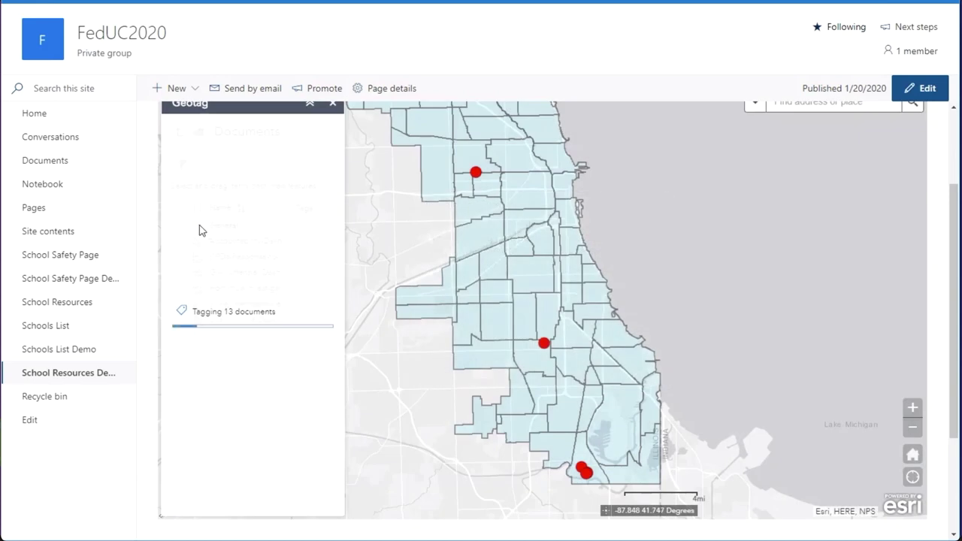
# Step: Geotag the General folder's documents with the community areas next to the middle and southern school markers
pyautogui.moveTo(201, 230); pyautogui.dragTo(535, 357)
pyautogui.click(454, 365)
pyautogui.moveTo(224, 225); pyautogui.dragTo(581, 452)
pyautogui.click(452, 366)
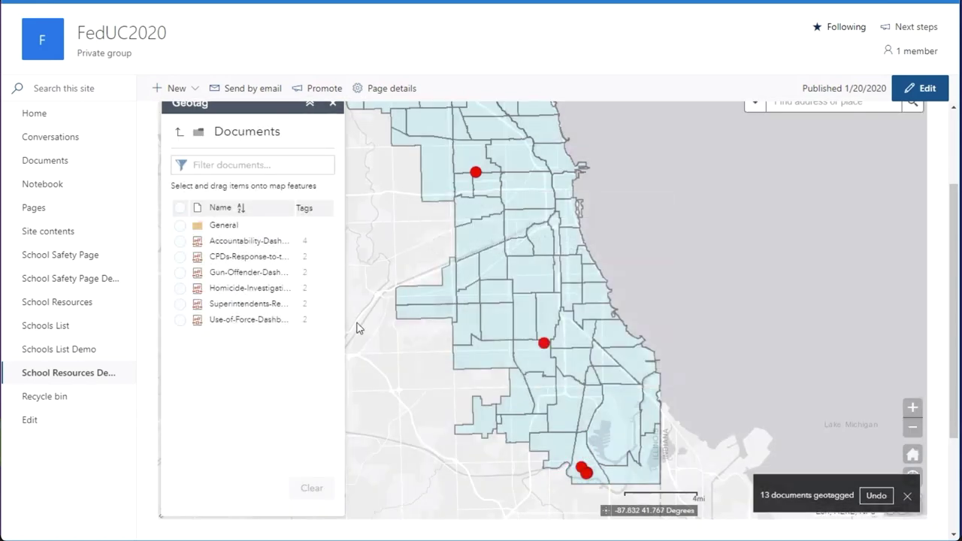
# Step: Review the document tags of 4thJuly-final.pdf in the General folder and return to the Documents library
pyautogui.click(225, 227)
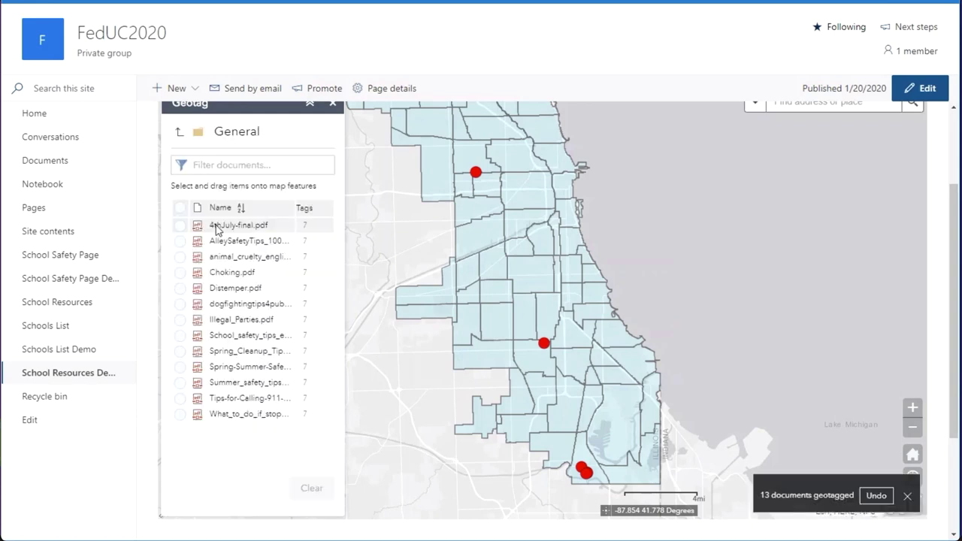
pyautogui.click(305, 228)
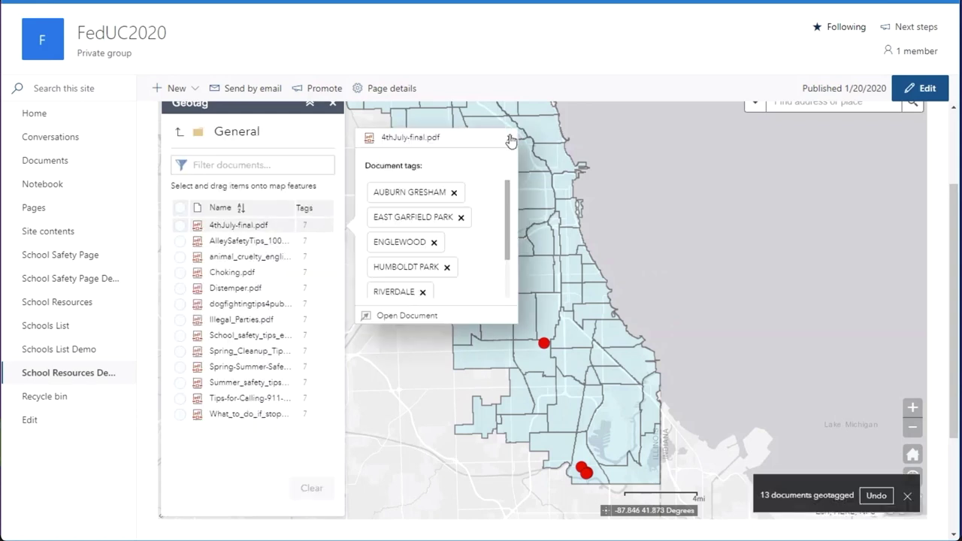
pyautogui.click(511, 138)
pyautogui.click(178, 132)
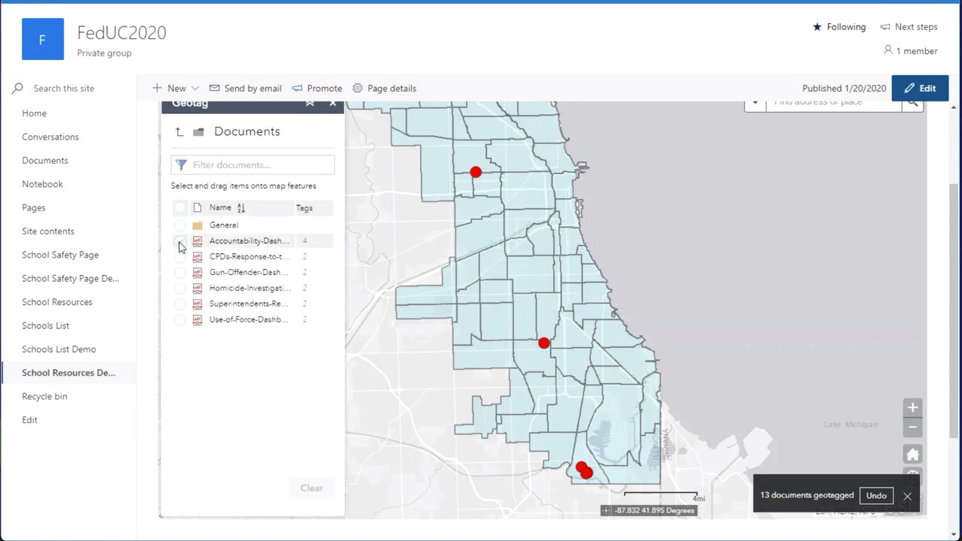
# Step: Geotag the Accountability-Dashboard, CPDs-Response and Gun-Offender-Dashboard documents with the northern, middle and southern schools respectively, and check the last document's tags
pyautogui.moveTo(218, 247); pyautogui.dragTo(476, 179)
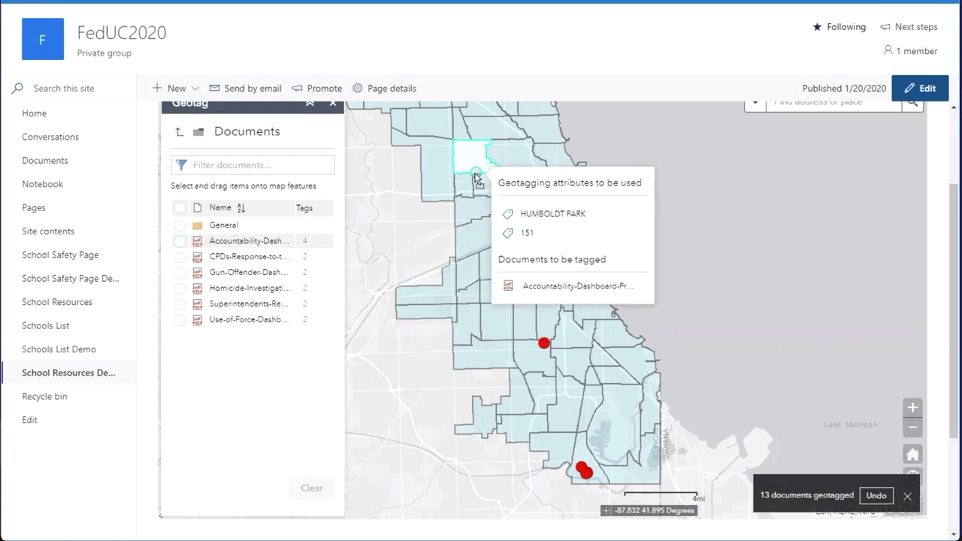
pyautogui.moveTo(476, 179); pyautogui.dragTo(475, 179)
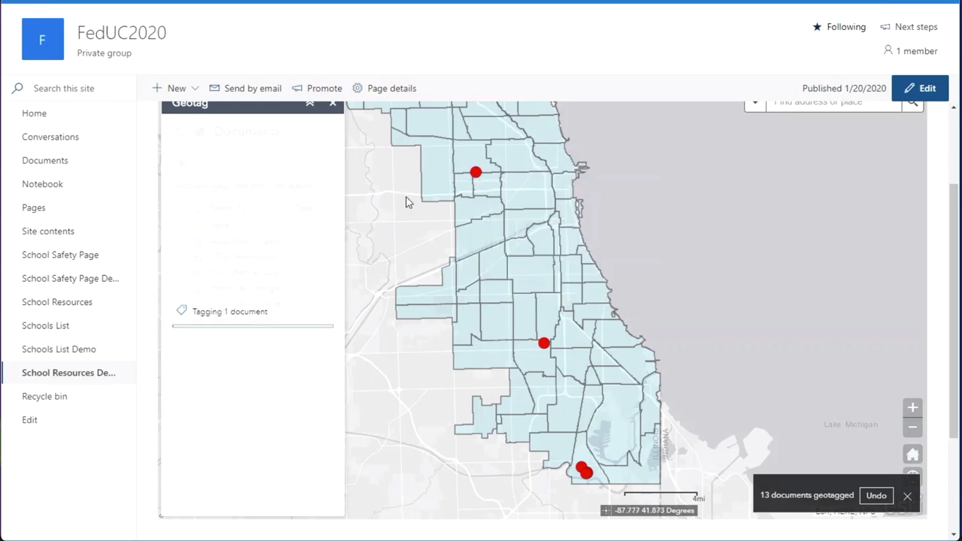
pyautogui.moveTo(220, 262)
pyautogui.mouseDown()
pyautogui.moveTo(378, 318)
pyautogui.moveTo(533, 290)
pyautogui.moveTo(546, 346)
pyautogui.mouseUp()
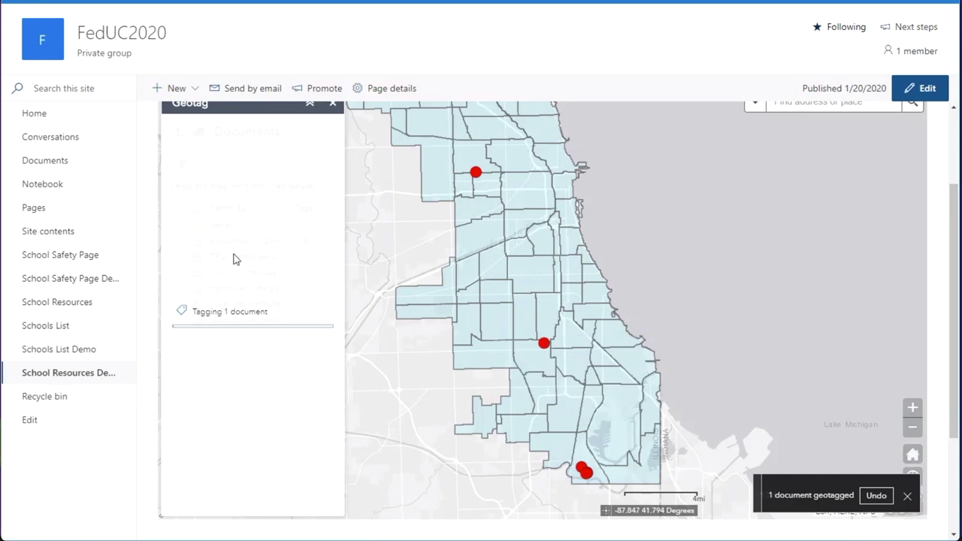
pyautogui.moveTo(249, 274)
pyautogui.mouseDown()
pyautogui.moveTo(460, 349)
pyautogui.moveTo(583, 472)
pyautogui.mouseUp()
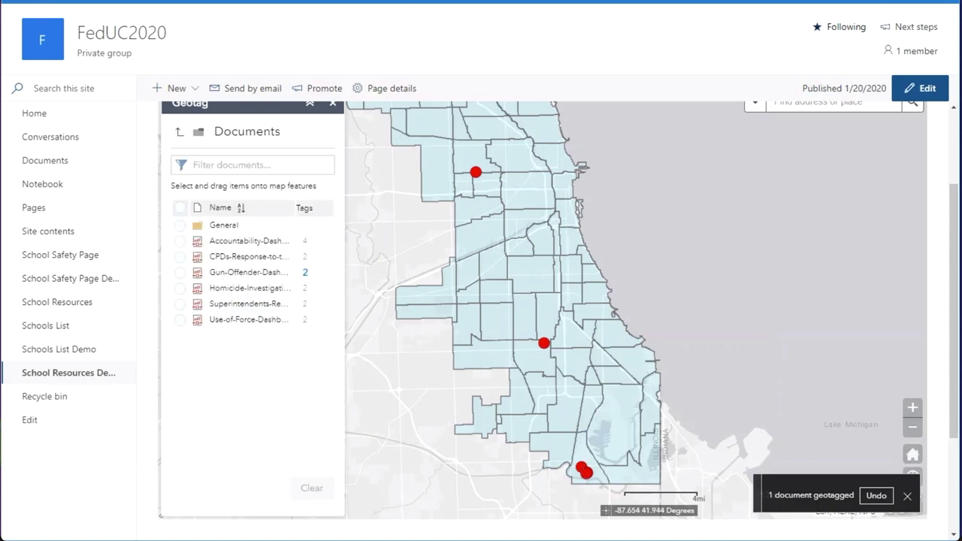
pyautogui.click(309, 275)
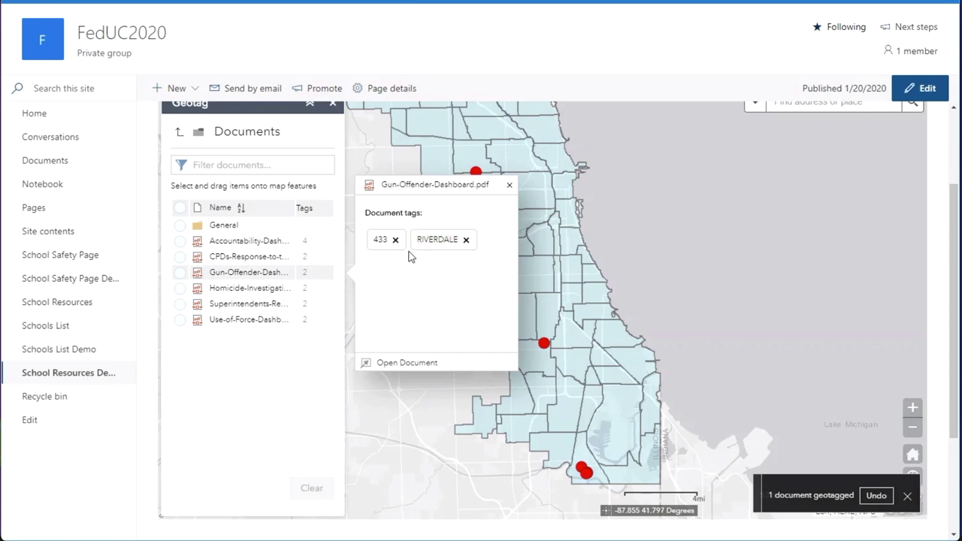
pyautogui.click(509, 185)
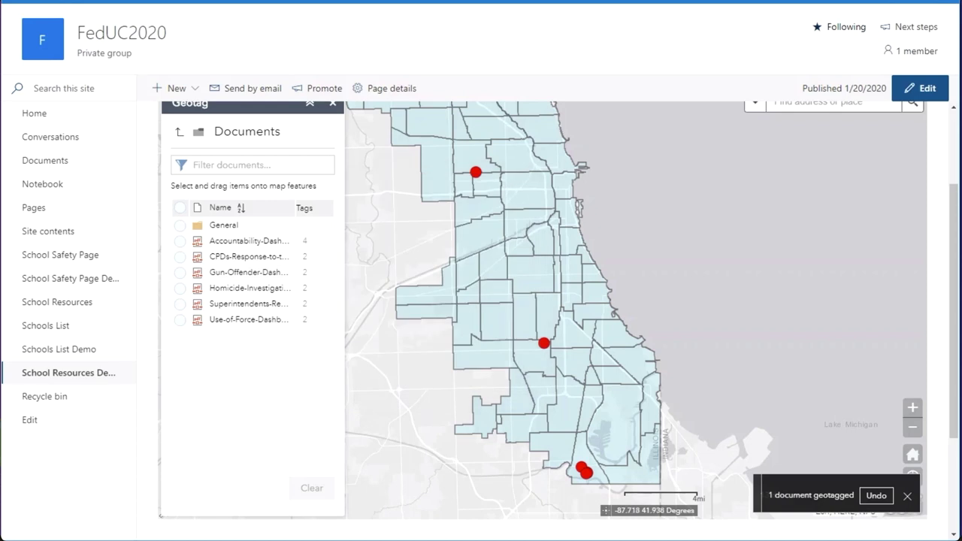
# Step: Geosearch for documents tagged with the Humboldt Park area and open the Tips-for-Calling-911-and-311 result
pyautogui.scroll(1, 335, 98)
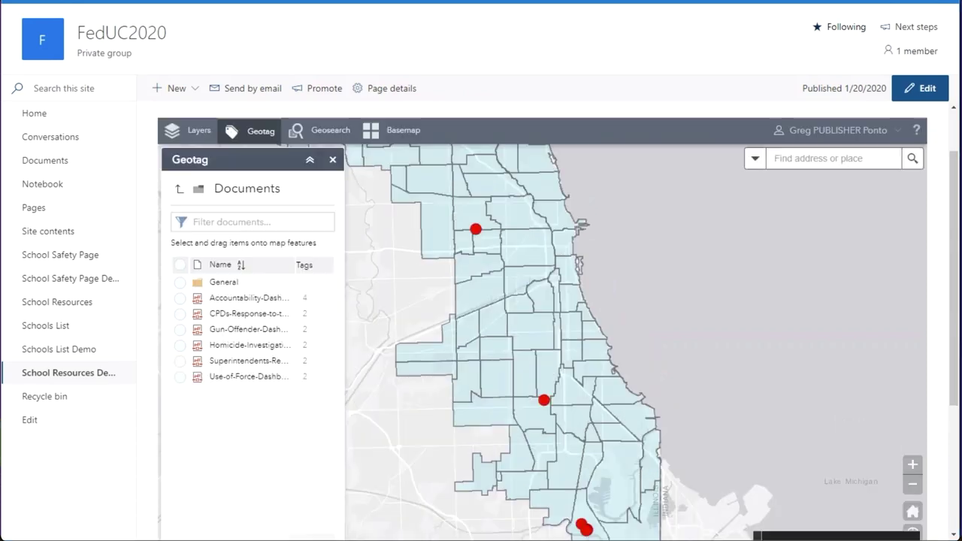
pyautogui.click(327, 132)
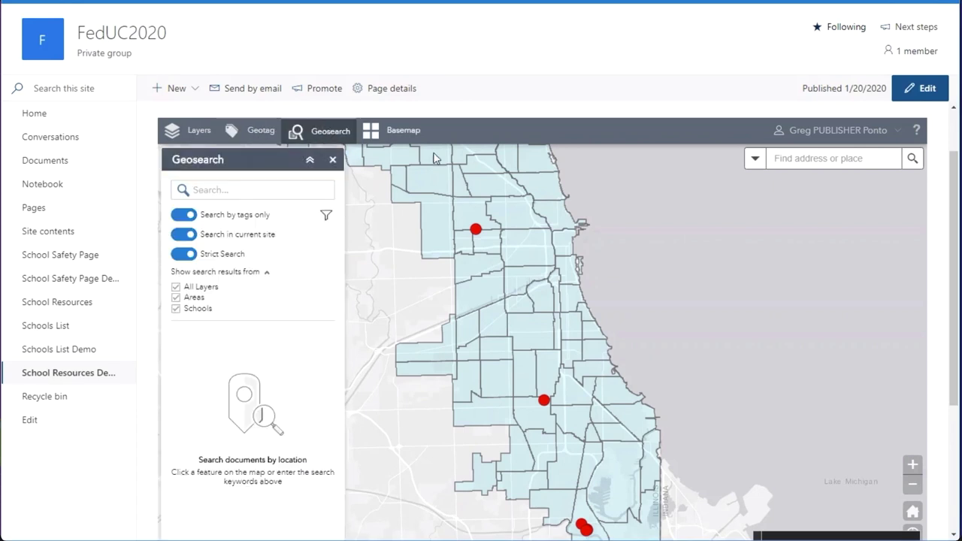
pyautogui.click(469, 216)
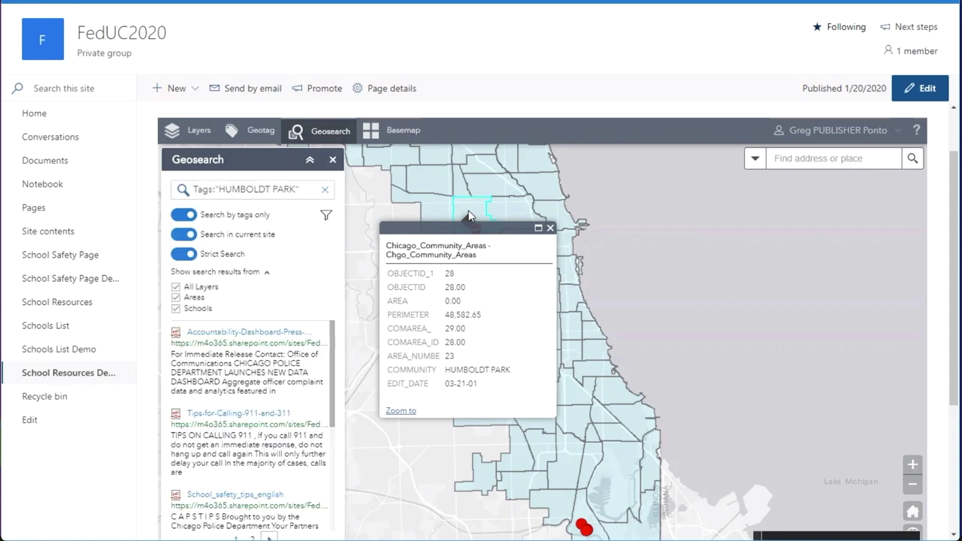
pyautogui.click(256, 420)
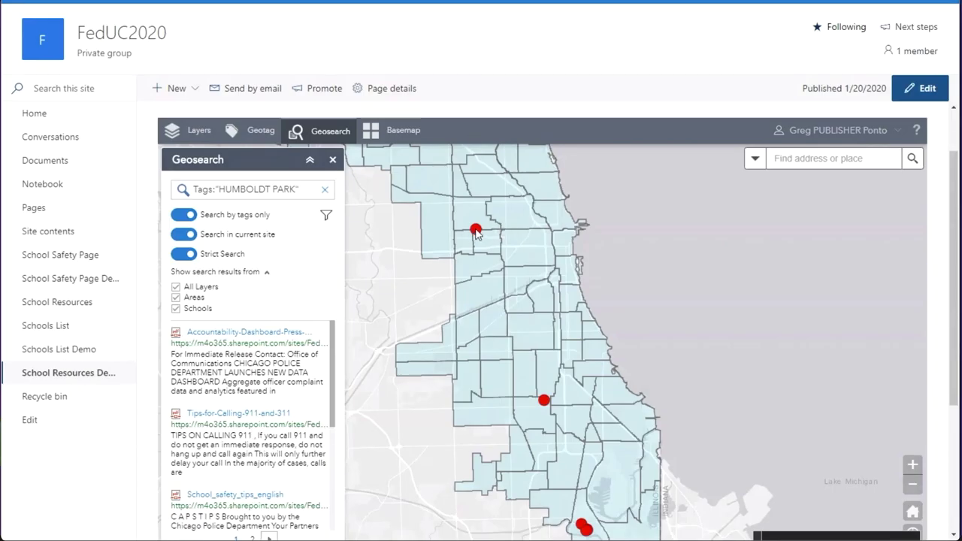
# Step: Geosearch for documents tagged with school 151 in Humboldt Park, view the Accountability-Dashboard press release and return to the map
pyautogui.click(476, 231)
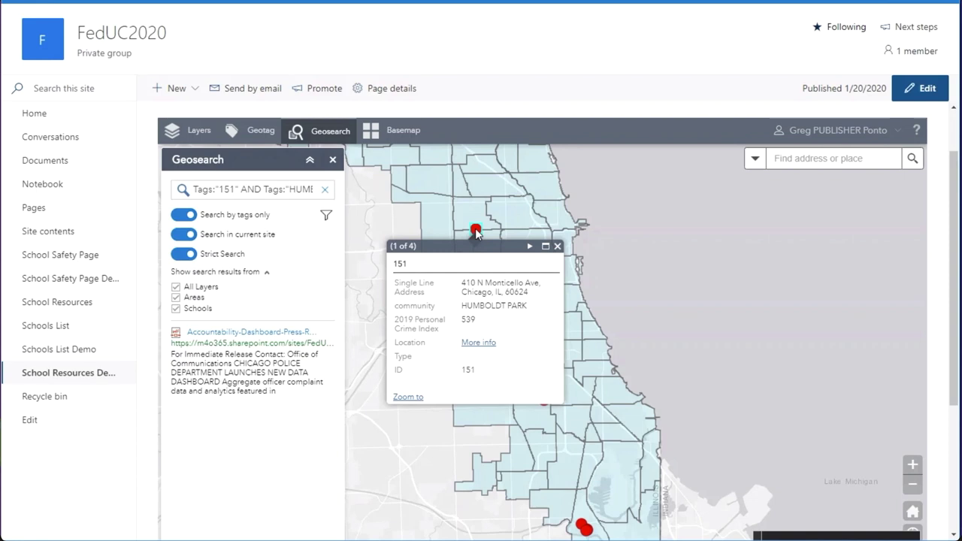
pyautogui.click(279, 333)
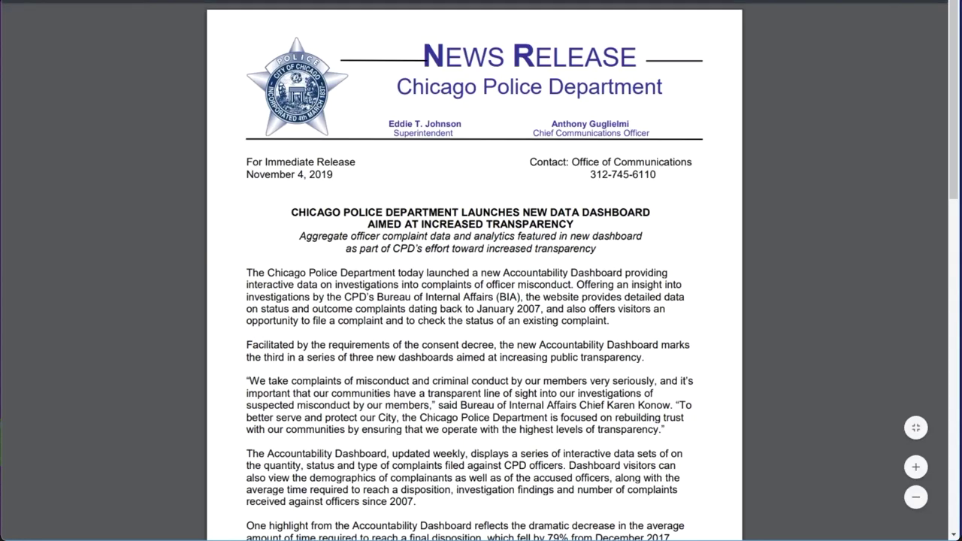
pyautogui.click(505, 6)
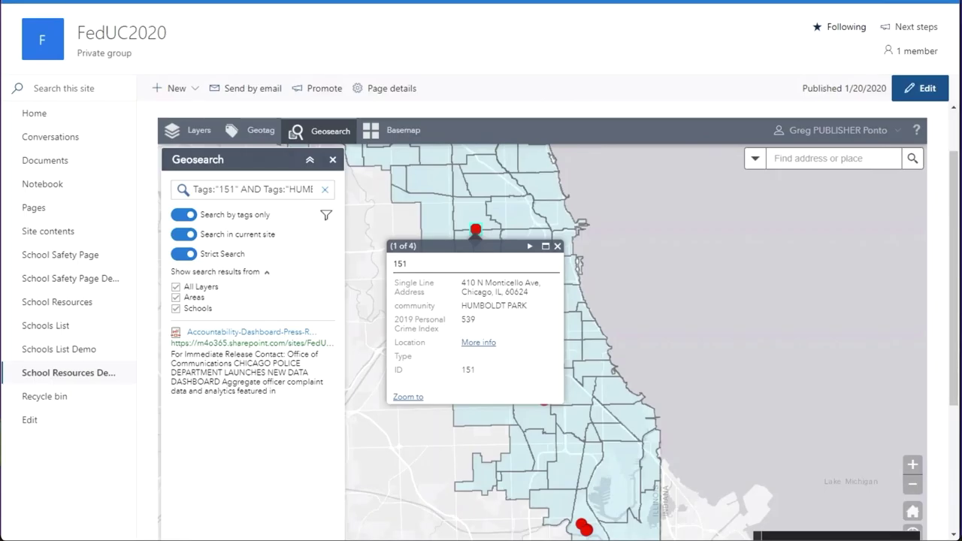
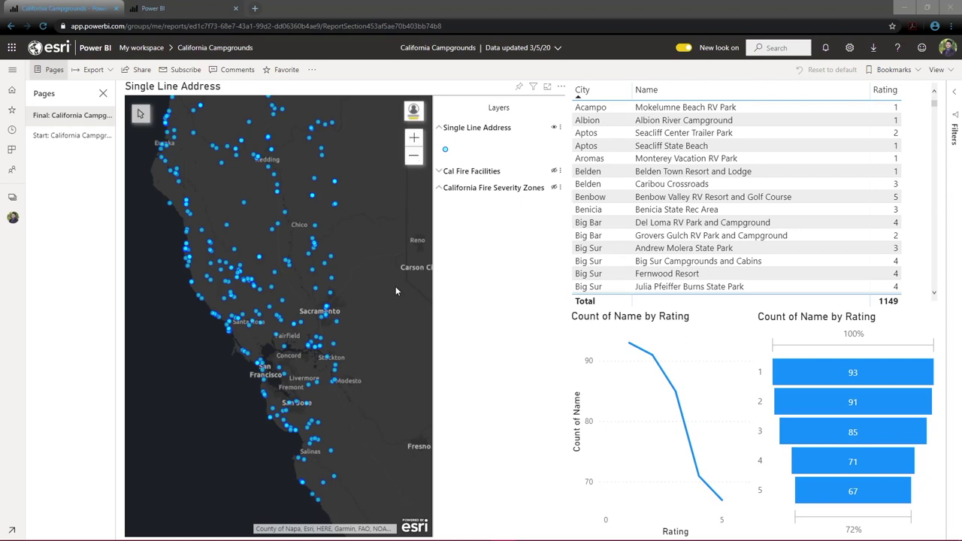
# Step: In the California Campgrounds report in Power BI, show the Cal Fire Facilities layer on the map
pyautogui.scroll(-1, 395, 286)
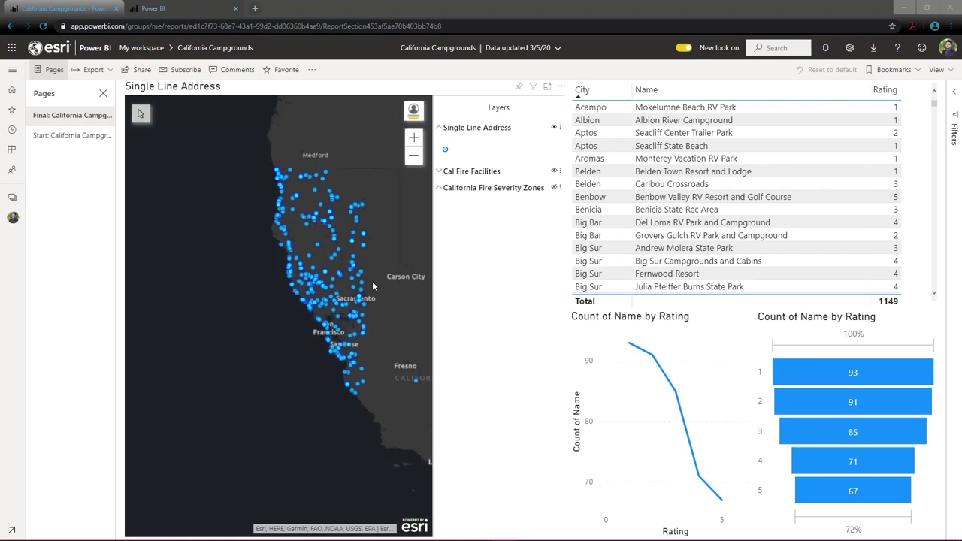
pyautogui.moveTo(373, 285); pyautogui.dragTo(356, 286)
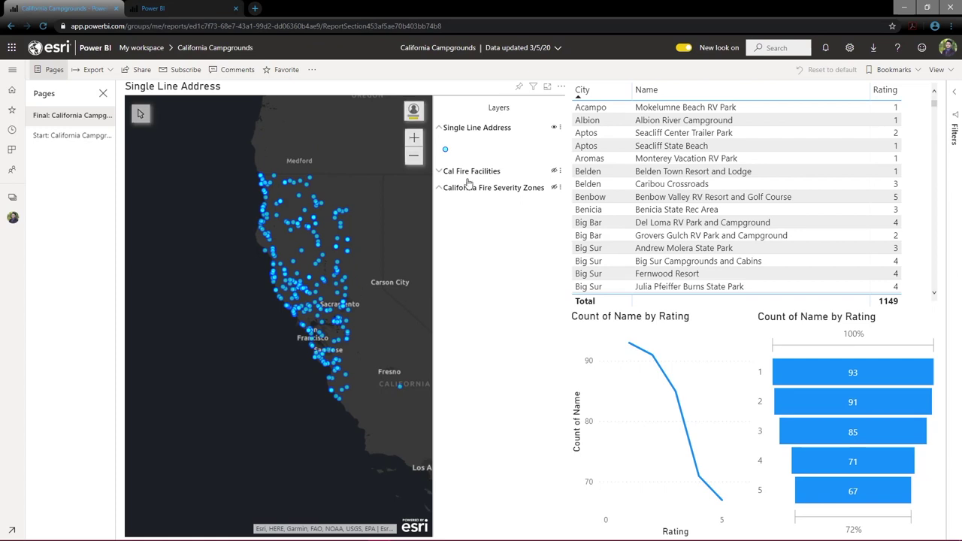
pyautogui.click(558, 171)
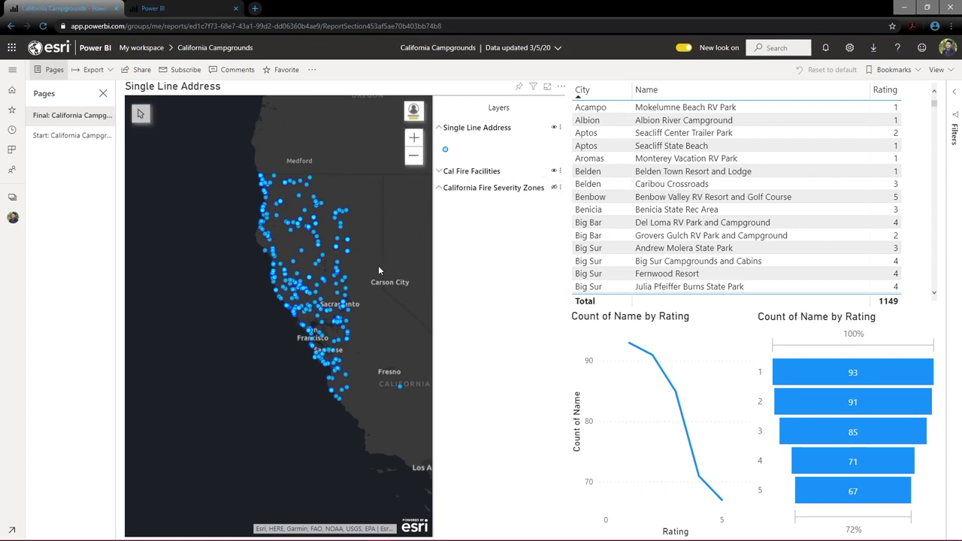
pyautogui.scroll(1, 368, 272)
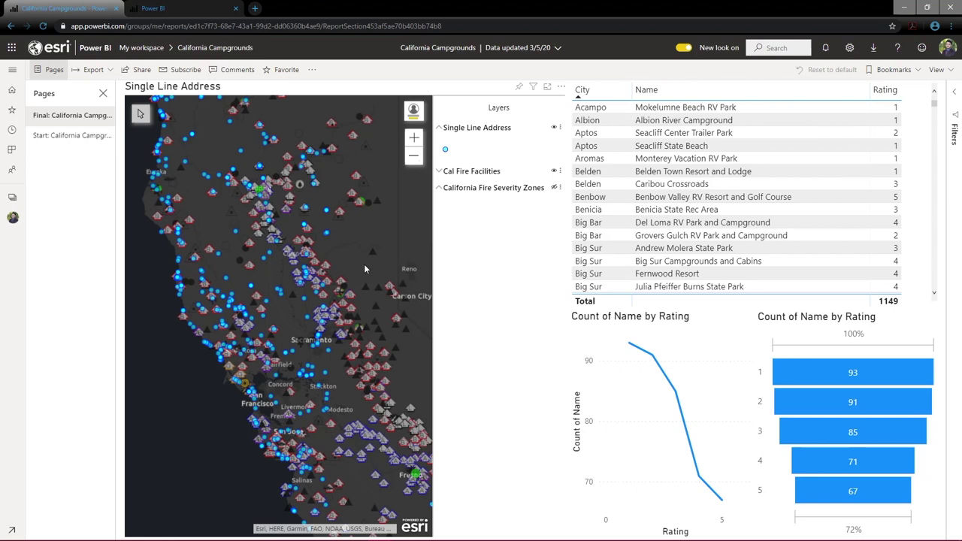
# Step: Hide the Cal Fire Facilities layer on the map and show the California Fire Severity Zones layer instead
pyautogui.click(553, 172)
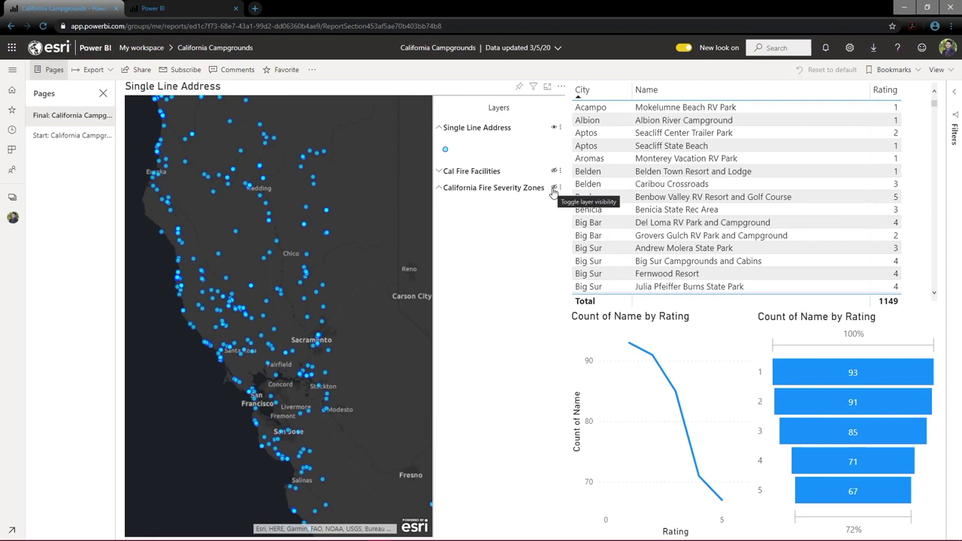
pyautogui.click(554, 188)
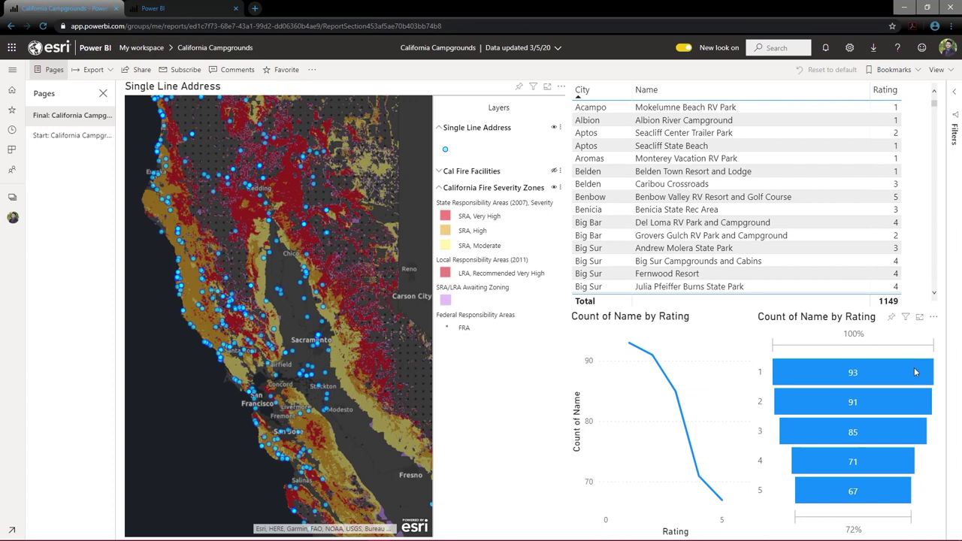
# Step: Filter the report to campgrounds rated 1 from the funnel chart and again from the line chart, clearing the selection each time
pyautogui.moveTo(914, 369)
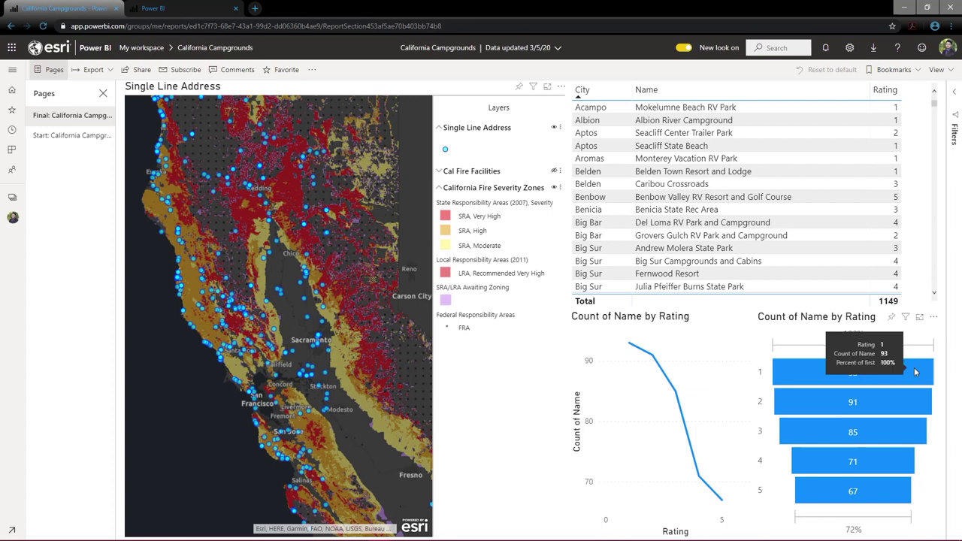
pyautogui.moveTo(817, 389)
pyautogui.moveTo(828, 371)
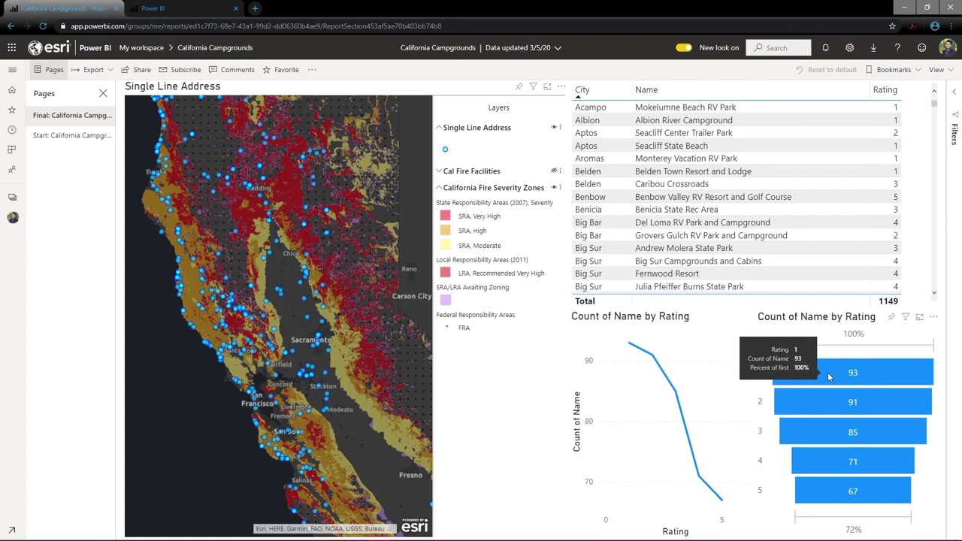
pyautogui.click(829, 376)
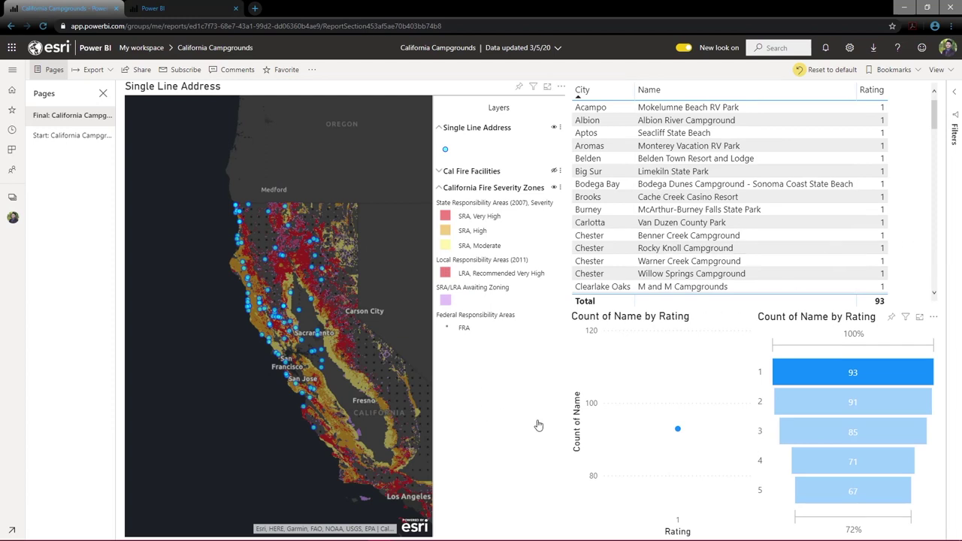
pyautogui.click(614, 507)
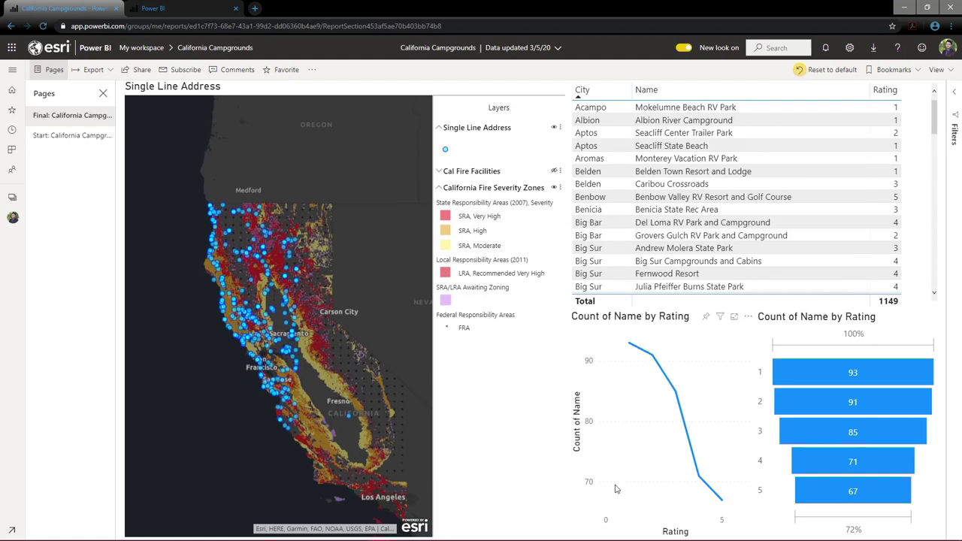
pyautogui.click(629, 344)
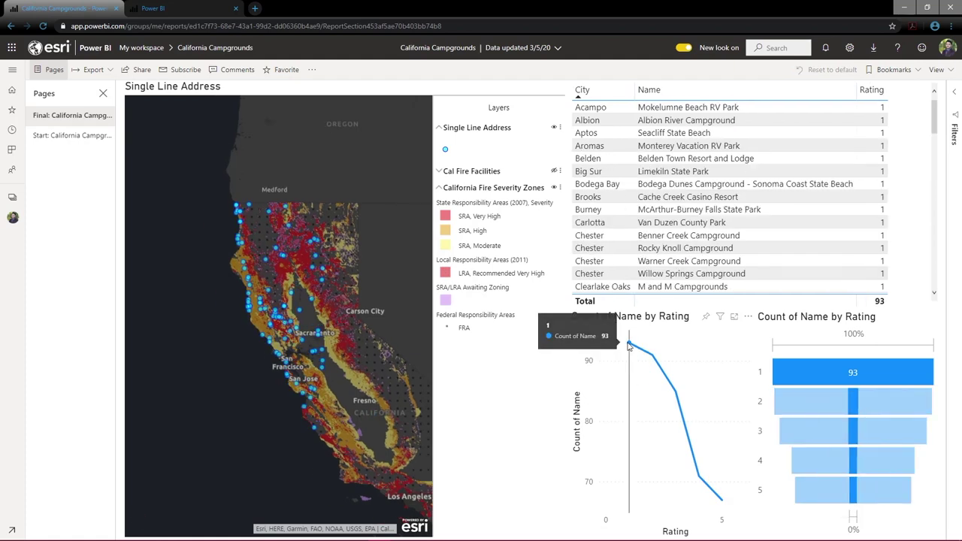
pyautogui.moveTo(630, 347)
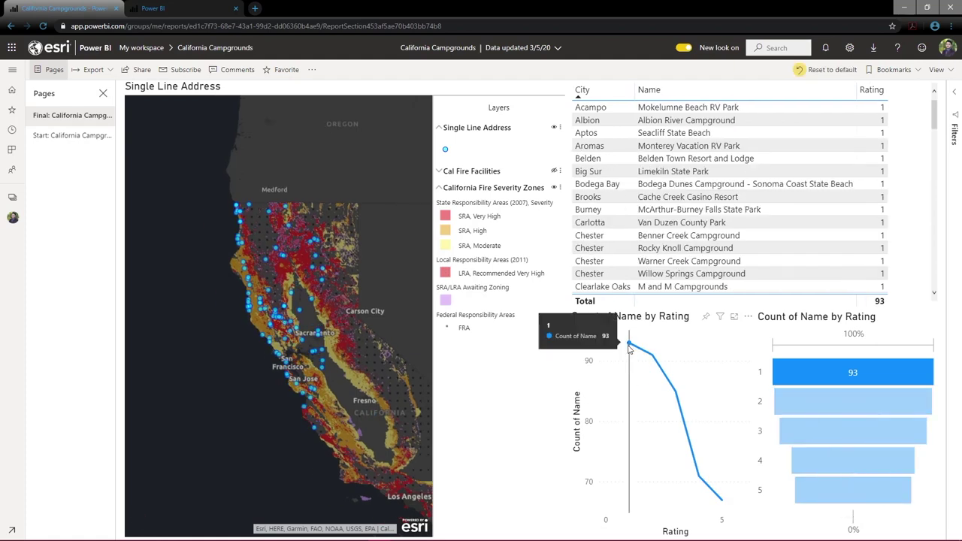
pyautogui.click(213, 333)
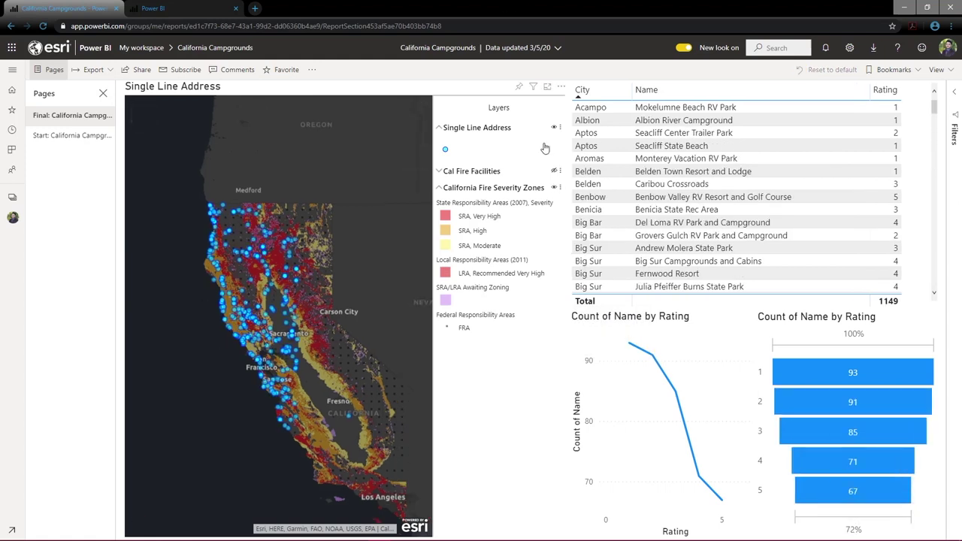
# Step: Switch the map from California Fire Severity Zones to Cal Fire Facilities and examine only the campgrounds rated 1
pyautogui.click(554, 187)
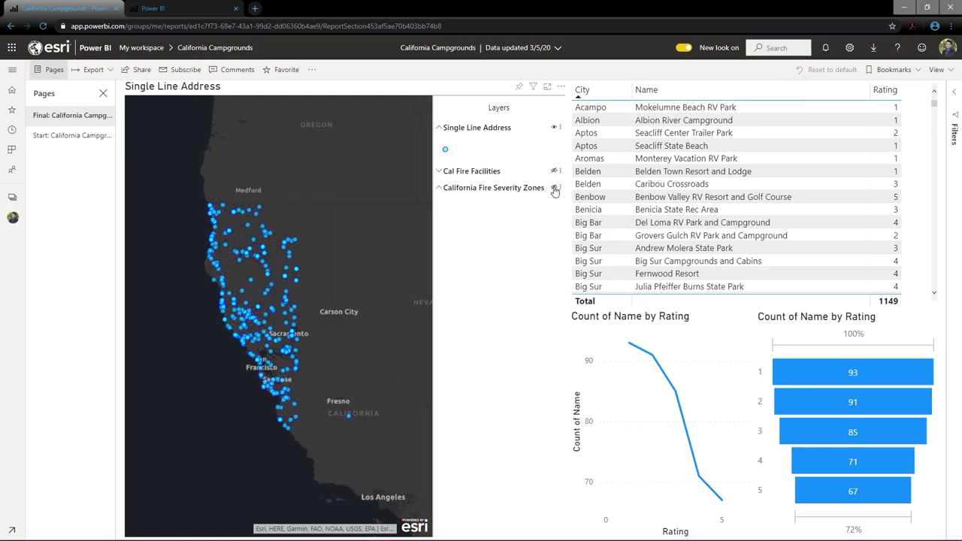
pyautogui.click(555, 172)
pyautogui.click(810, 364)
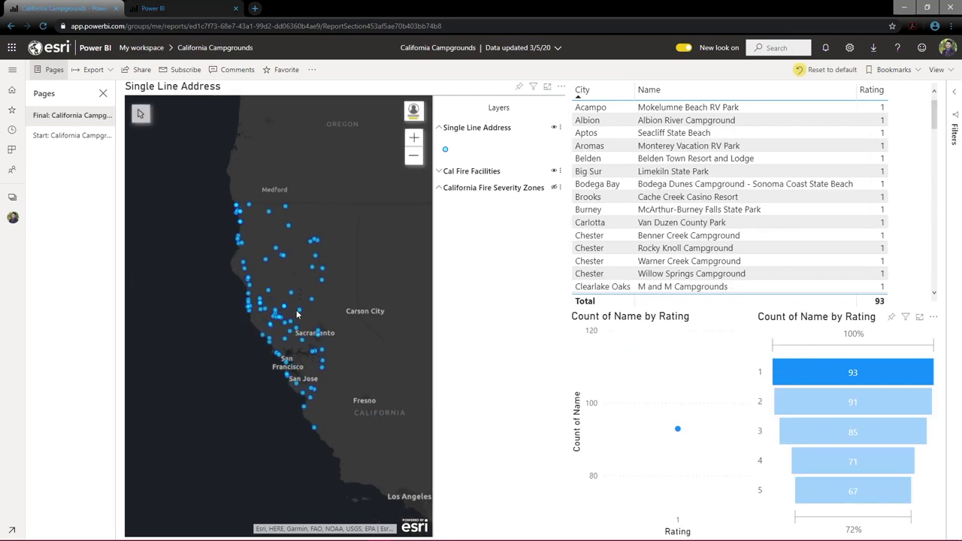
pyautogui.scroll(1, 329, 352)
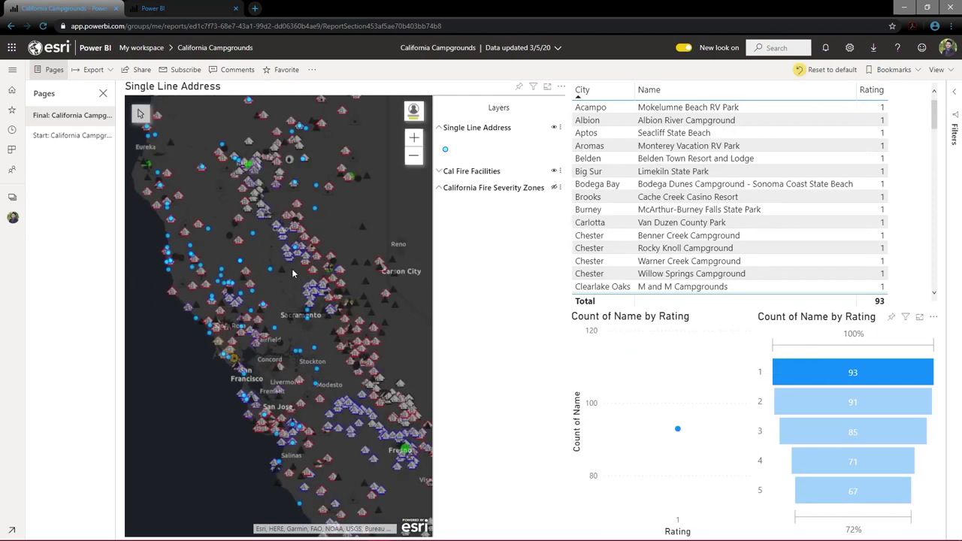
pyautogui.moveTo(264, 251); pyautogui.dragTo(319, 305)
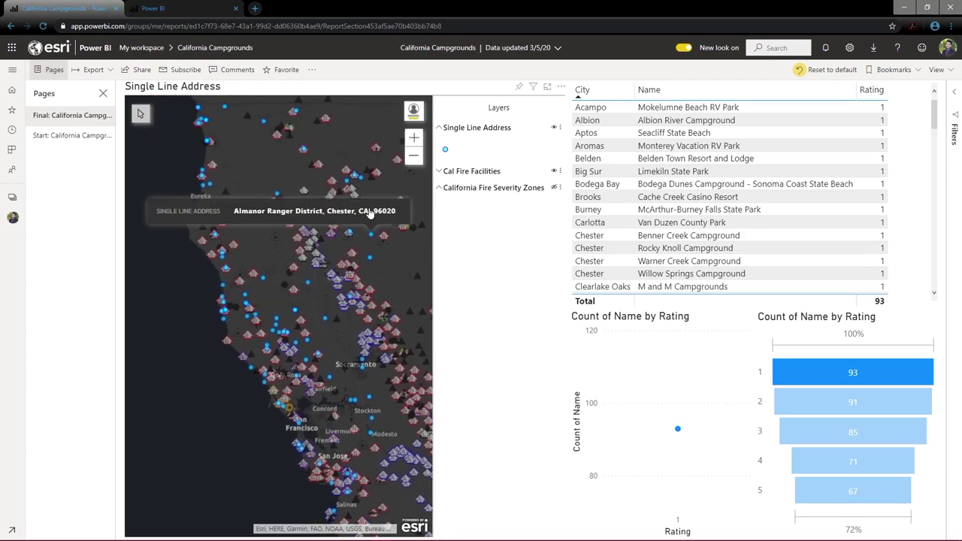
pyautogui.moveTo(297, 347)
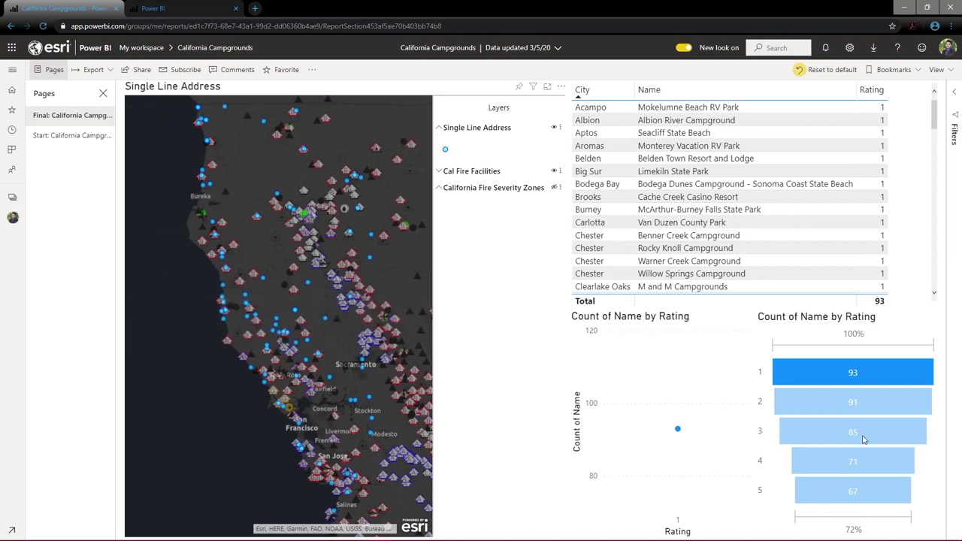
# Step: View campgrounds rated 5, replace Cal Fire Facilities with California Fire Severity Zones on the map, and clear the rating filter
pyautogui.click(864, 490)
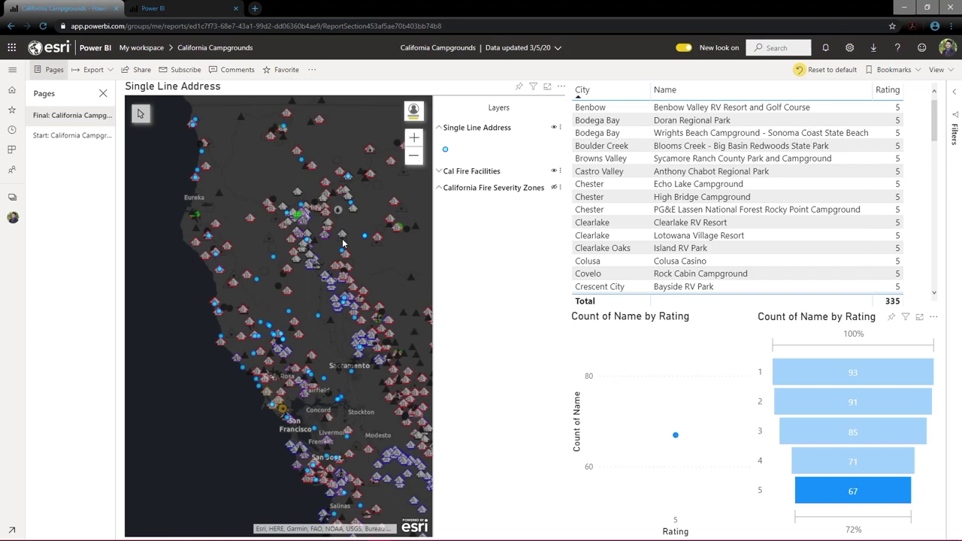
pyautogui.click(557, 190)
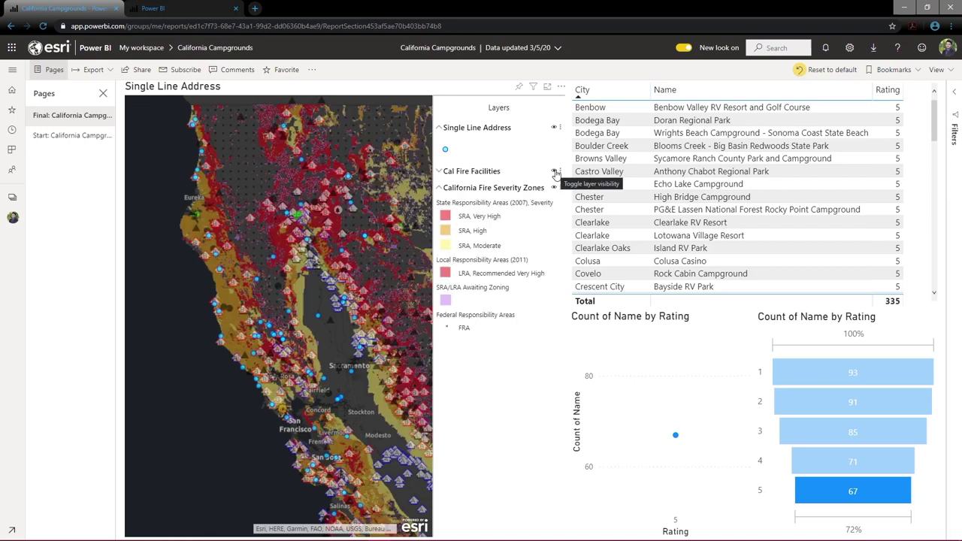
pyautogui.click(556, 172)
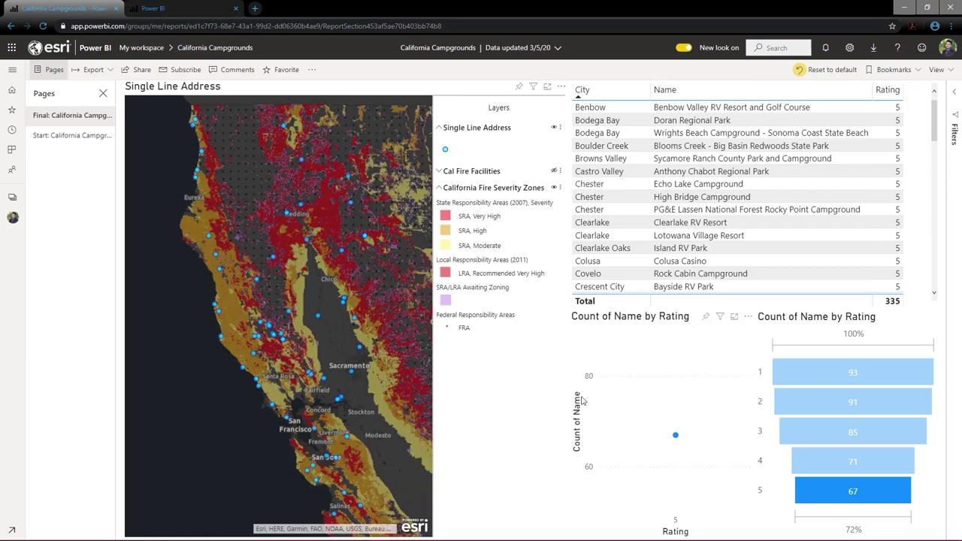
pyautogui.click(174, 447)
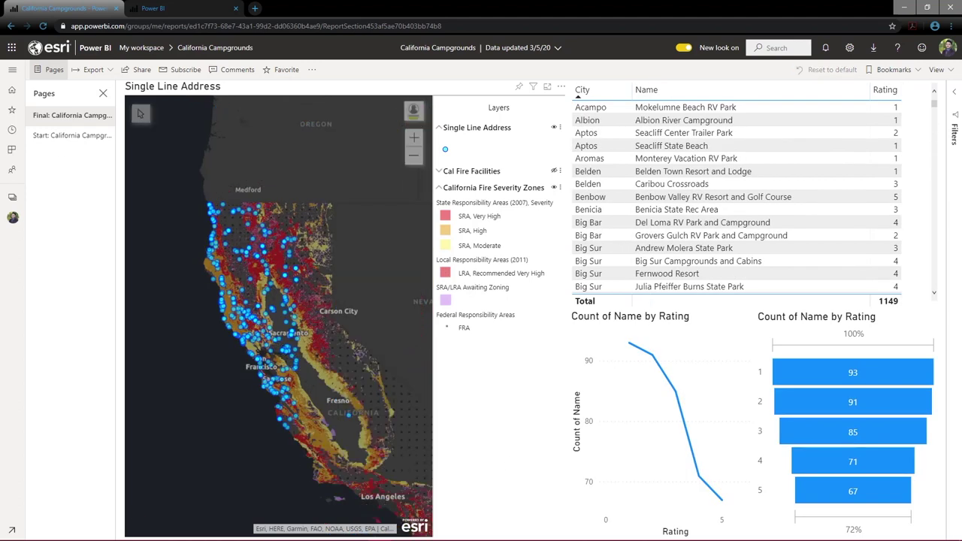
# Step: Create a new report from the California Campgrounds dataset and add an ArcGIS Maps visual, collapsing the report filters
pyautogui.click(199, 6)
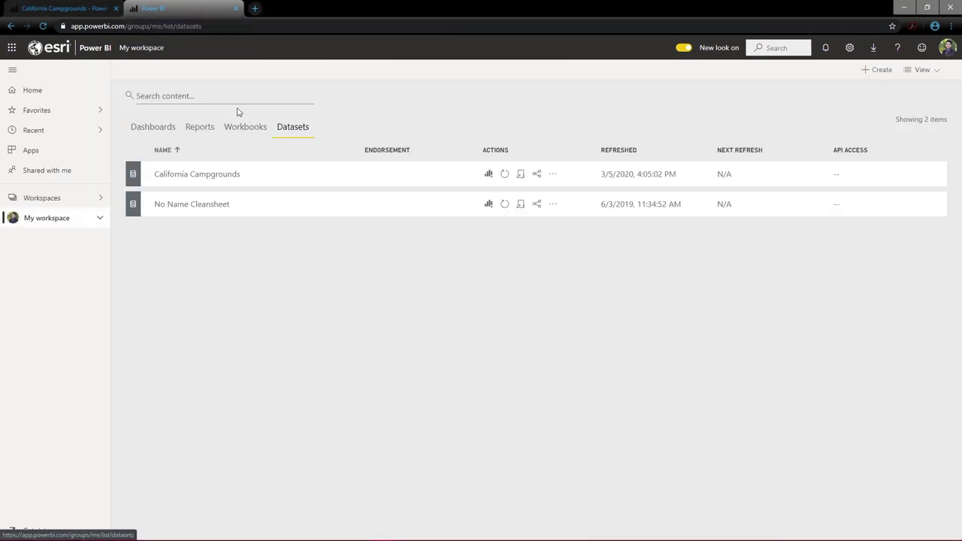
pyautogui.click(490, 176)
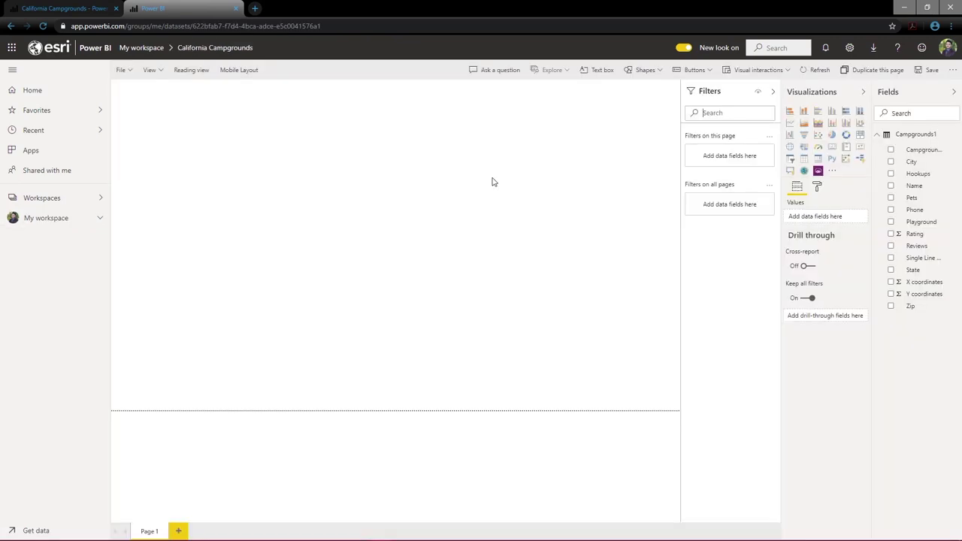
pyautogui.click(804, 171)
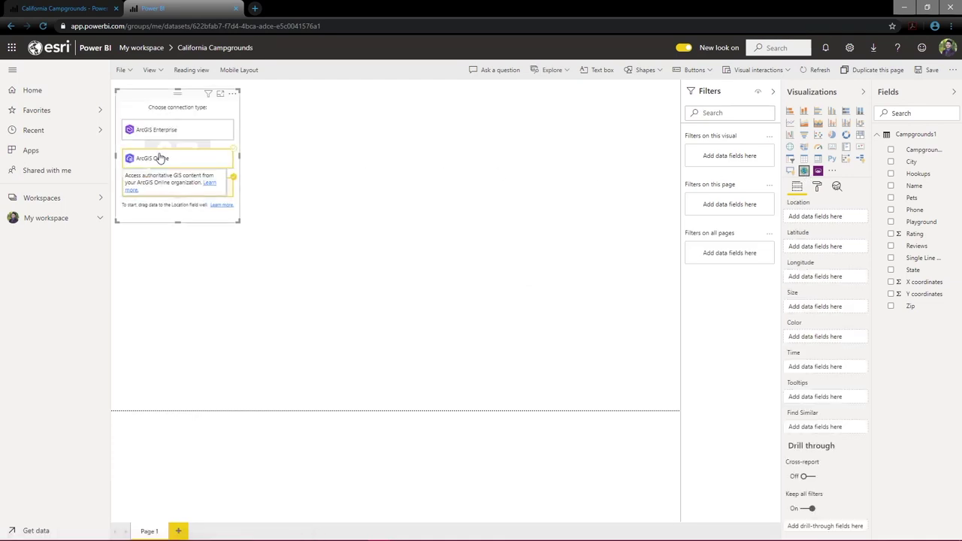
pyautogui.click(773, 92)
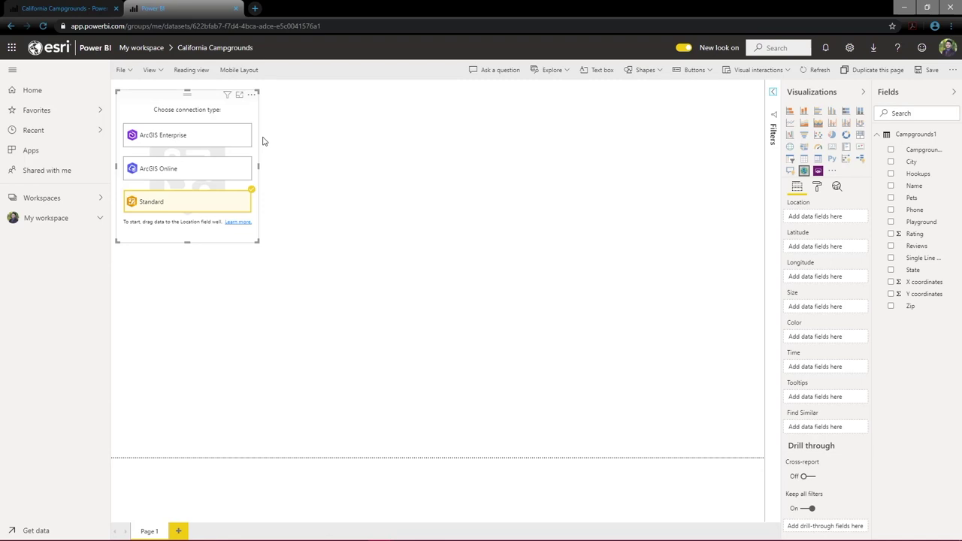
# Step: Choose the ArcGIS Enterprise connection for the map visual and submit the URL of the rpubs120092.ags.esri.com portal
pyautogui.click(216, 130)
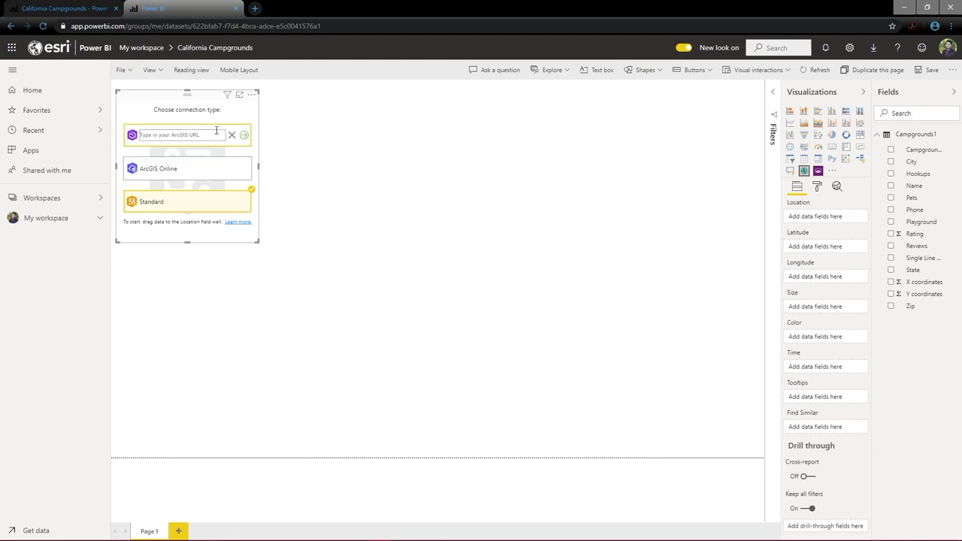
pyautogui.click(218, 135)
pyautogui.click(213, 247)
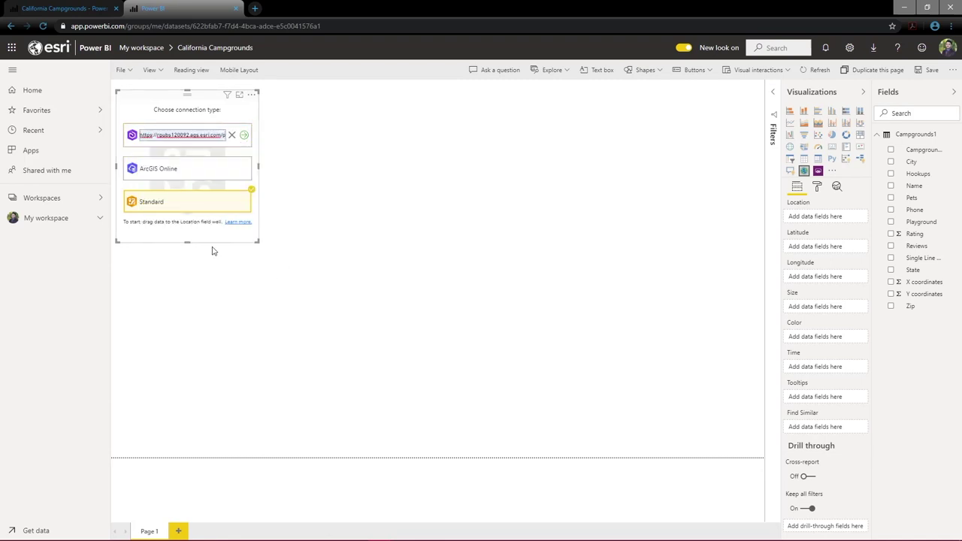
pyautogui.click(244, 136)
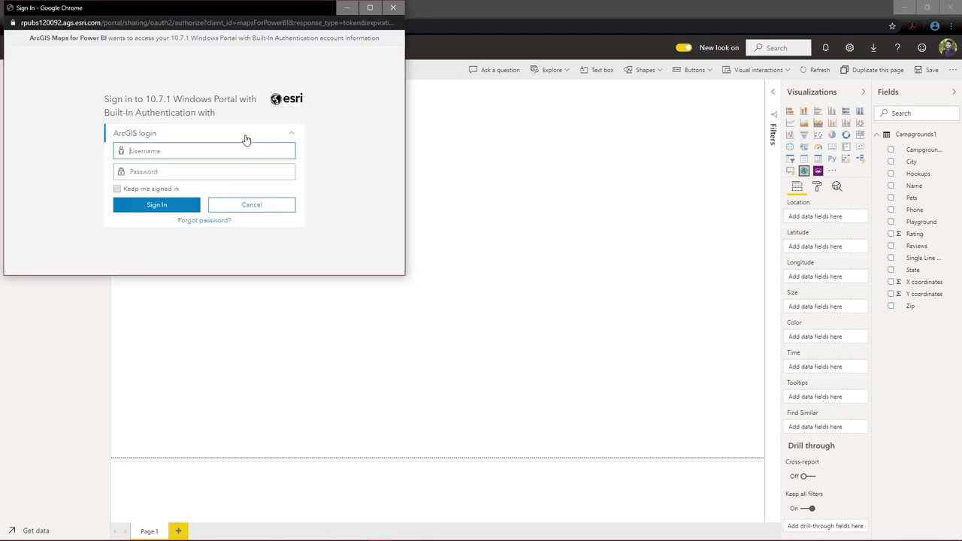
# Step: Sign in to the 10.7.1 Windows Portal with the account username and password
pyautogui.write('creator1')
pyautogui.press('Tab')
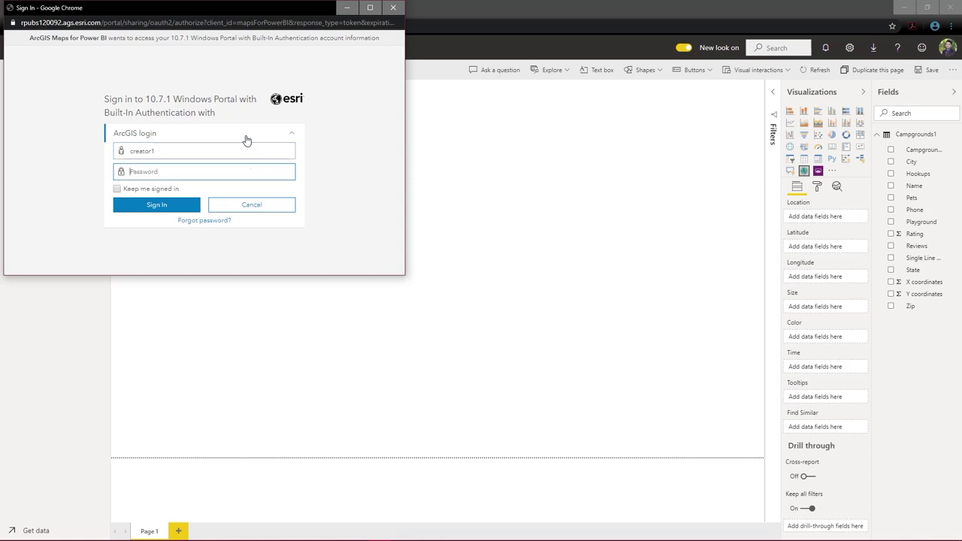
pyautogui.write('*************')
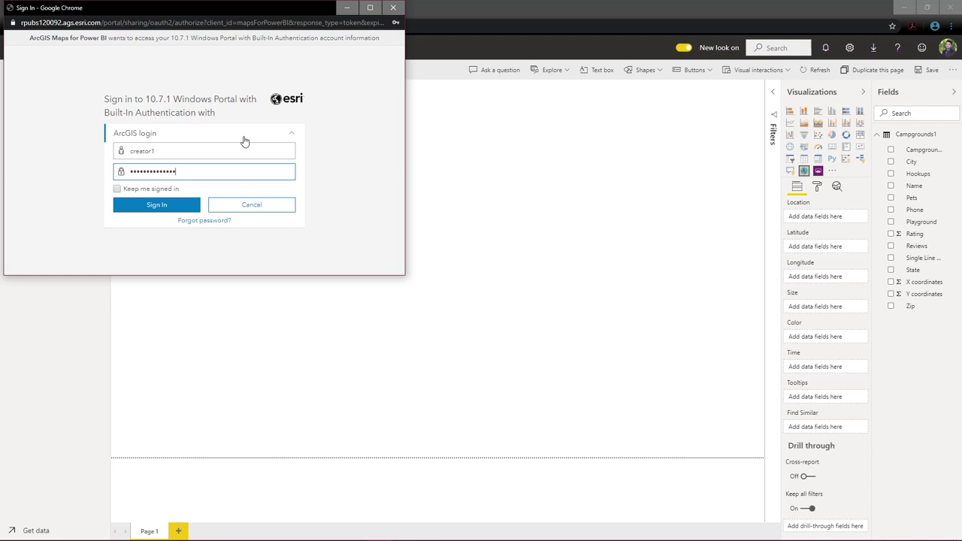
pyautogui.click(134, 208)
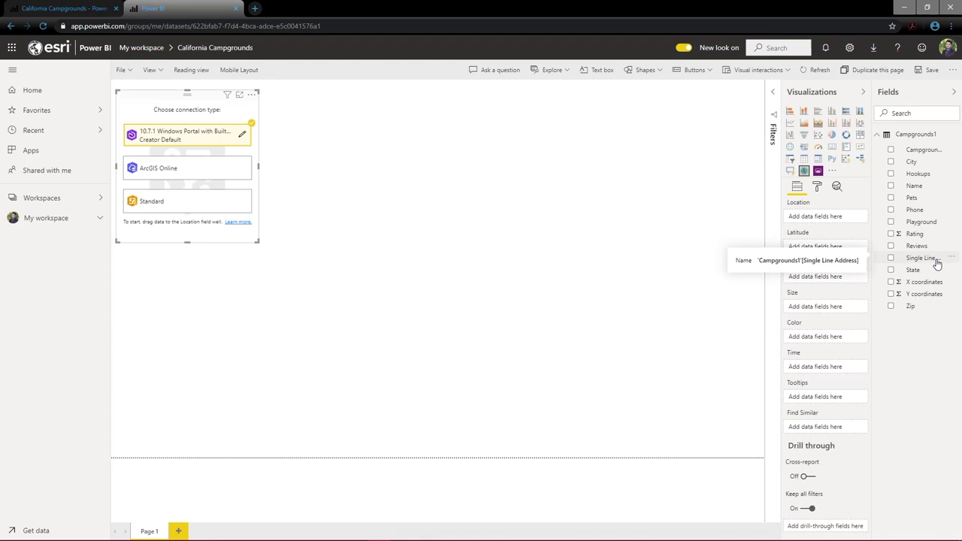
# Step: Assign the Single Line Address field as the map's Location and enlarge the map visual to the full page height
pyautogui.moveTo(936, 263); pyautogui.dragTo(835, 216)
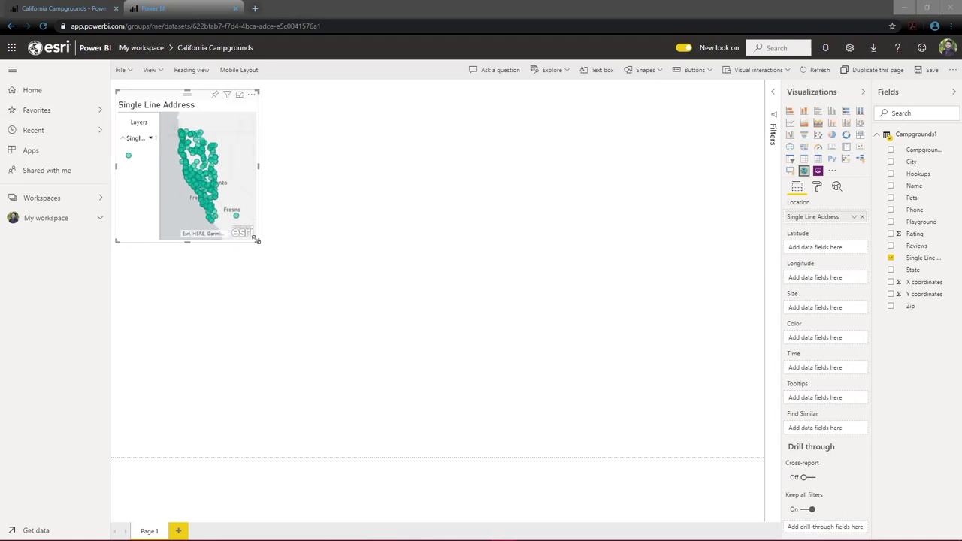
pyautogui.click(302, 297)
pyautogui.moveTo(262, 228); pyautogui.dragTo(450, 531)
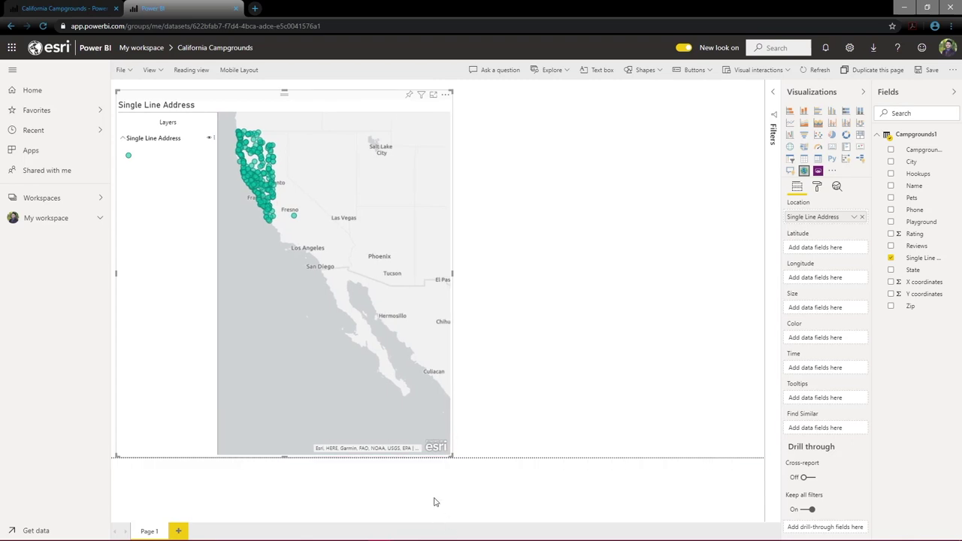
# Step: Open the Single Line Address map for editing and set its basemap to Dark Gray Canvas
pyautogui.click(445, 95)
pyautogui.click(451, 106)
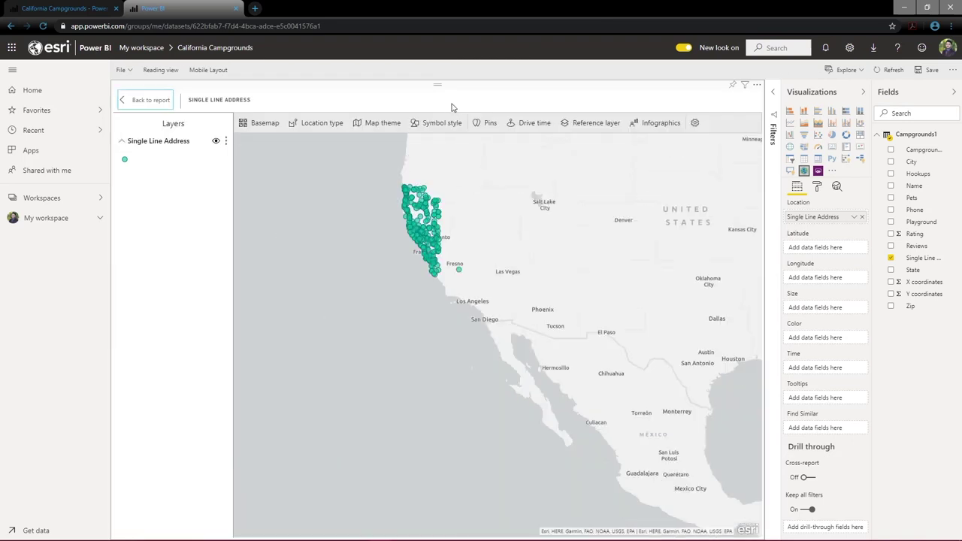
pyautogui.click(242, 124)
pyautogui.click(325, 243)
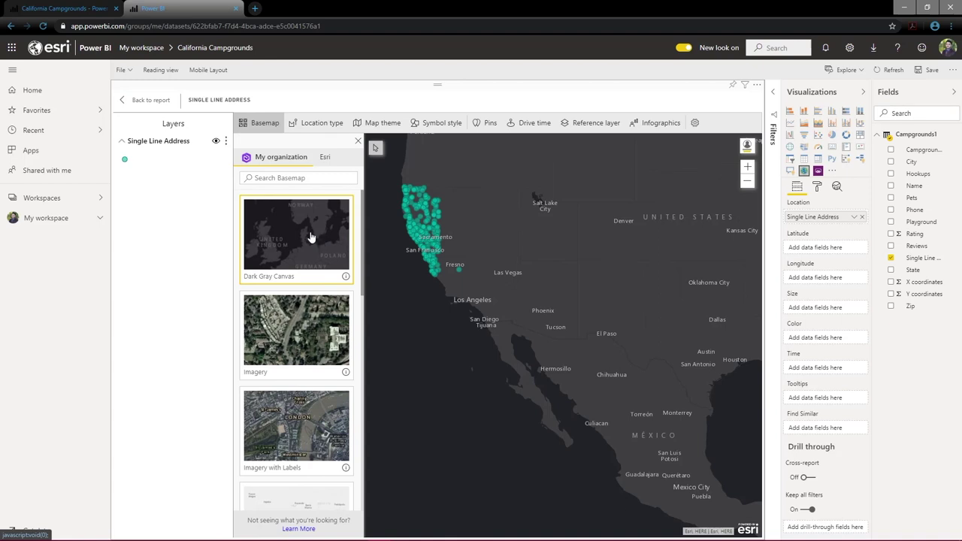
# Step: Set the map's location type to points in one country, United States
pyautogui.click(316, 125)
pyautogui.click(271, 215)
pyautogui.click(269, 224)
pyautogui.click(265, 251)
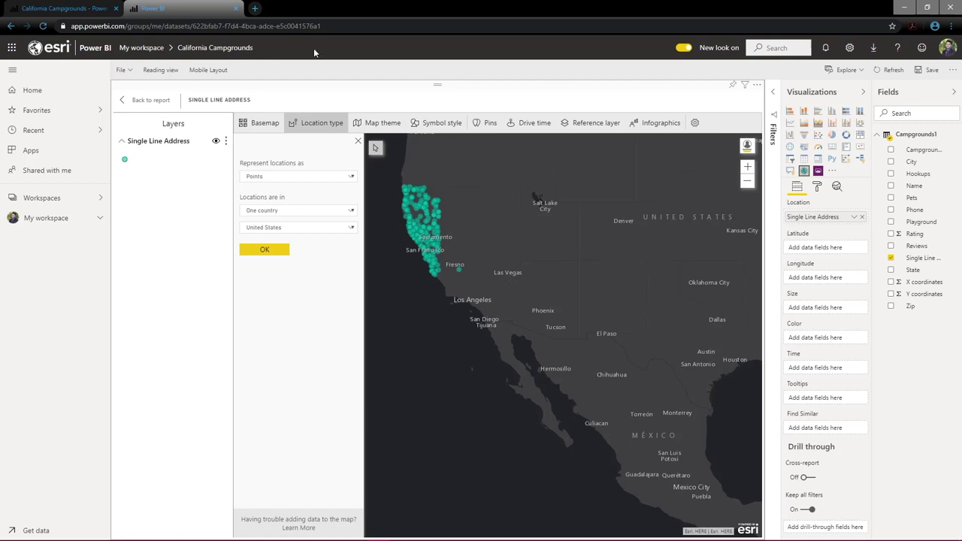
# Step: Set the Single Line Address layer's transparency to 20% and zoom the map to that layer
pyautogui.click(375, 122)
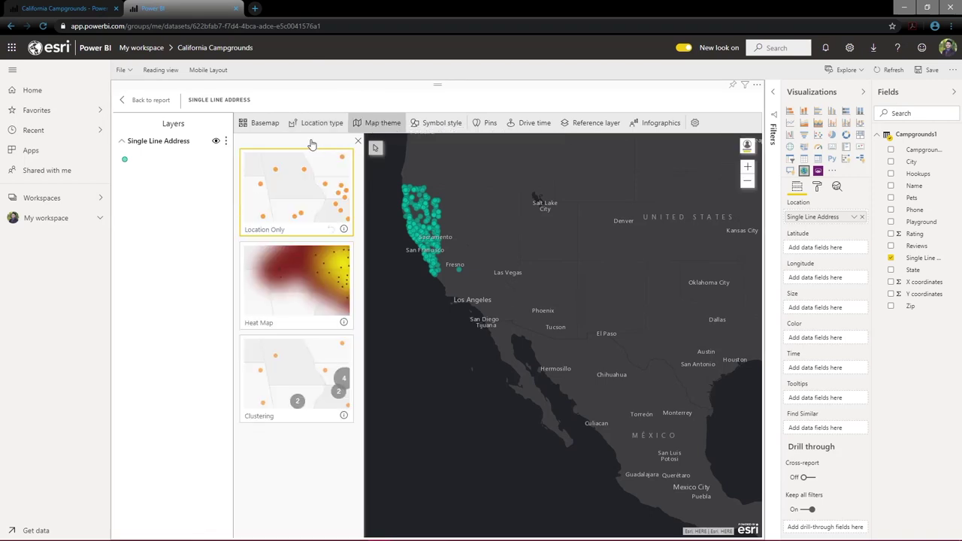
pyautogui.click(443, 122)
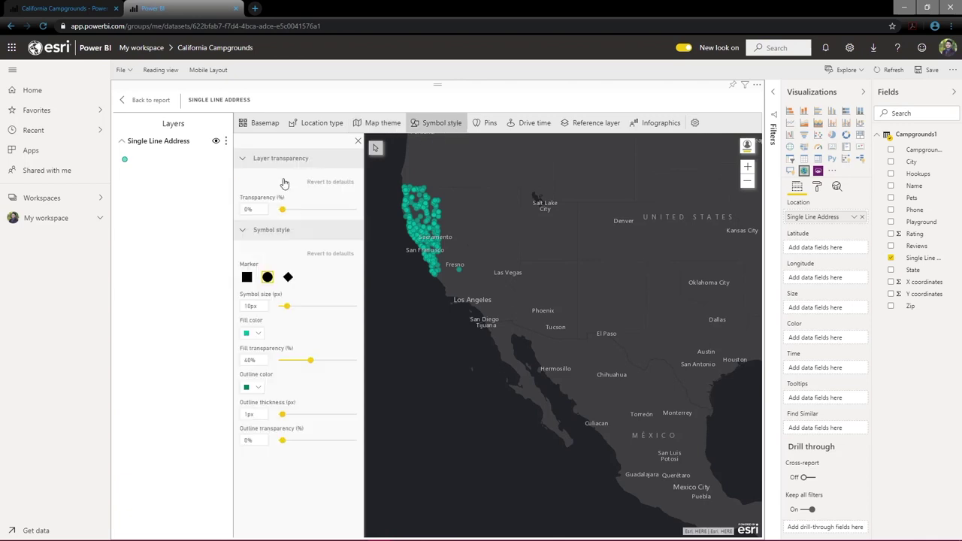
pyautogui.moveTo(286, 216); pyautogui.dragTo(298, 218)
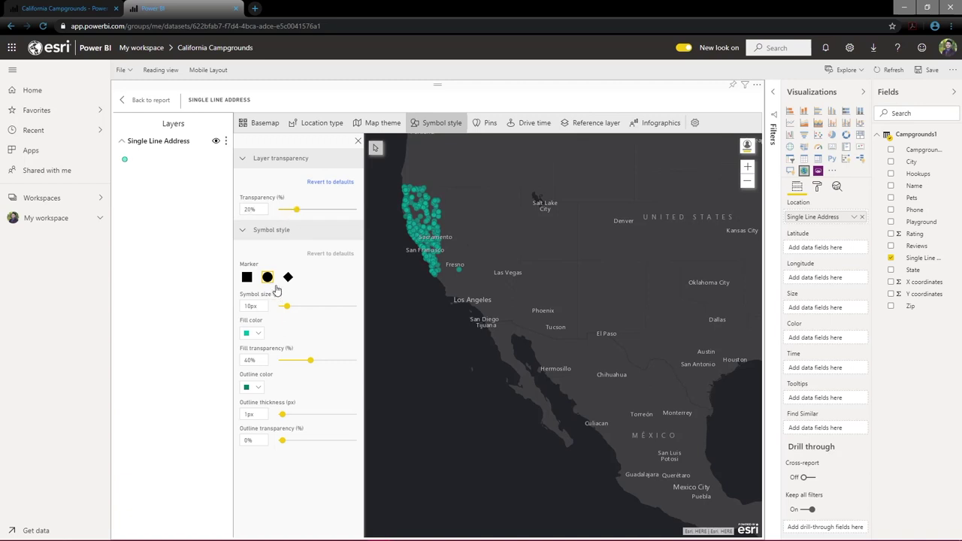
pyautogui.click(226, 144)
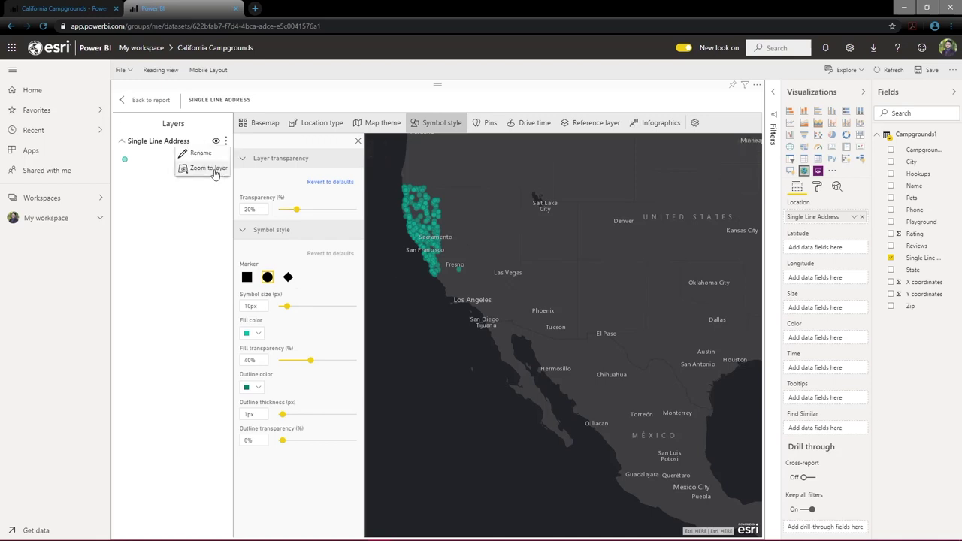
pyautogui.click(213, 170)
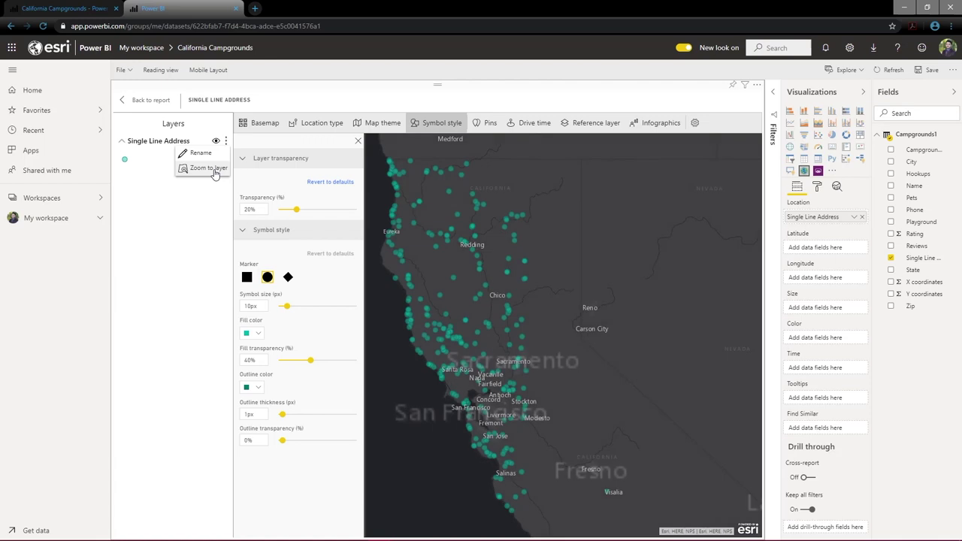
# Step: Set the point symbols' fill color to the custom cyan #12FFFF
pyautogui.click(258, 333)
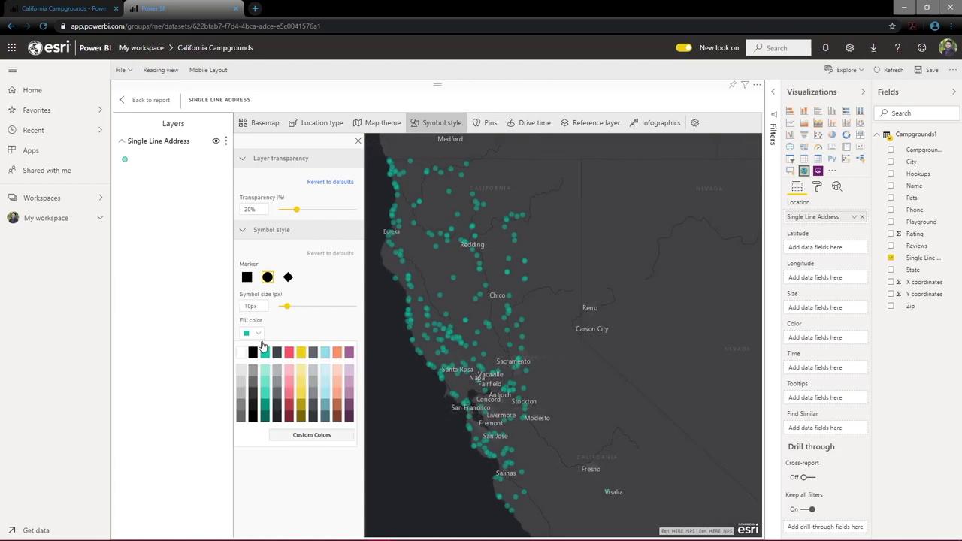
pyautogui.click(310, 435)
pyautogui.click(313, 401)
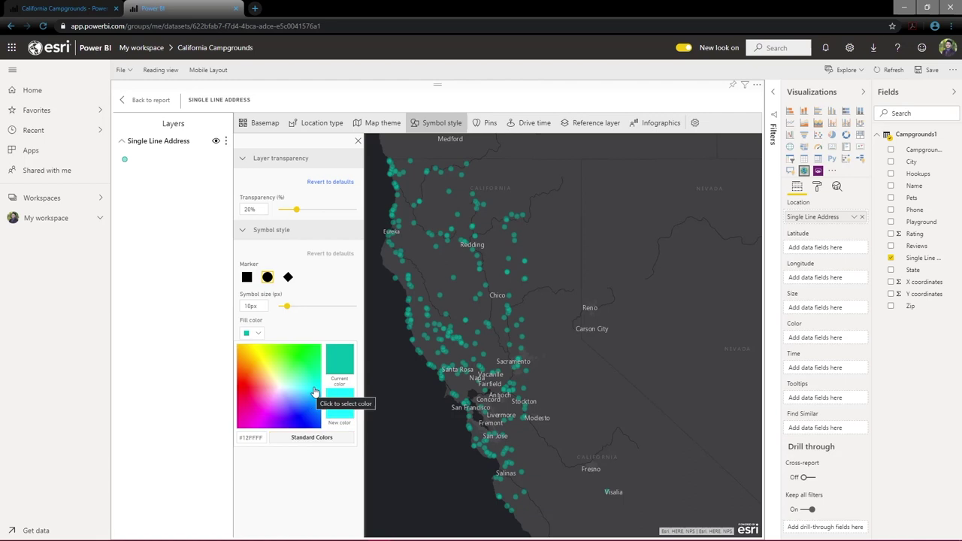
pyautogui.click(314, 392)
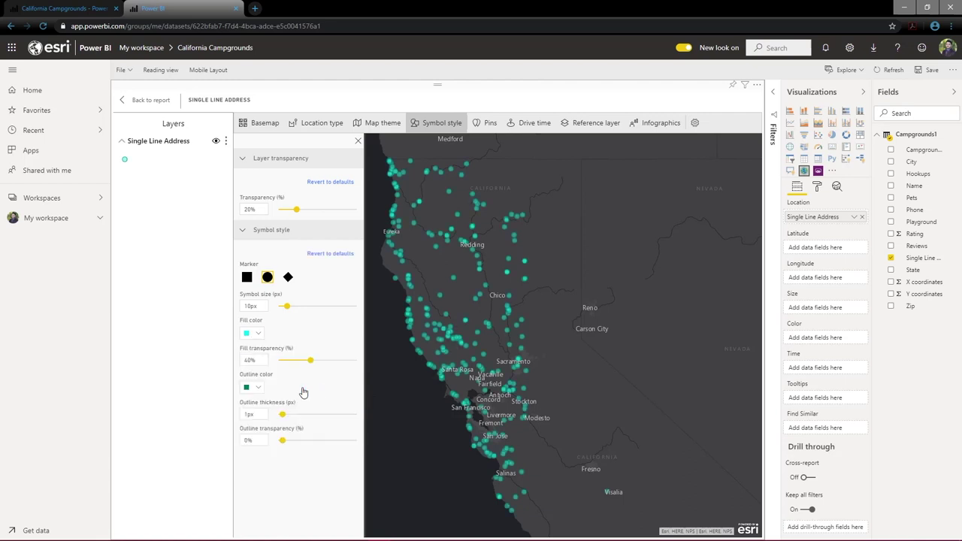
# Step: Set the point symbols' outline color to the custom blue #0041FF
pyautogui.click(259, 391)
pyautogui.click(299, 490)
pyautogui.moveTo(316, 444); pyautogui.dragTo(317, 479)
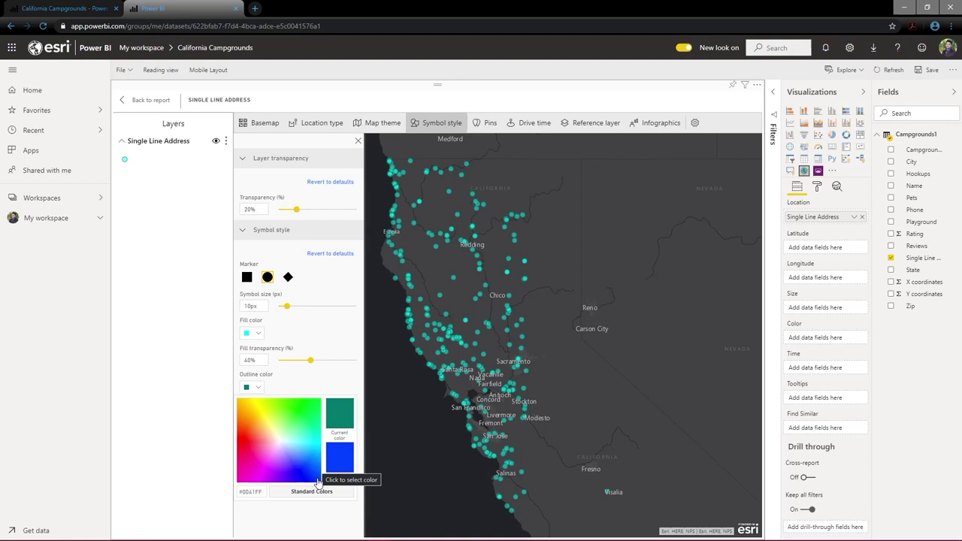
pyautogui.click(317, 483)
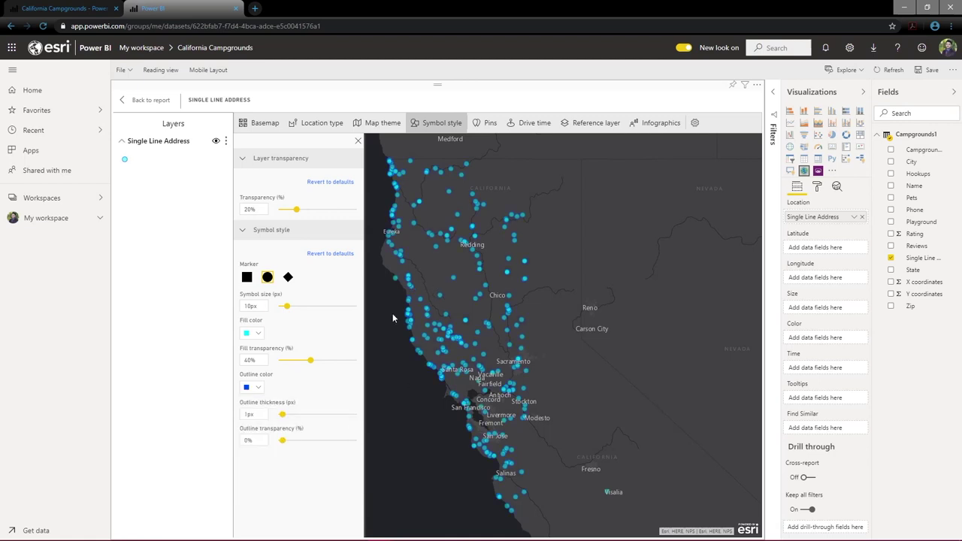
# Step: Set the symbols' fill transparency to 30%, outline thickness to 2 px and outline transparency to 10%, and finish styling
pyautogui.moveTo(310, 362); pyautogui.dragTo(303, 368)
pyautogui.moveTo(287, 416); pyautogui.dragTo(291, 449)
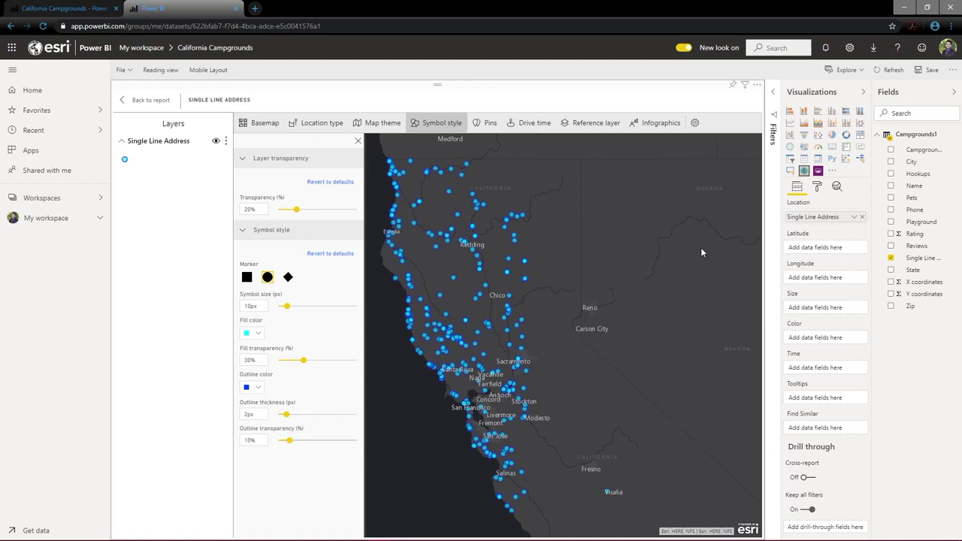
pyautogui.click(357, 142)
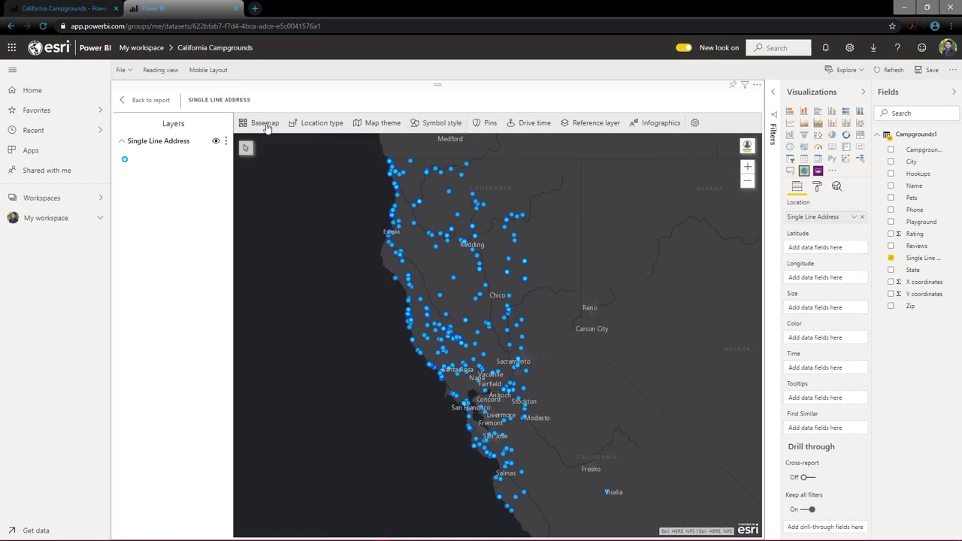
# Step: Find Cal Fire Facilities in My Content on ArcGIS and add it as a reference layer
pyautogui.click(610, 122)
pyautogui.moveTo(535, 194); pyautogui.dragTo(649, 175)
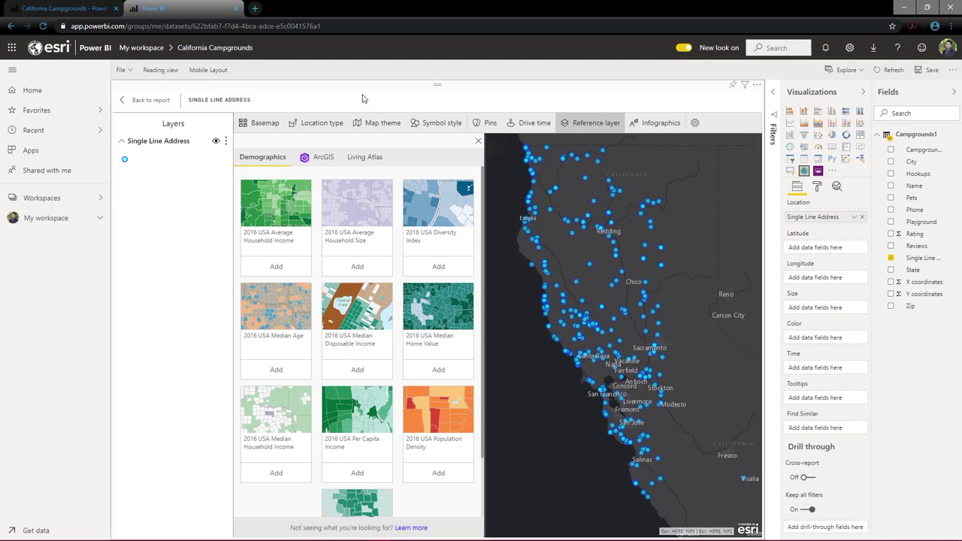
pyautogui.click(309, 163)
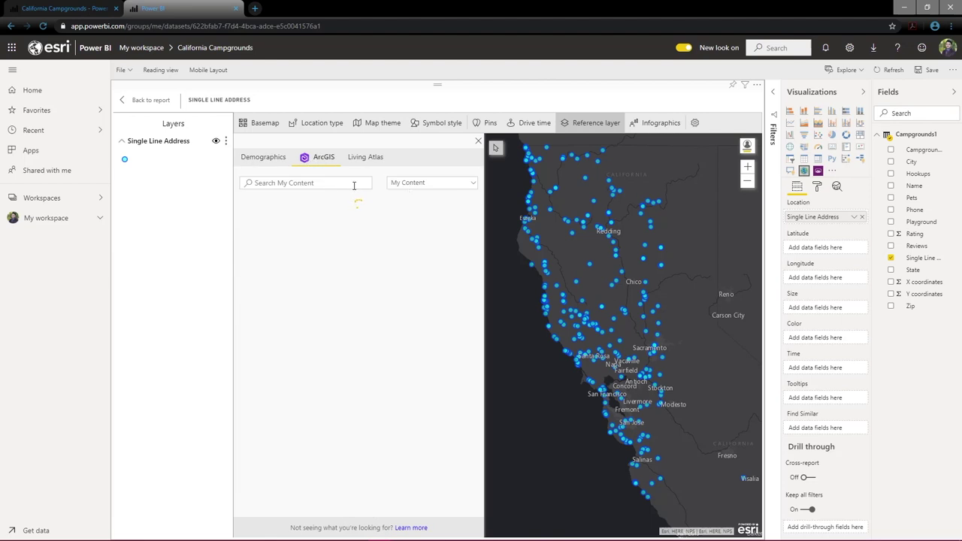
pyautogui.click(354, 185)
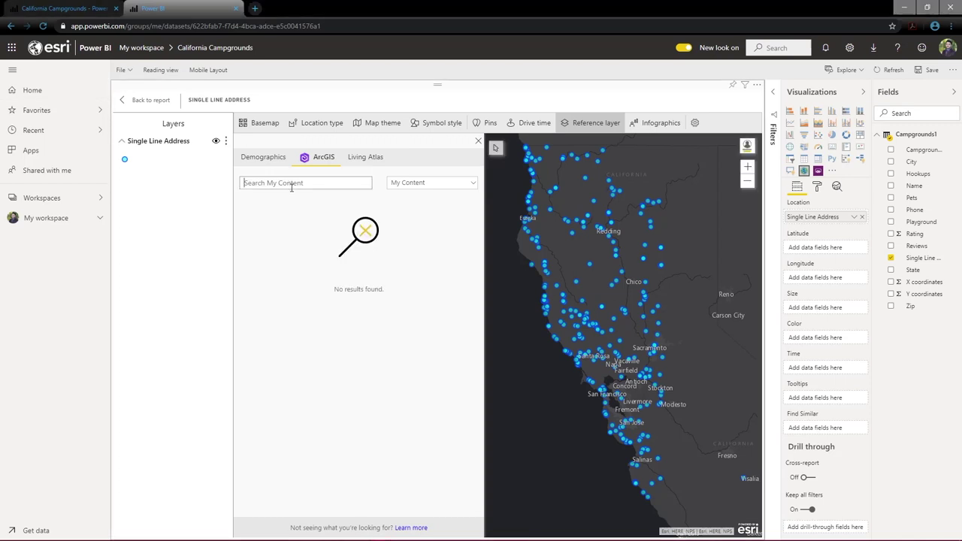
pyautogui.write('Cal Fire Facilities')
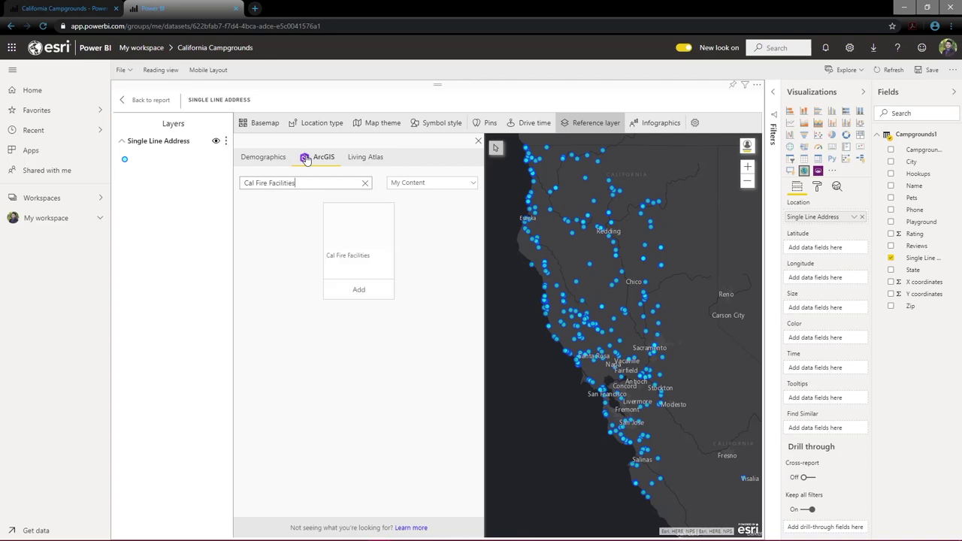
pyautogui.click(359, 290)
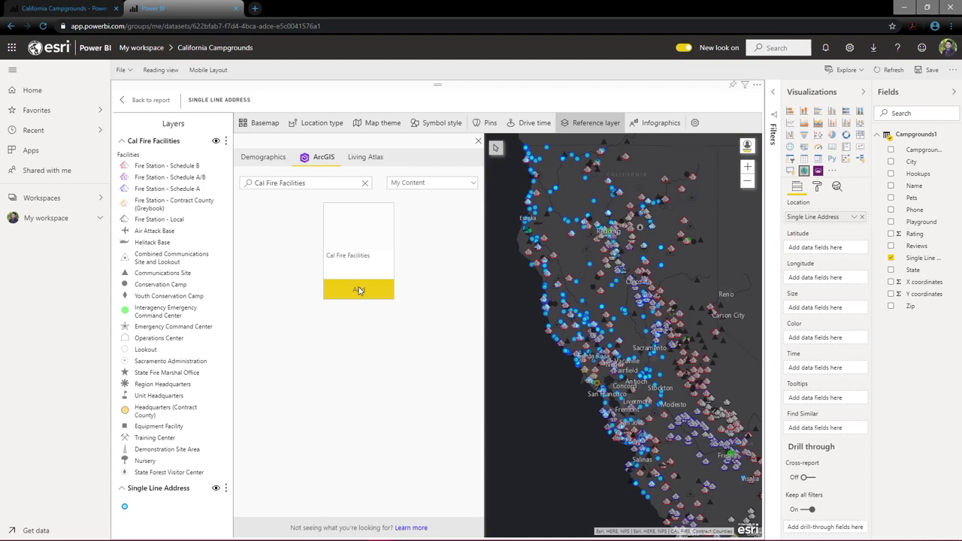
# Step: Place the Cal Fire Facilities layer below Single Line Address and check its display at different map scales
pyautogui.click(123, 142)
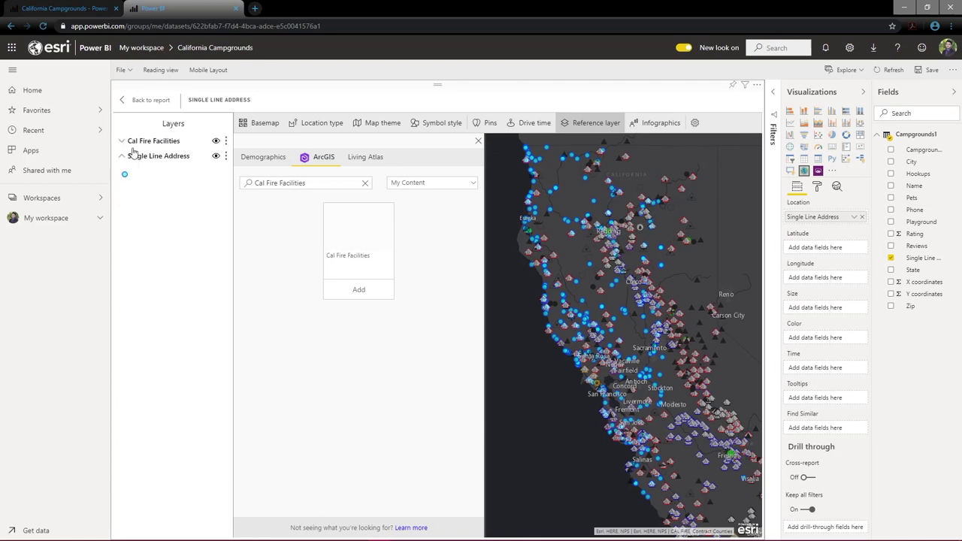
pyautogui.moveTo(152, 150); pyautogui.dragTo(168, 189)
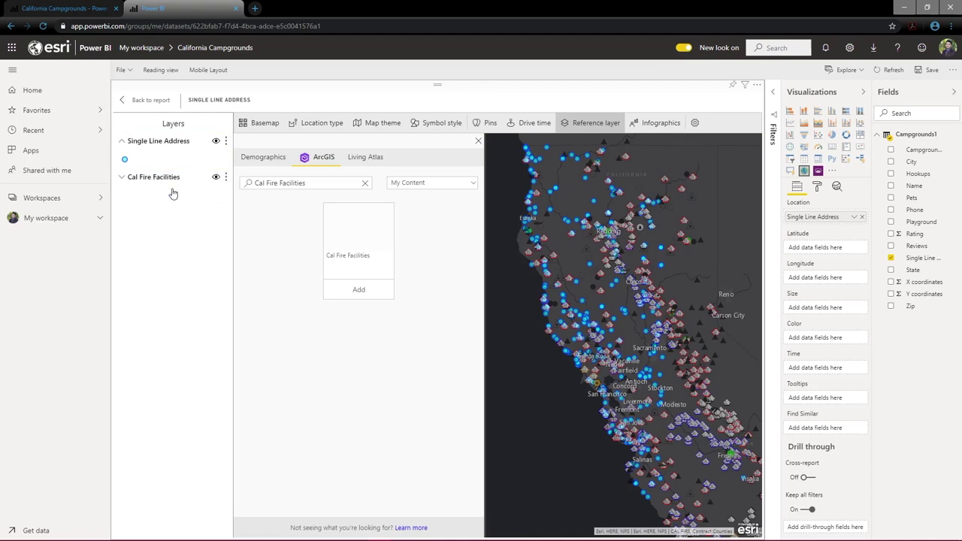
pyautogui.click(121, 179)
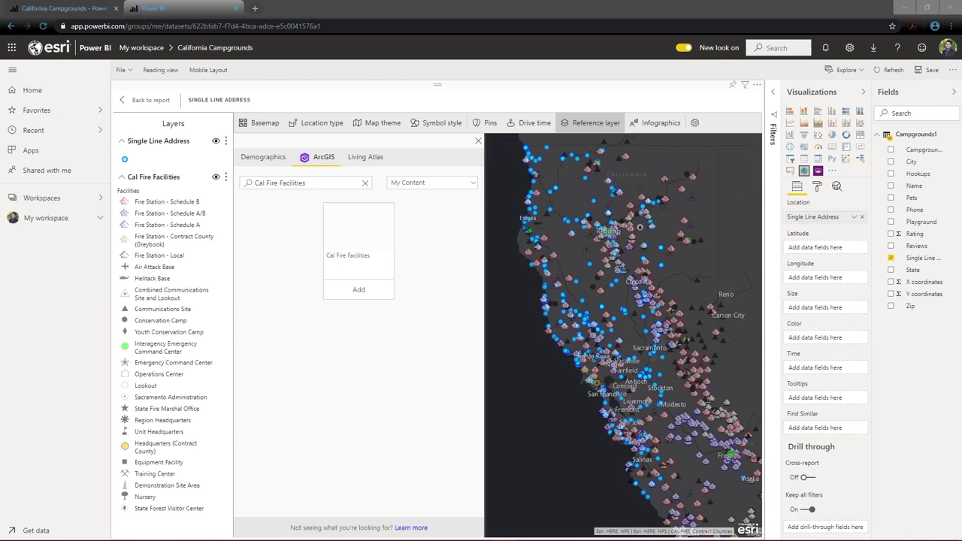
pyautogui.scroll(-2, 667, 291)
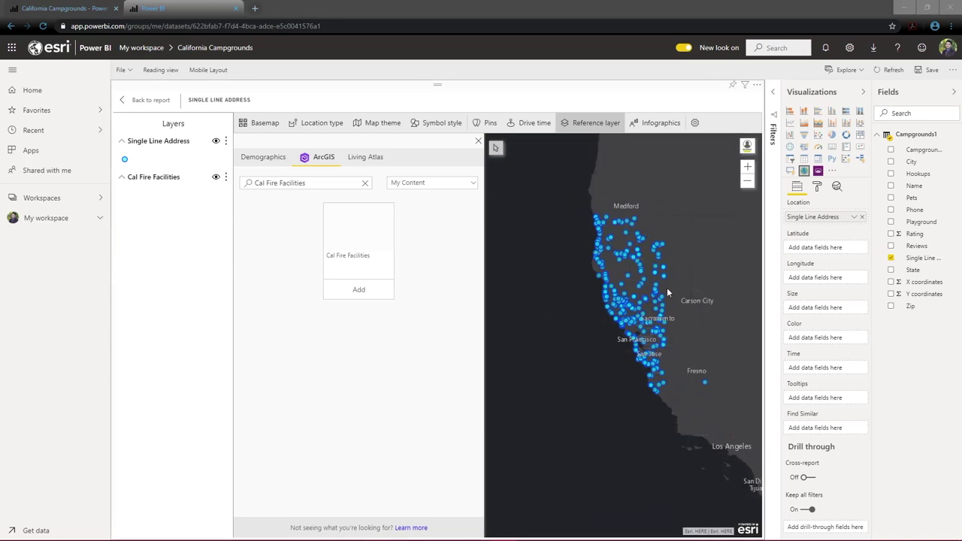
pyautogui.scroll(2, 670, 293)
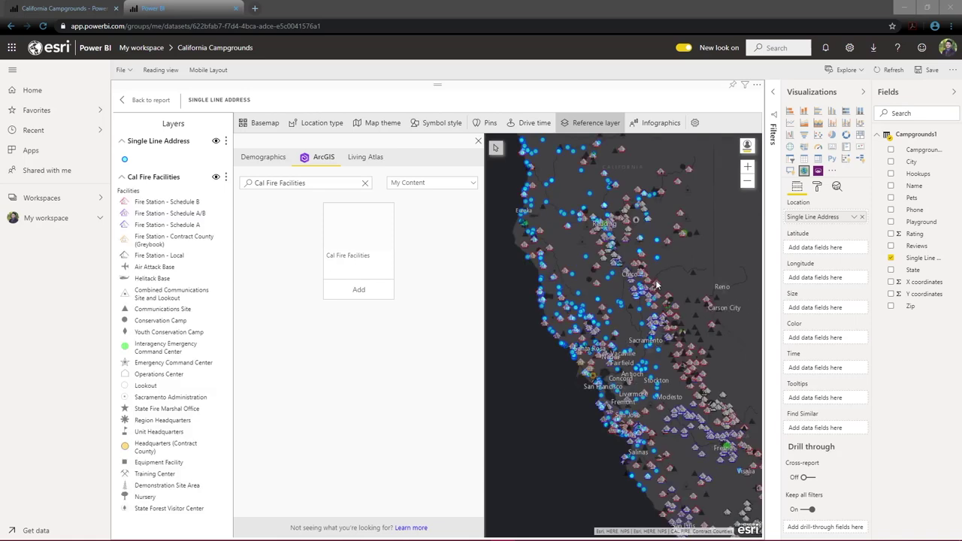
pyautogui.scroll(-2, 656, 284)
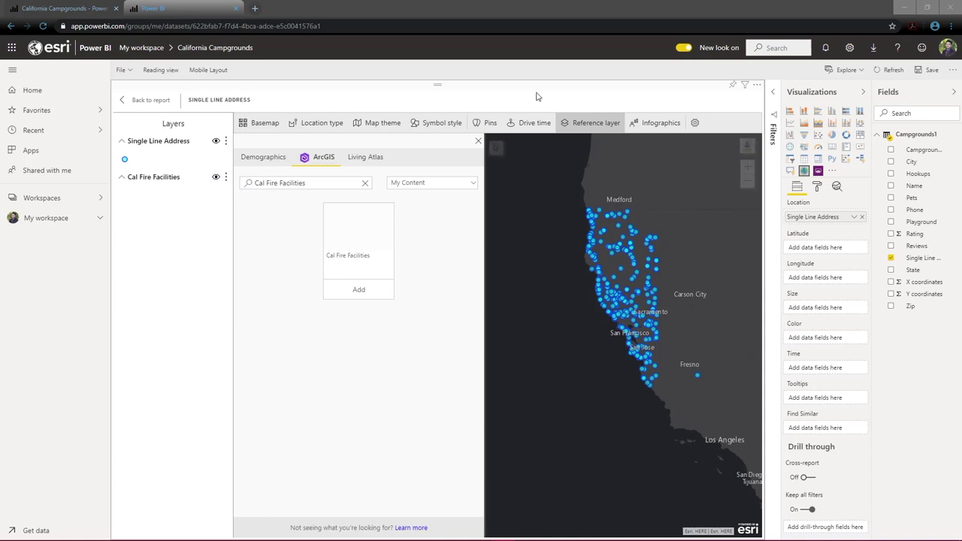
# Step: Search Public ArcGIS Content for California Fire Severity Zones and add that layer to the map as a reference layer
pyautogui.click(365, 182)
pyautogui.click(413, 183)
pyautogui.click(427, 254)
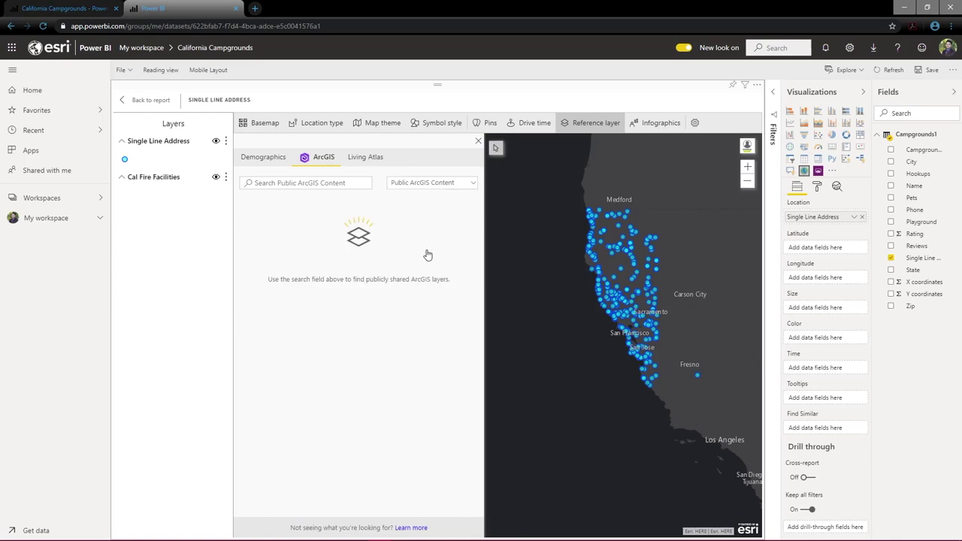
pyautogui.click(331, 184)
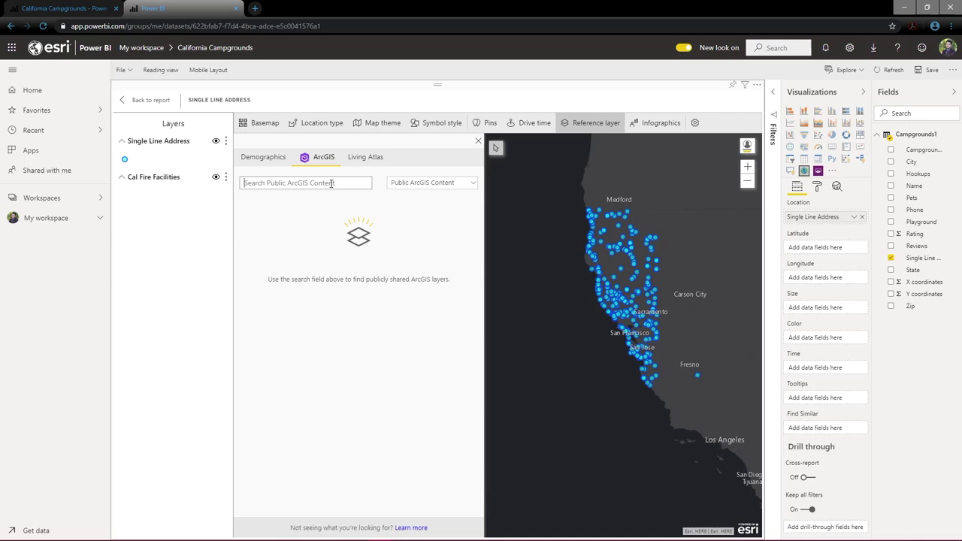
pyautogui.write('California Fire Severity Zones')
pyautogui.press('Return')
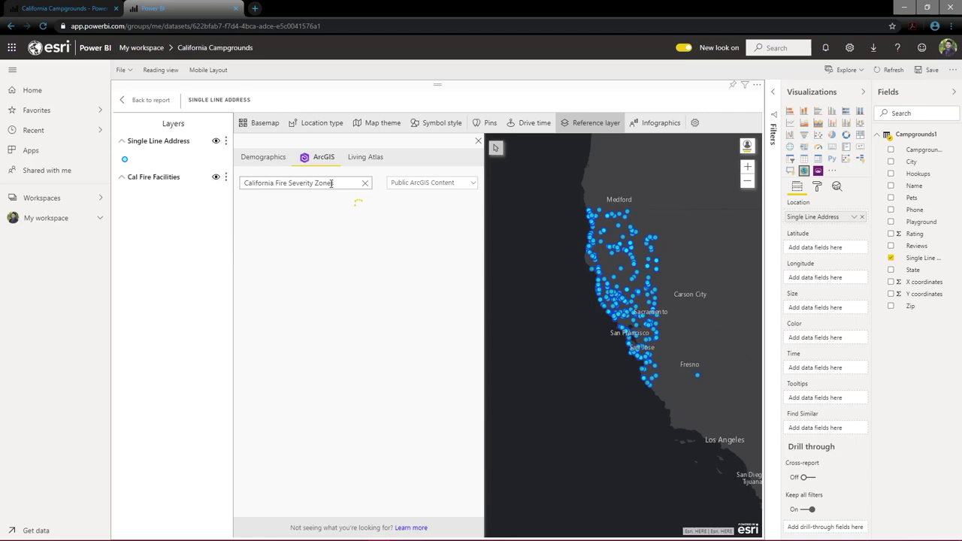
pyautogui.click(276, 290)
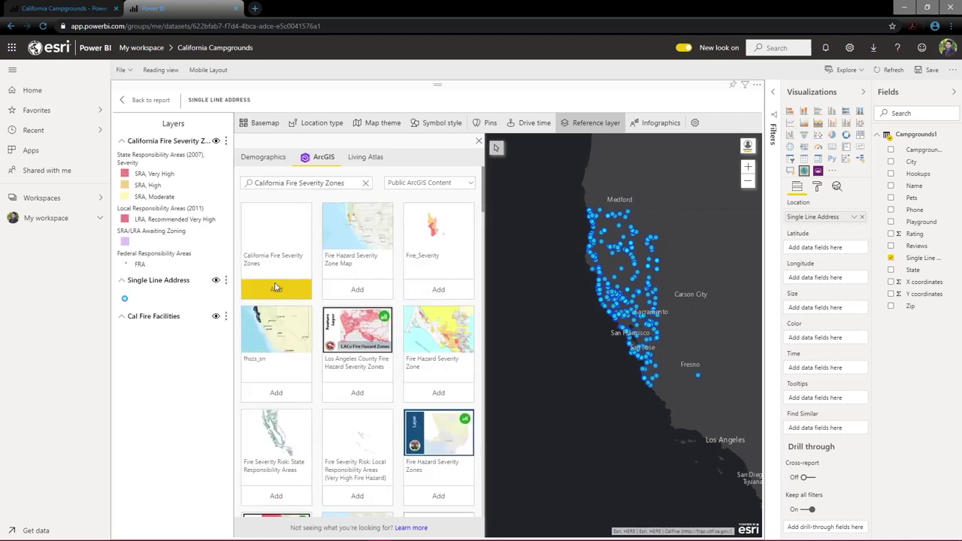
pyautogui.click(477, 142)
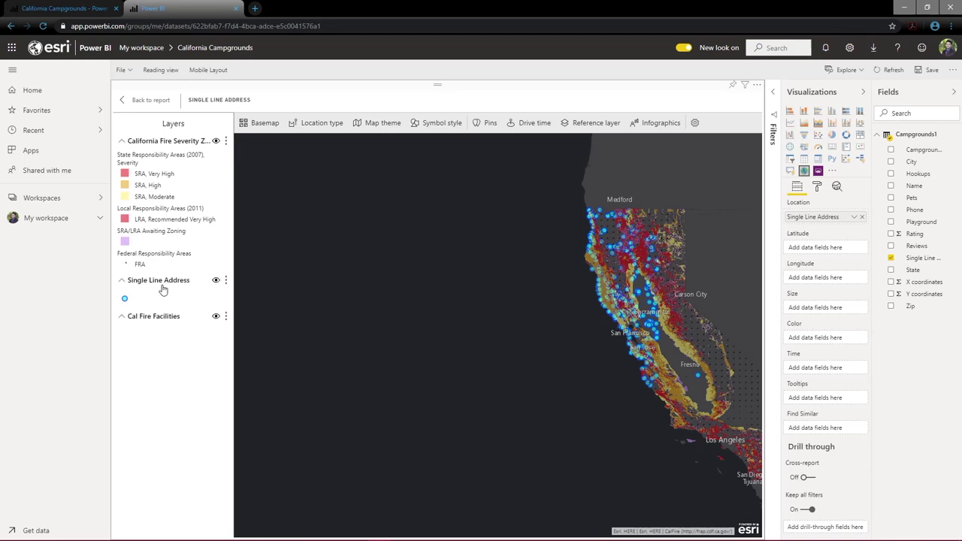
# Step: Move the California Fire Severity Zones layer below Cal Fire Facilities and hide both reference layers
pyautogui.moveTo(160, 142); pyautogui.dragTo(162, 327)
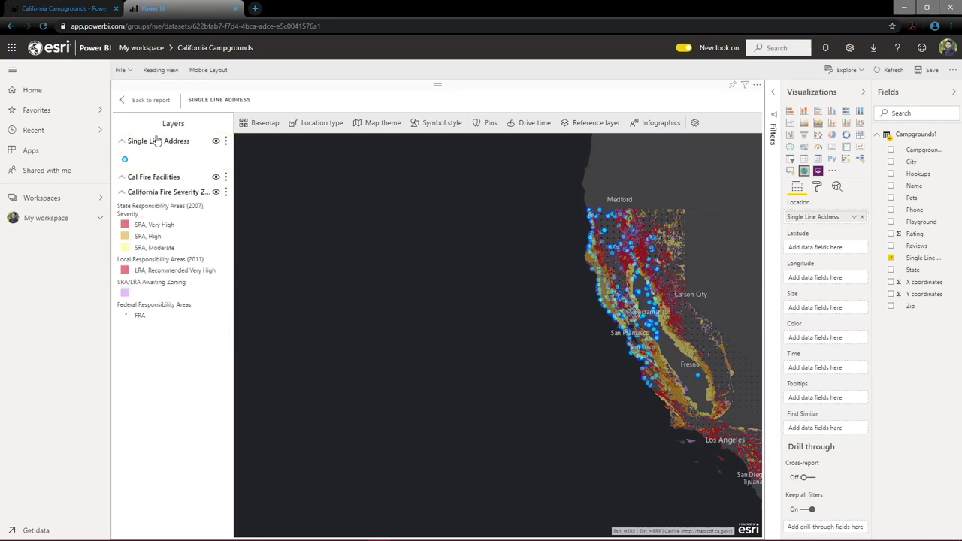
pyautogui.click(226, 141)
pyautogui.click(200, 168)
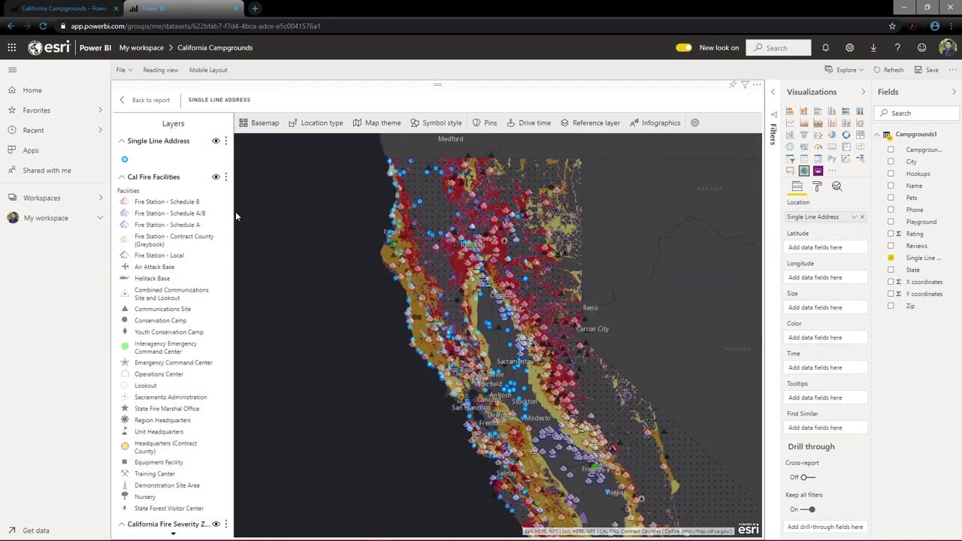
pyautogui.click(216, 178)
pyautogui.click(215, 192)
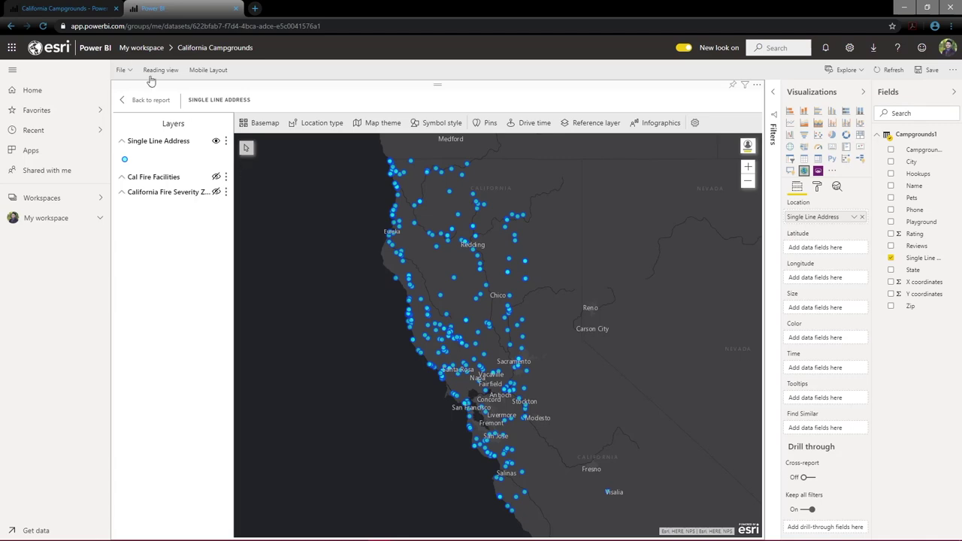
# Step: Return to the report and zoom the map visual to the Single Line Address layer
pyautogui.click(151, 100)
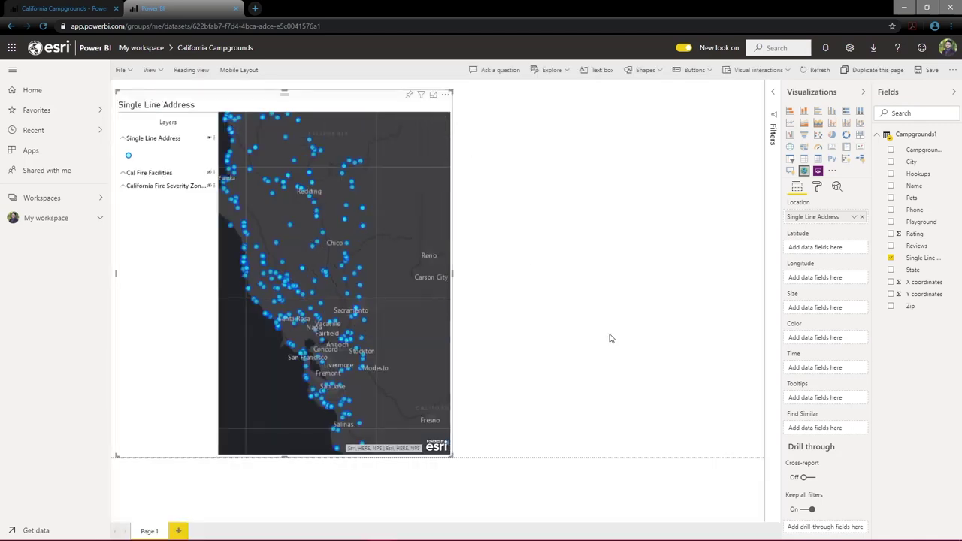
pyautogui.click(215, 140)
pyautogui.click(204, 163)
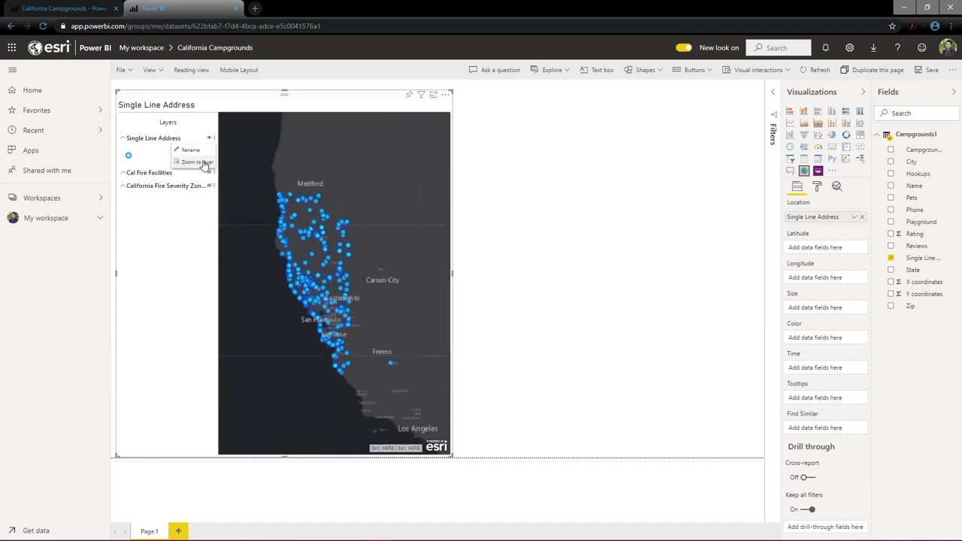
# Step: Add a table of City, Name and Rating beside the map, shorten it to the page's upper half, and browse its rows
pyautogui.click(660, 151)
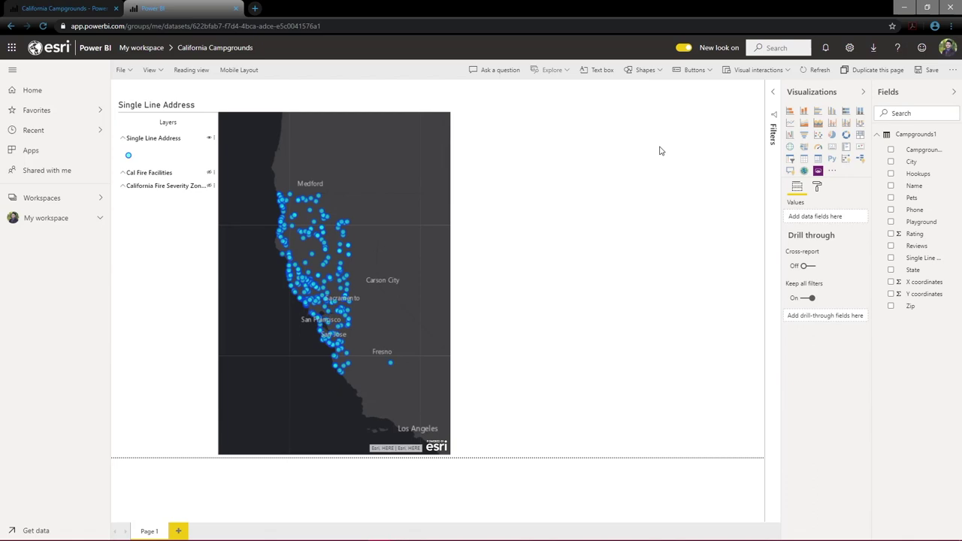
pyautogui.click(804, 159)
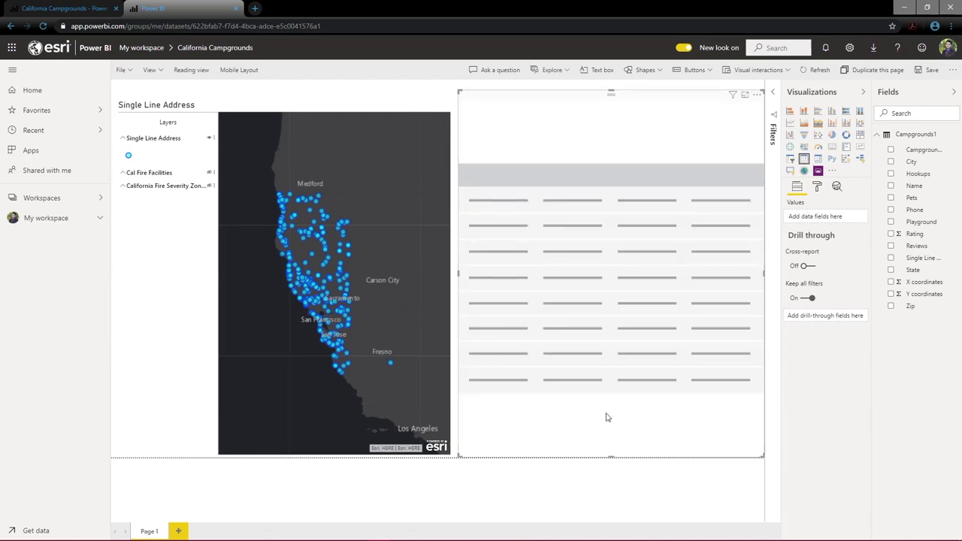
pyautogui.moveTo(610, 451); pyautogui.dragTo(590, 297)
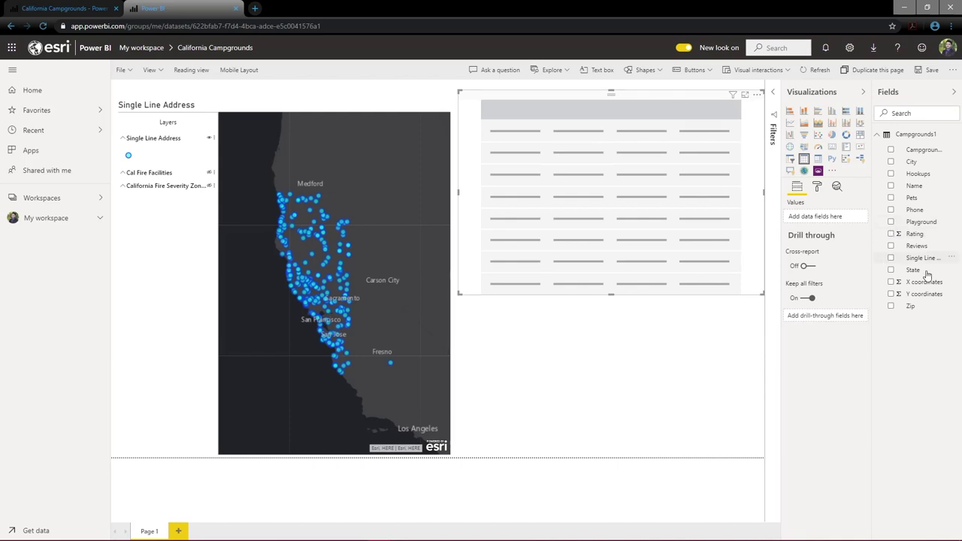
pyautogui.moveTo(913, 165); pyautogui.dragTo(805, 218)
pyautogui.moveTo(921, 194); pyautogui.dragTo(830, 242)
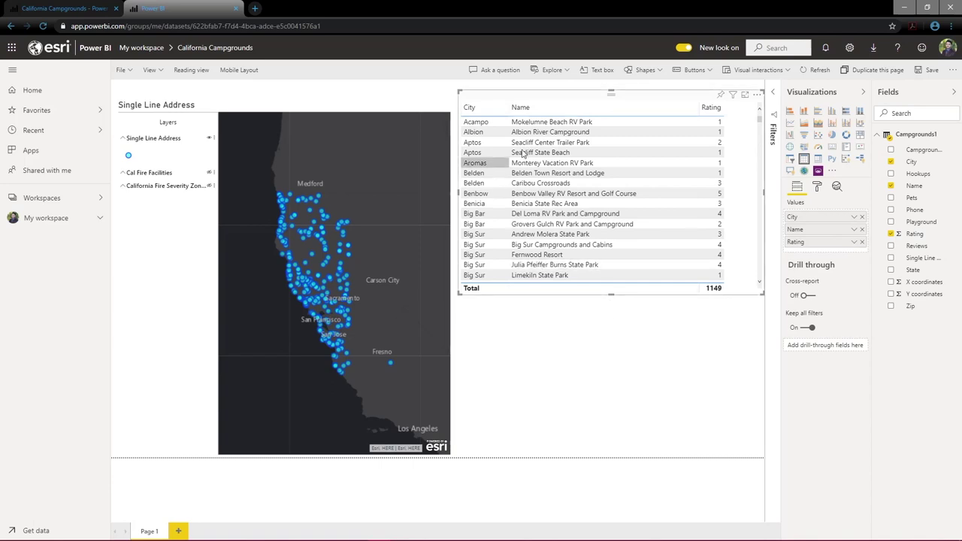
pyautogui.scroll(-10, 615, 160)
pyautogui.scroll(6, 616, 160)
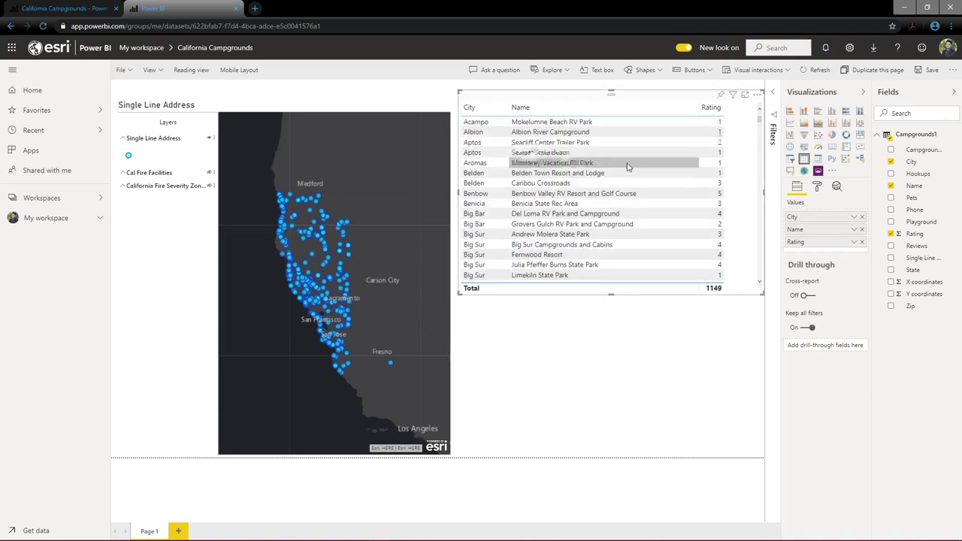
pyautogui.scroll(-8, 676, 158)
pyautogui.scroll(10, 712, 159)
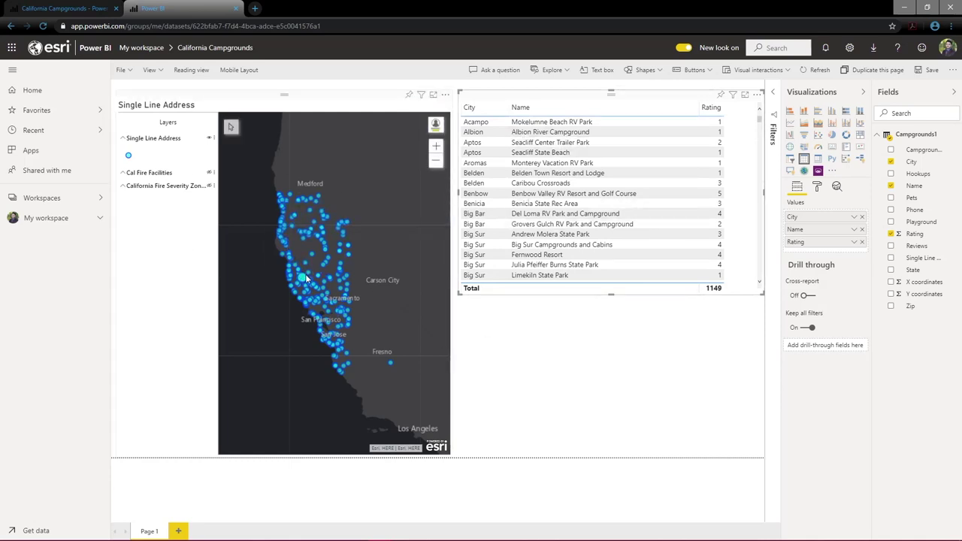
# Step: Add a funnel chart below the table's right half, grouped by Rating with the count of Name as values
pyautogui.click(599, 390)
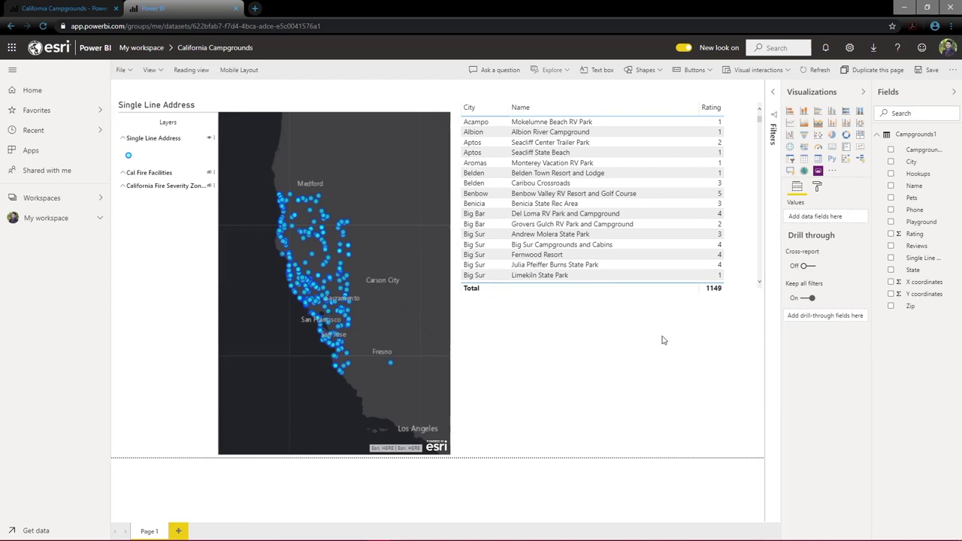
pyautogui.click(803, 135)
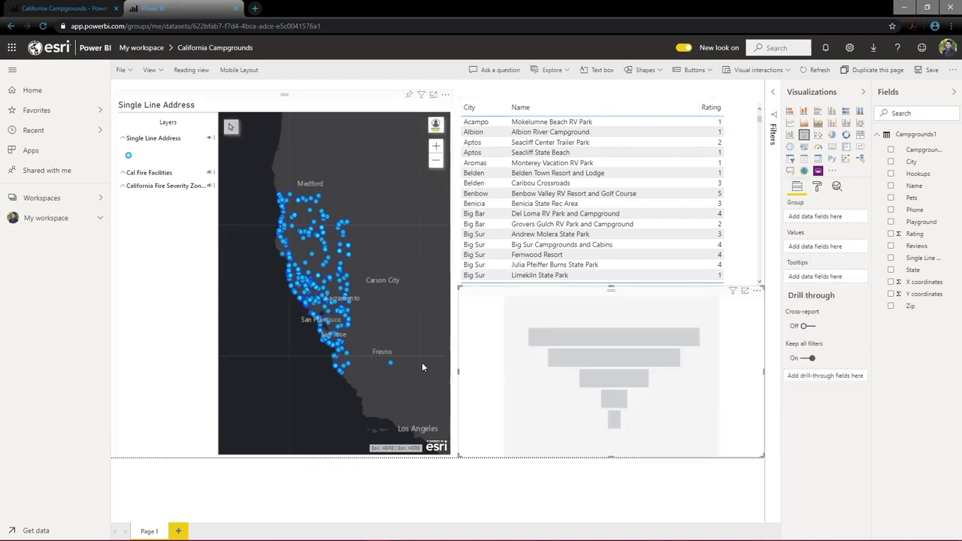
pyautogui.moveTo(457, 368); pyautogui.dragTo(612, 370)
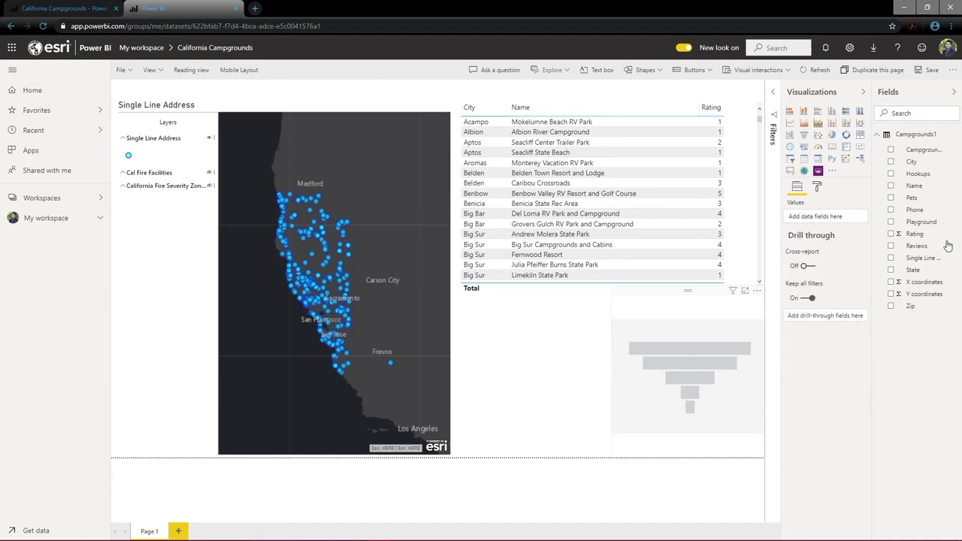
pyautogui.moveTo(926, 235); pyautogui.dragTo(849, 219)
pyautogui.click(710, 316)
pyautogui.moveTo(914, 185); pyautogui.dragTo(822, 263)
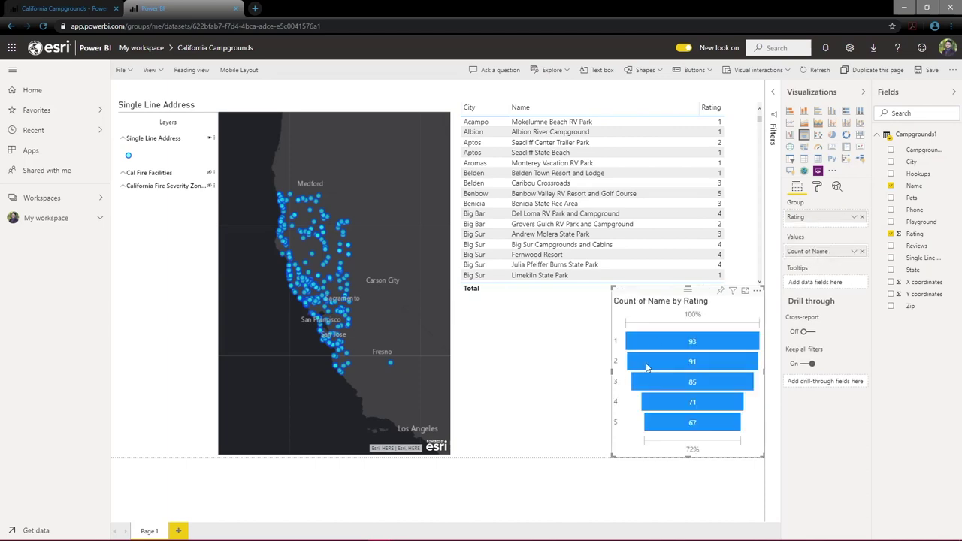
# Step: Add a line chart beside the funnel with Rating on the axis and count of Name as values, and inspect its data points
pyautogui.click(557, 351)
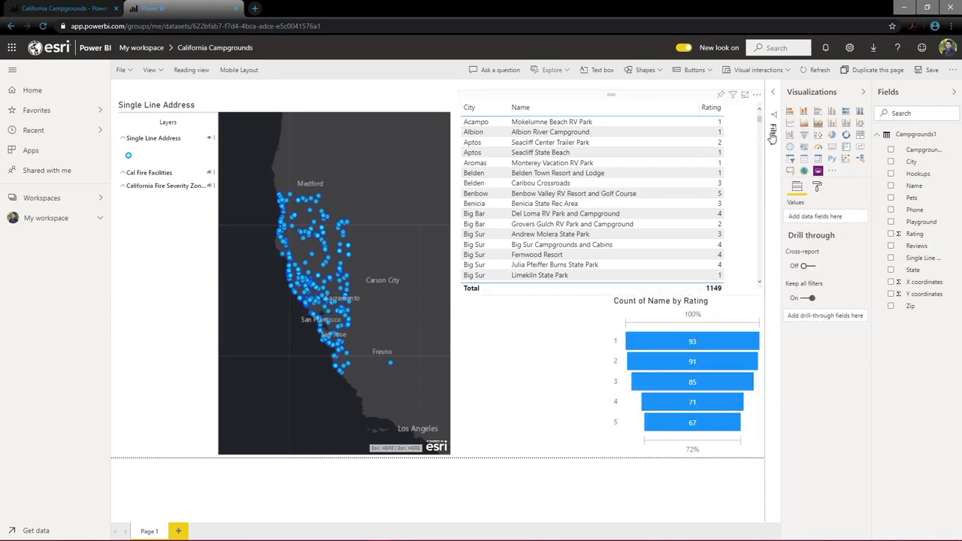
pyautogui.click(789, 122)
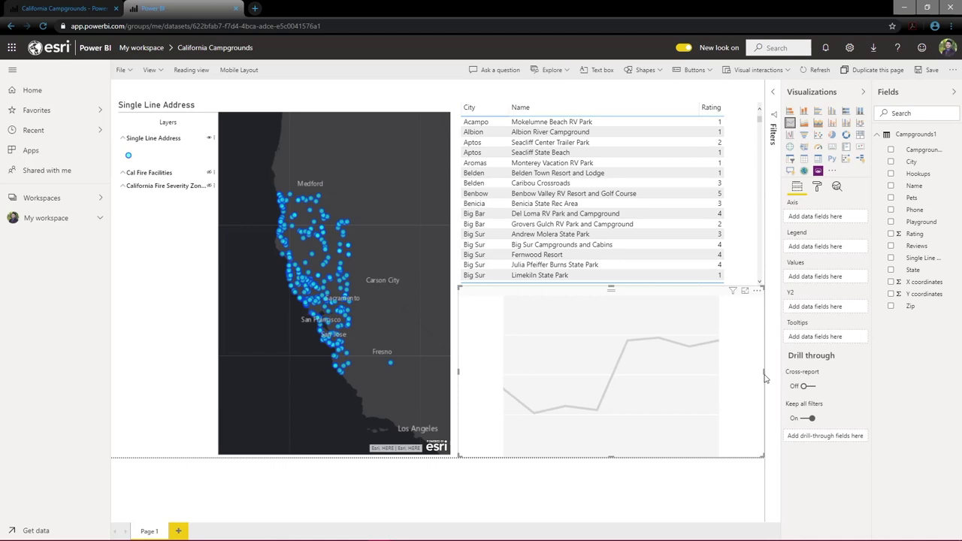
pyautogui.moveTo(763, 371); pyautogui.dragTo(610, 382)
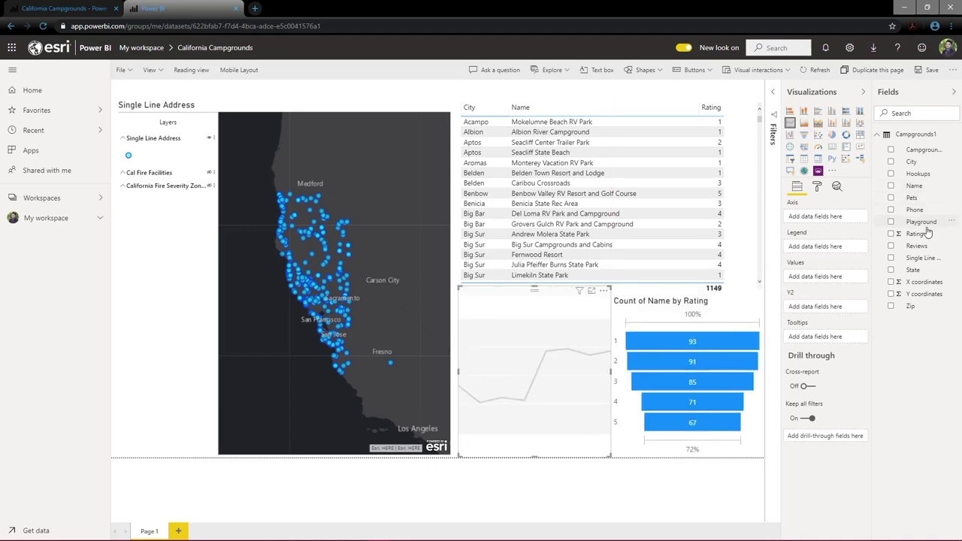
pyautogui.moveTo(929, 236); pyautogui.dragTo(819, 216)
pyautogui.moveTo(913, 186); pyautogui.dragTo(825, 286)
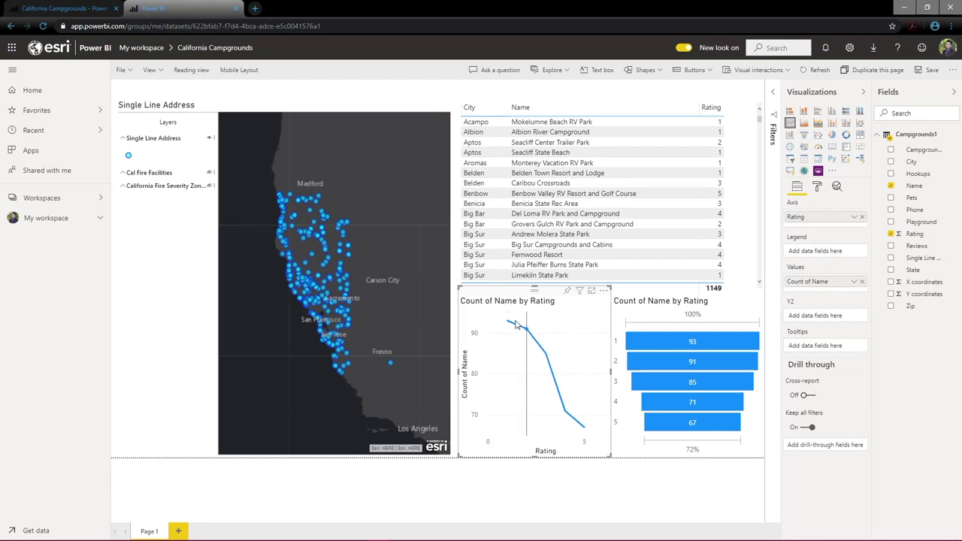
pyautogui.moveTo(508, 325)
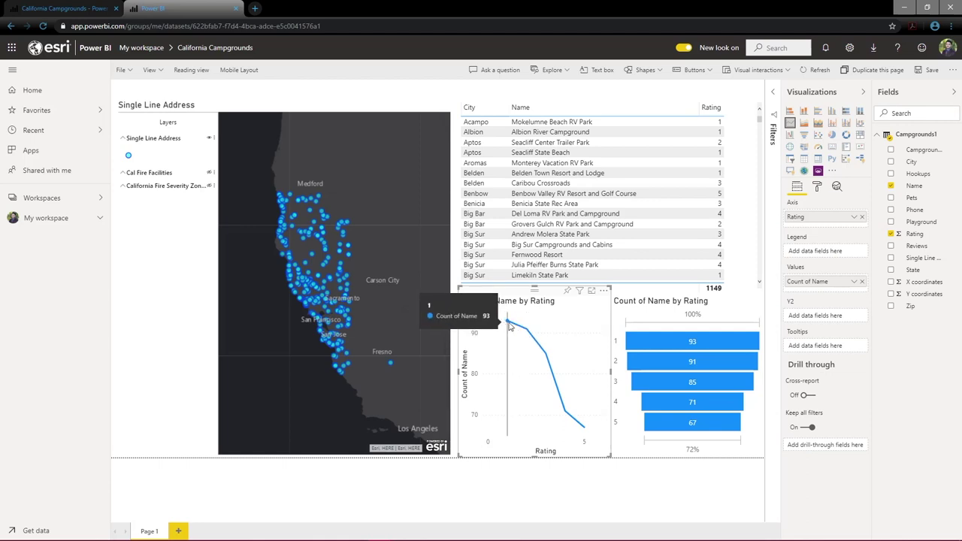
pyautogui.moveTo(552, 359)
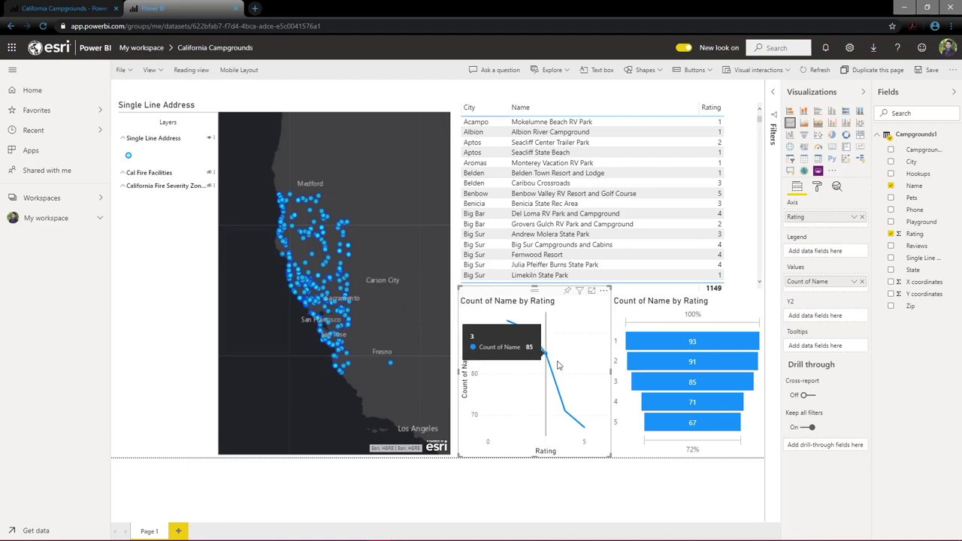
pyautogui.moveTo(588, 433)
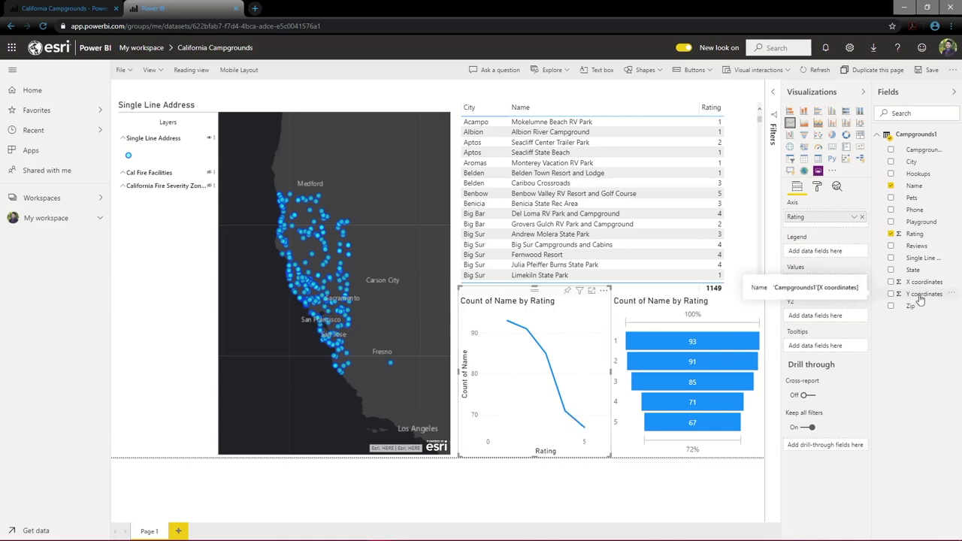
# Step: Rename the map's Single Line Address layer to California Campgrounds
pyautogui.click(353, 92)
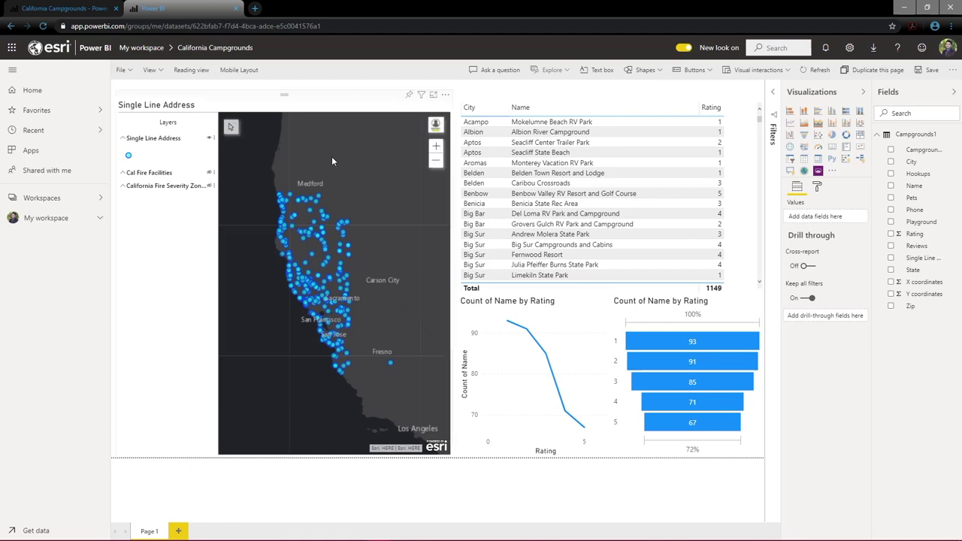
pyautogui.moveTo(244, 202)
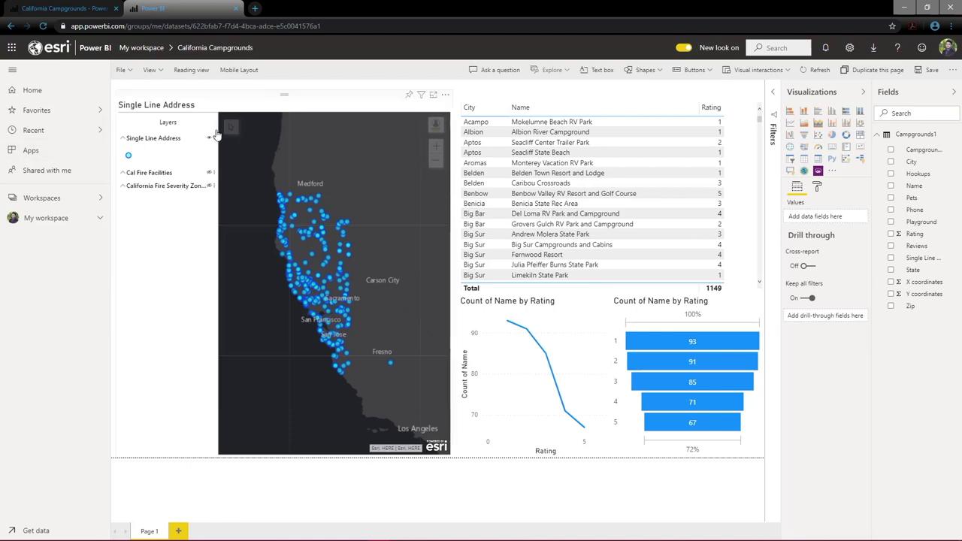
pyautogui.click(208, 153)
pyautogui.click(213, 138)
pyautogui.click(205, 154)
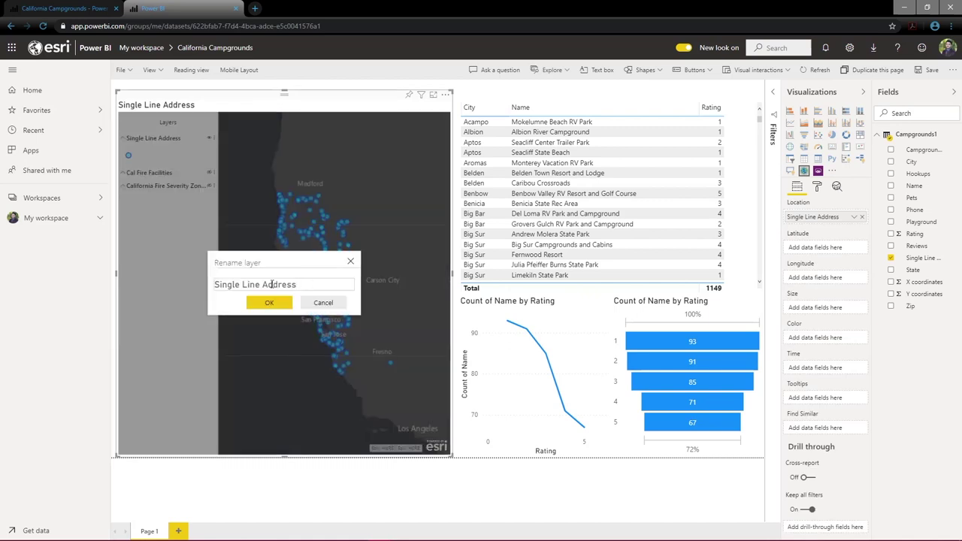
pyautogui.moveTo(311, 284); pyautogui.dragTo(90, 314)
pyautogui.write('Cal')
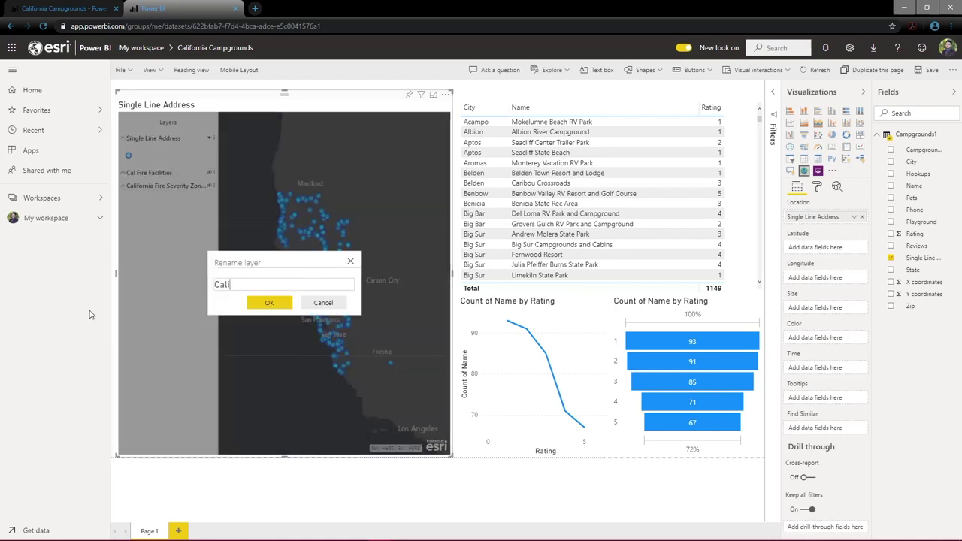
pyautogui.write('ifornia Campgrounds')
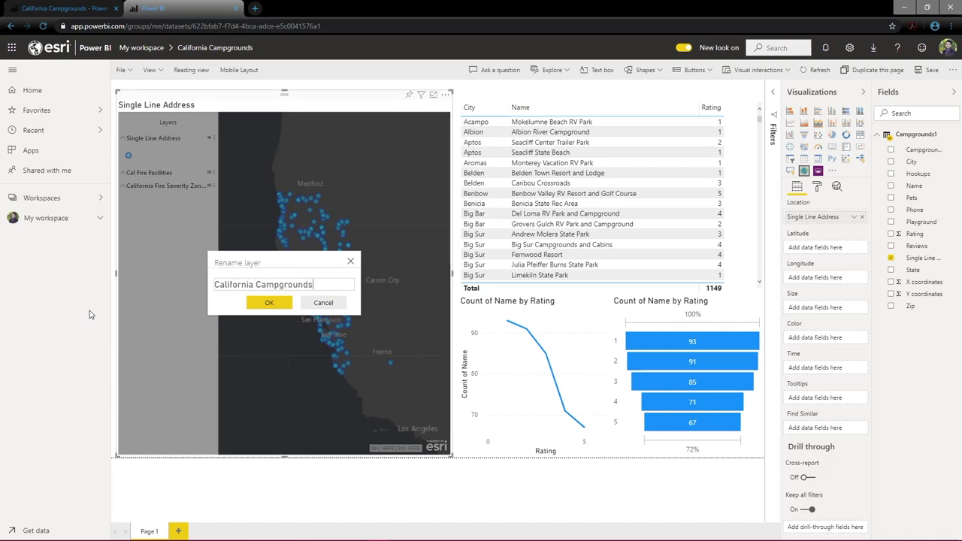
pyautogui.click(271, 303)
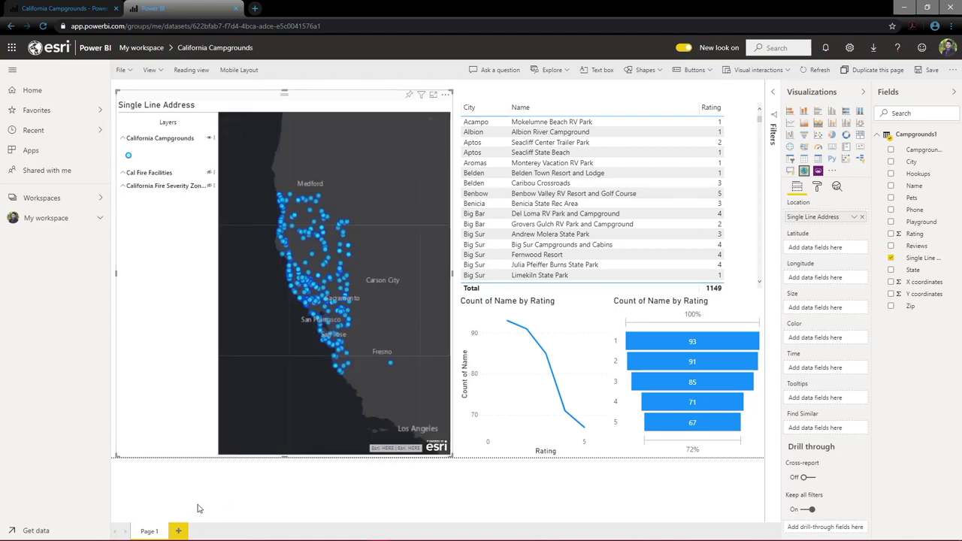
# Step: Add a second report page with an empty ArcGIS map visual and return to Page 1
pyautogui.click(181, 532)
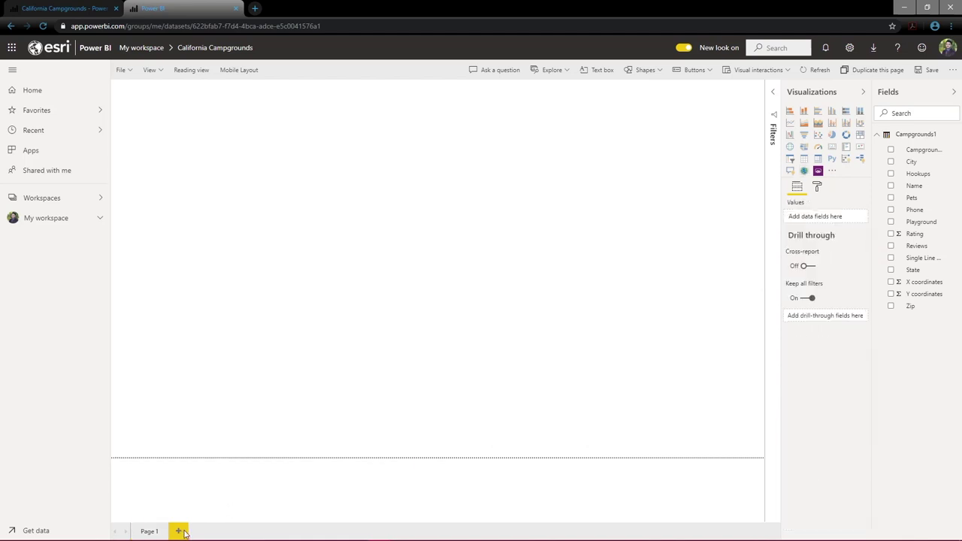
pyautogui.click(804, 171)
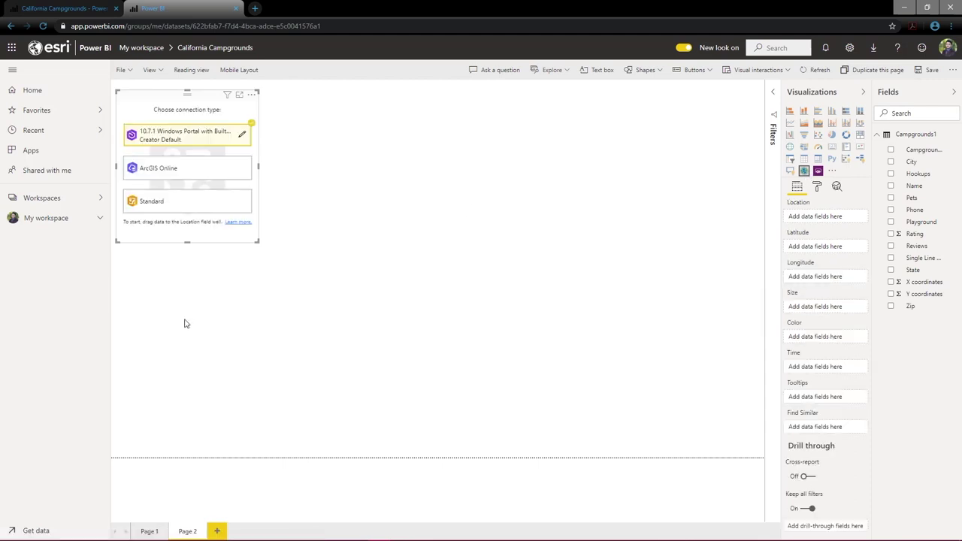
pyautogui.click(148, 532)
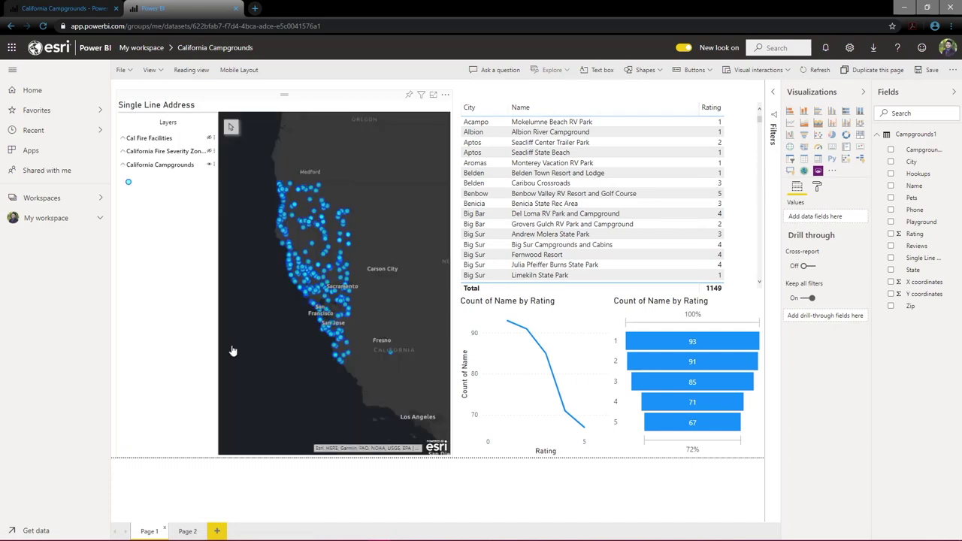
# Step: Rename Page 1 to Final California Campgrounds
pyautogui.rightClick(148, 532)
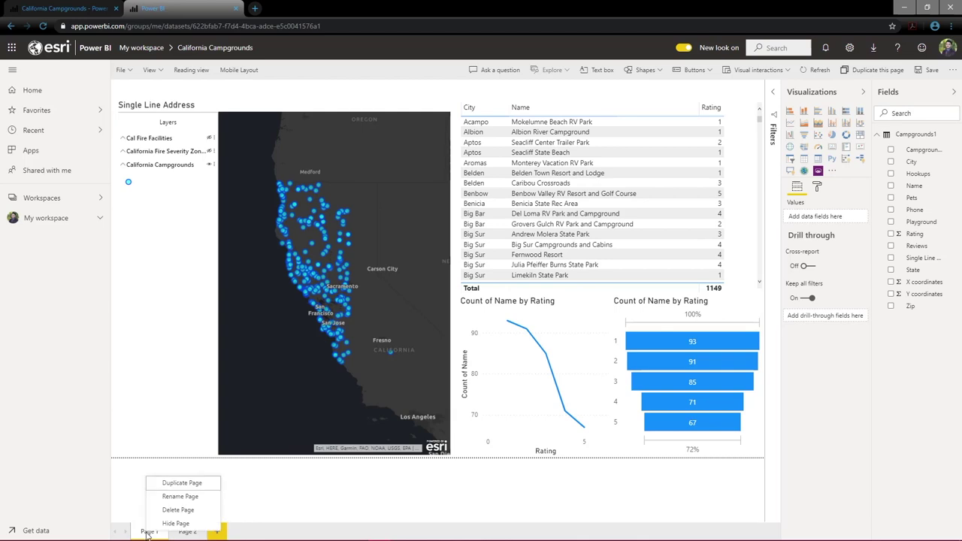
pyautogui.click(180, 497)
pyautogui.write('c')
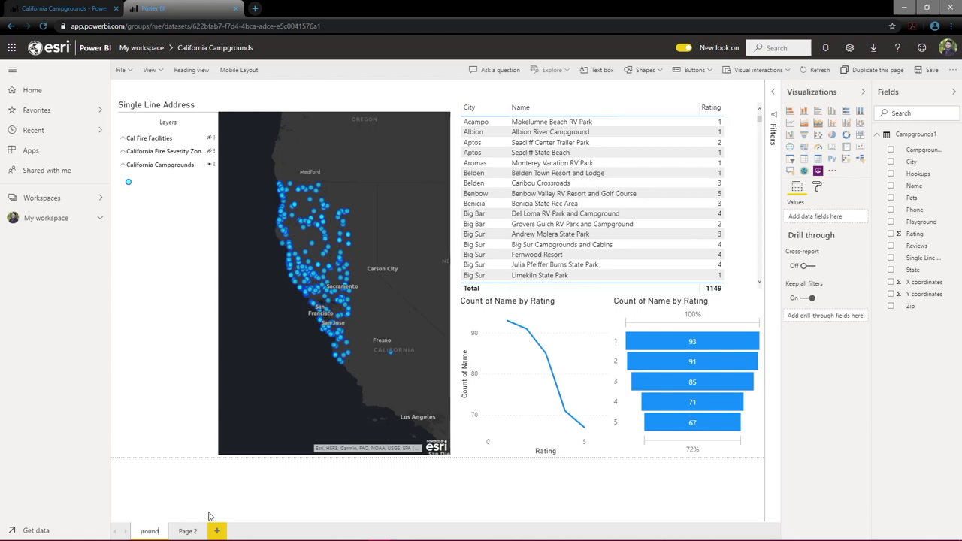
pyautogui.press('Return')
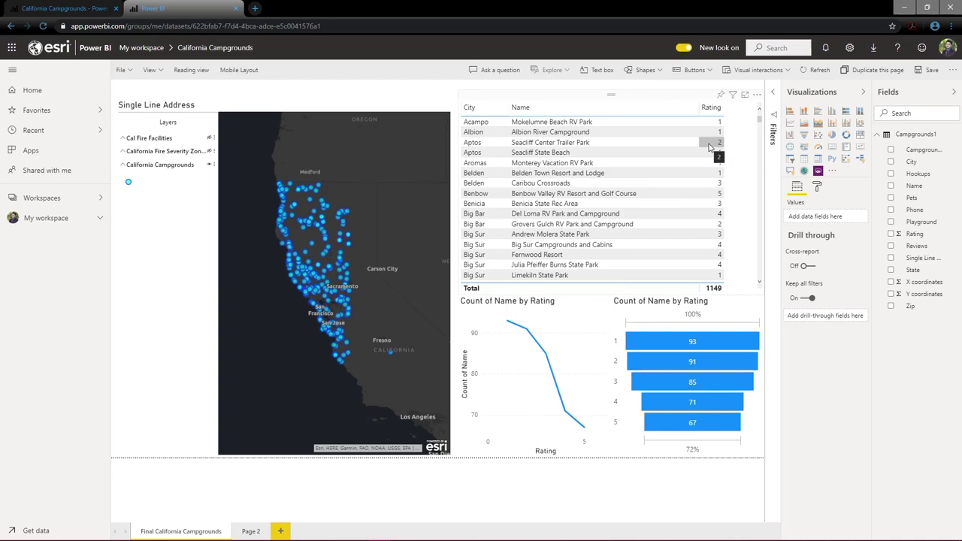
# Step: Switch to the reading view and save the report as California Campground Ratings
pyautogui.click(192, 70)
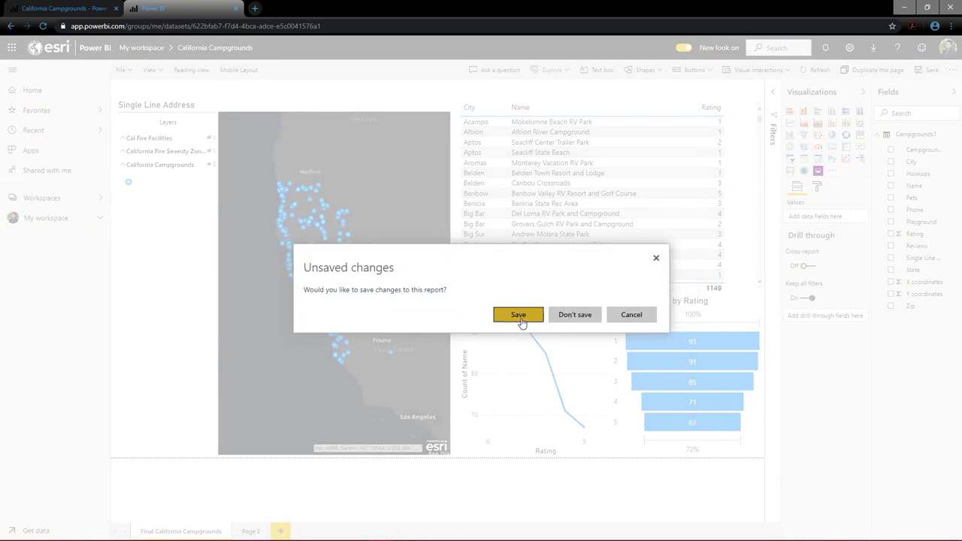
pyautogui.click(518, 316)
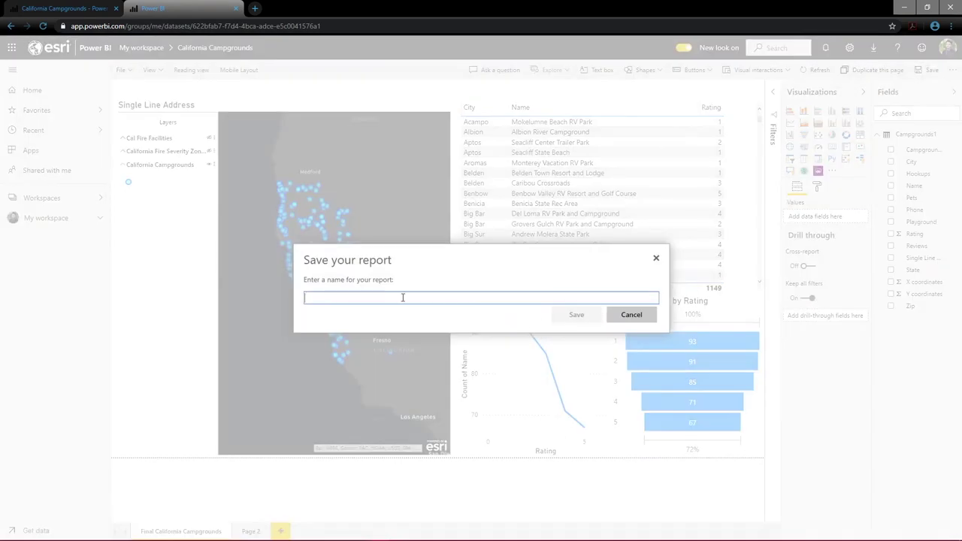
pyautogui.write('California Campgerou')
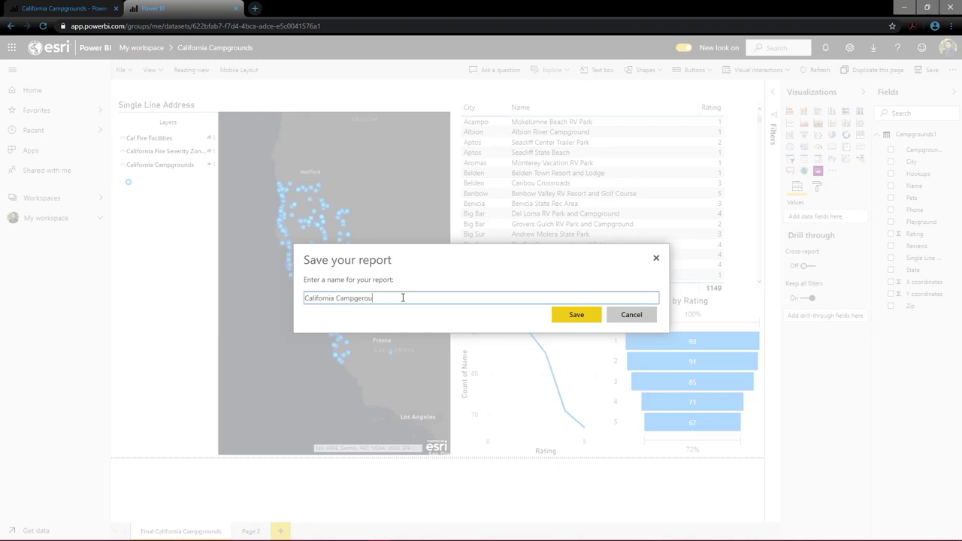
pyautogui.press('BackSpace')
pyautogui.press('BackSpace')
pyautogui.press('BackSpace')
pyautogui.press('BackSpace')
pyautogui.press('BackSpace')
pyautogui.write('grounds Ratings')
pyautogui.click(591, 315)
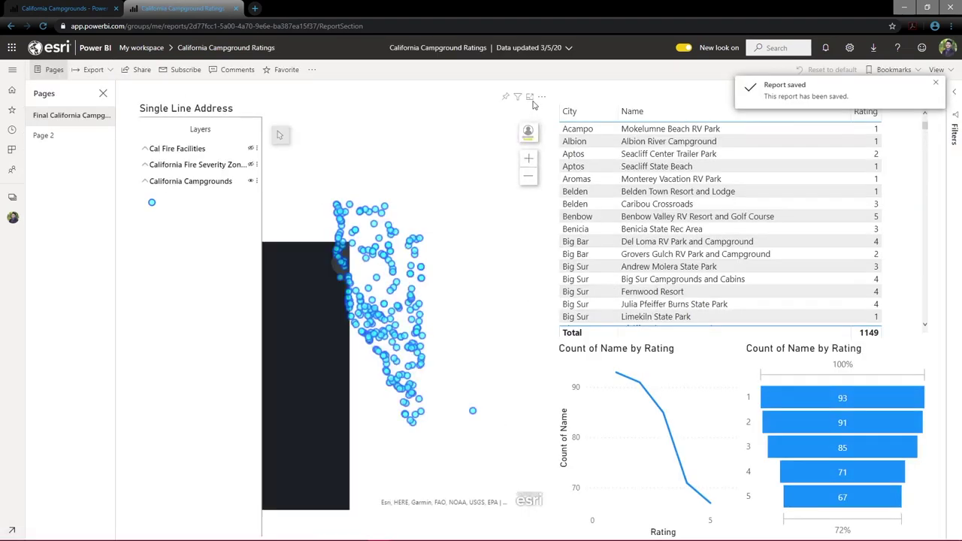
# Step: Hide the California Fire Severity Zones layer in the original California Campgrounds report and return to the California Campground Ratings report
pyautogui.click(67, 9)
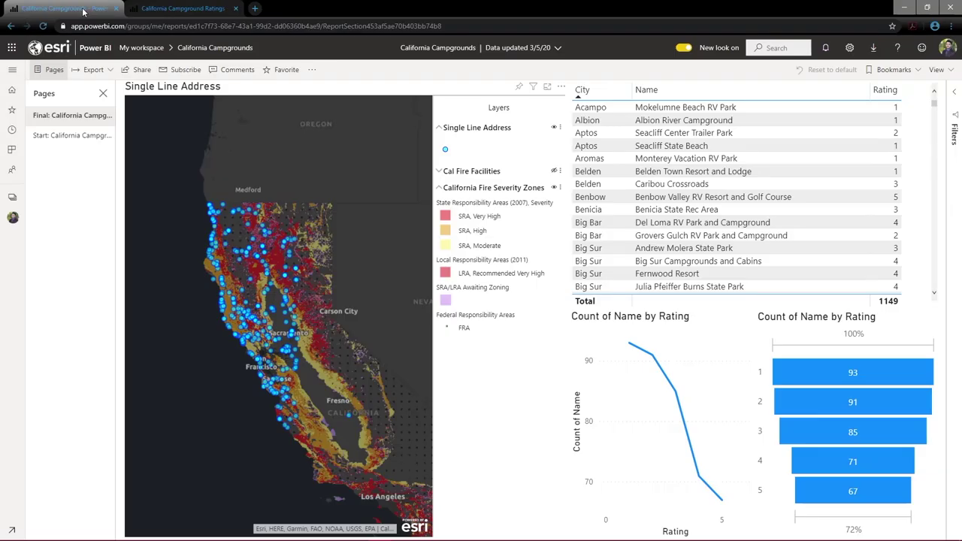
pyautogui.click(554, 189)
pyautogui.click(175, 10)
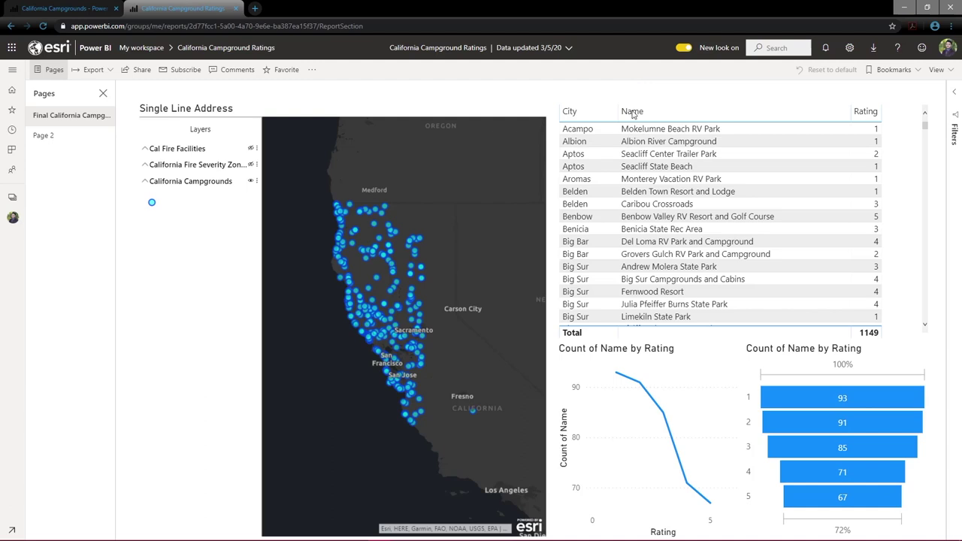
# Step: Sort the campground table by Name in descending order and select Stillwater Regional Cove Park to locate it on the map
pyautogui.click(677, 115)
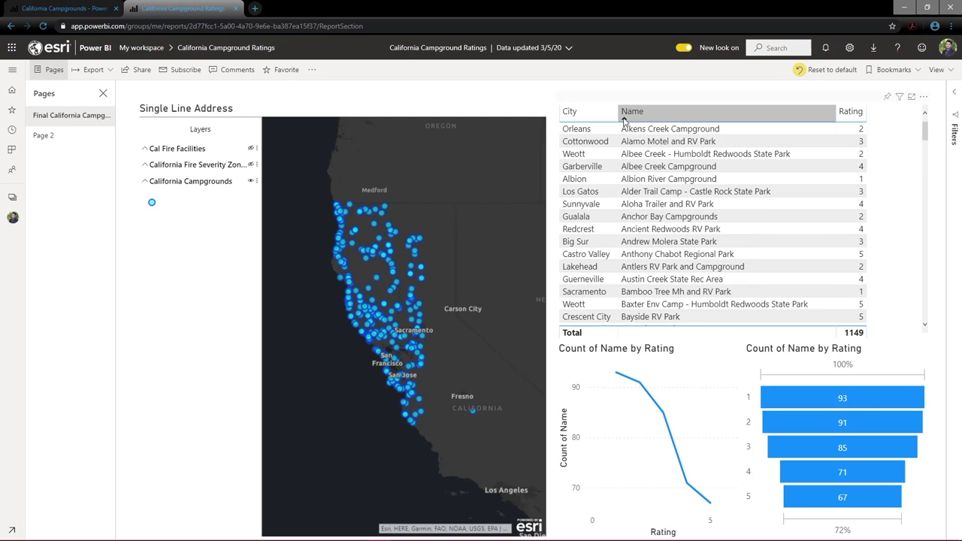
pyautogui.click(623, 116)
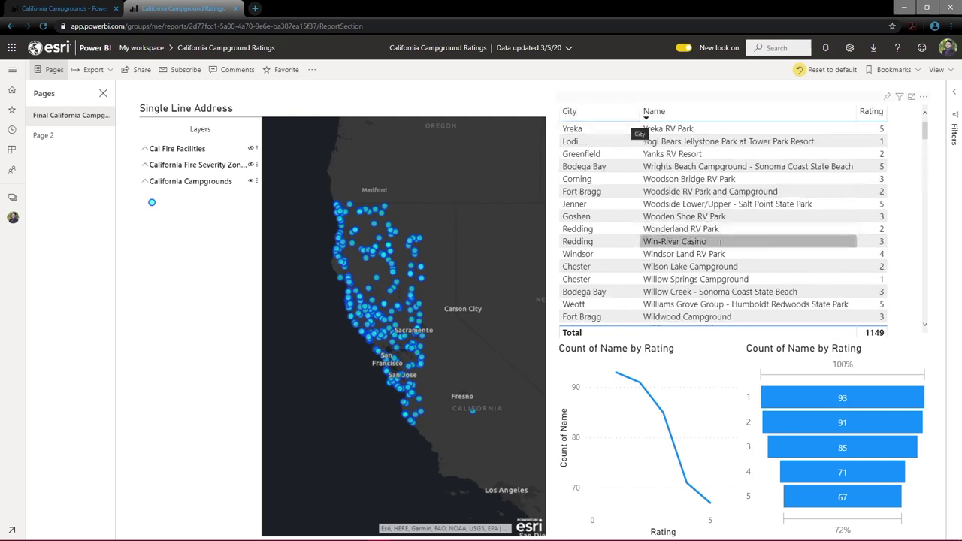
pyautogui.scroll(-10, 742, 247)
pyautogui.scroll(2, 727, 256)
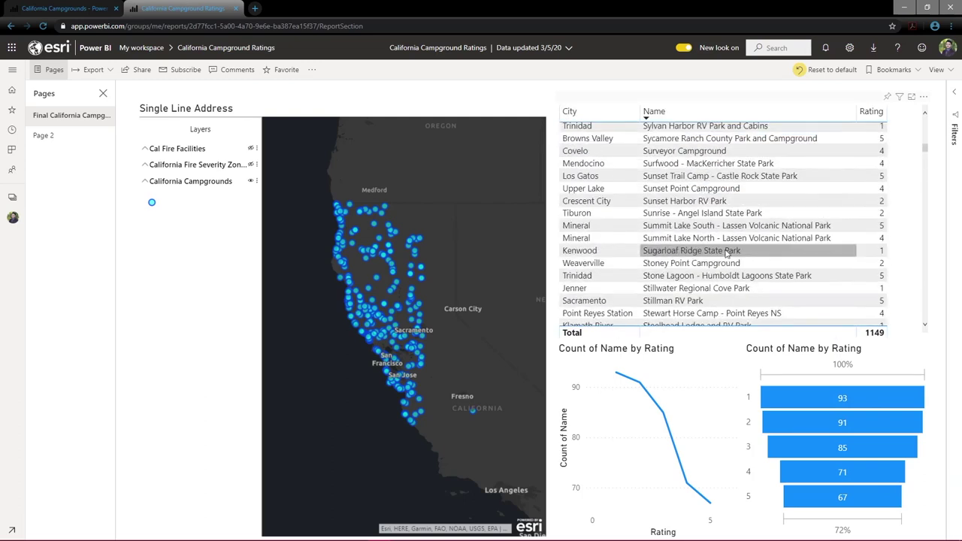
pyautogui.click(702, 289)
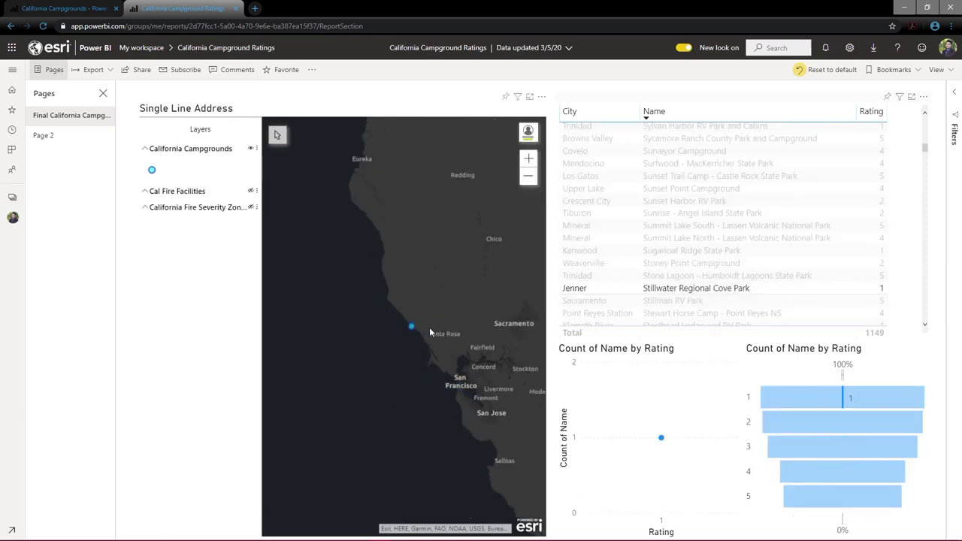
pyautogui.scroll(4, 425, 327)
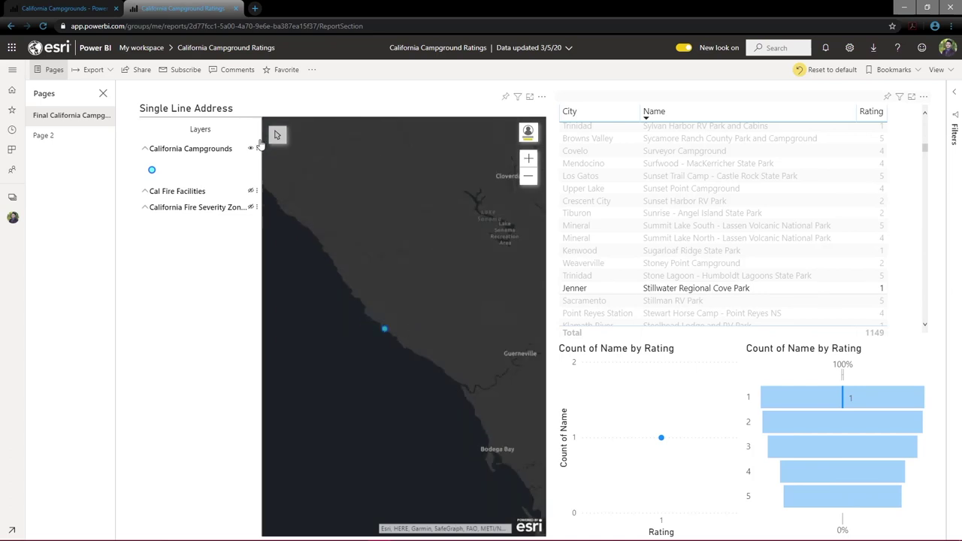
# Step: Show the Cal Fire Facilities layer to examine facilities near the selected campground, collapse its legend and hide the layer again
pyautogui.click(251, 191)
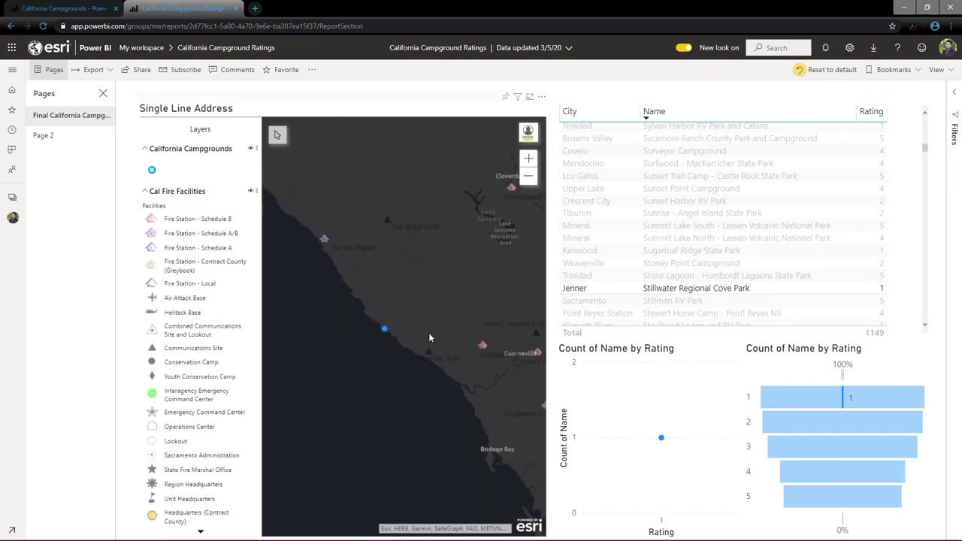
pyautogui.scroll(-2, 428, 275)
pyautogui.scroll(2, 453, 226)
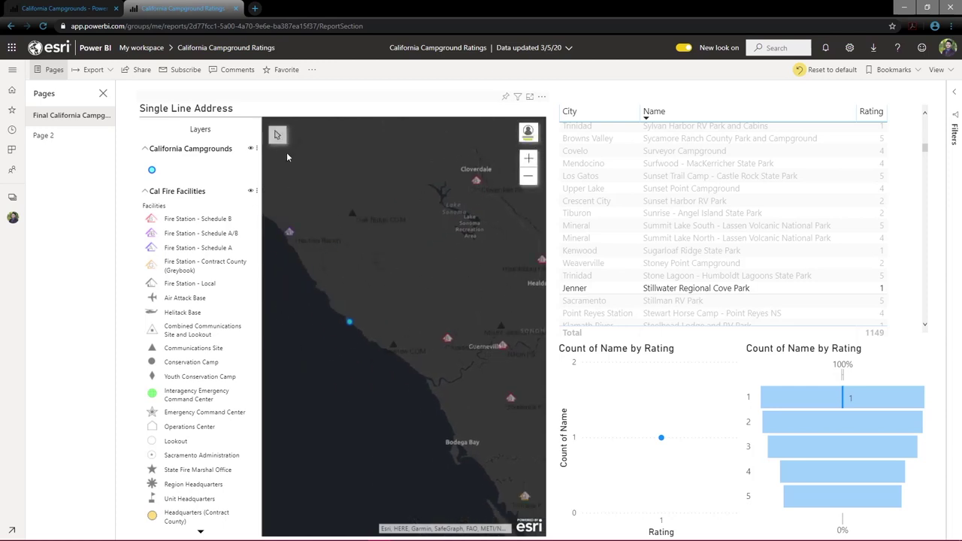
pyautogui.click(148, 193)
pyautogui.click(251, 191)
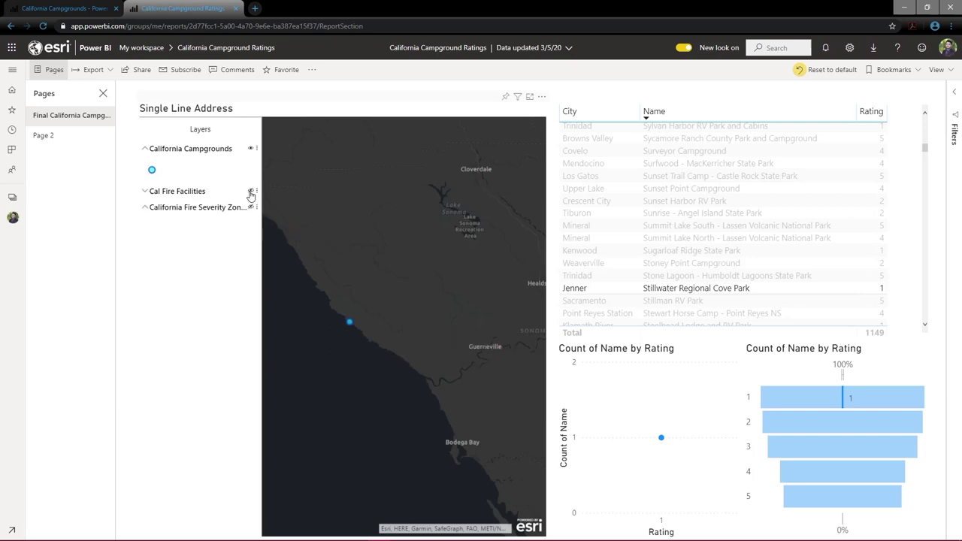
# Step: View the California Fire Severity Zones layer around the selected campground, clear the campground selection and hide the layer
pyautogui.click(251, 208)
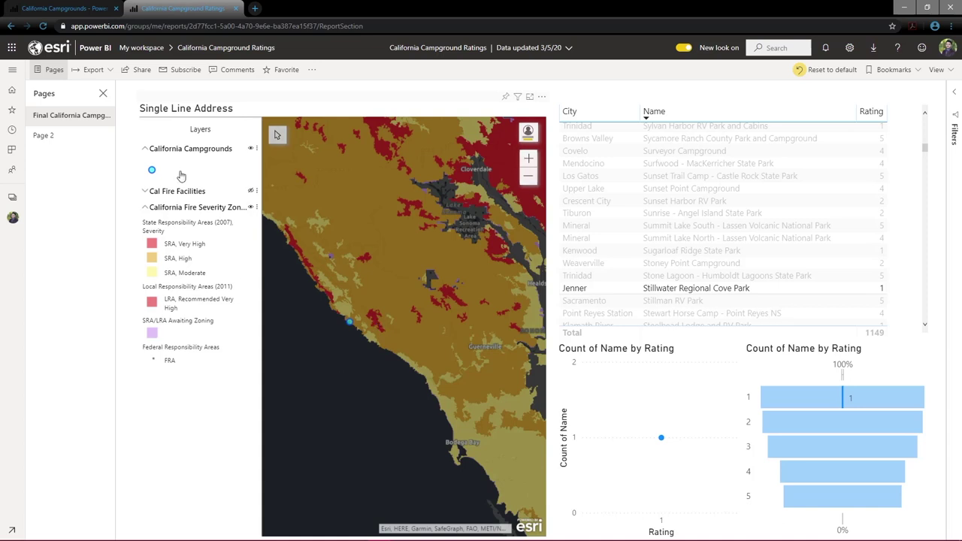
pyautogui.moveTo(354, 437); pyautogui.dragTo(356, 431)
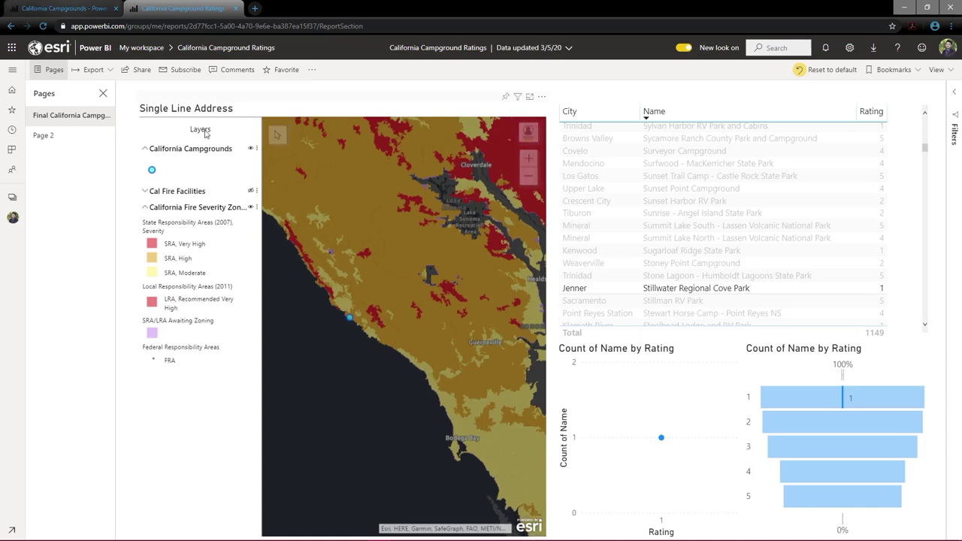
pyautogui.click(256, 148)
pyautogui.click(232, 165)
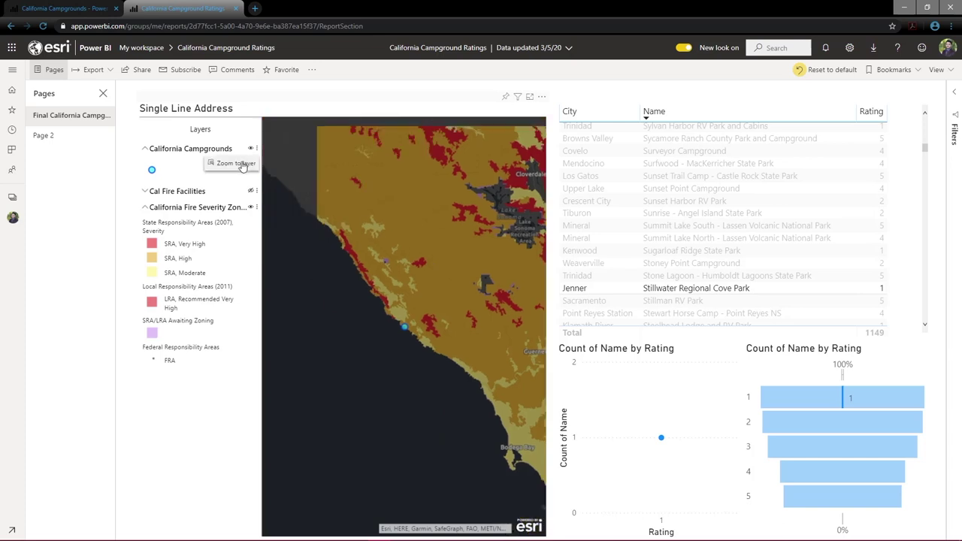
pyautogui.click(338, 380)
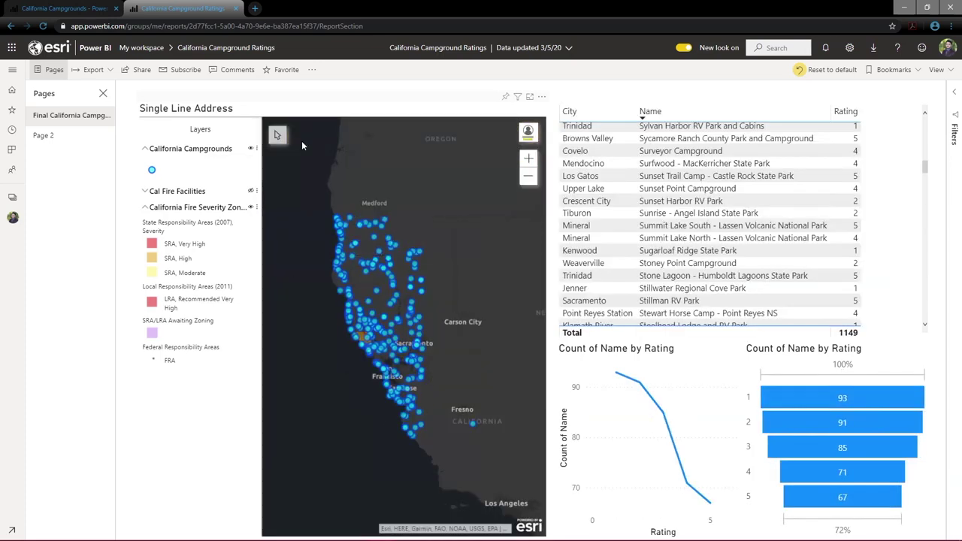
pyautogui.click(251, 208)
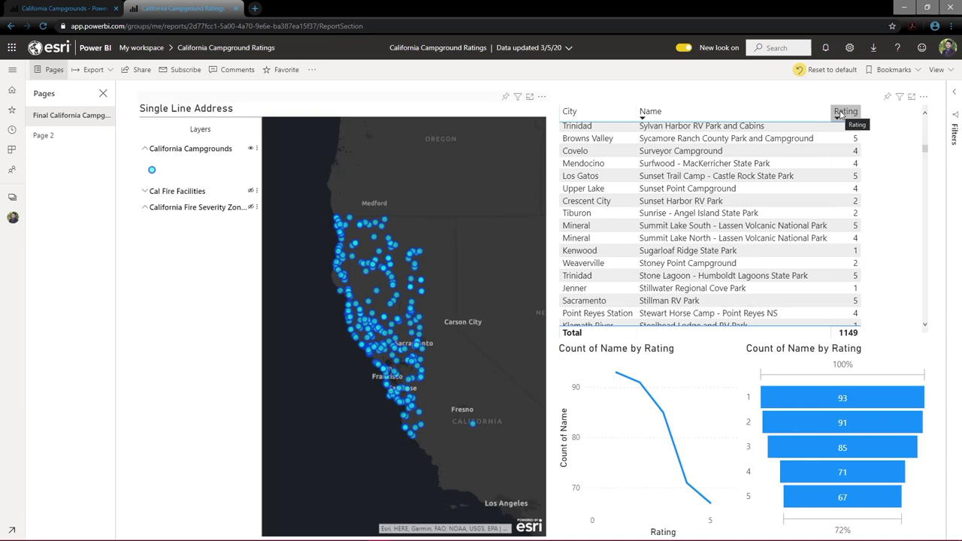
# Step: Filter the report to campgrounds rated 5 from the funnel chart and compare them with the Cal Fire Facilities layer, hiding it again
pyautogui.click(879, 503)
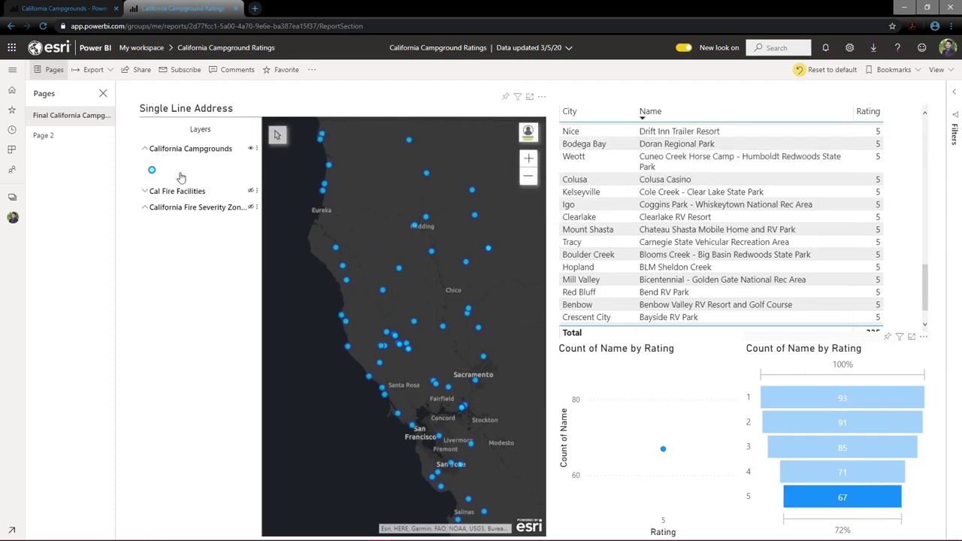
pyautogui.click(251, 192)
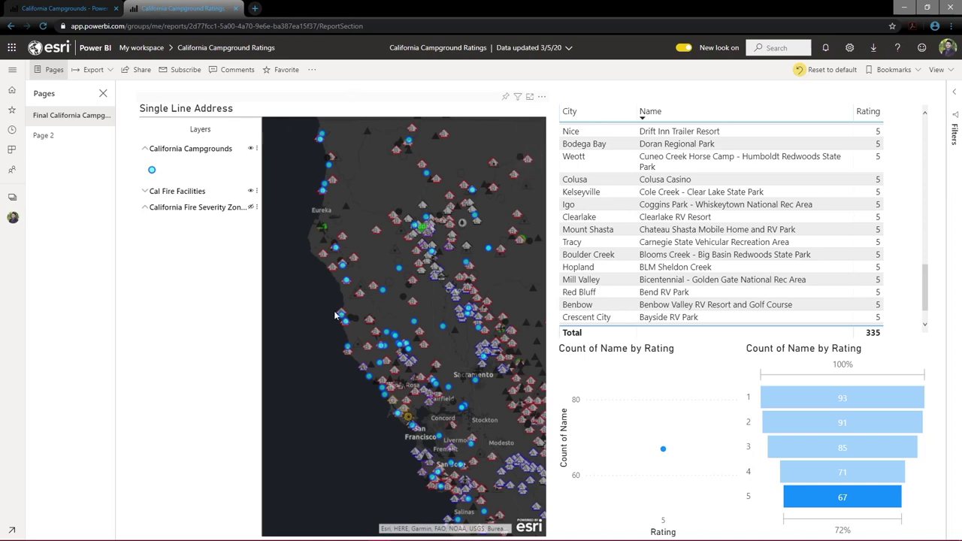
pyautogui.moveTo(425, 430)
pyautogui.click(251, 194)
# Step: Compare the 5-rated campgrounds with the California Fire Severity Zones layer, hide that layer and clear the rating selection
pyautogui.click(252, 208)
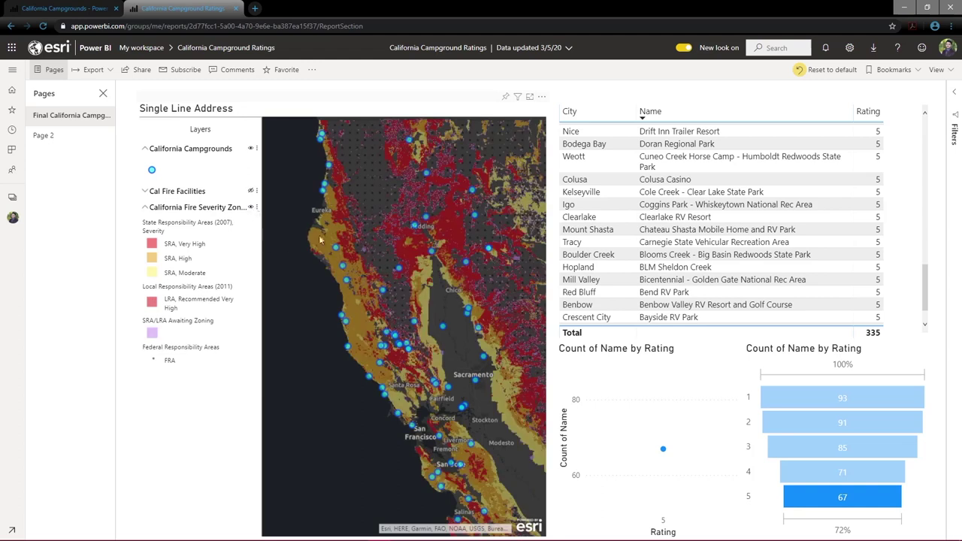
pyautogui.moveTo(412, 224)
pyautogui.click(251, 208)
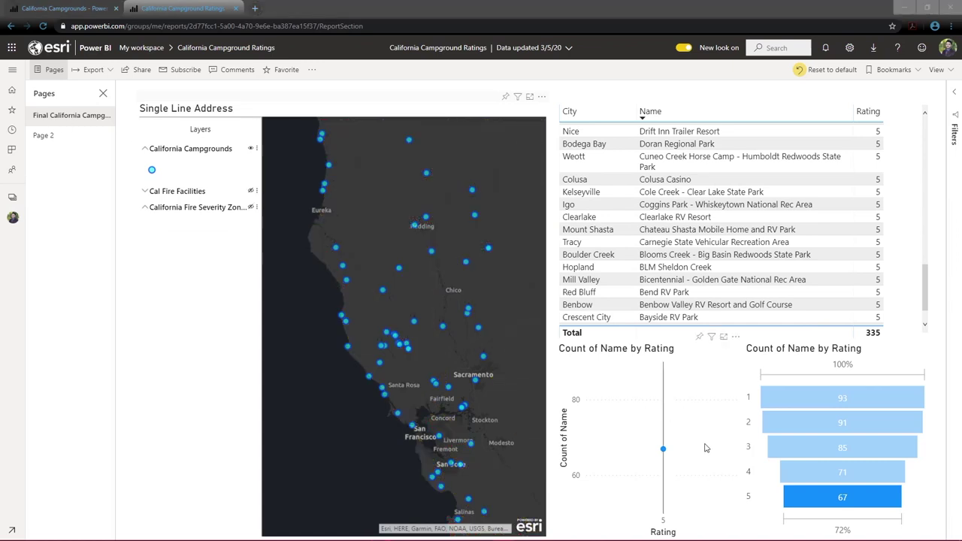
pyautogui.click(307, 404)
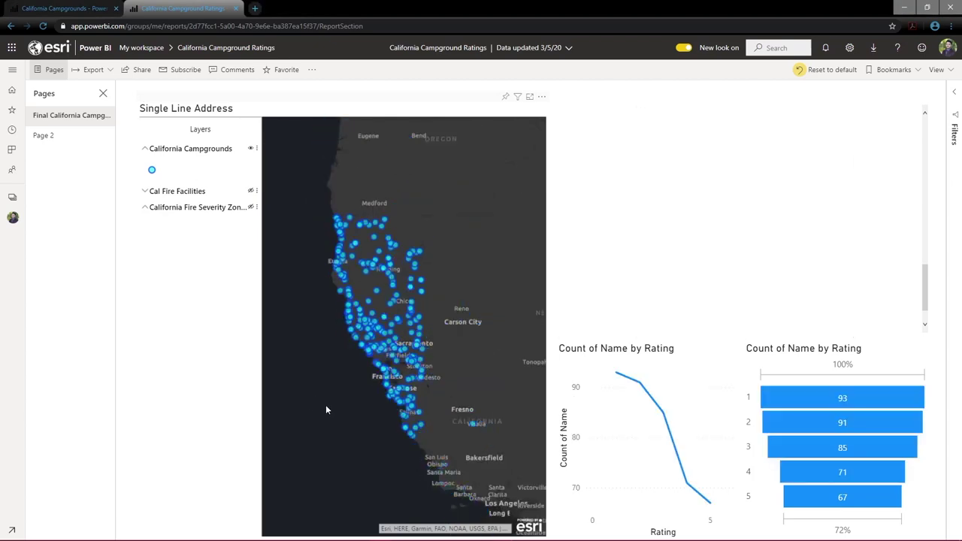